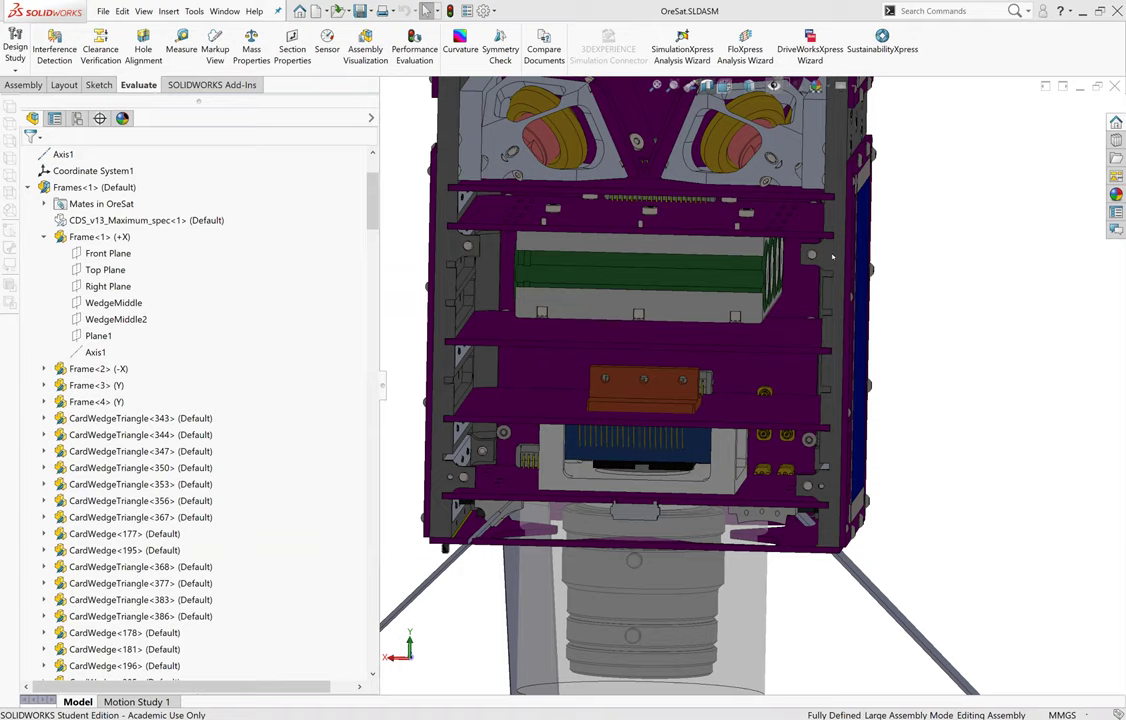
scroll(514, 288, "down", 5)
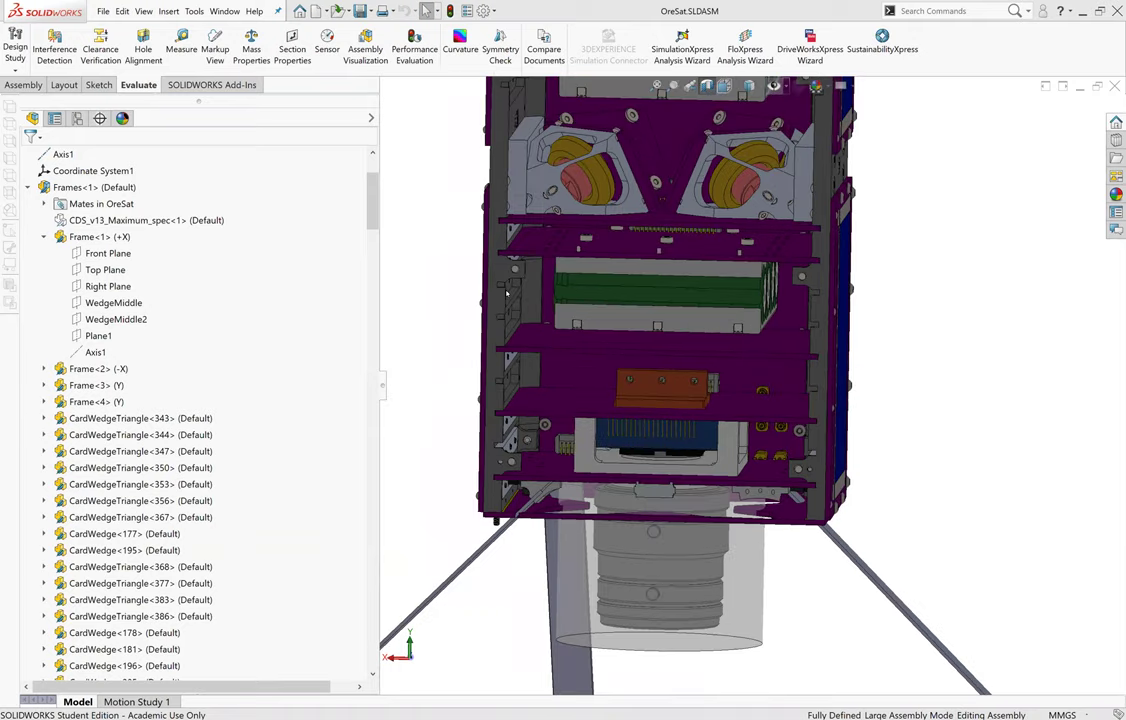
scroll(514, 288, "up", 5)
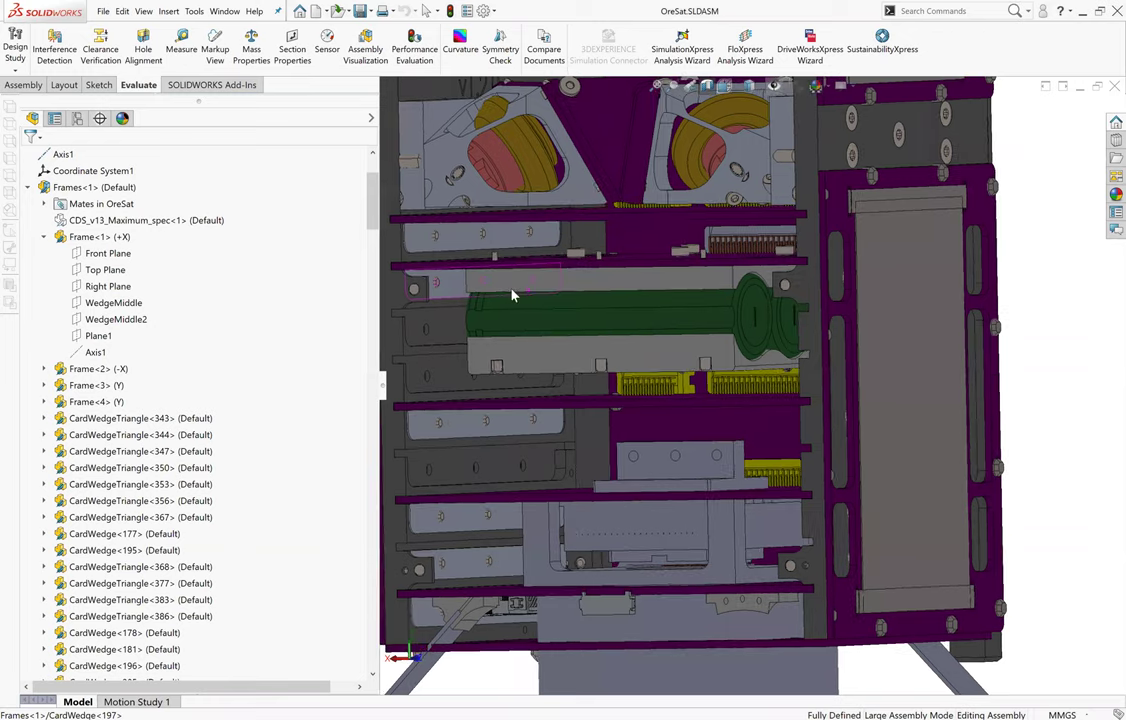
middle_click_drag(460, 525, 430, 500)
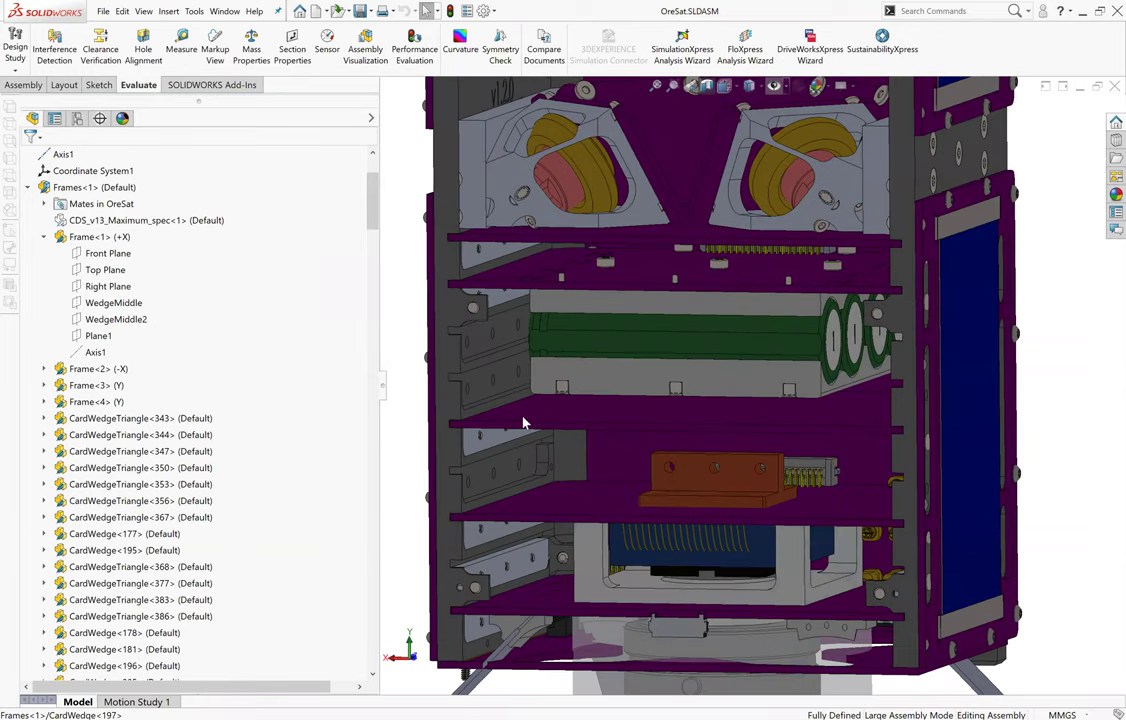
middle_click_drag(719, 460, 607, 408)
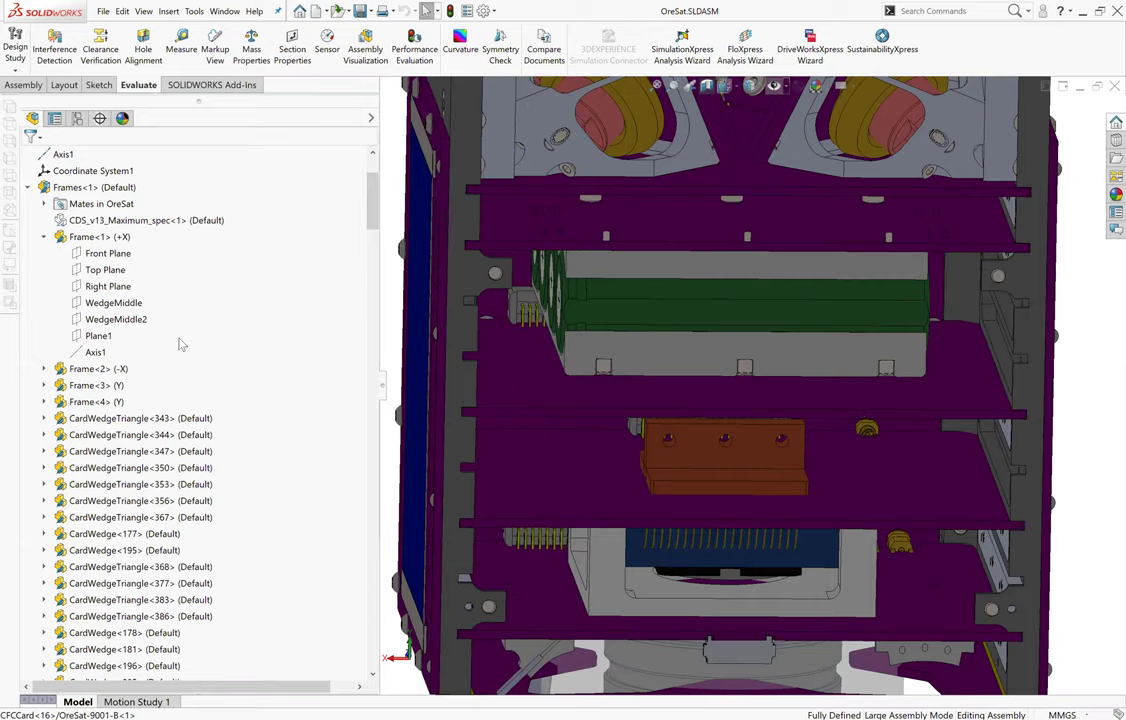
Find the hidden magnetorquerspace component near the end of the assembly's component list and show it.
scroll(195, 461, "down", 6)
scroll(200, 470, "down", 20)
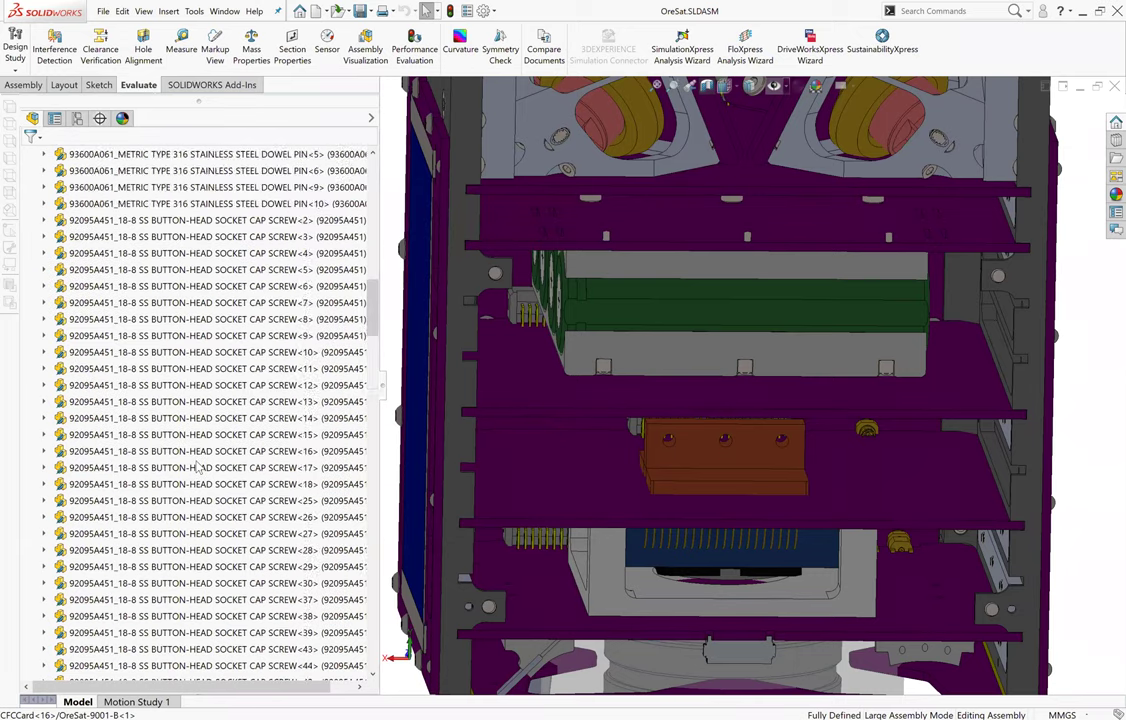
scroll(150, 460, "down", 15)
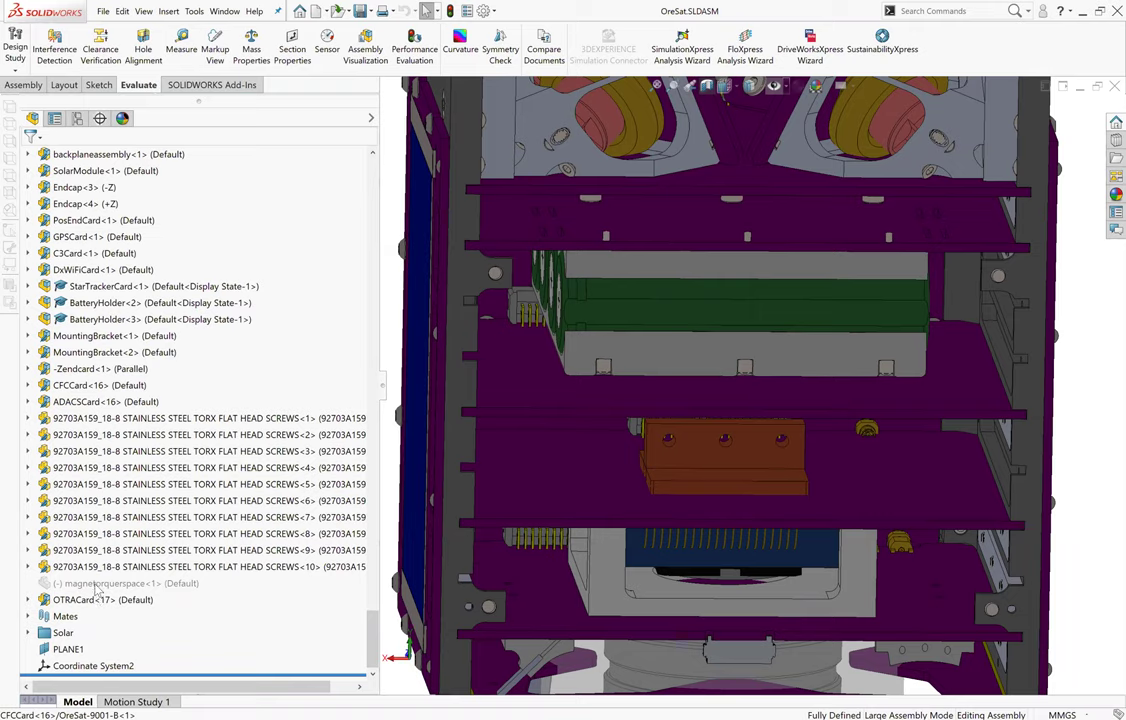
left_click(97, 584)
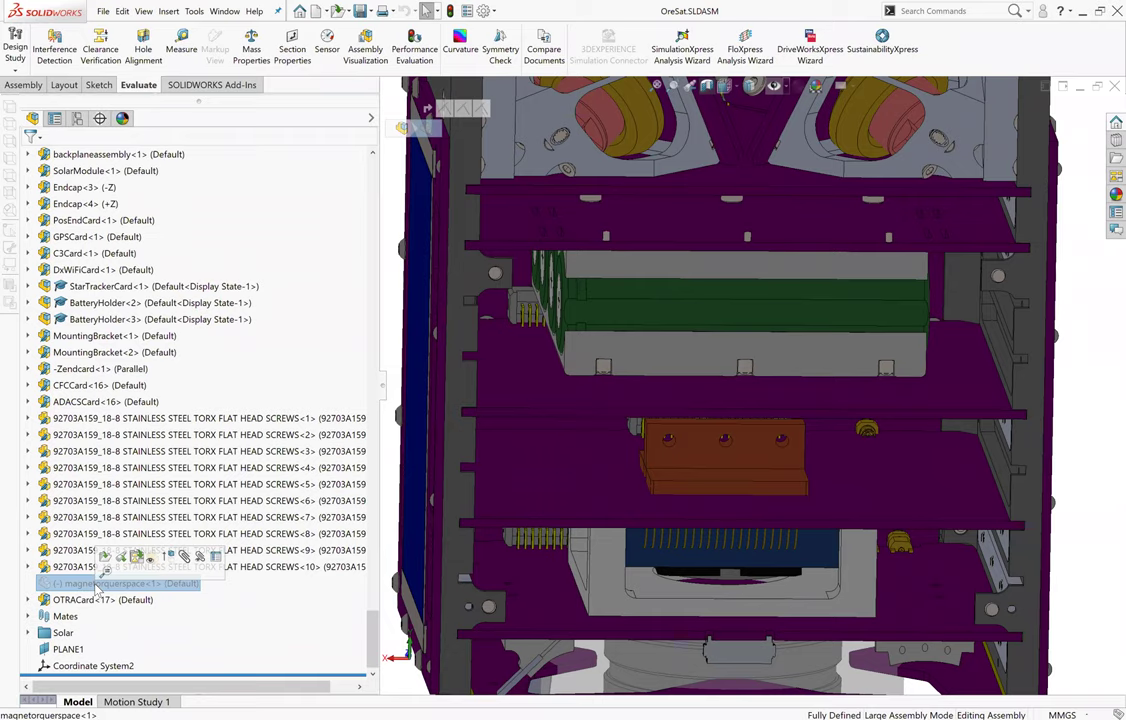
right_click(97, 590)
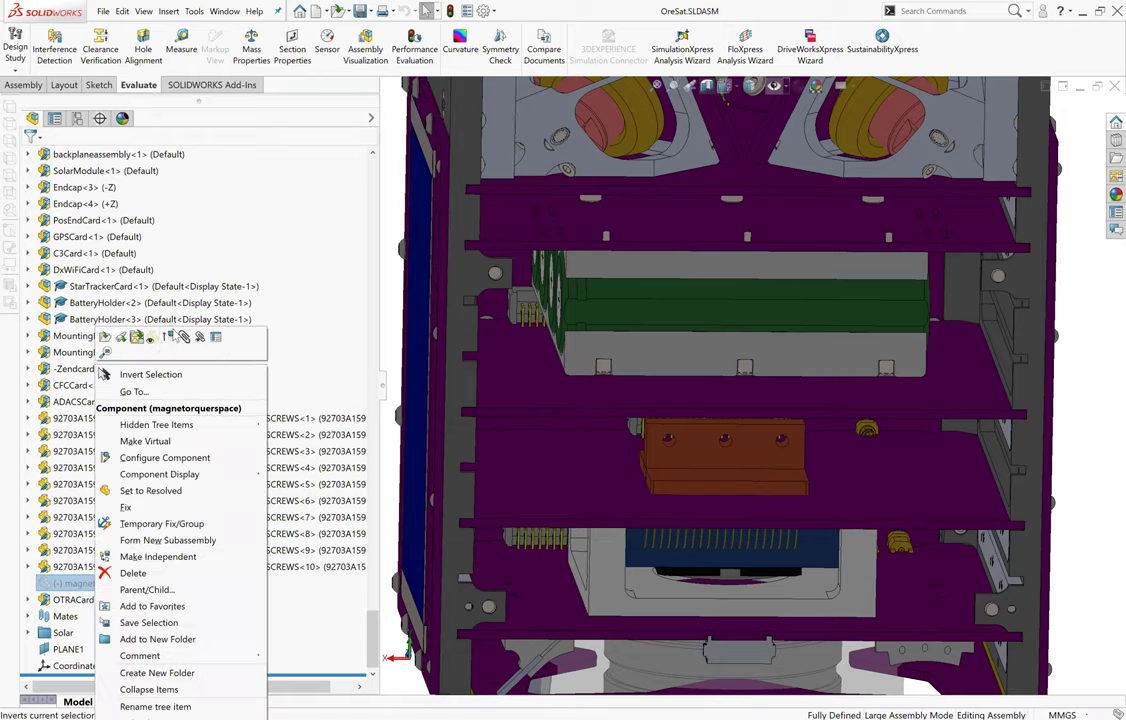
left_click(163, 305)
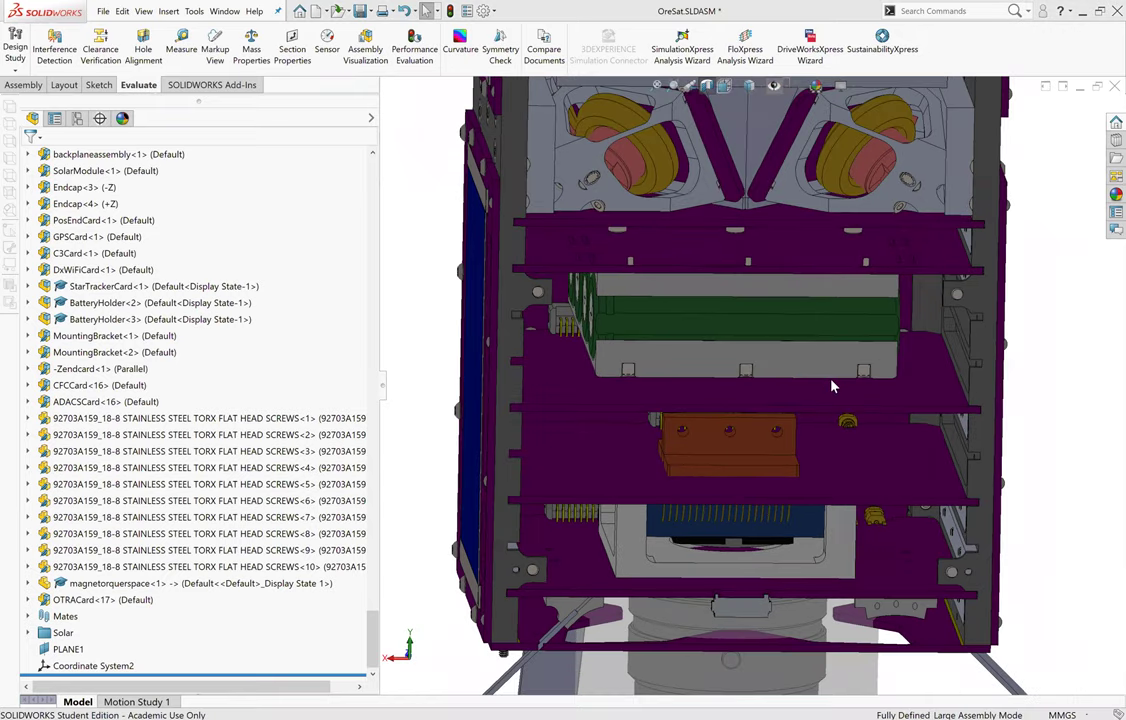
Examine how the magnetorquerspace component sits between the battery pack and the two angled mounts, viewing it from several angles.
middle_click_drag(833, 386, 662, 305)
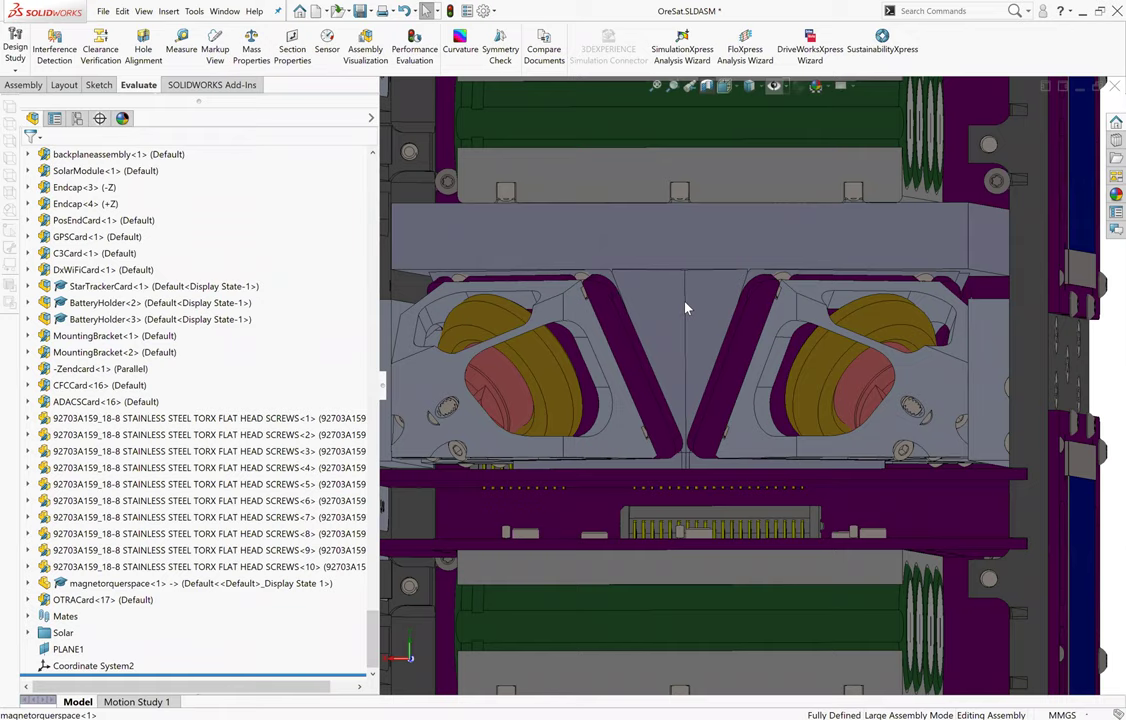
scroll(688, 311, "down", 4)
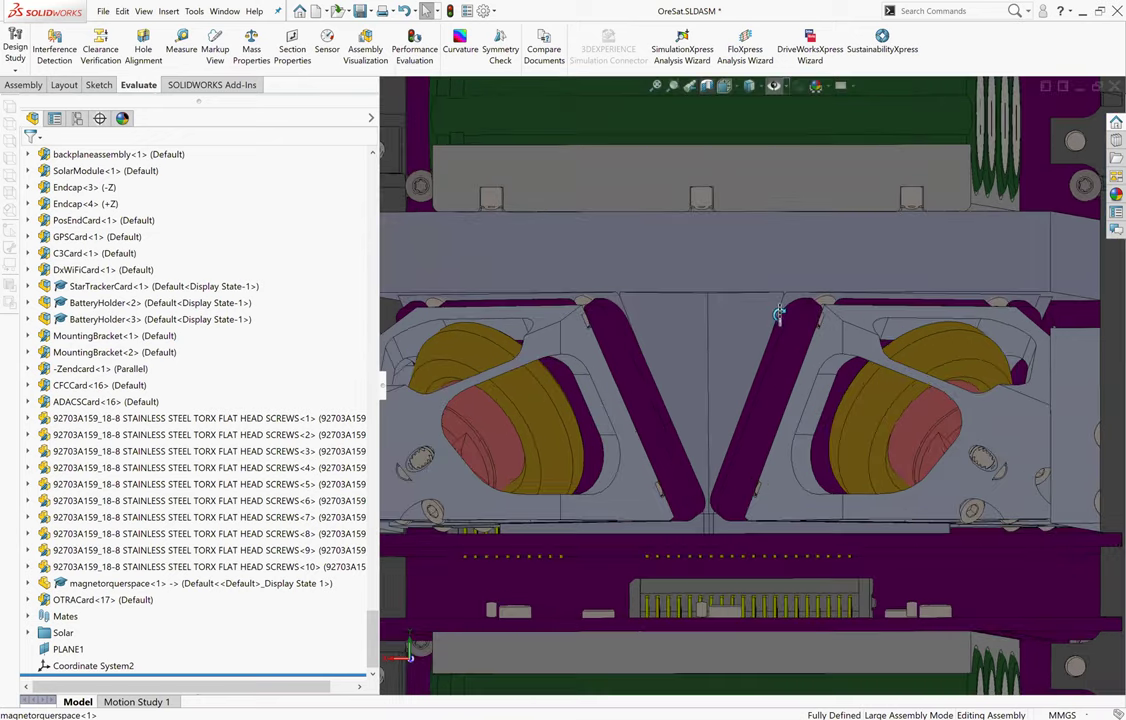
middle_click_drag(782, 312, 750, 332)
middle_click_drag(478, 200, 511, 223)
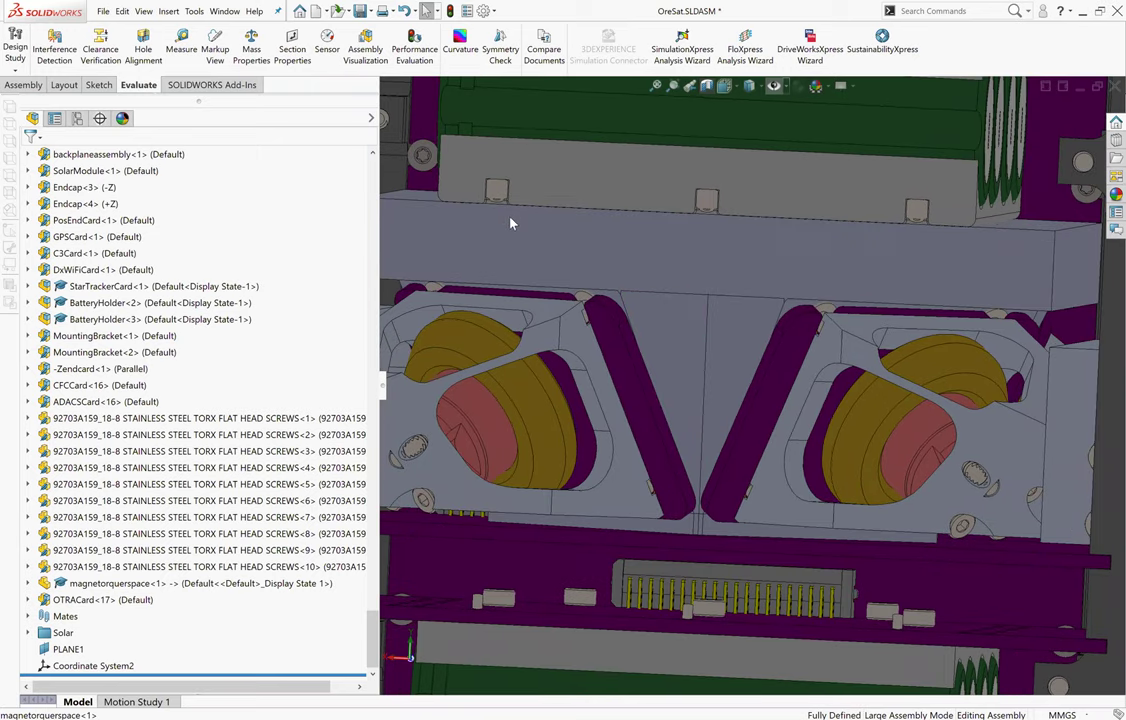
scroll(605, 300, "up", 3)
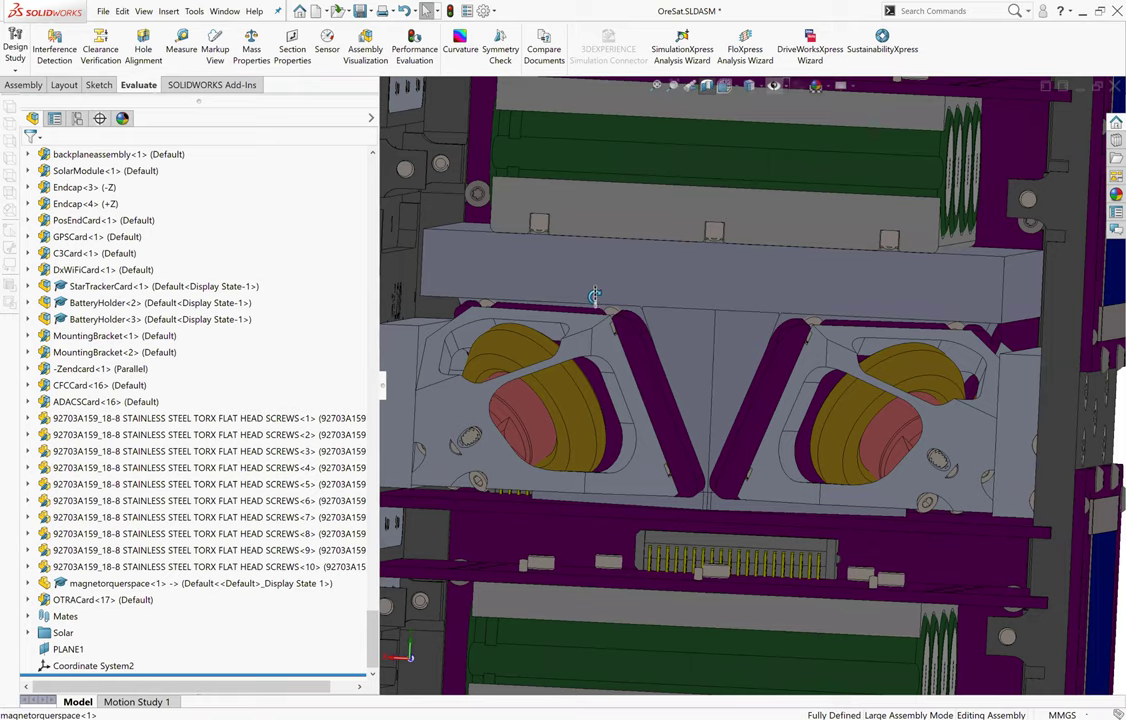
middle_click_drag(756, 379, 690, 340)
middle_click_drag(757, 371, 730, 370)
scroll(730, 370, "up", 2)
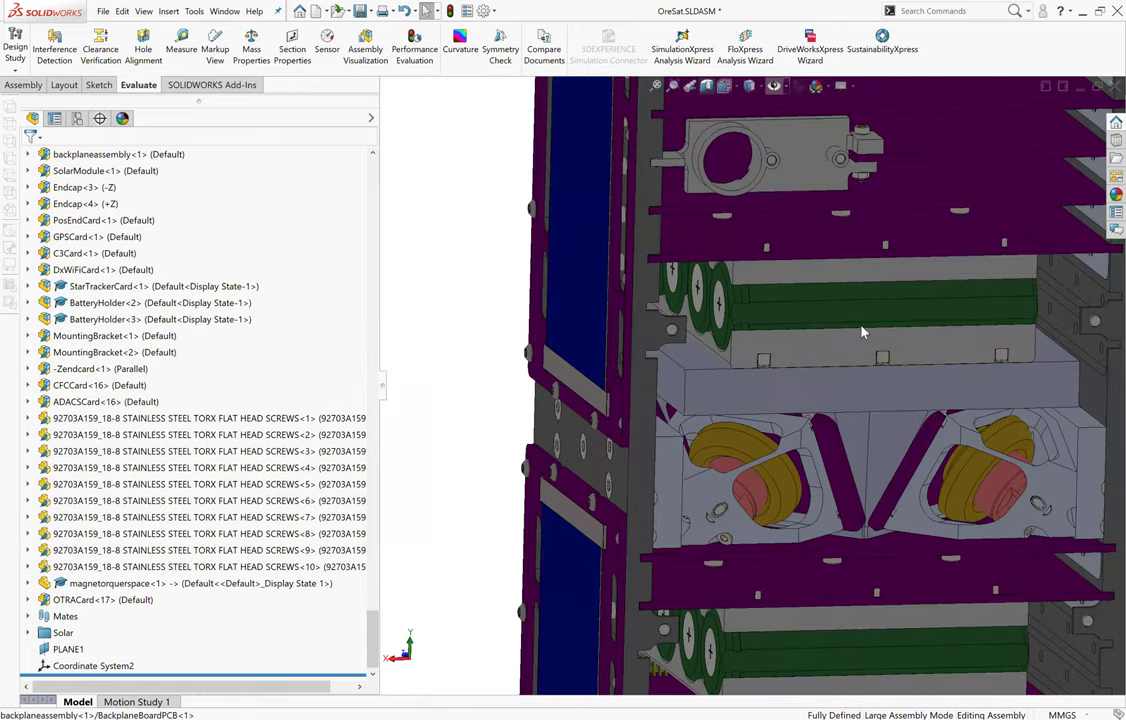
middle_click_drag(800, 383, 718, 568)
scroll(750, 583, "down", 5)
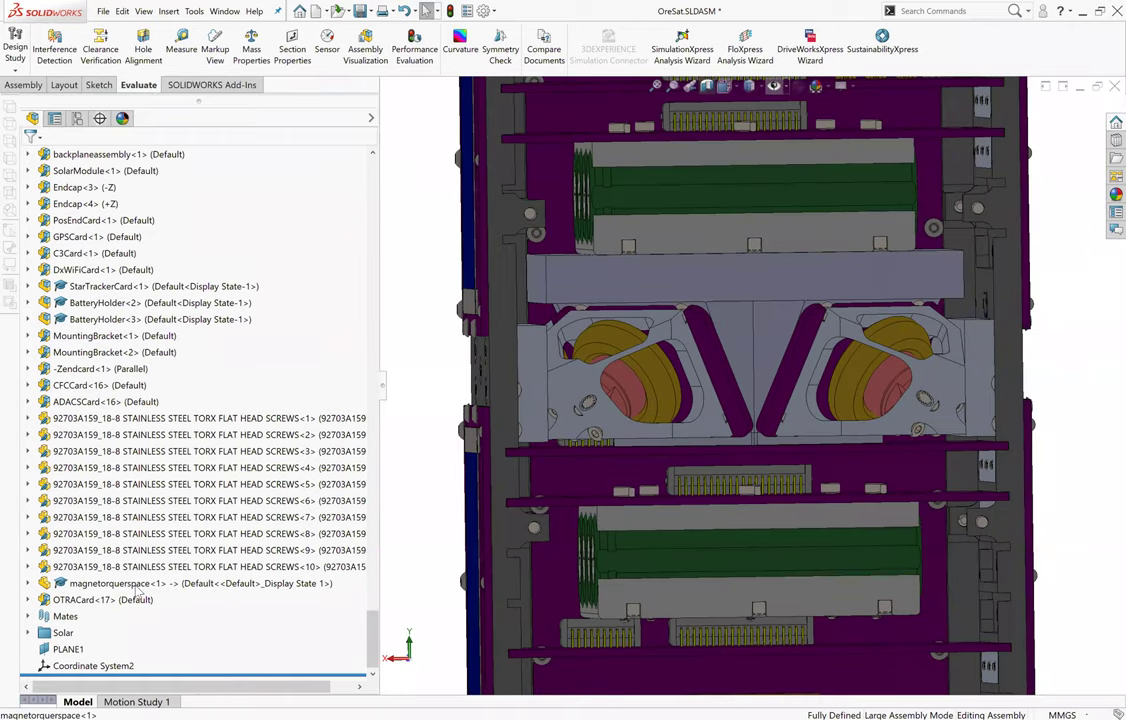
Hide the magnetorquerspace component.
left_click(137, 586)
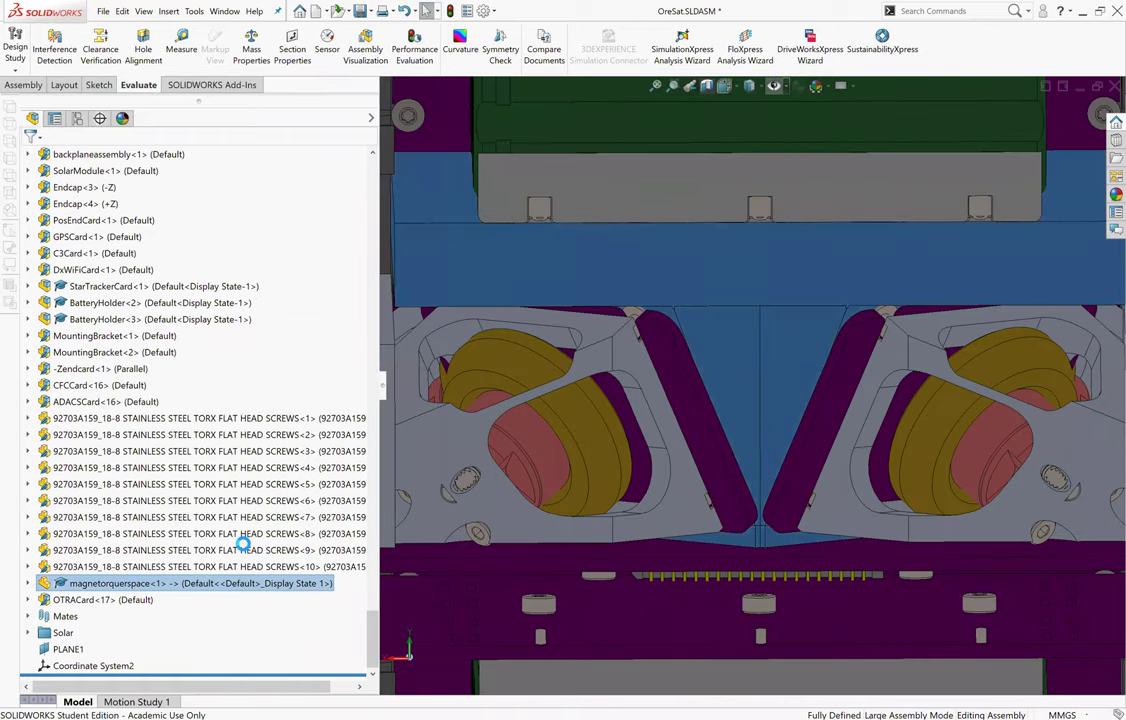
key("Tab")
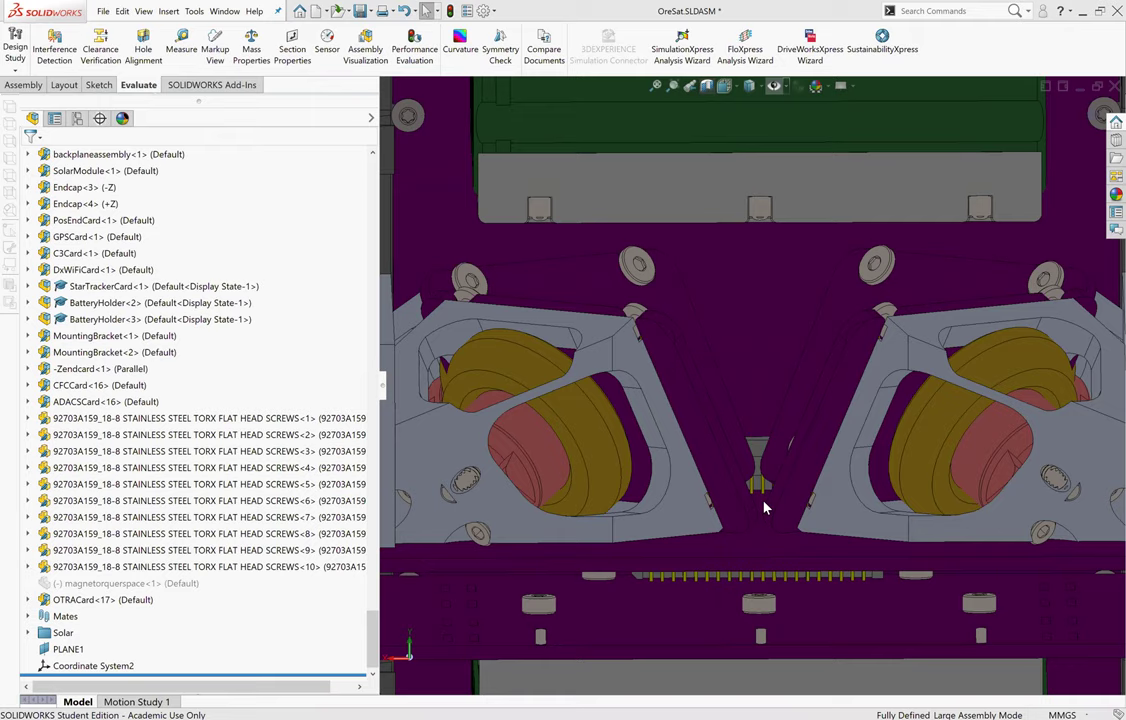
Examine the orange bracket on the CFC card and its clearance to the neighbouring connector and cards from both sides.
scroll(735, 520, "up", 3)
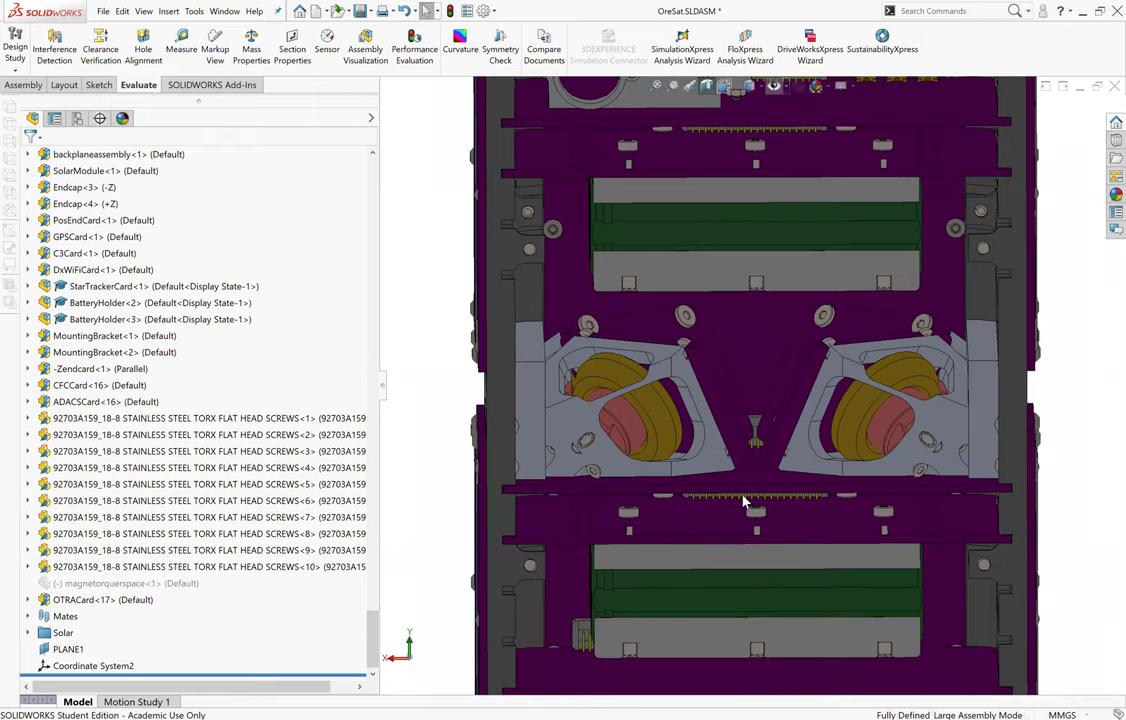
middle_click_drag(743, 502, 673, 494, "ctrl")
scroll(748, 475, "down", 3)
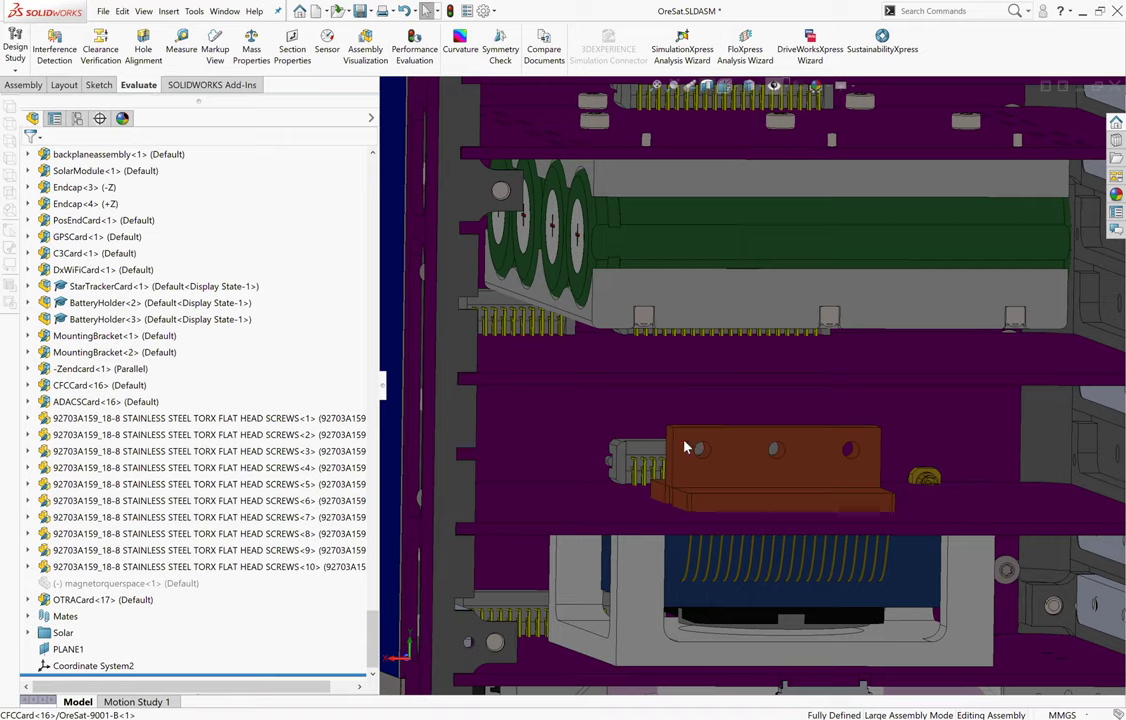
scroll(686, 441, "down", 3)
middle_click_drag(686, 441, 621, 452)
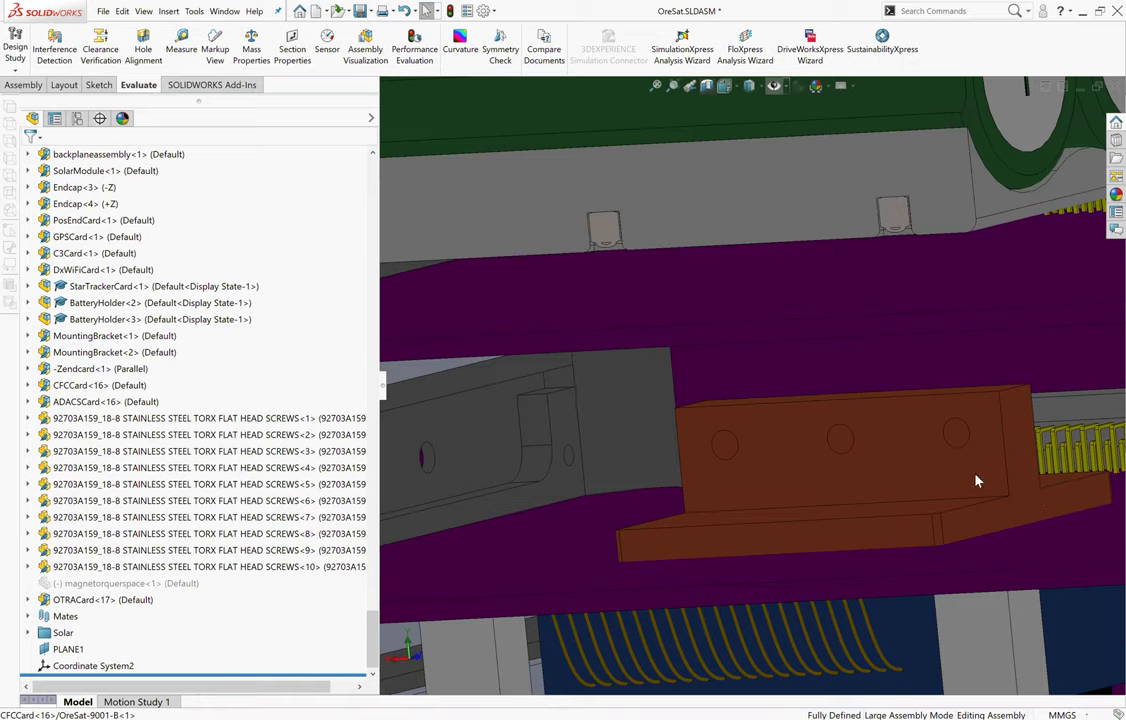
scroll(755, 405, "up", 2)
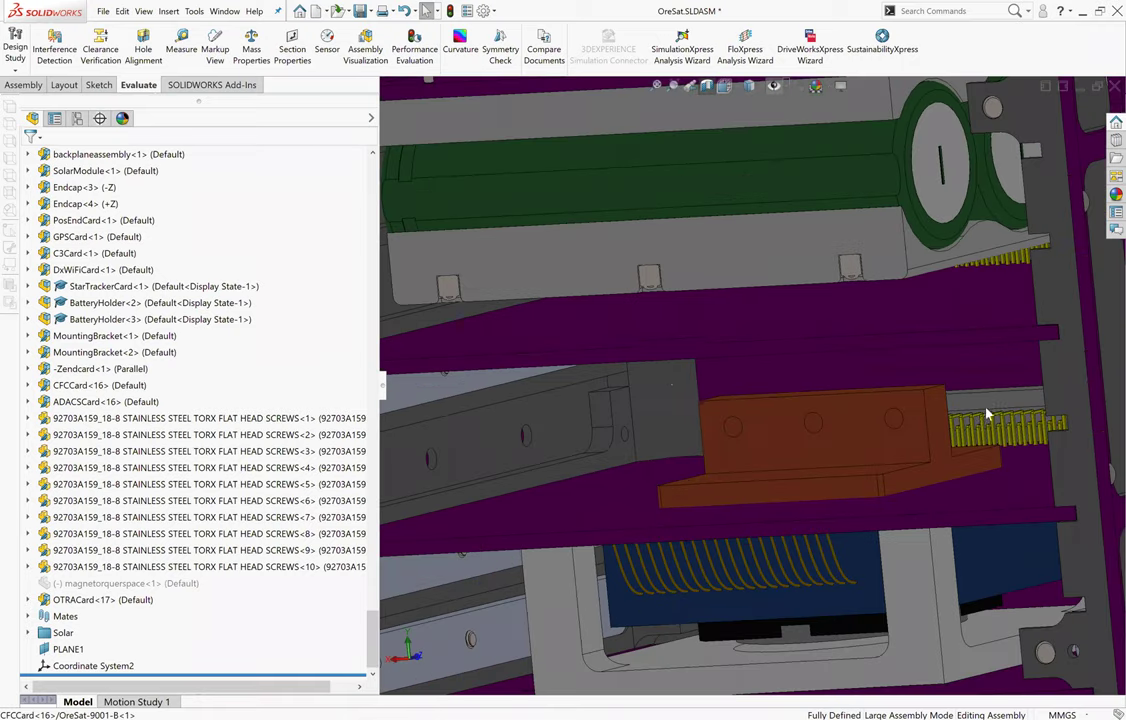
middle_click_drag(761, 422, 896, 437)
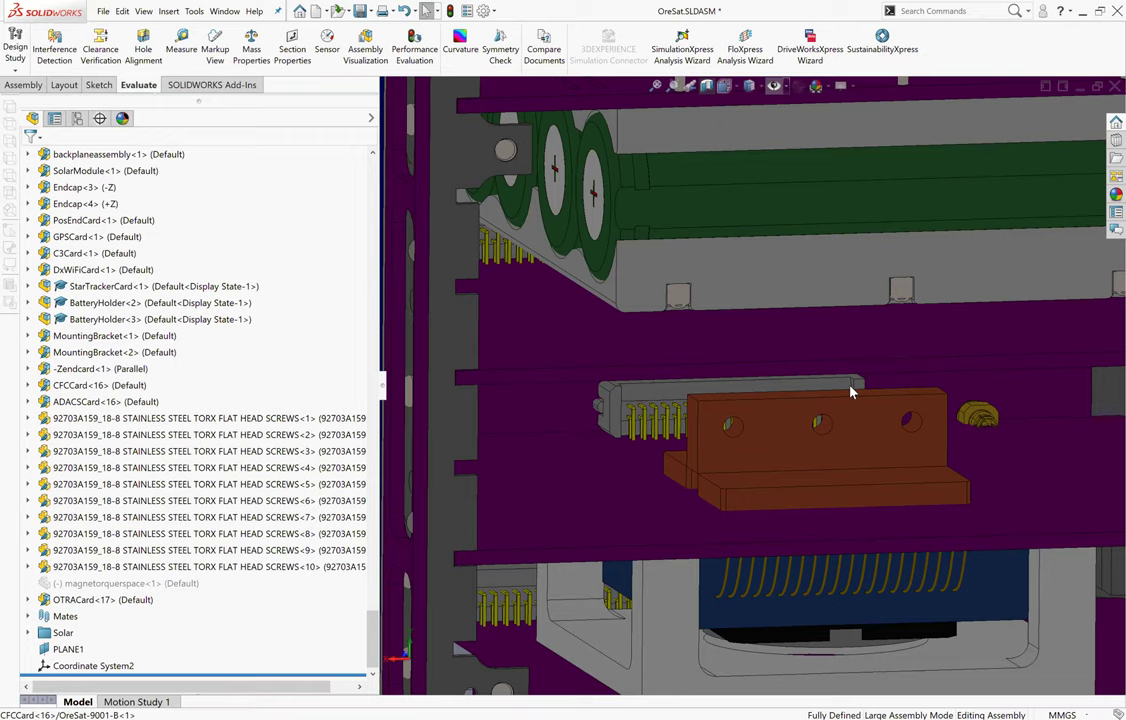
scroll(850, 392, "up", 2)
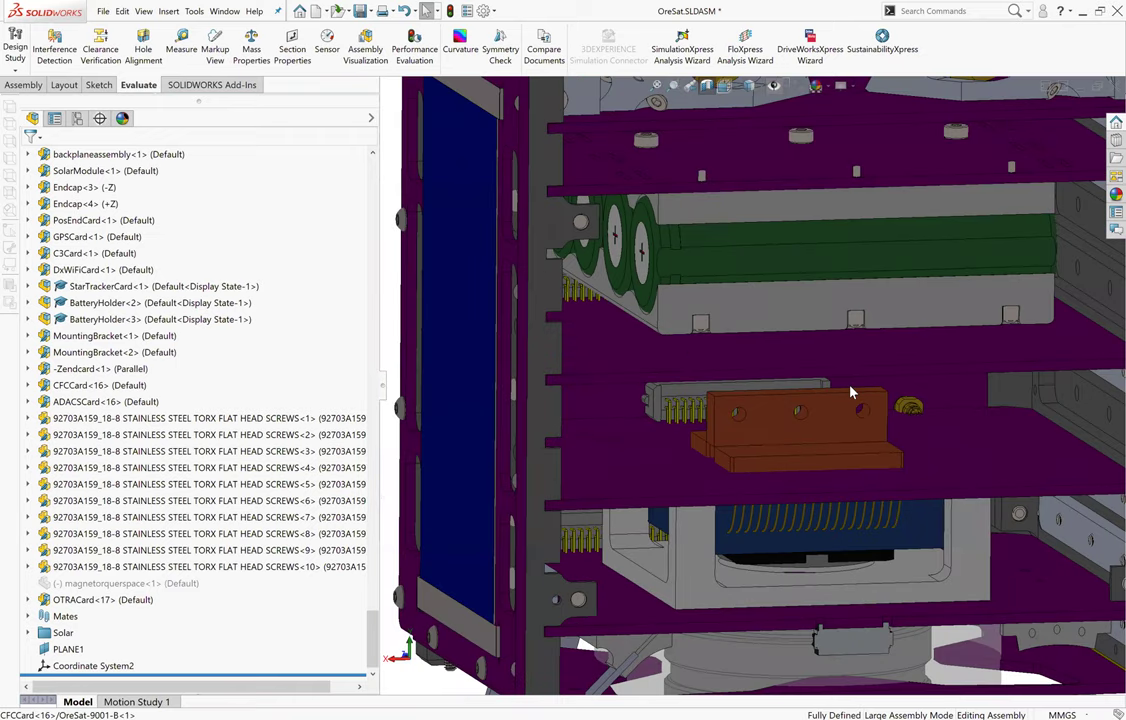
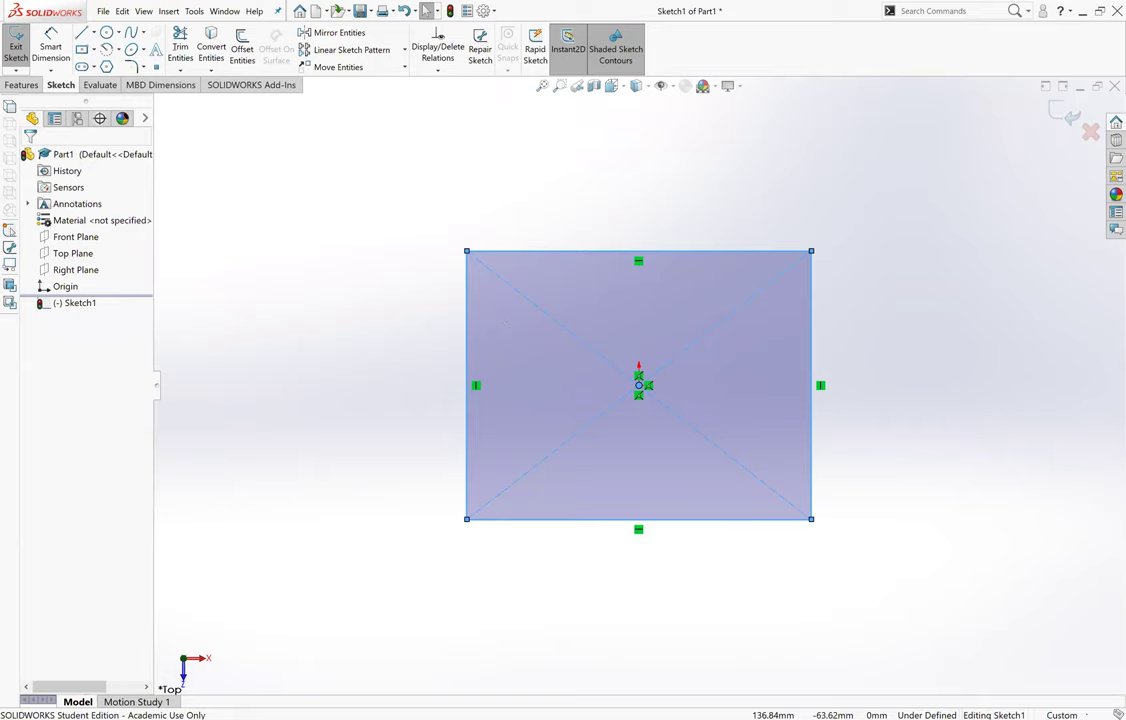
Dimension the vertical side of the centre rectangle and set it to 900 mm.
left_click(50, 47)
left_click(467, 366)
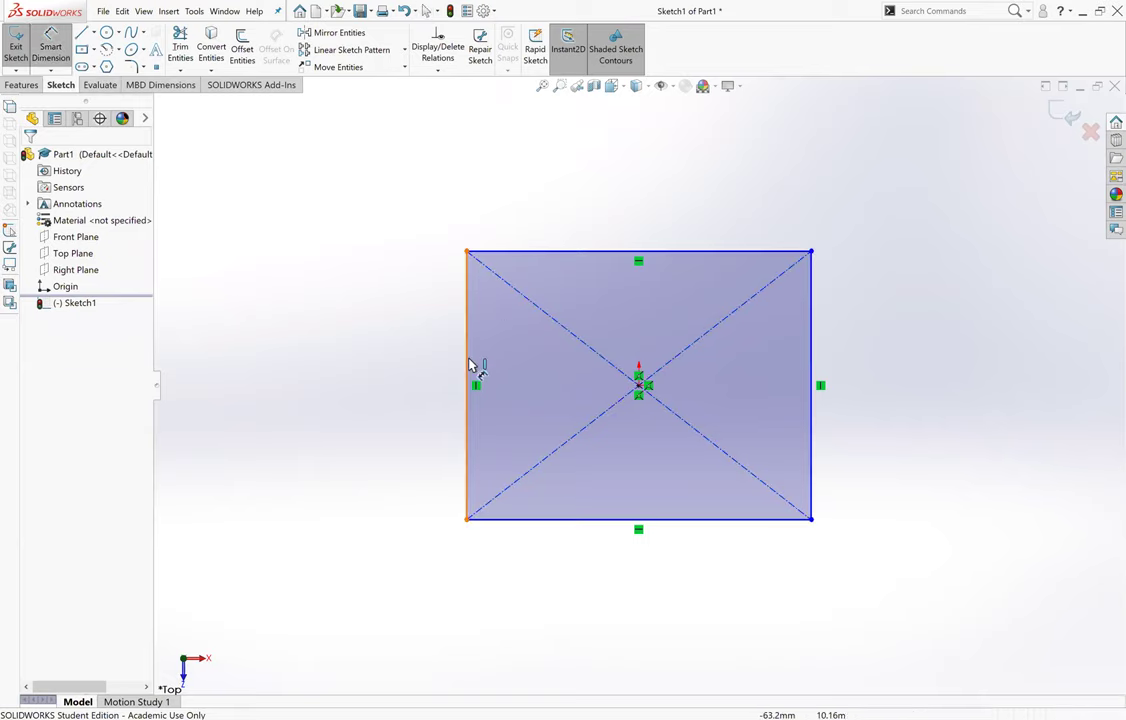
left_click(352, 381)
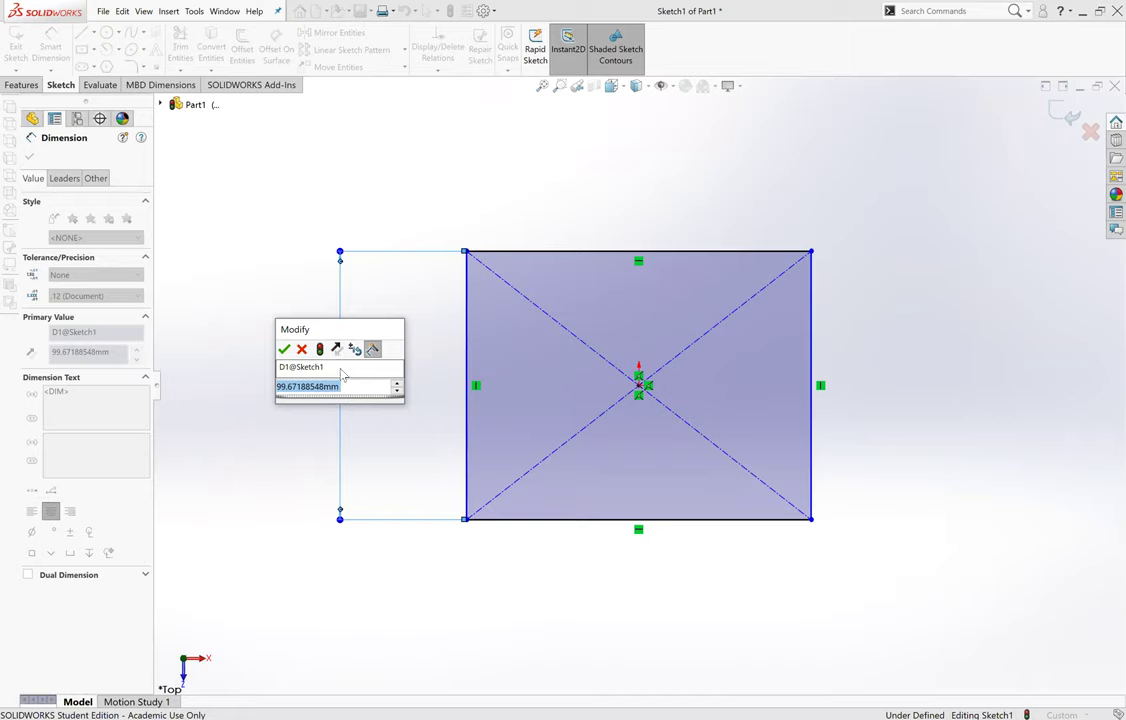
type("90")
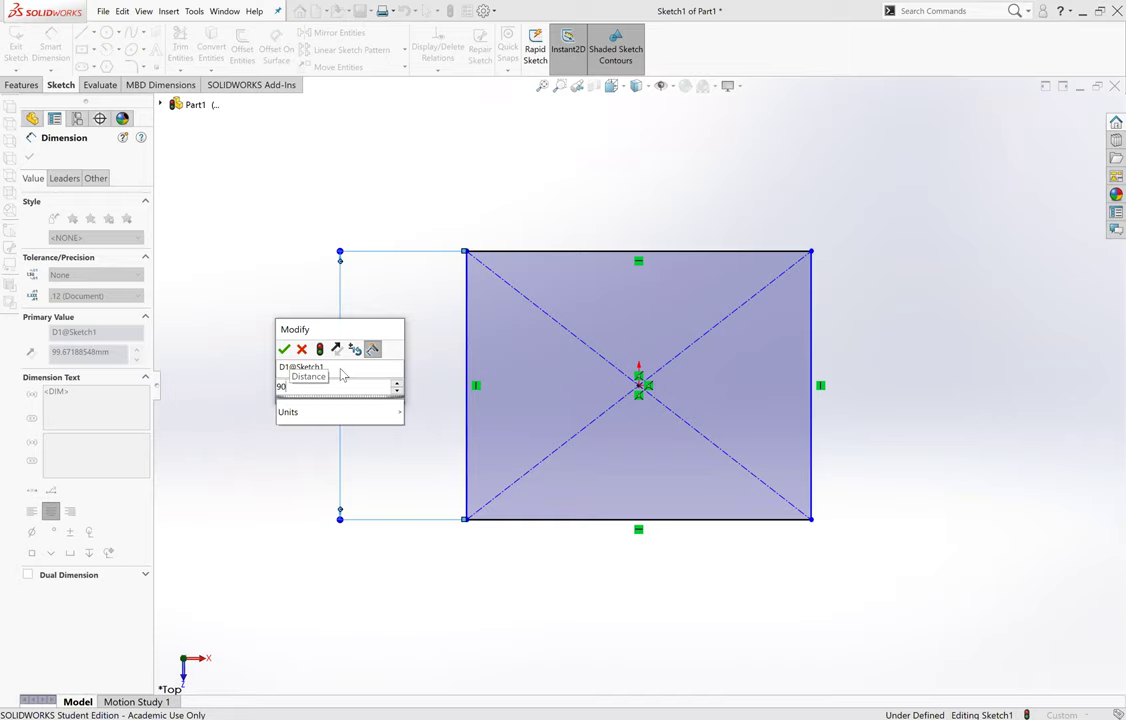
key("Return")
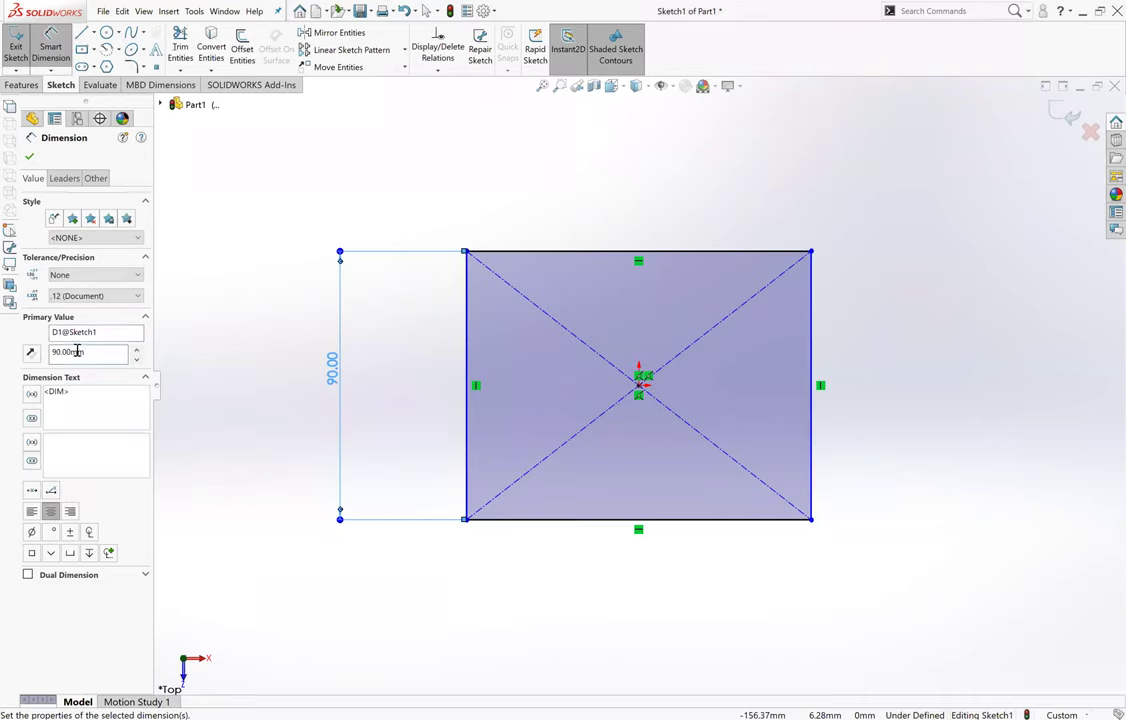
type("0")
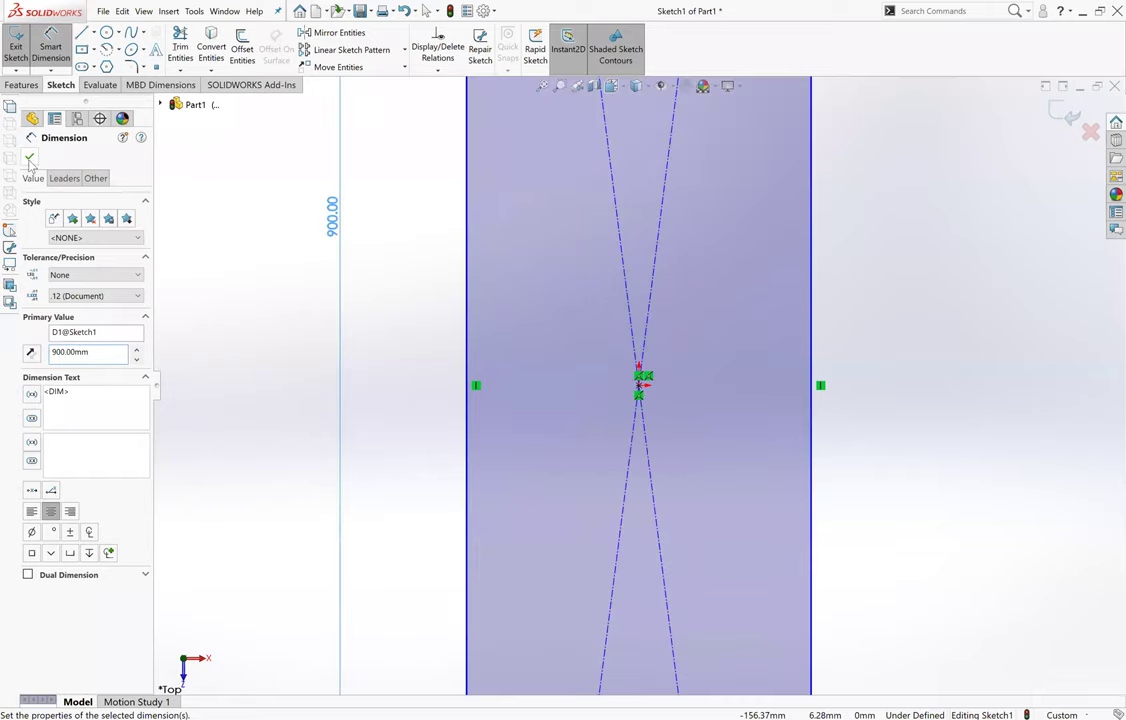
Dimension the rectangle's upper horizontal side and set it to 900 mm, closing the dimension command.
type("f")
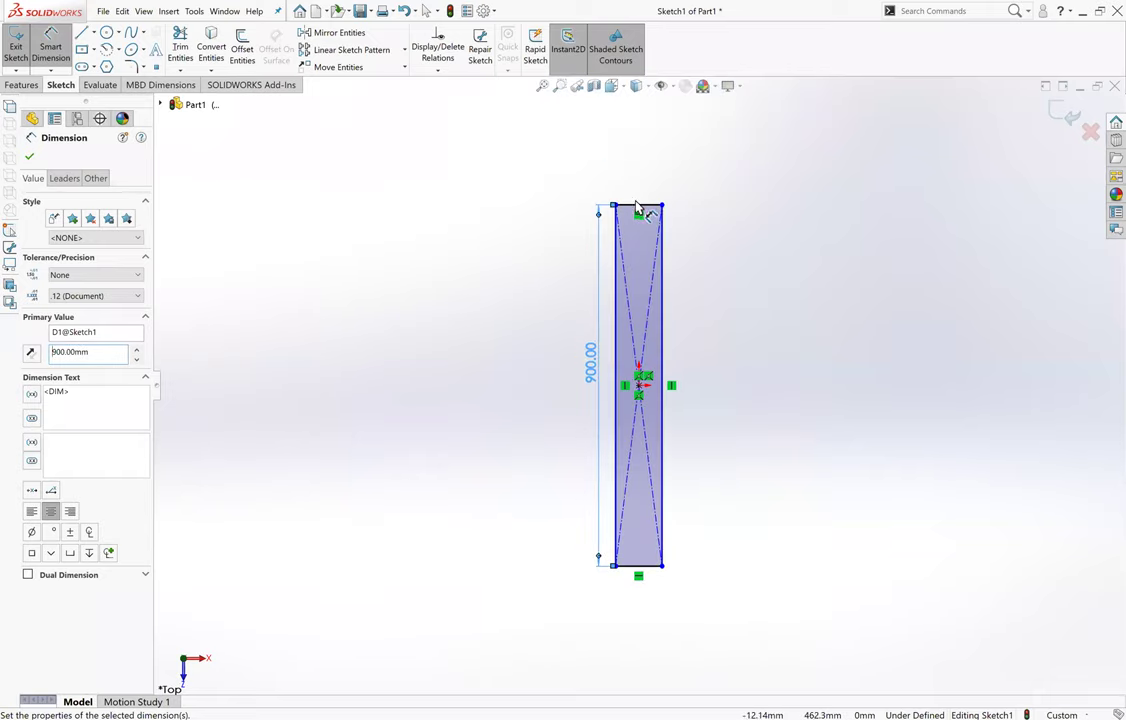
left_click(640, 206)
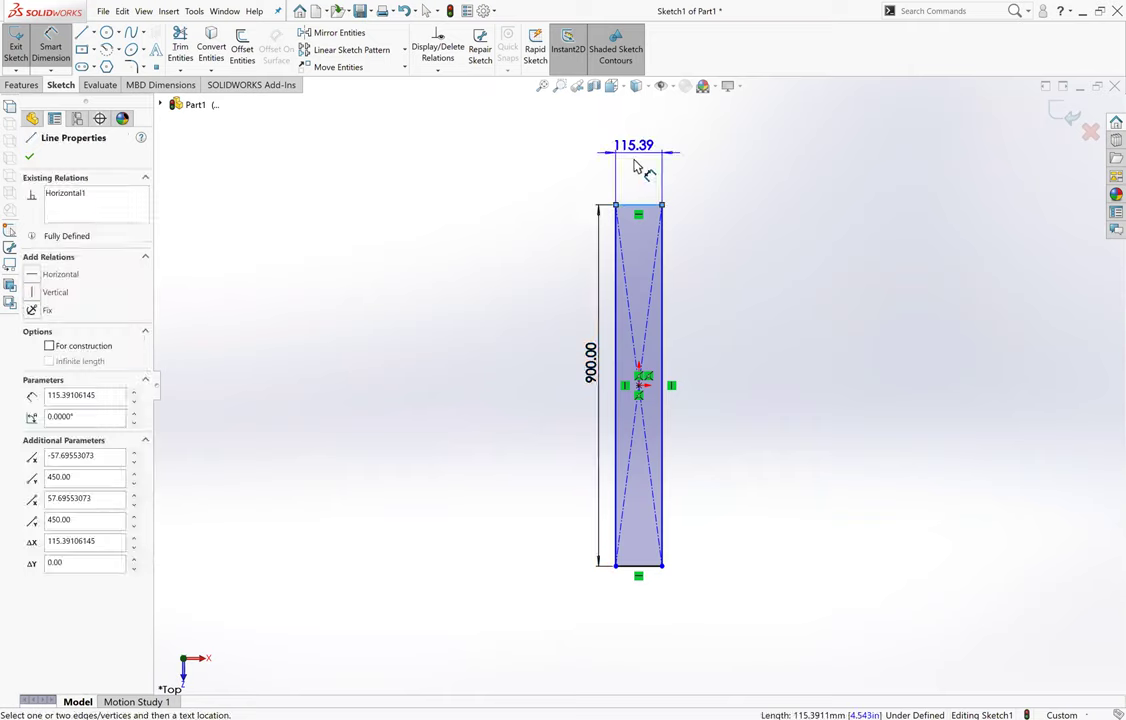
left_click(634, 158)
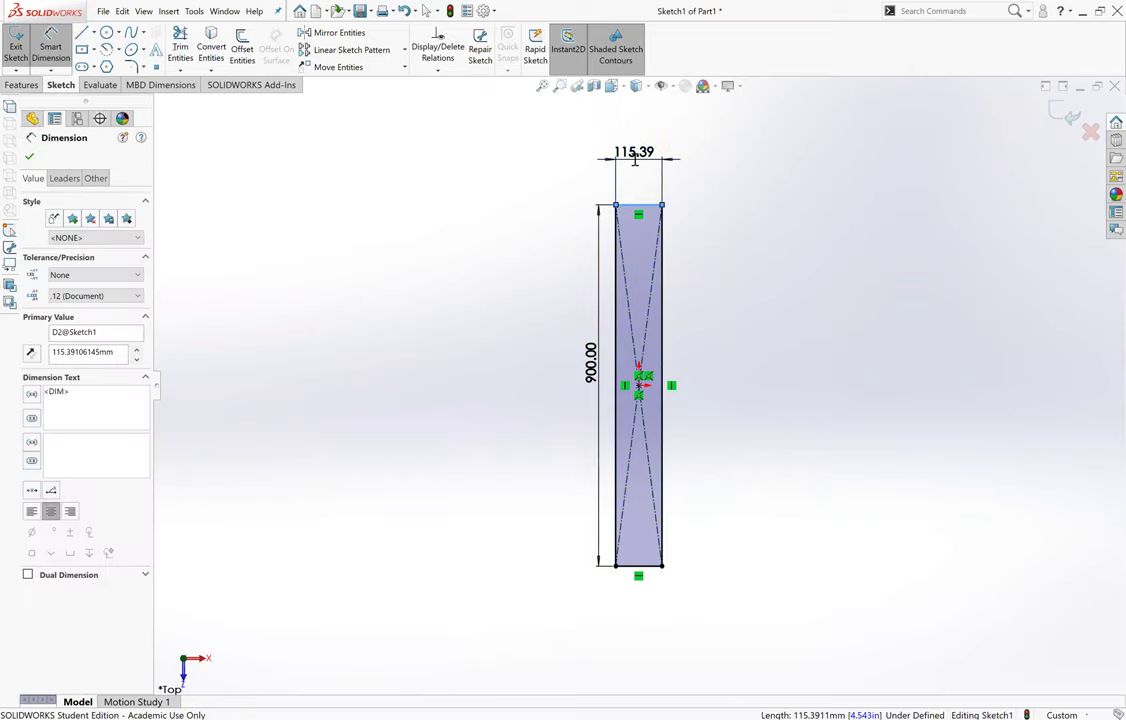
type("90c")
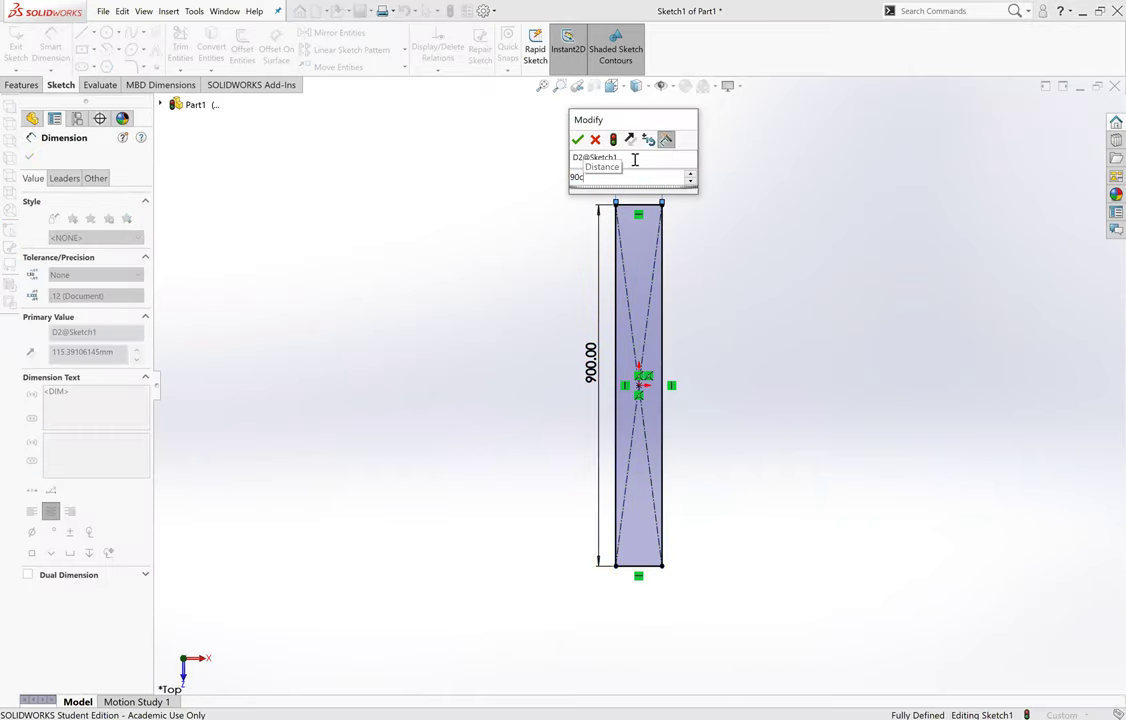
key("Return")
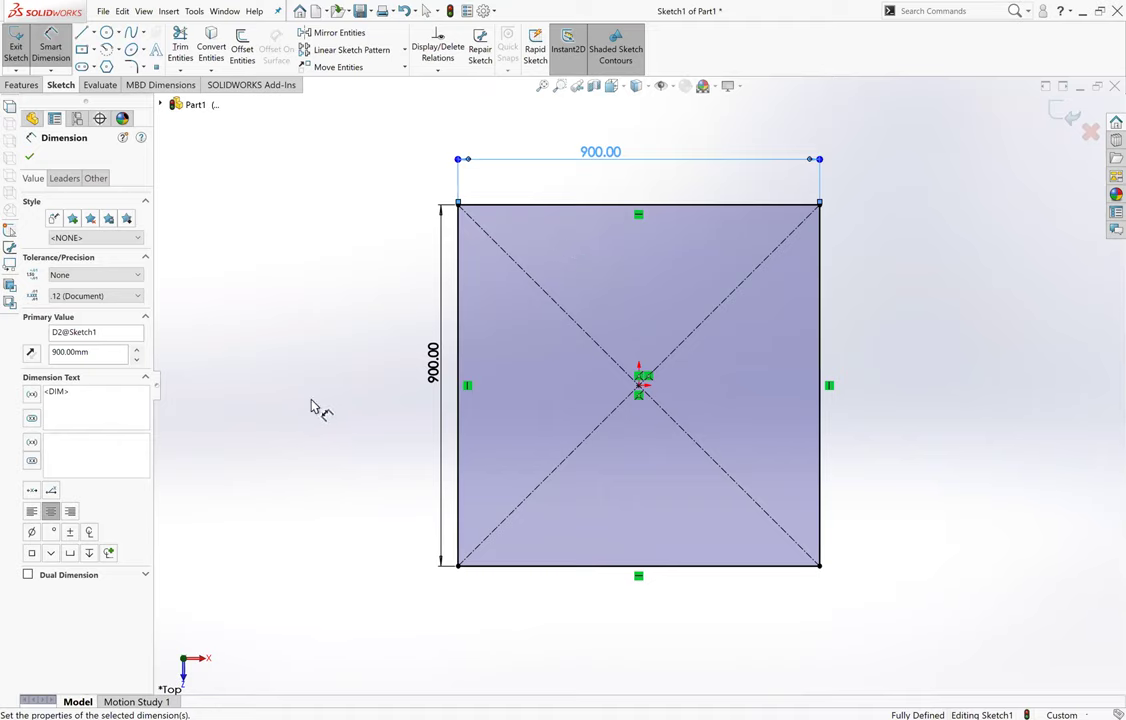
left_click(28, 160)
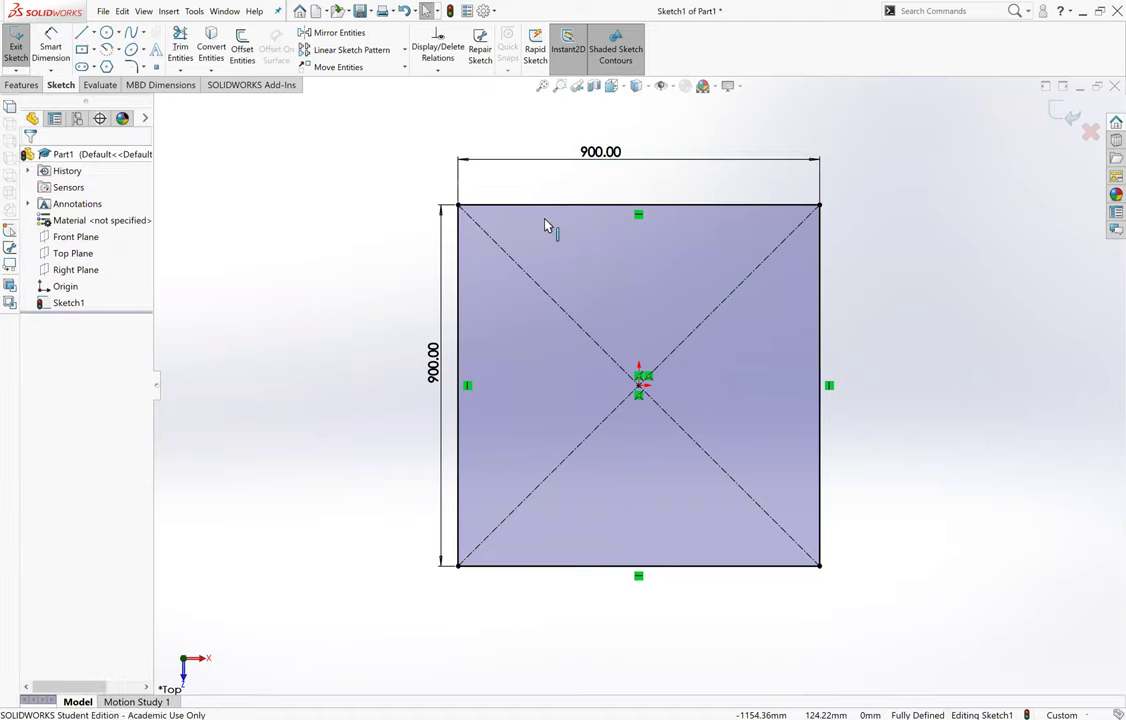
scroll(822, 259, "up", 3)
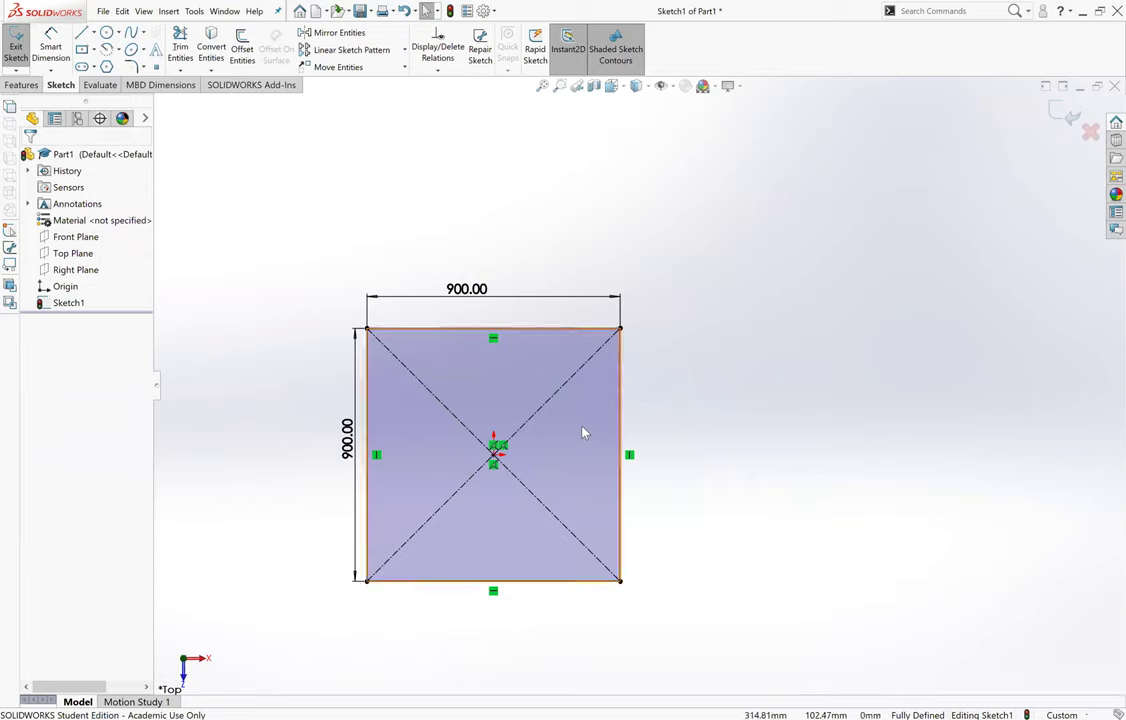
mouse_move(583, 430)
middle_mouse_down()
mouse_move(578, 354)
mouse_move(627, 435)
middle_mouse_up()
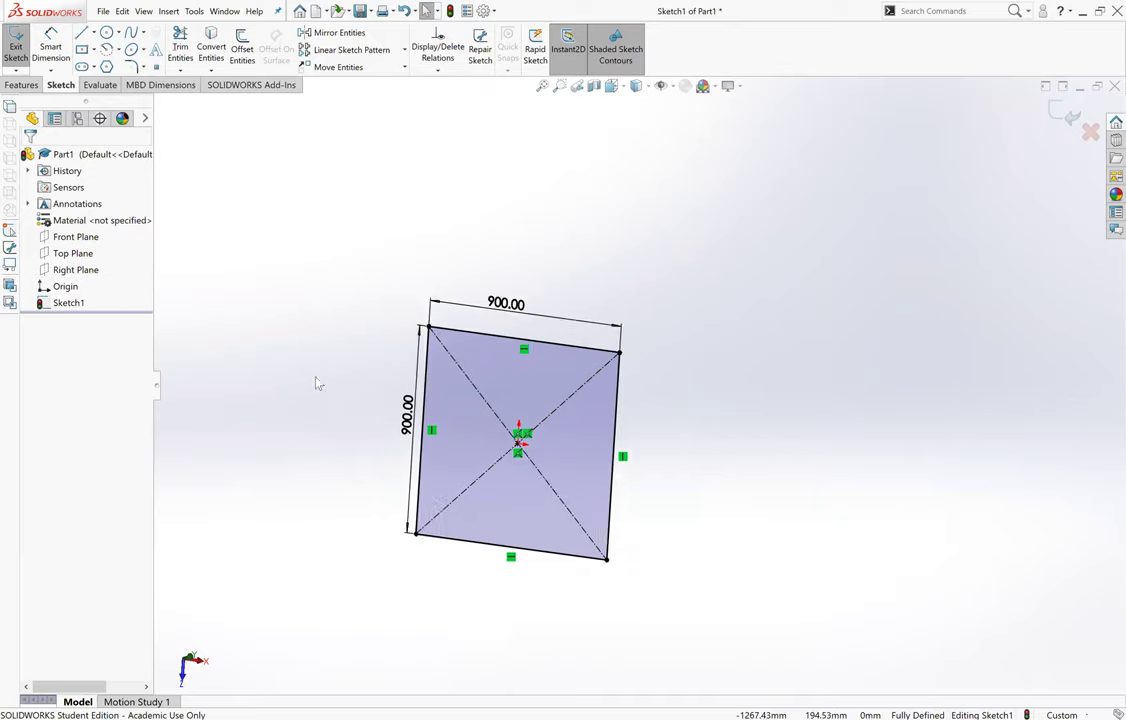
scroll(263, 400, "down", 2)
scroll(667, 372, "up", 2)
scroll(665, 370, "down", 2)
mouse_move(663, 377)
middle_mouse_down()
mouse_move(645, 331)
mouse_move(700, 392)
middle_mouse_up()
scroll(717, 455, "up", 2)
scroll(717, 455, "down", 2)
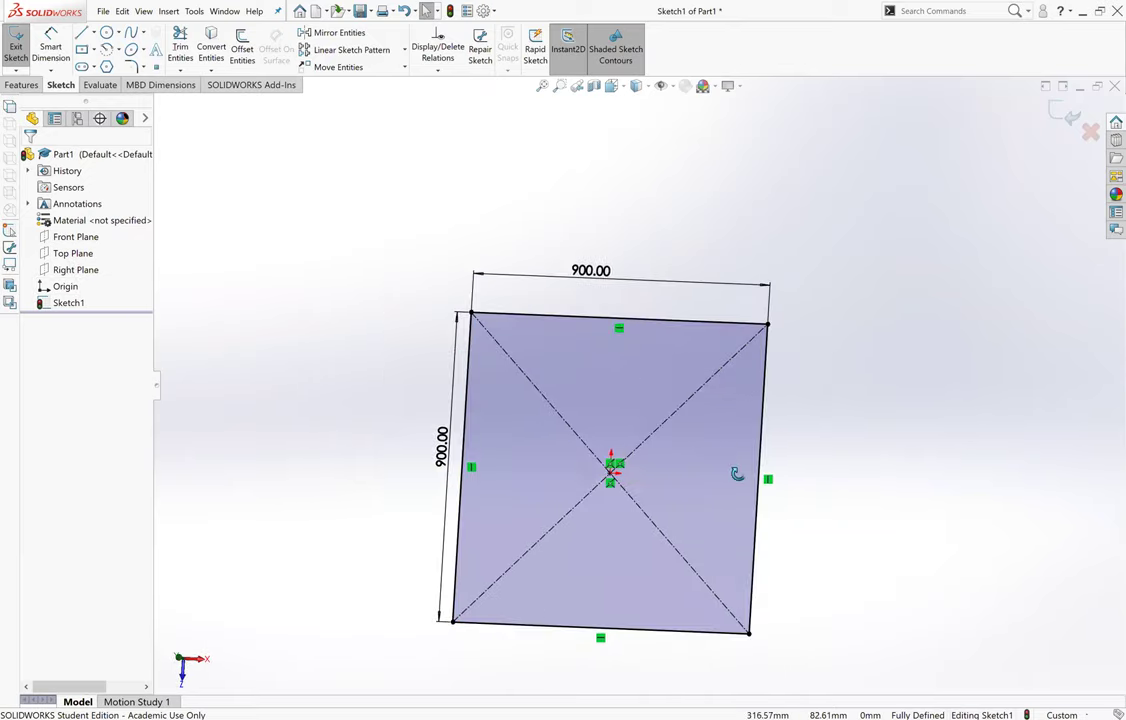
scroll(344, 397, "down", 1)
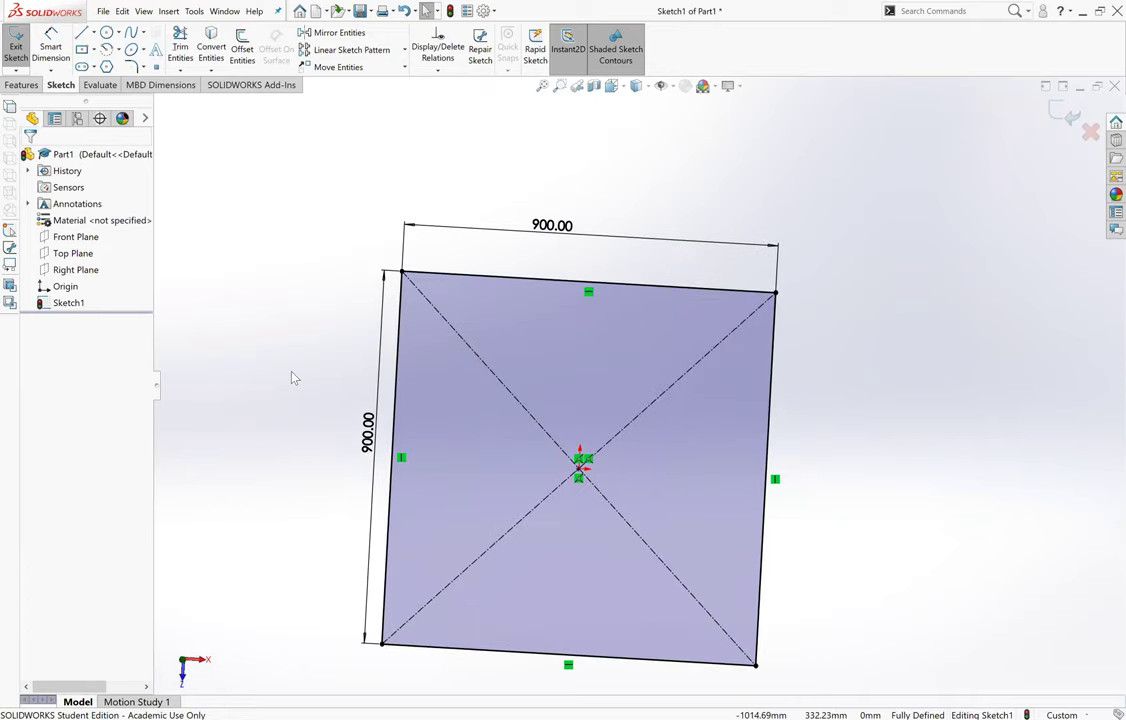
Extrude the square sketch 10 mm using the Mid Plane end condition.
left_click(20, 86)
left_click(22, 45)
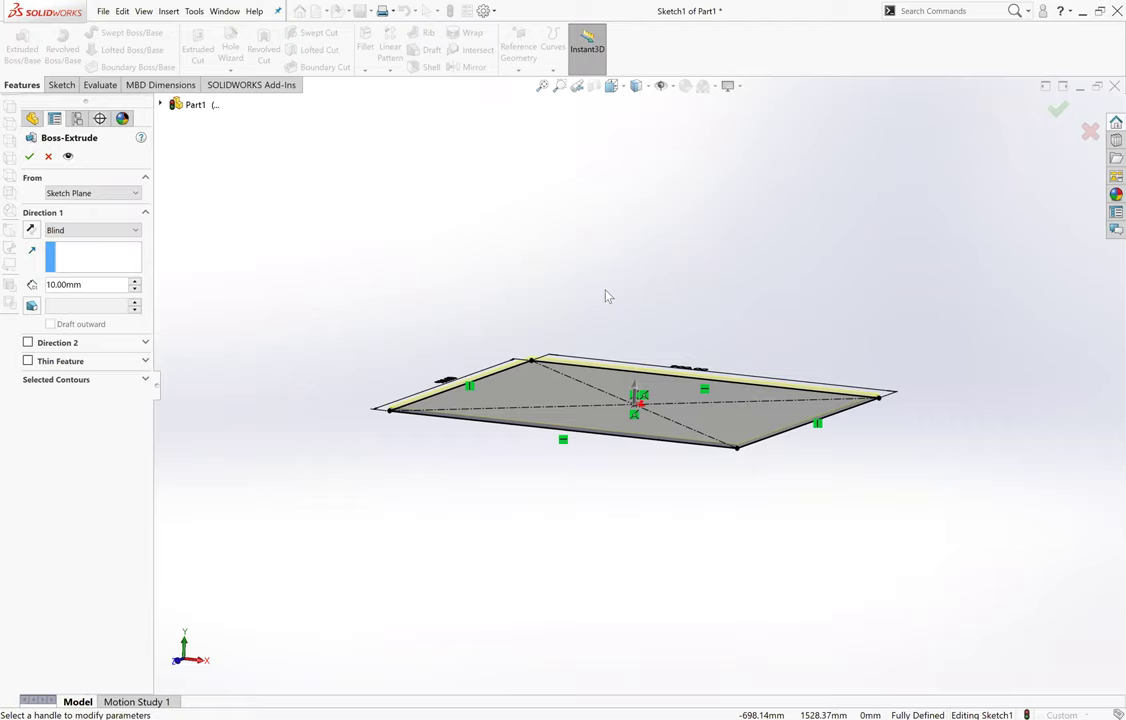
left_click(80, 230)
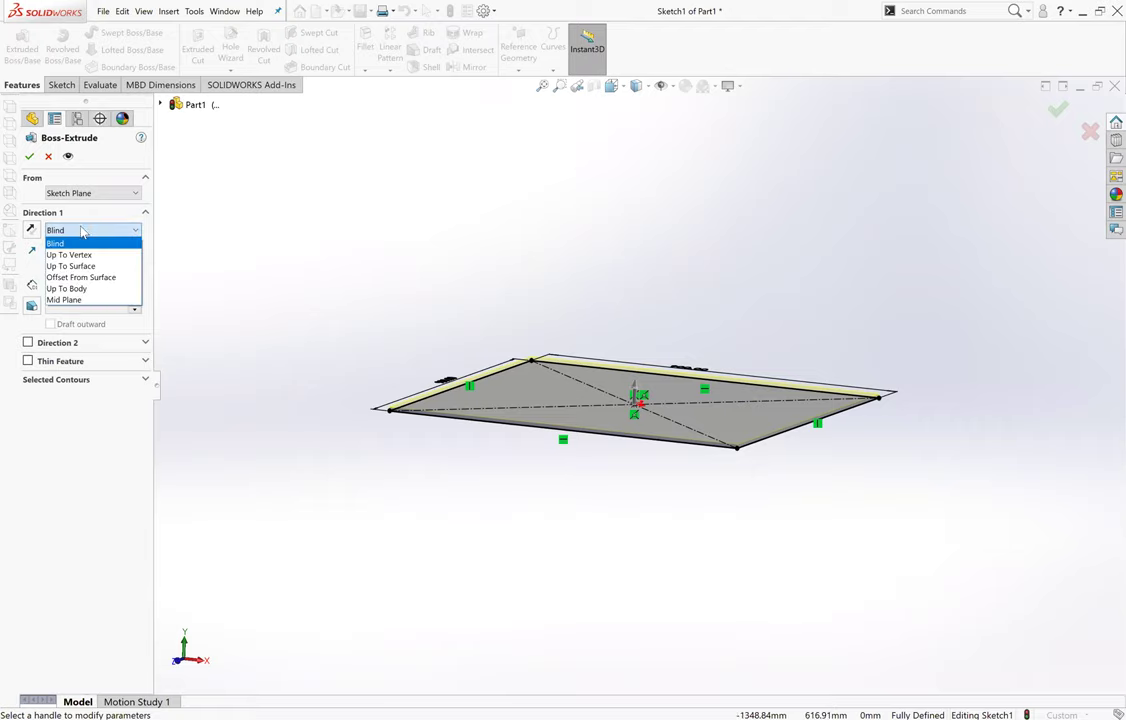
left_click(65, 300)
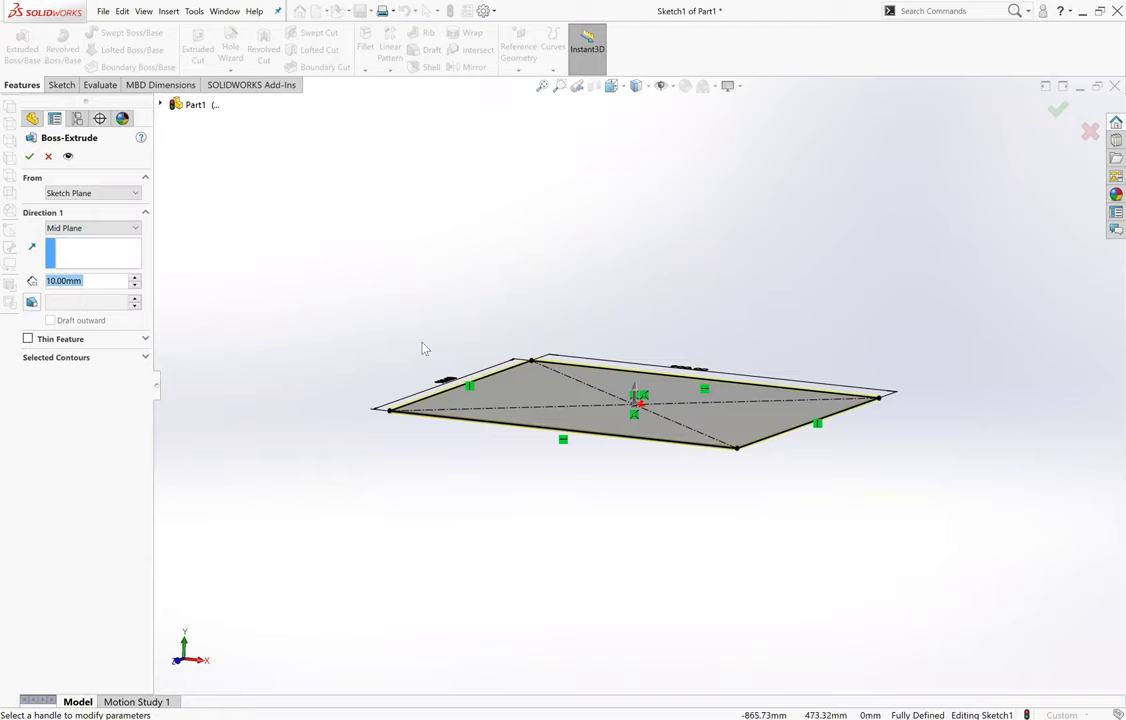
mouse_move(646, 437)
middle_mouse_down()
mouse_move(671, 395)
mouse_move(681, 418)
mouse_move(553, 447)
mouse_move(560, 440)
middle_mouse_up()
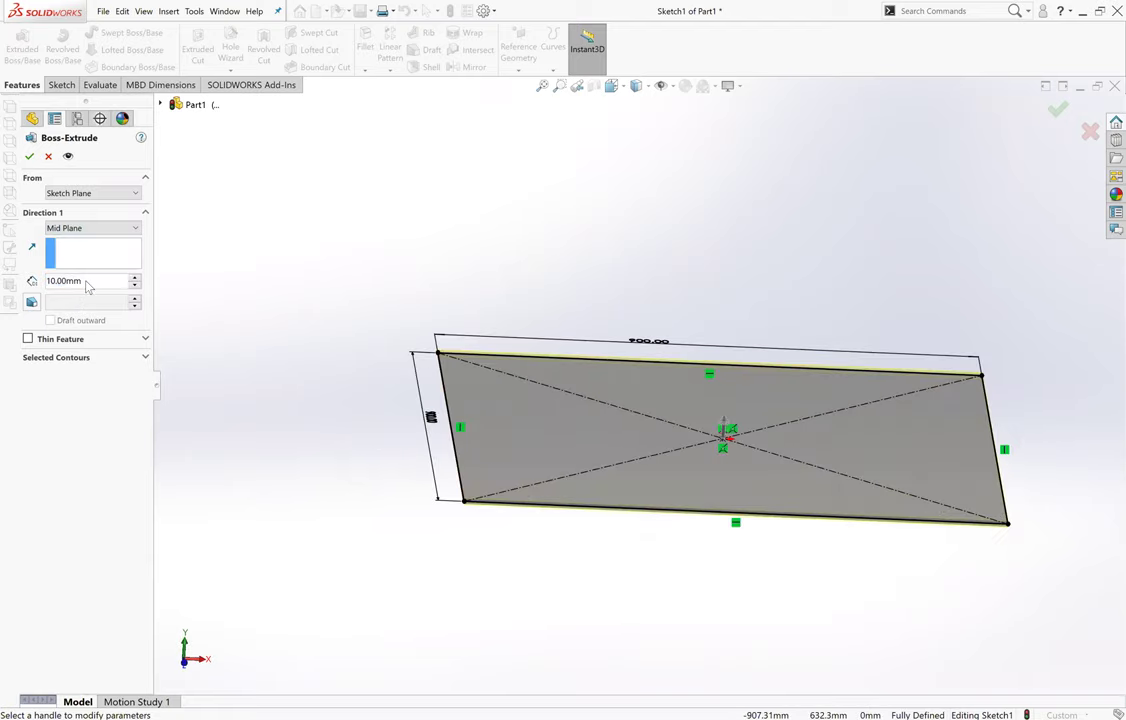
left_click(36, 159)
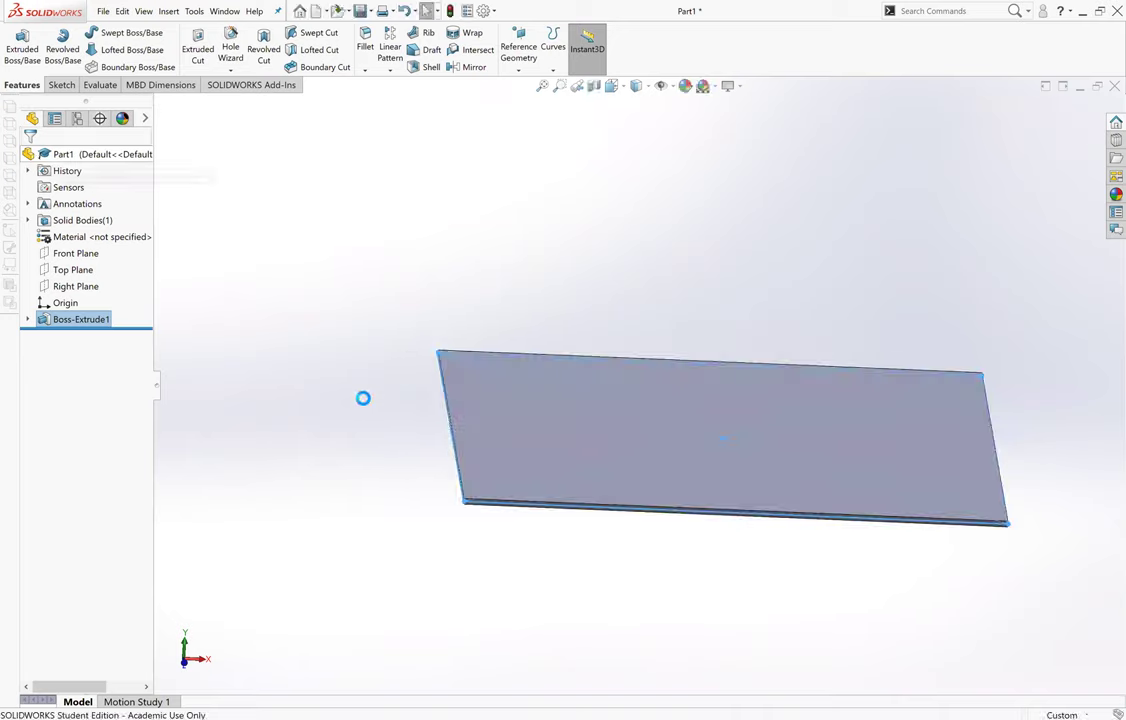
Reopen the extrusion's base sketch for editing and set the square's upper horizontal dimension to 90 mm.
left_click(28, 319)
left_click(84, 336)
right_click(84, 336)
left_click(93, 304)
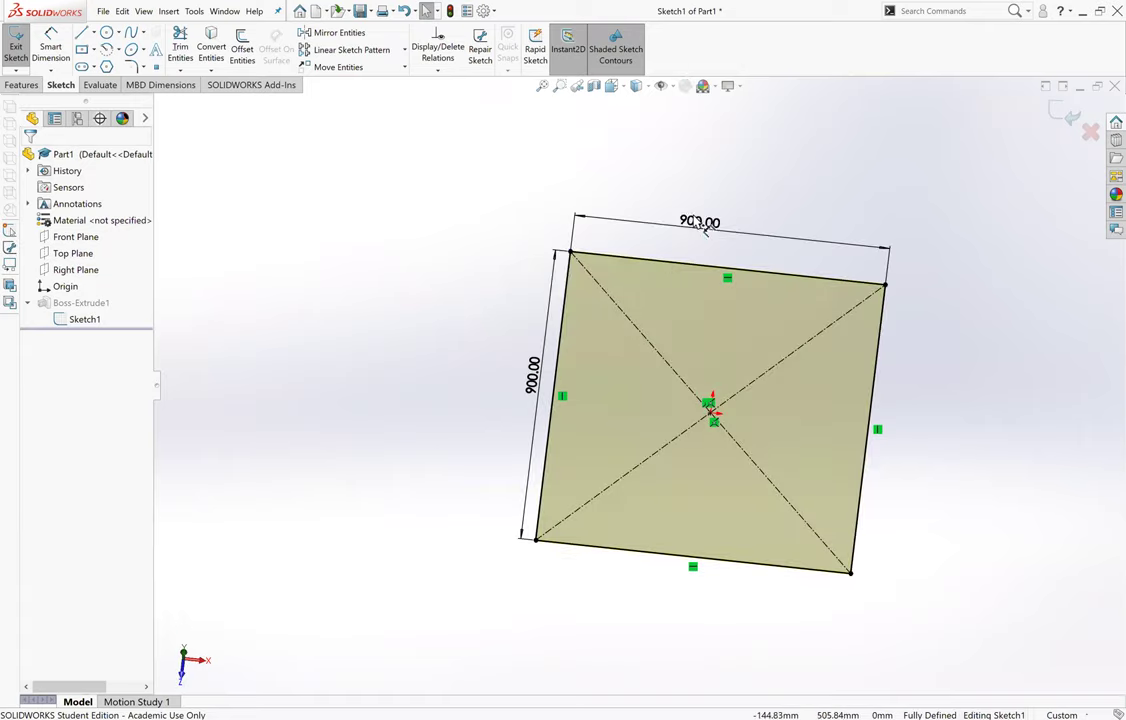
left_click(703, 223)
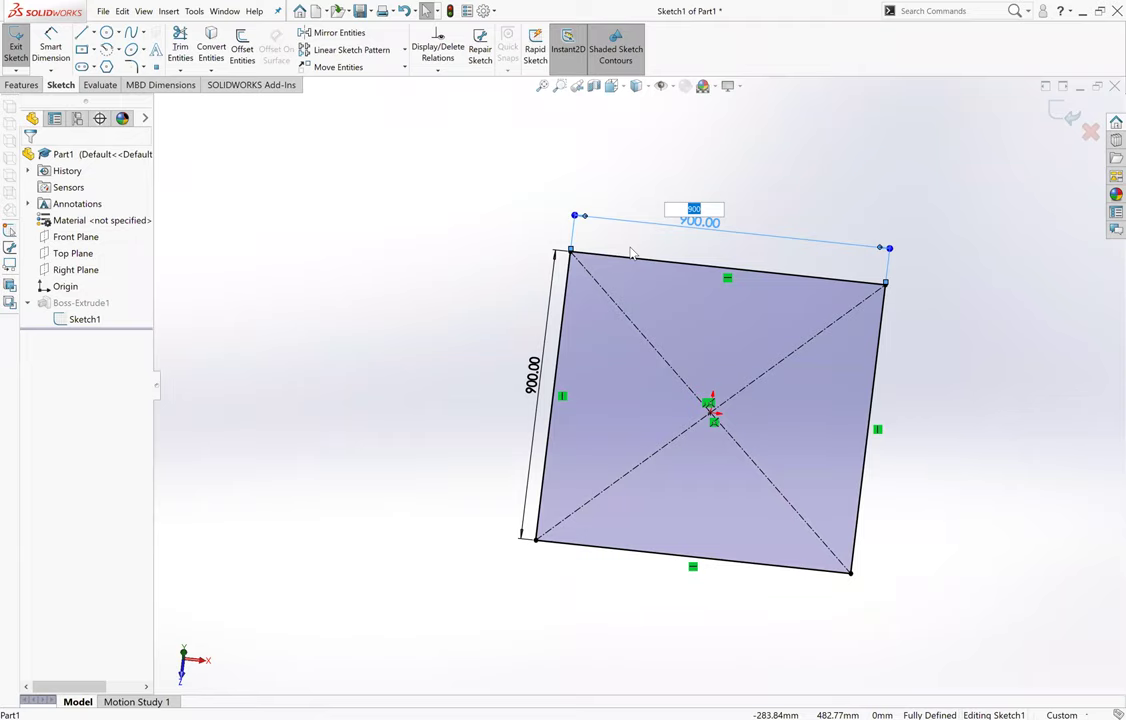
left_click(711, 213)
key("Return")
Set the base sketch's vertical dimension to 90 mm and exit the sketch to rebuild the plate.
left_click(671, 440)
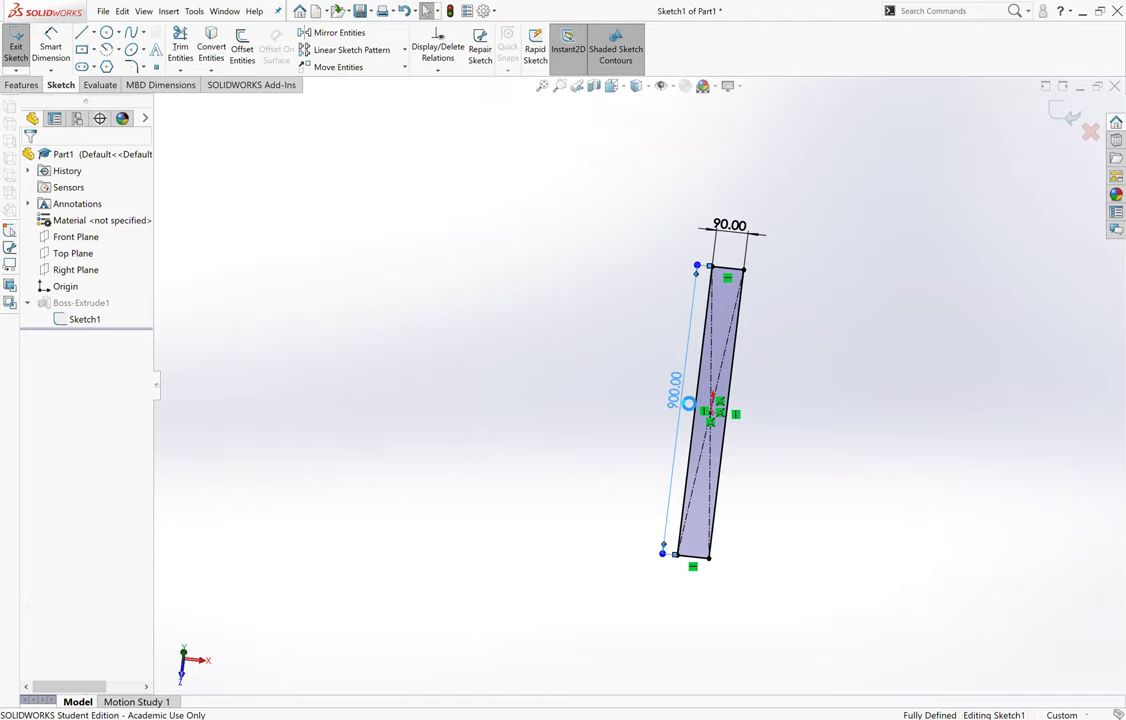
left_click(676, 392)
double_click(675, 392)
scroll(672, 408, "down", 1)
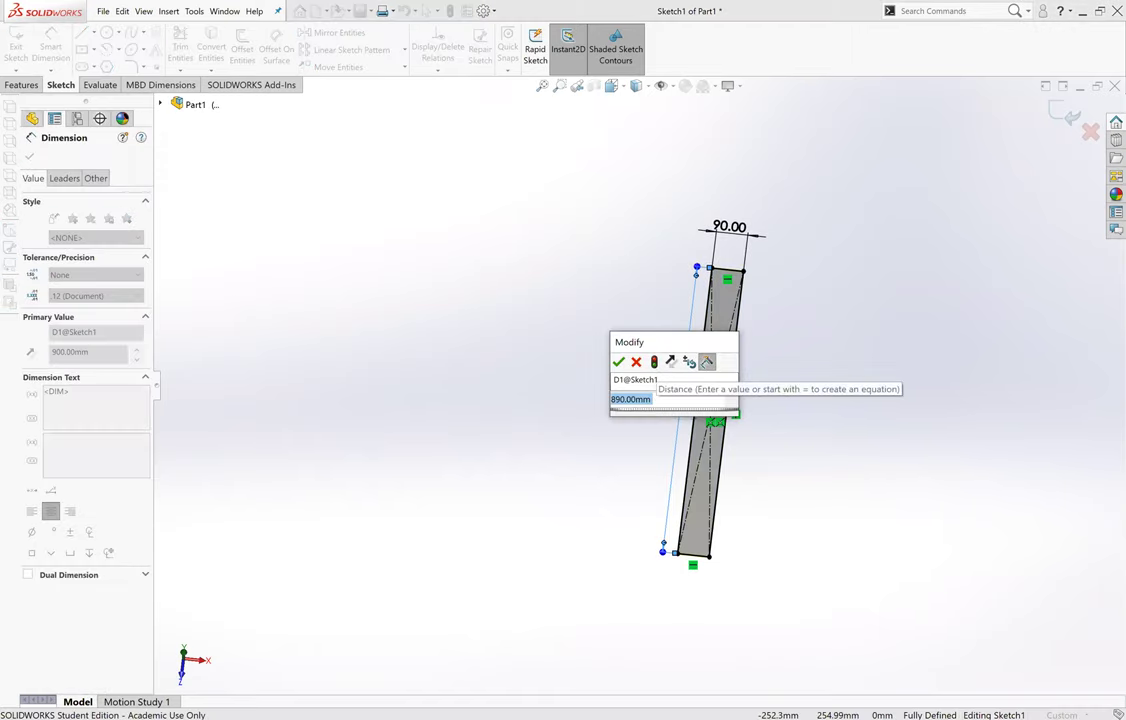
type("90")
key("Return")
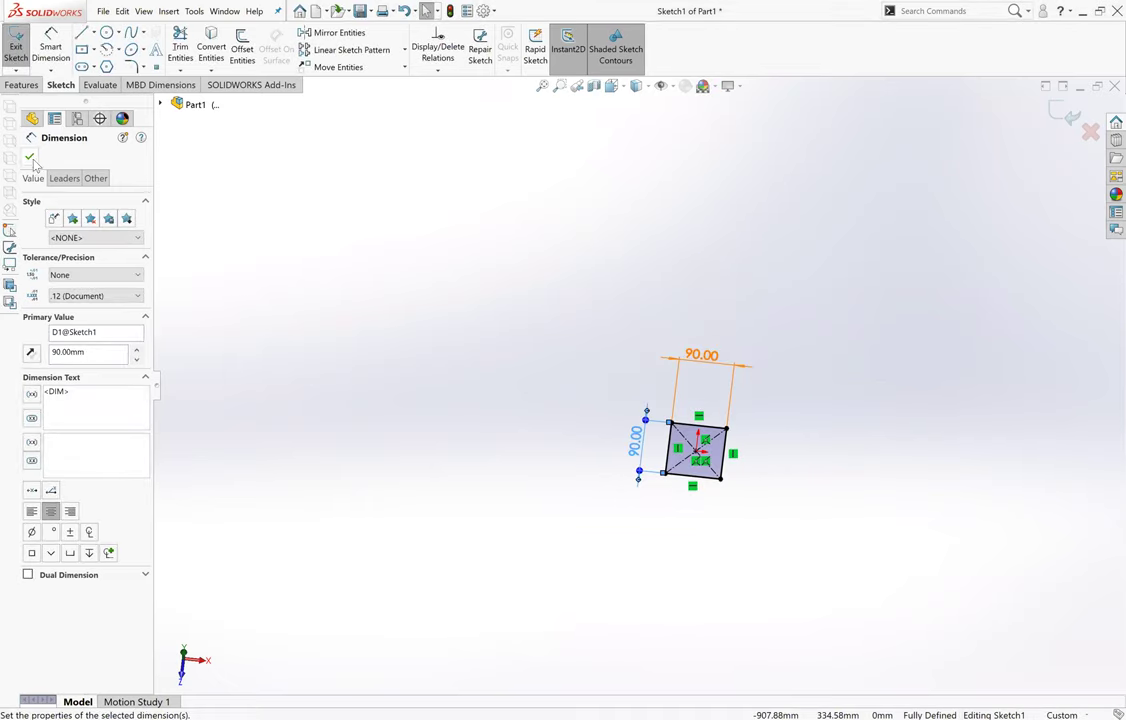
key("Escape")
scroll(775, 420, "down", 5)
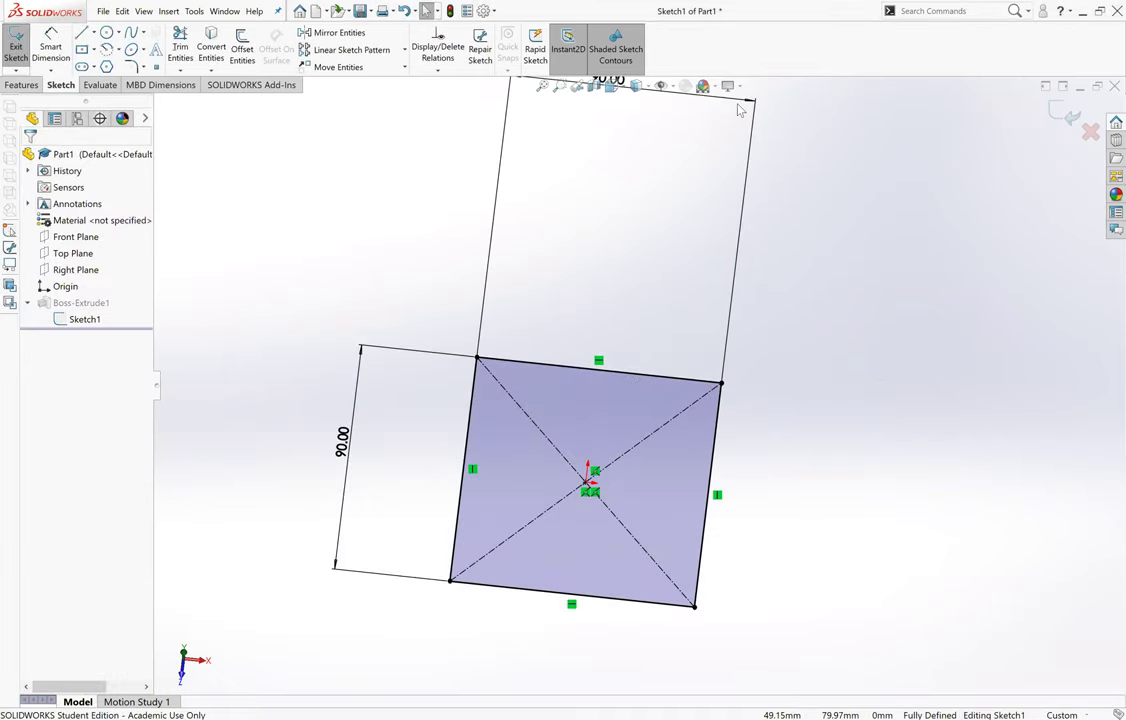
left_click(1071, 117)
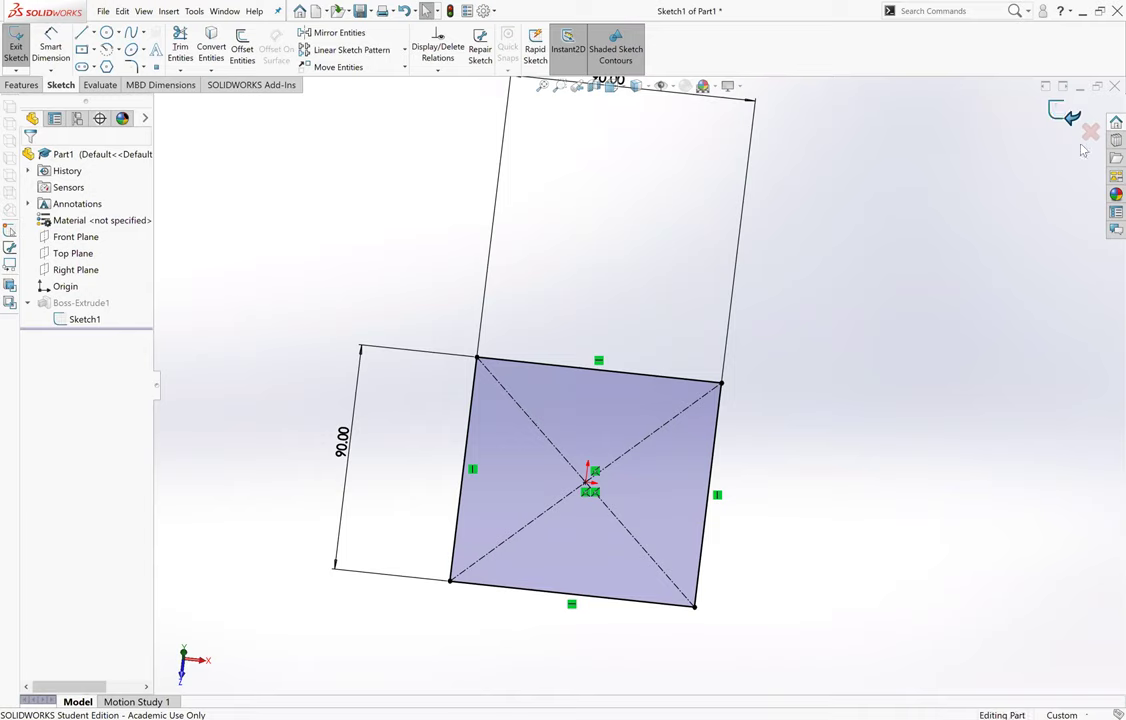
Examine the resized plate's proportions and thickness from above, from the side and from below.
scroll(668, 508, "down", 5)
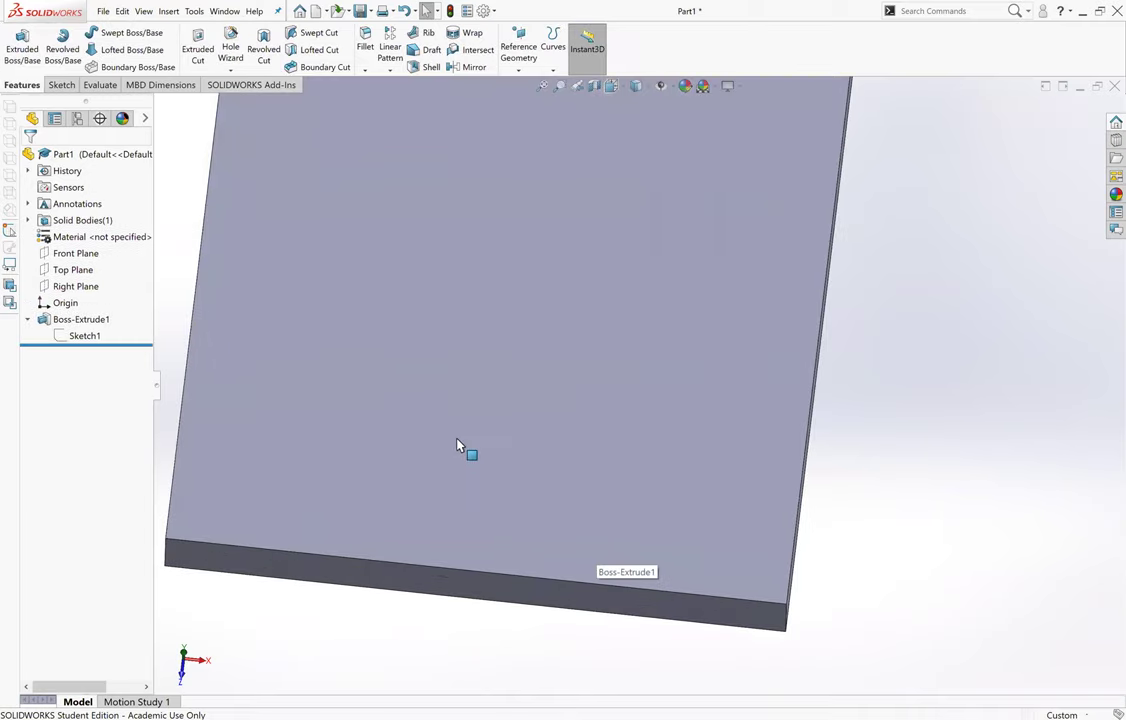
scroll(457, 445, "up", 5)
middle_click_drag(555, 319, 656, 401)
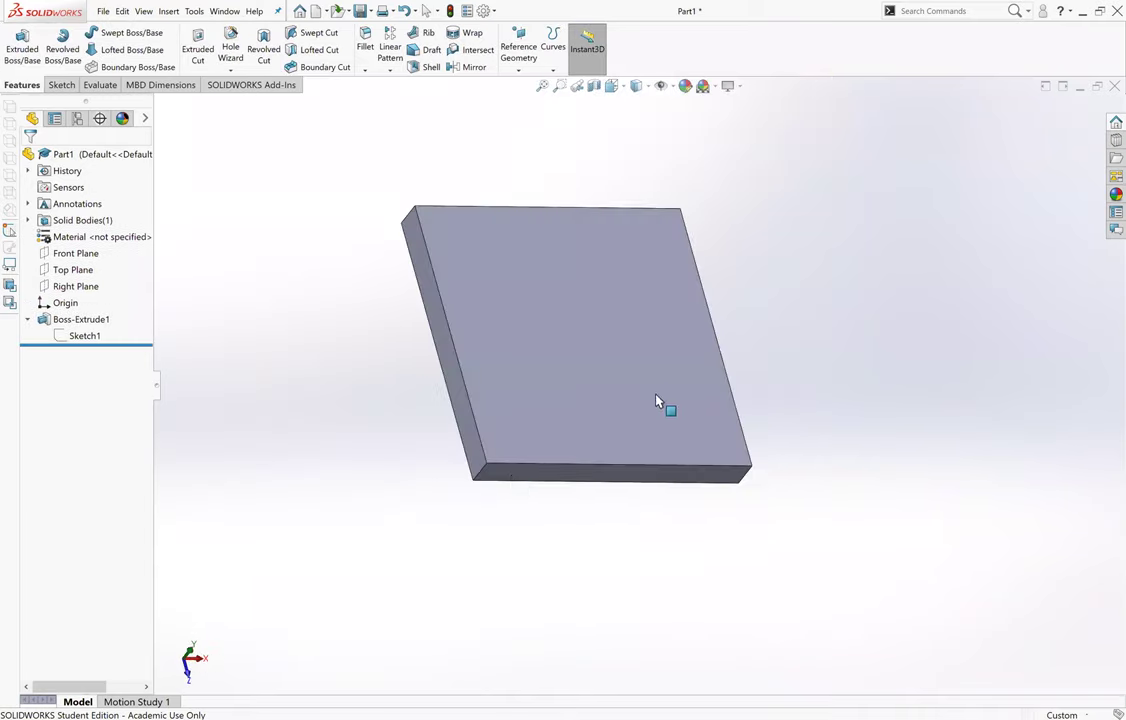
scroll(575, 340, "up", 3)
scroll(505, 254, "down", 5)
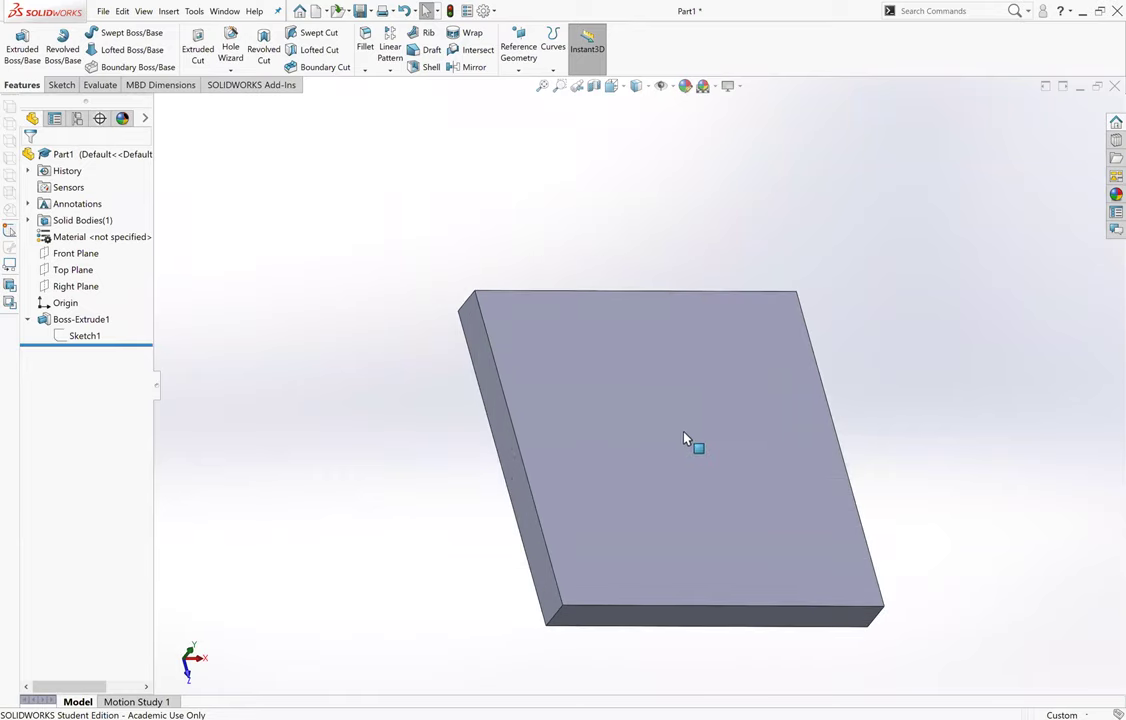
middle_click_drag(617, 400, 588, 302)
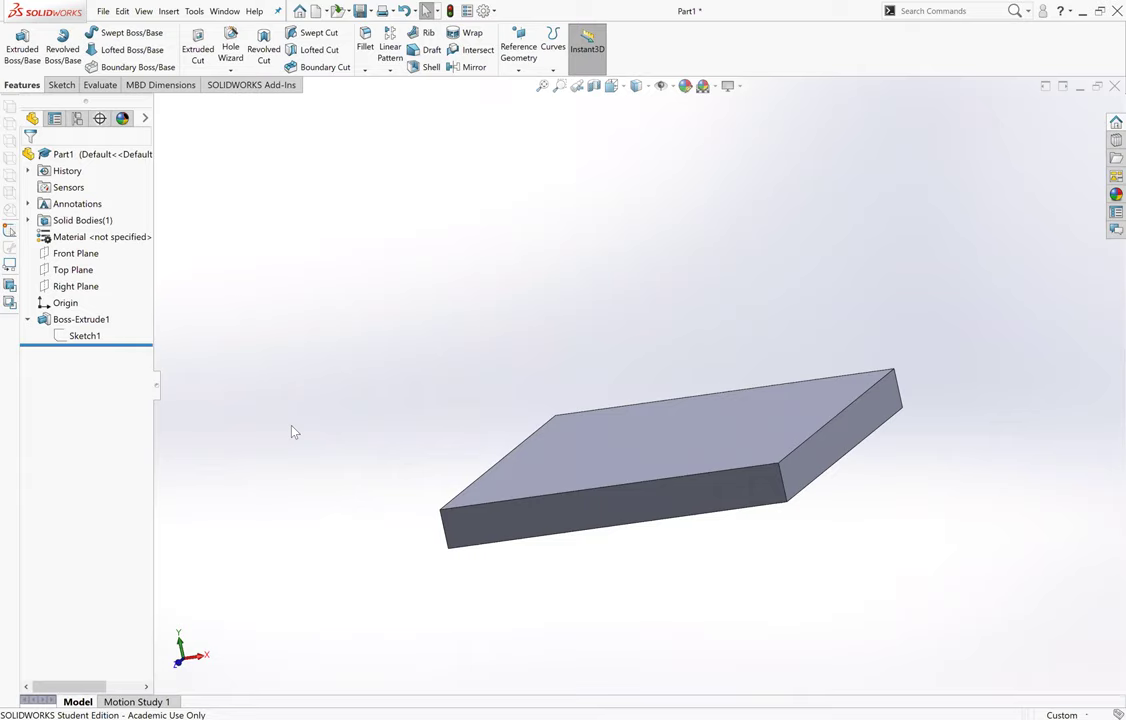
middle_click_drag(690, 480, 714, 631)
middle_click_drag(643, 410, 476, 377)
scroll(483, 387, "down", 2)
middle_click_drag(617, 367, 543, 277)
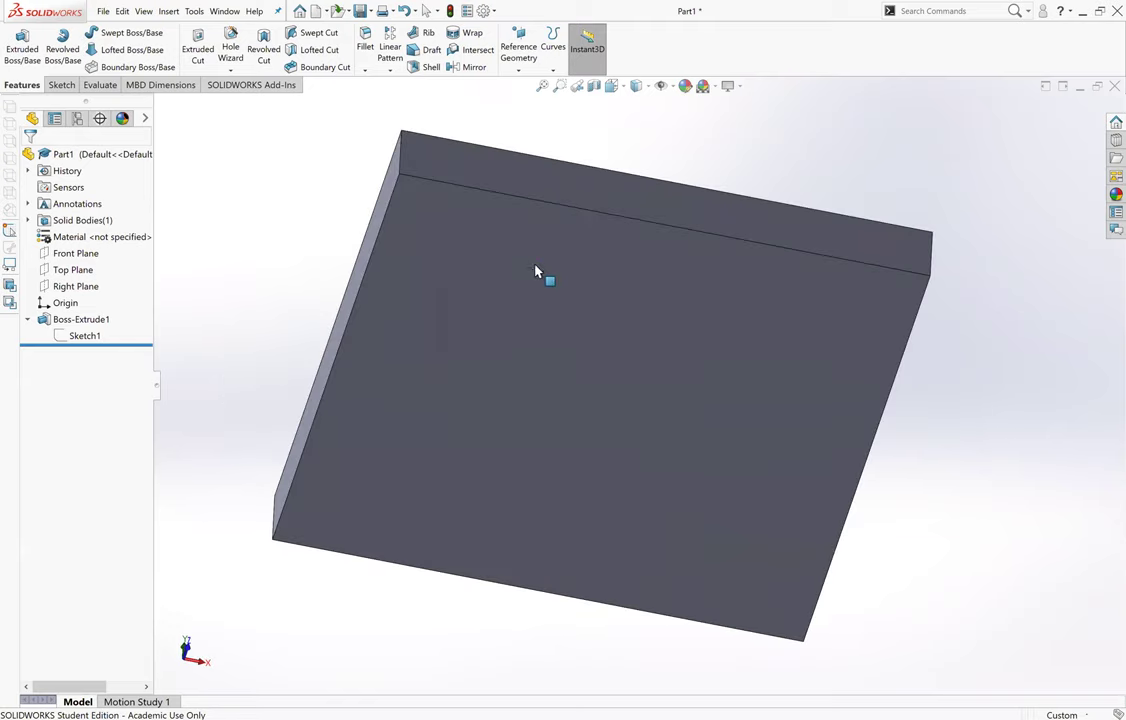
Sketch a slanted line about 23 mm long on the plate's underside face and exit the sketch.
right_click(626, 340)
left_click(606, 347)
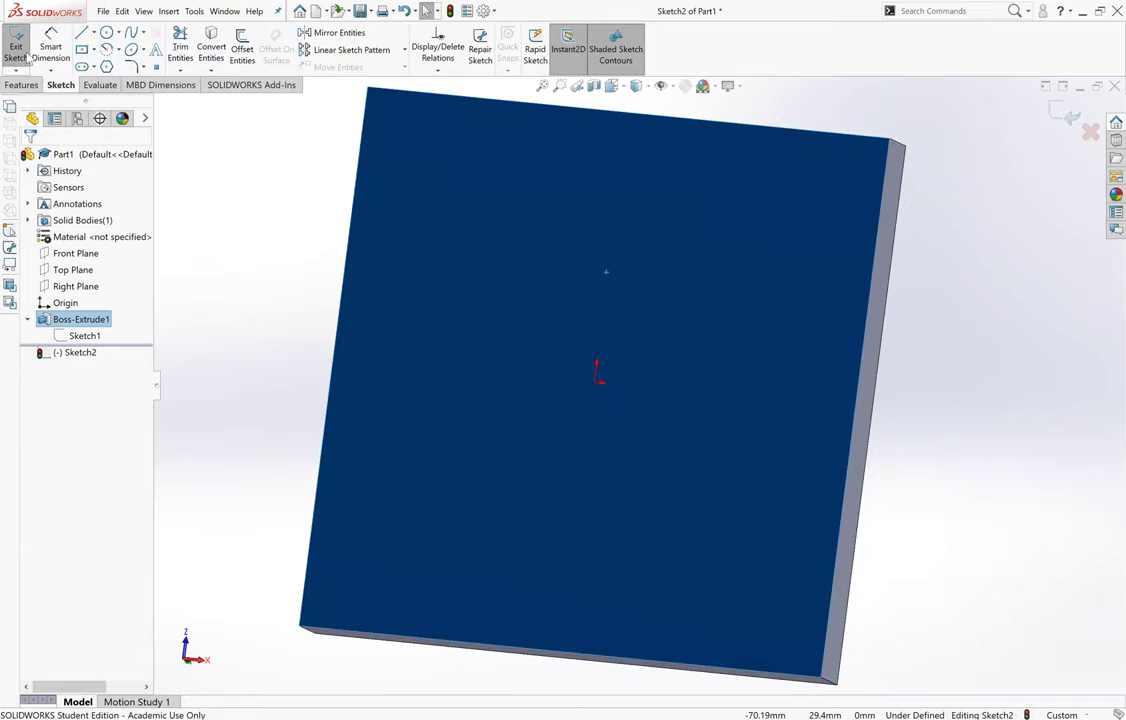
left_click(84, 35)
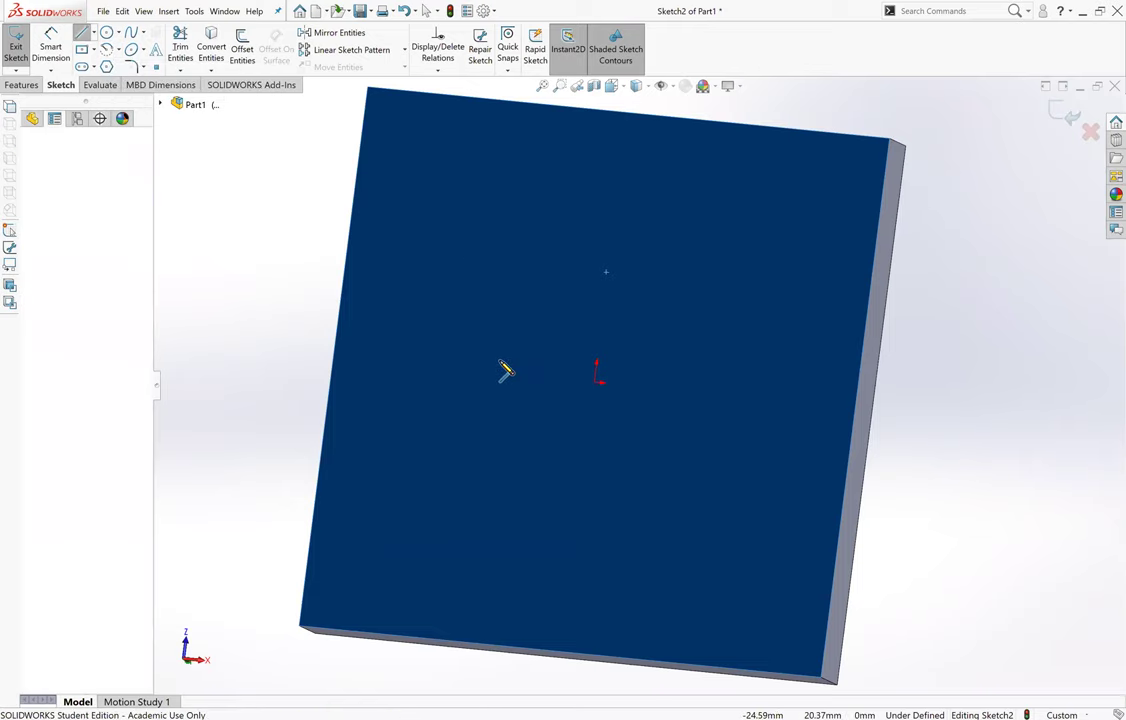
left_click(462, 229)
left_click(501, 363)
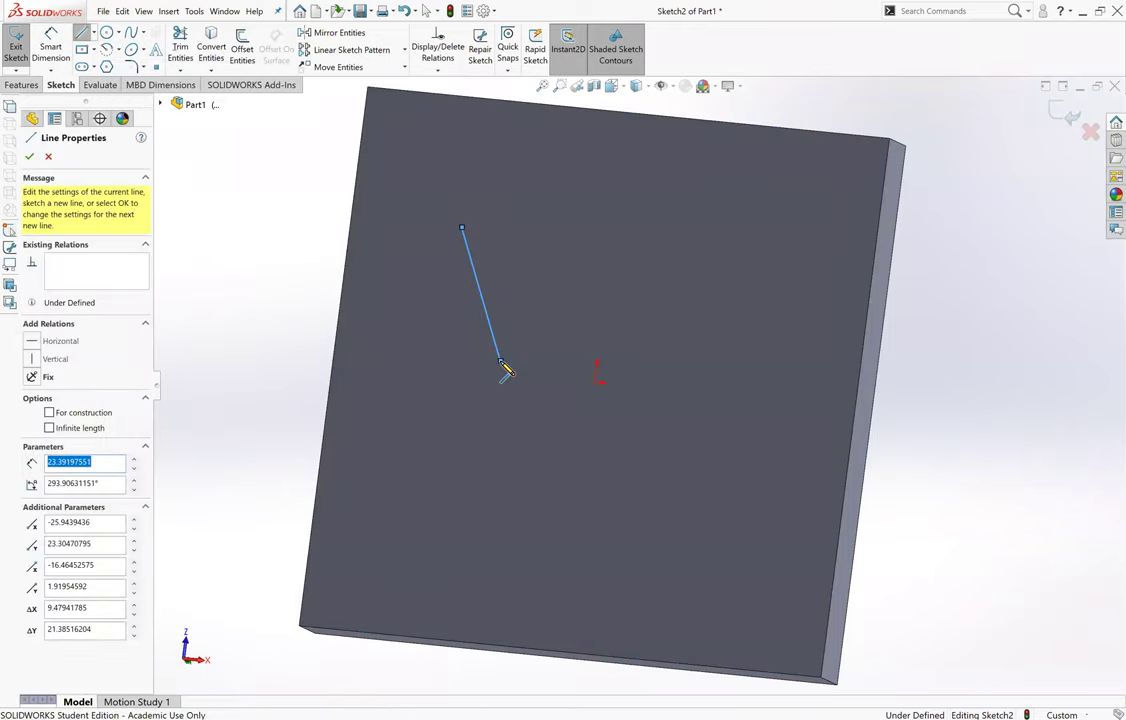
key("Escape")
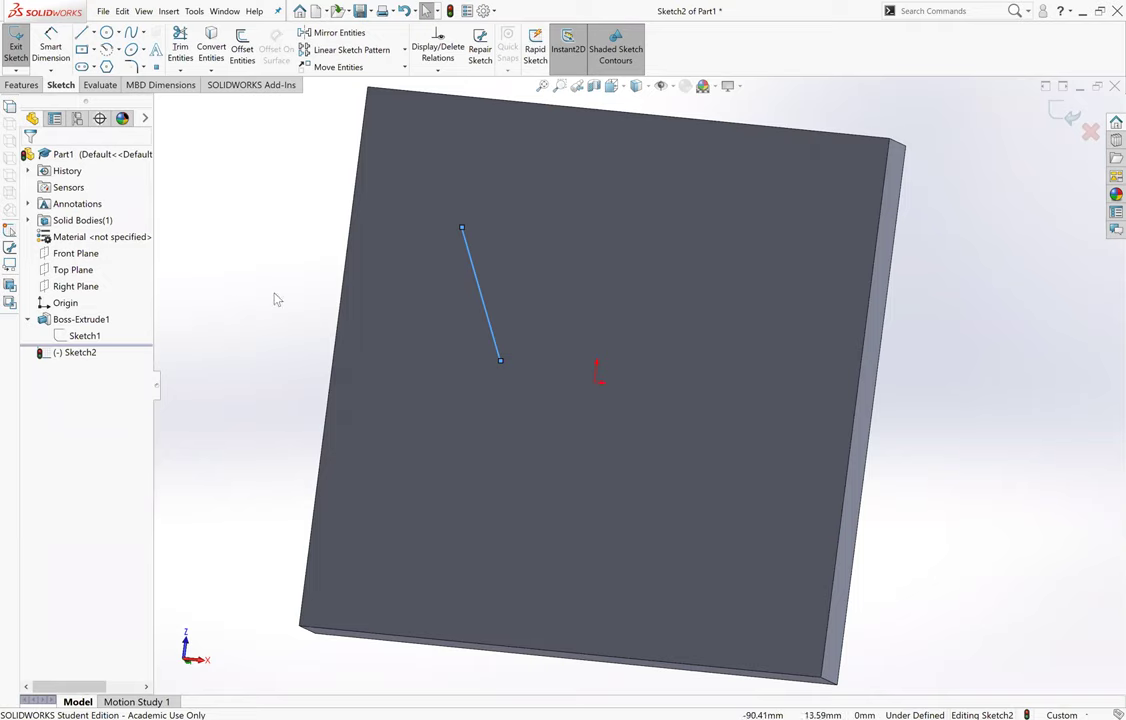
key("f")
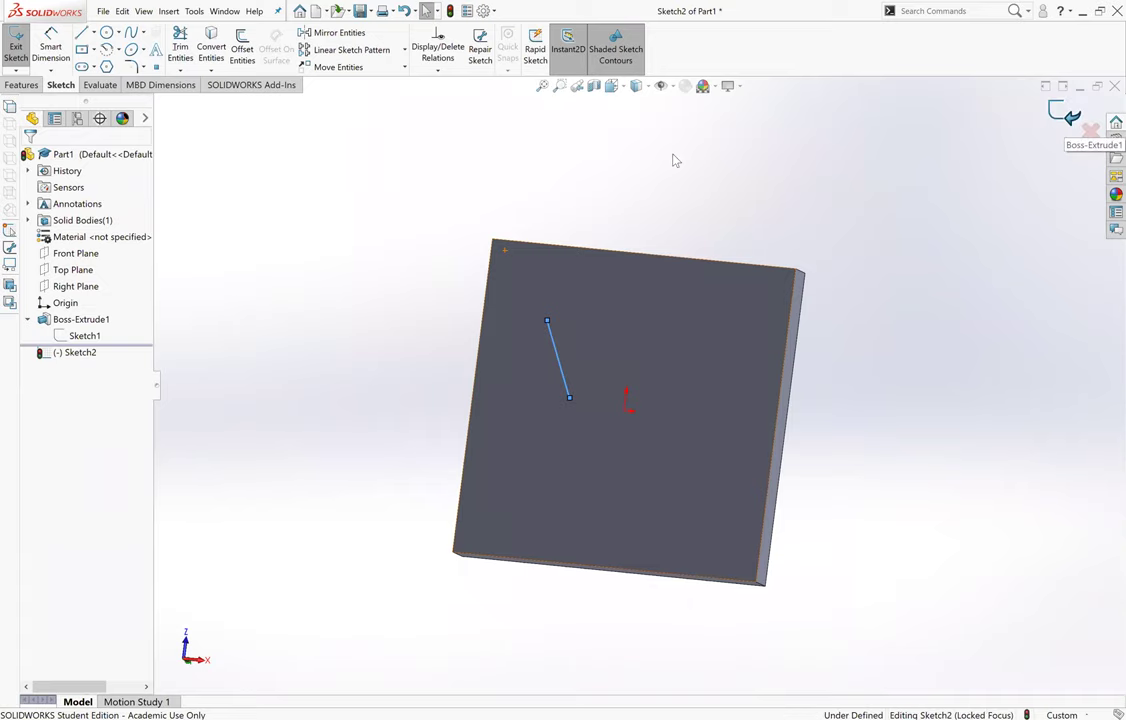
key("ctrl+b")
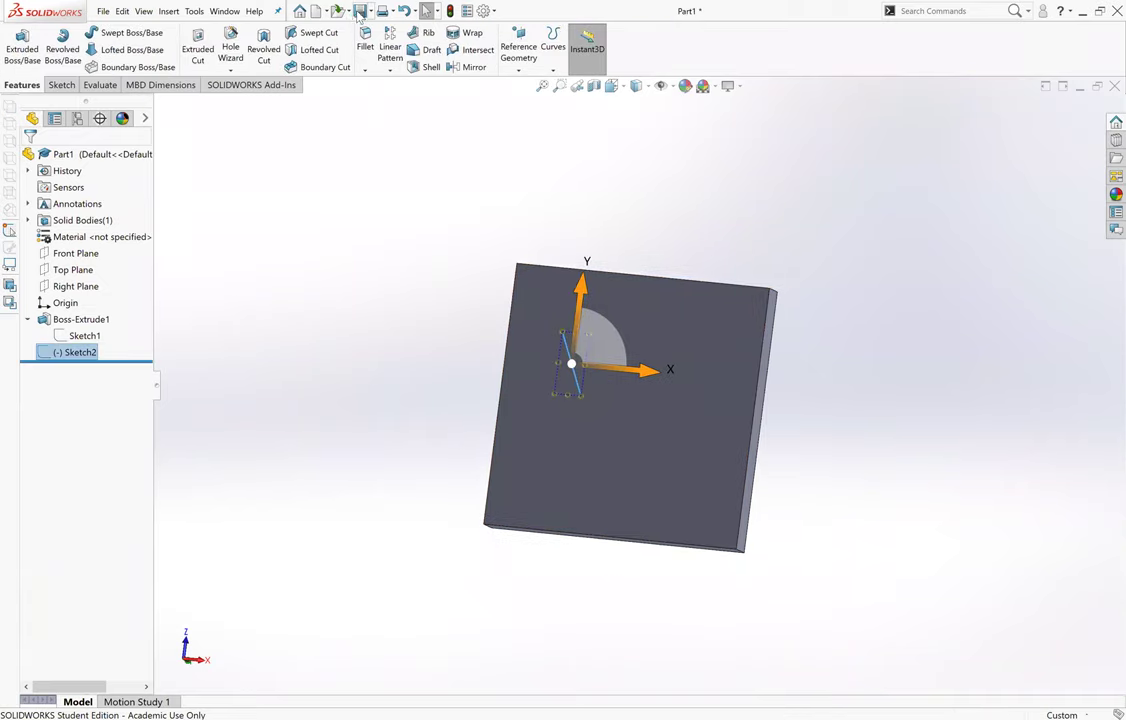
Start saving the part and browse up to the oresat-structure folder, then into Cameras and its CFC subfolder.
left_click(359, 12)
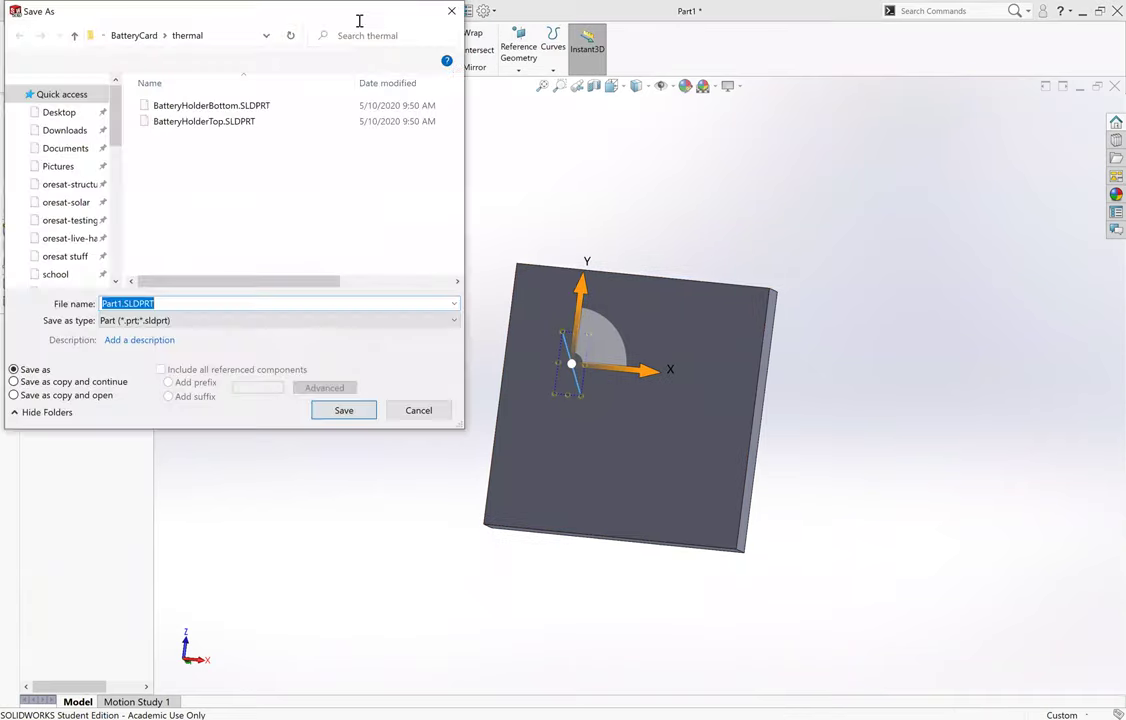
left_click(75, 36)
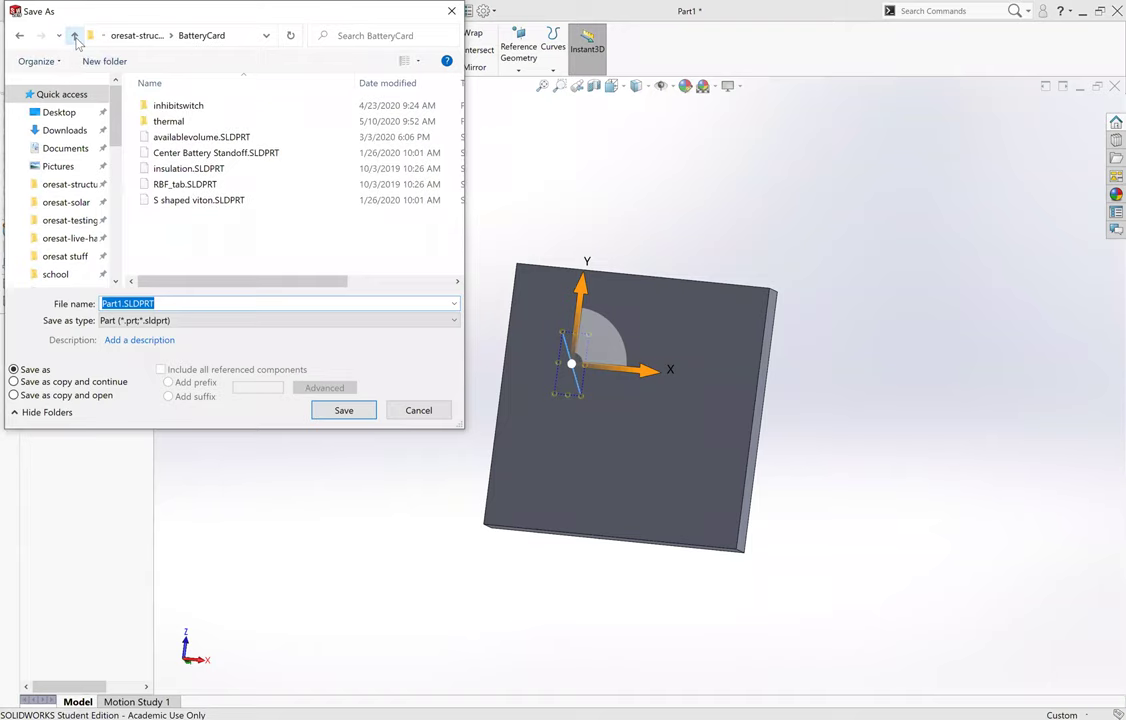
left_click(75, 36)
scroll(250, 240, "down", 1)
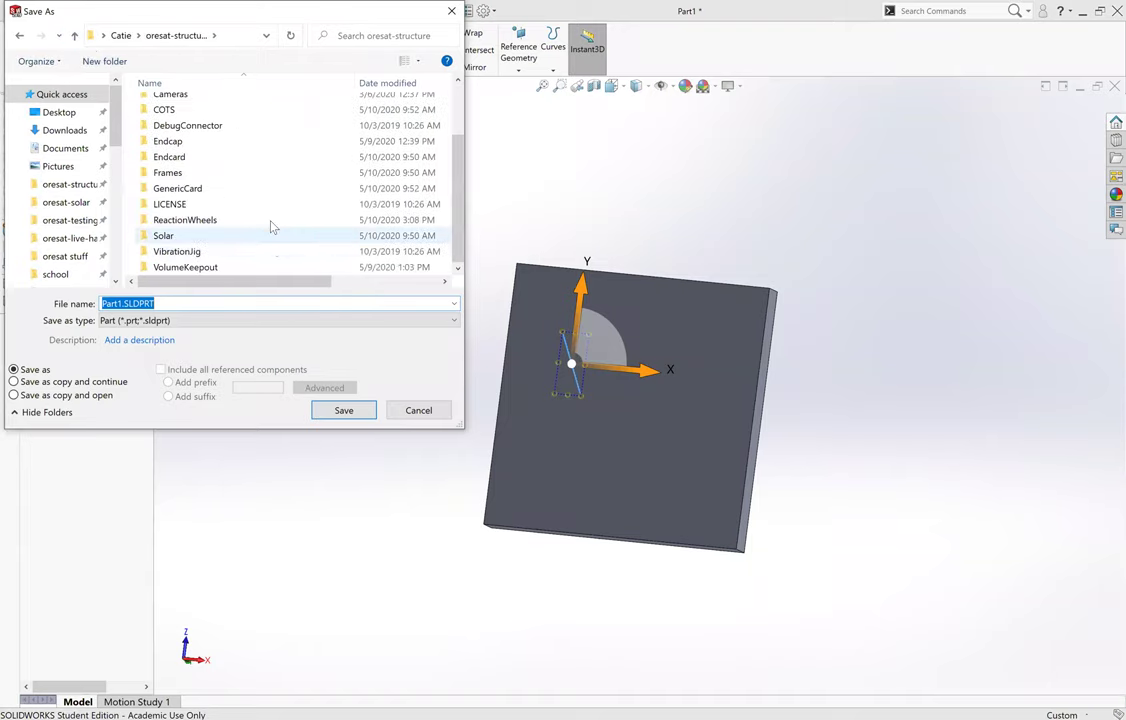
scroll(210, 185, "up", 1)
scroll(204, 176, "down", 1)
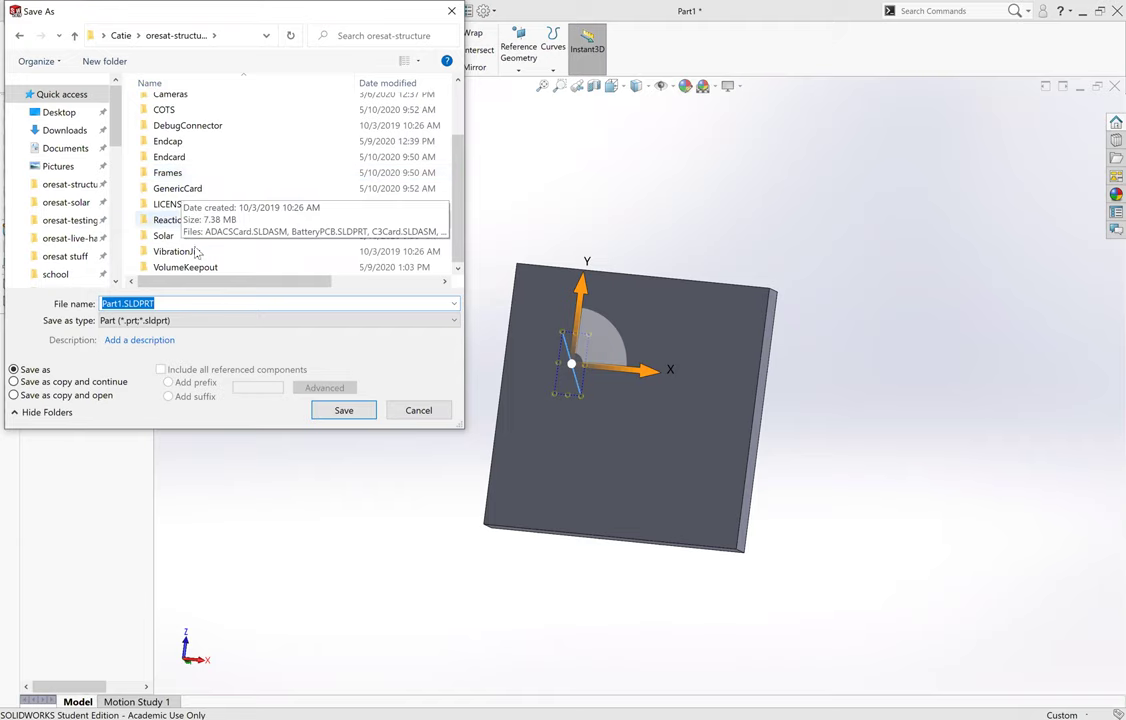
scroll(185, 150, "up", 2)
scroll(185, 150, "down", 2)
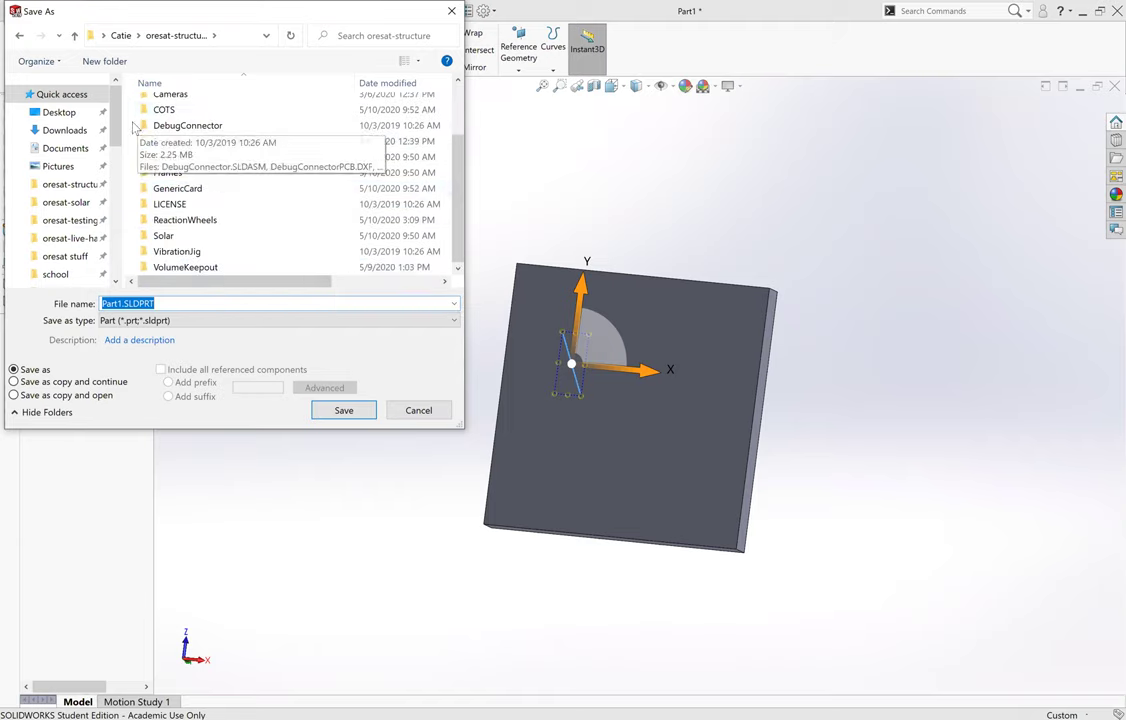
double_click(162, 94)
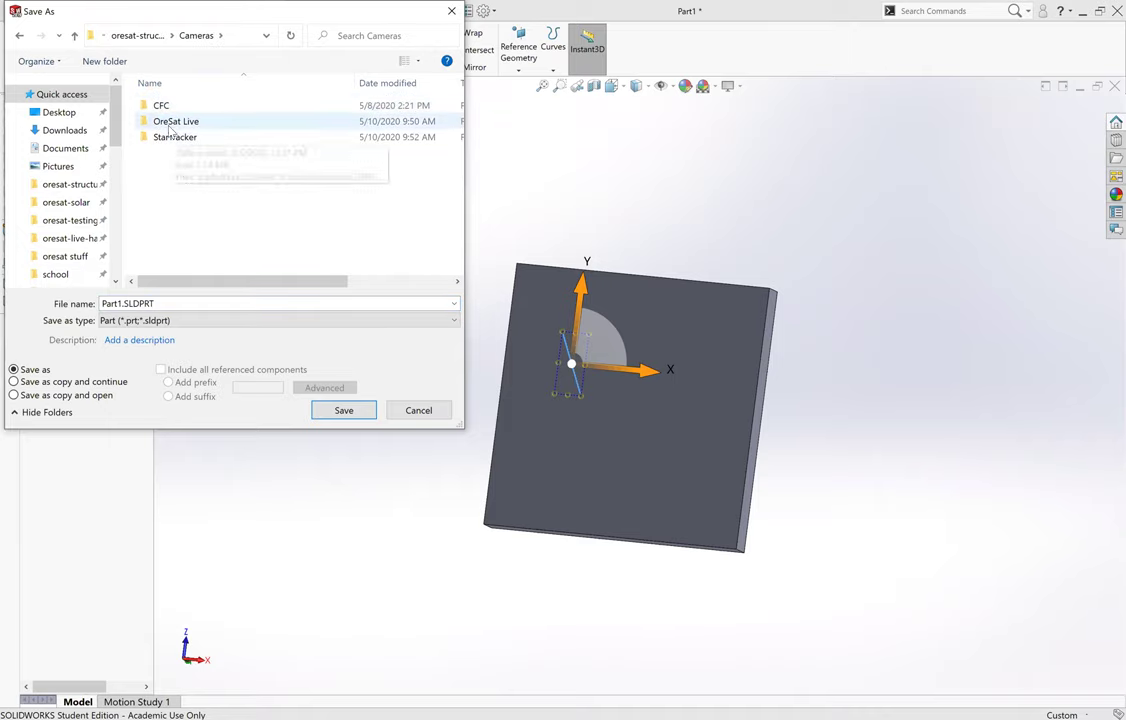
double_click(162, 105)
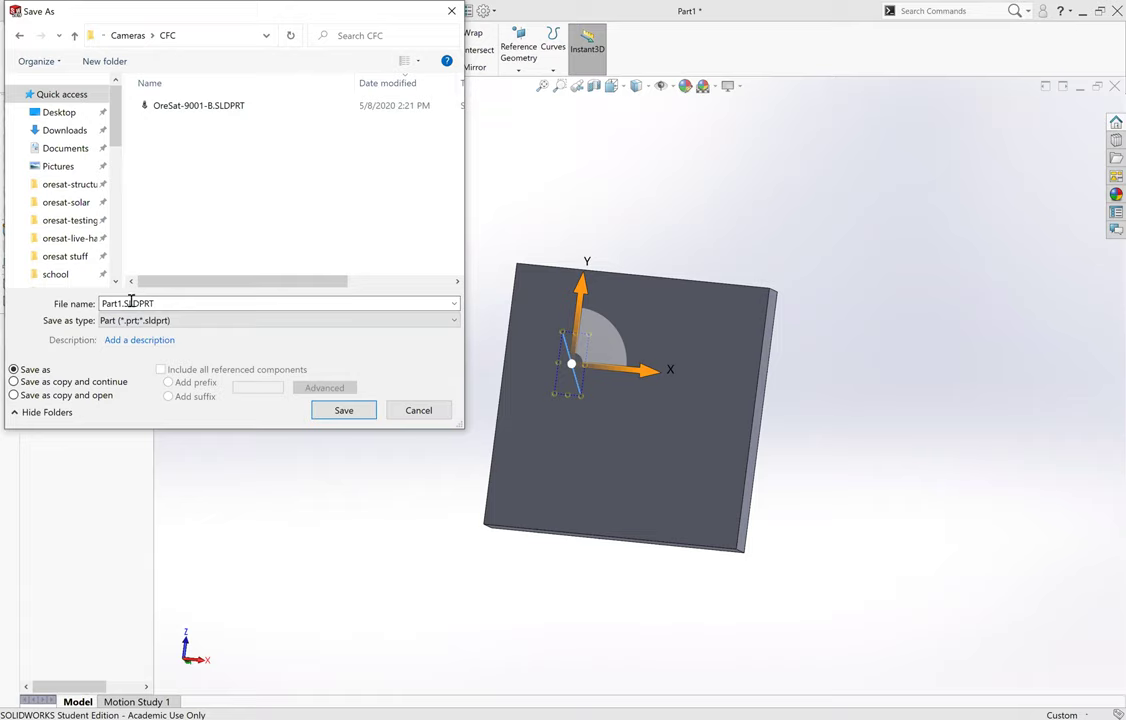
Name the part file otraavailablespace and save it in the CFC folder.
double_click(102, 304)
left_click_drag(101, 304, 122, 304)
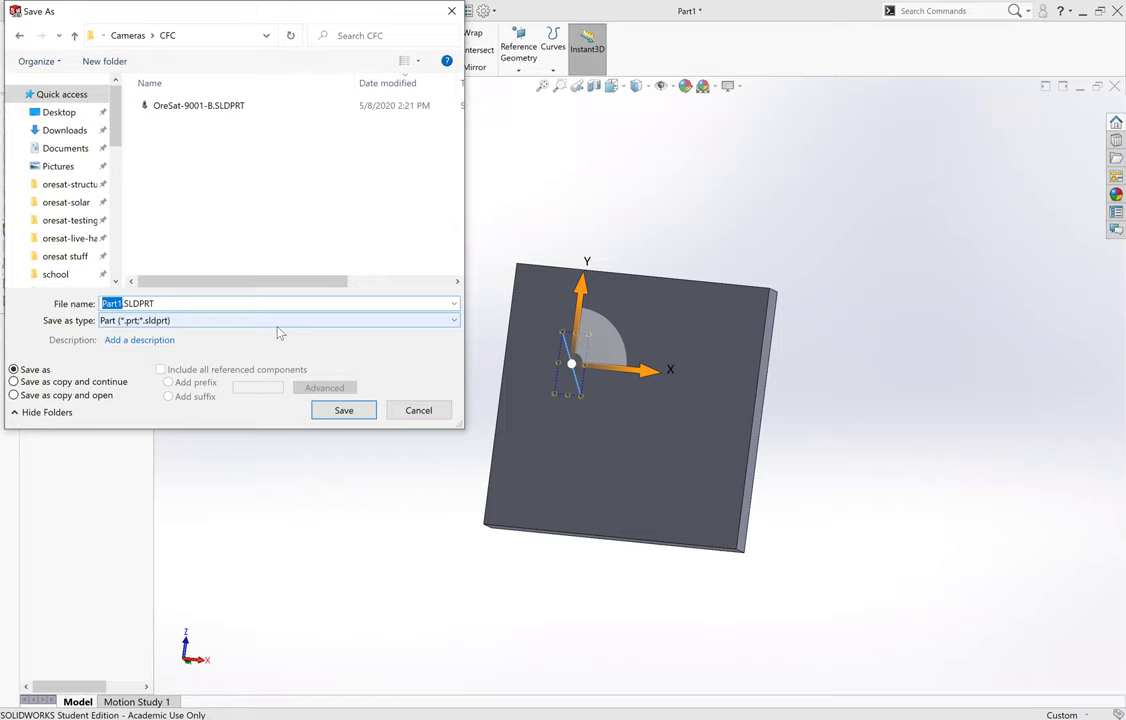
type("otraavailablespace")
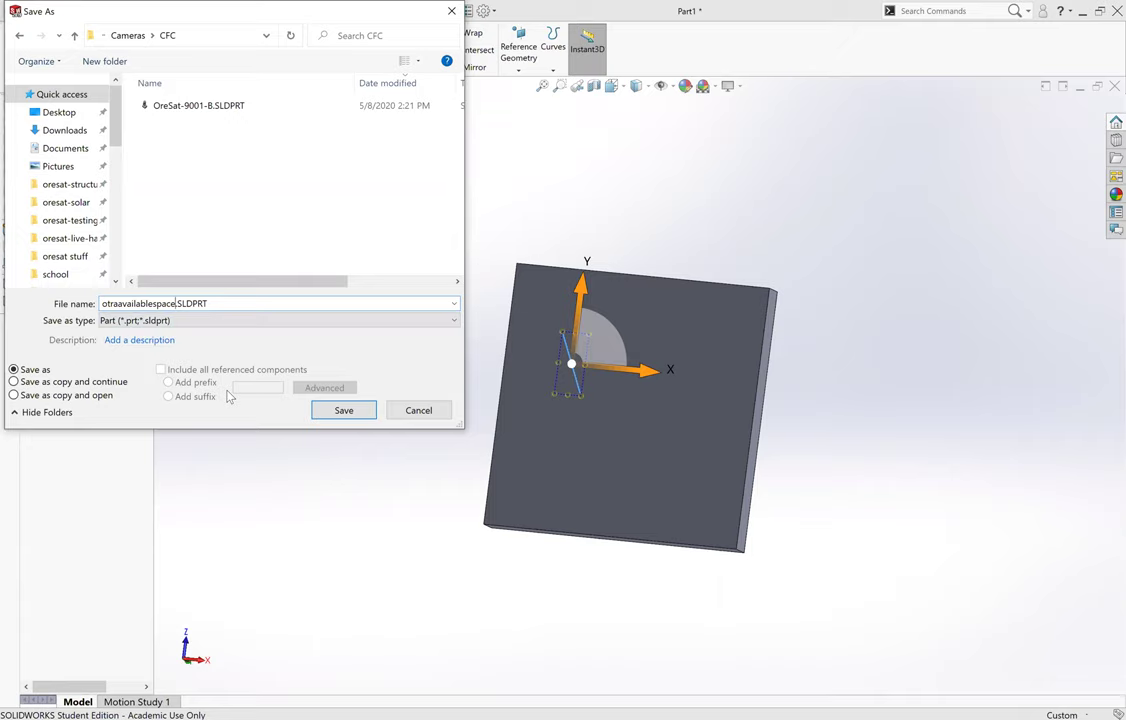
left_click(343, 411)
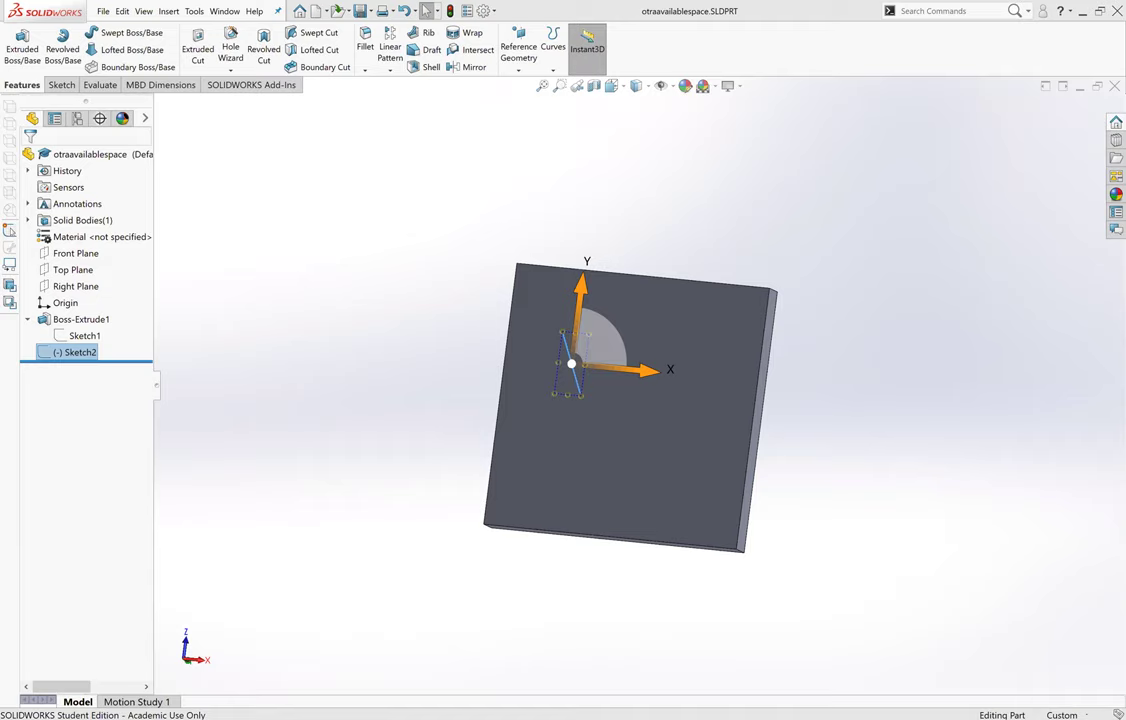
Clear the sketch selection, look over the plate from other angles and switch to the OreSat assembly.
left_click(925, 329)
middle_click_drag(757, 280, 562, 314)
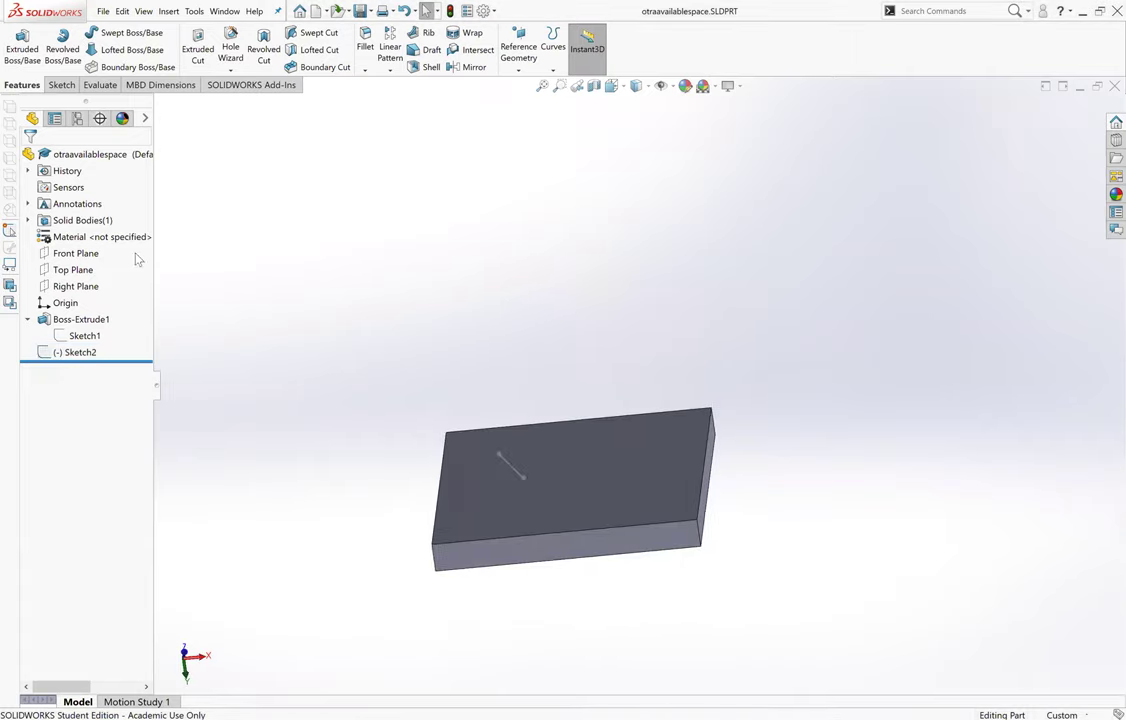
middle_click_drag(342, 415, 511, 588)
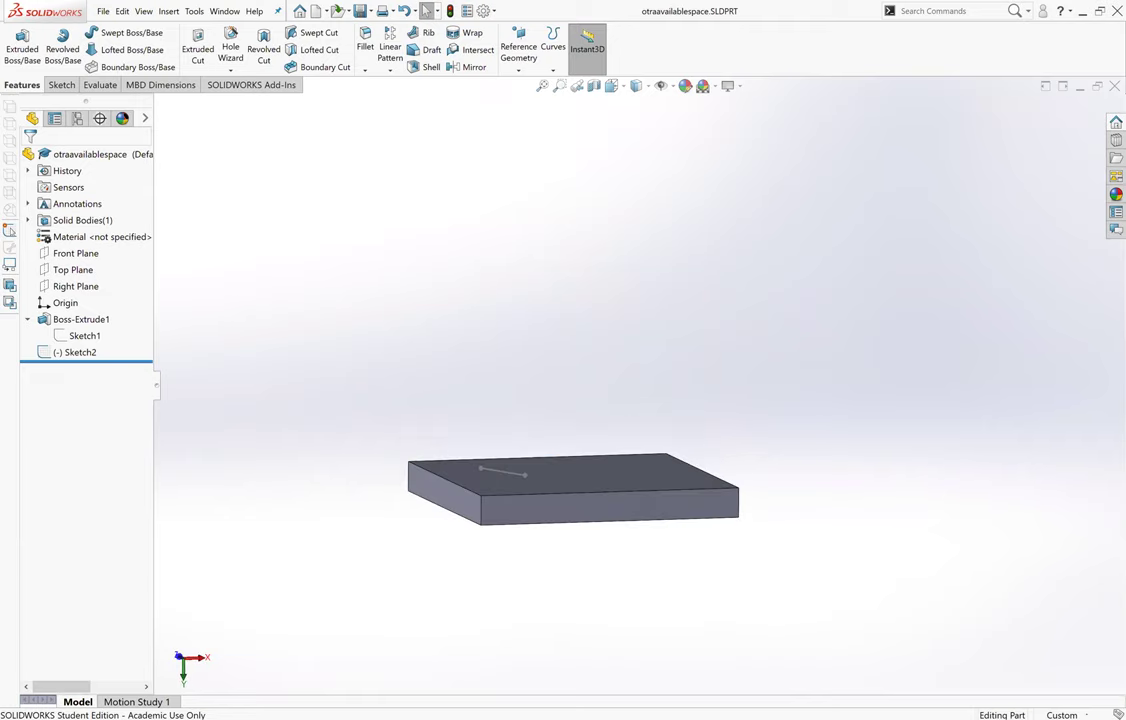
key("ctrl+w")
Examine the free space around the three-hole bracket and CFC card, between the lower battery pack and the camera below.
middle_click_drag(741, 326, 716, 430)
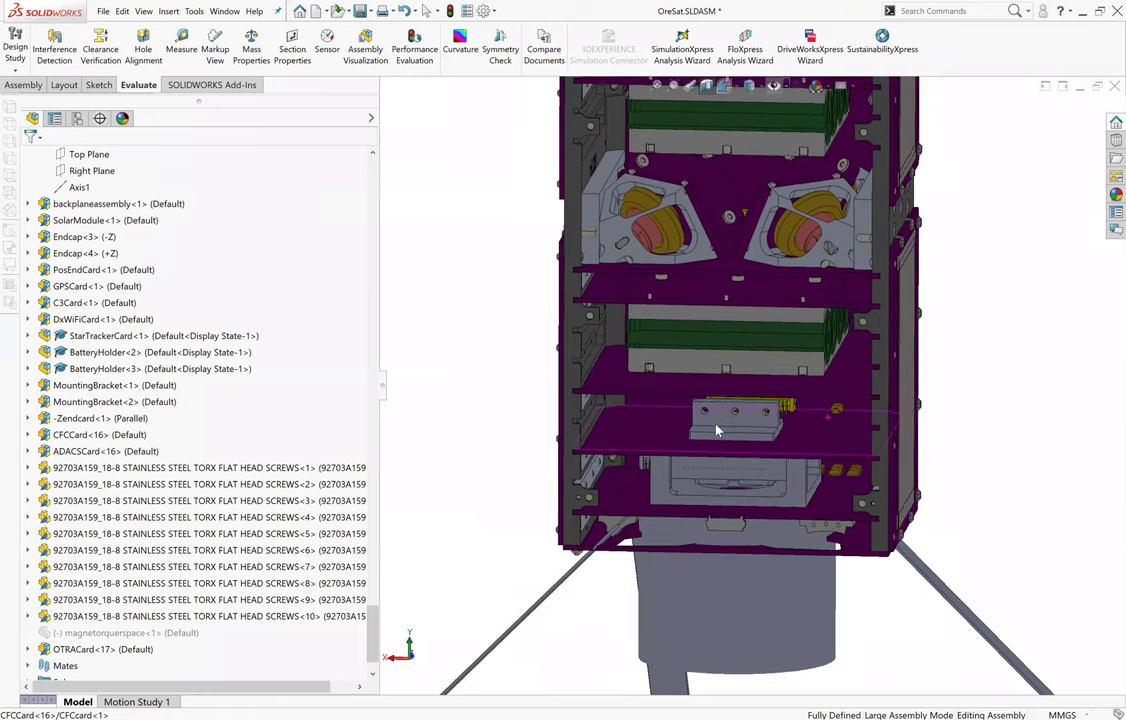
scroll(716, 430, "down", 3)
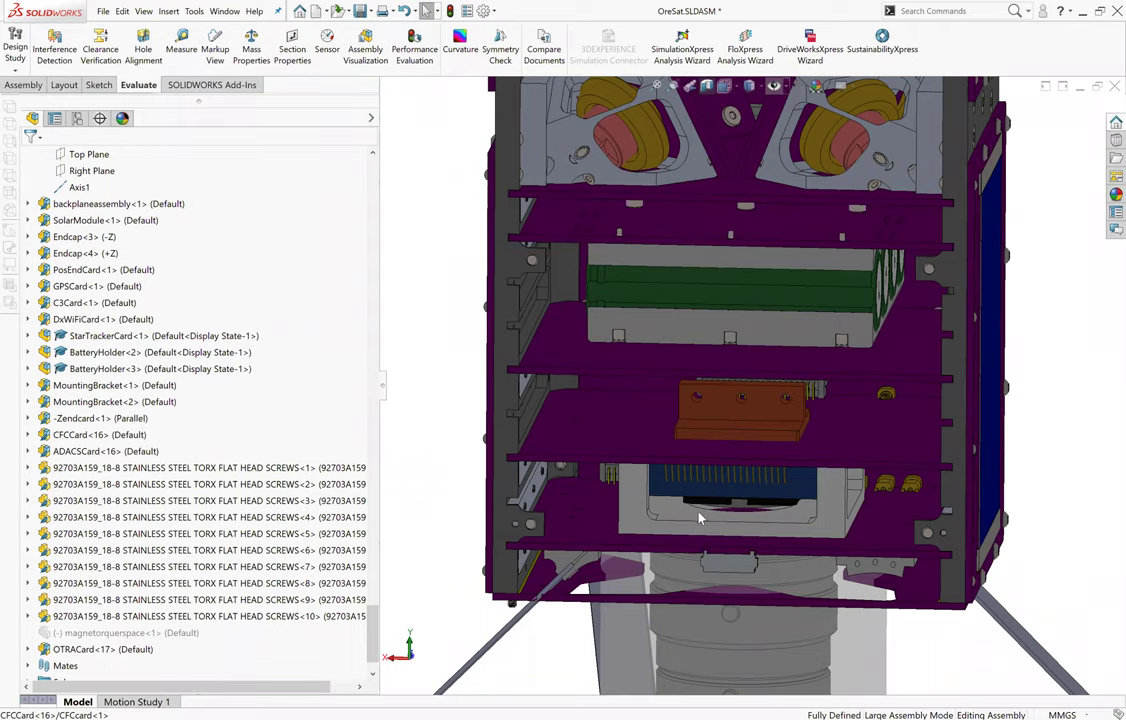
middle_click_drag(646, 521, 658, 386)
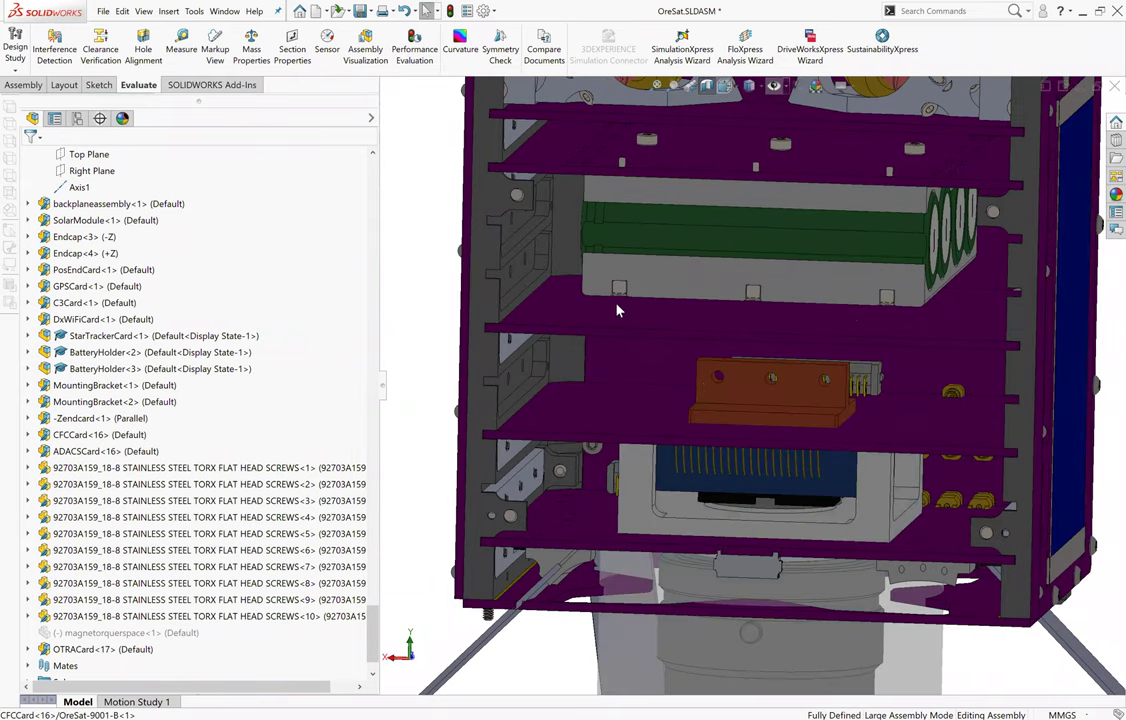
middle_click_drag(600, 314, 706, 369)
scroll(600, 370, "down", 5)
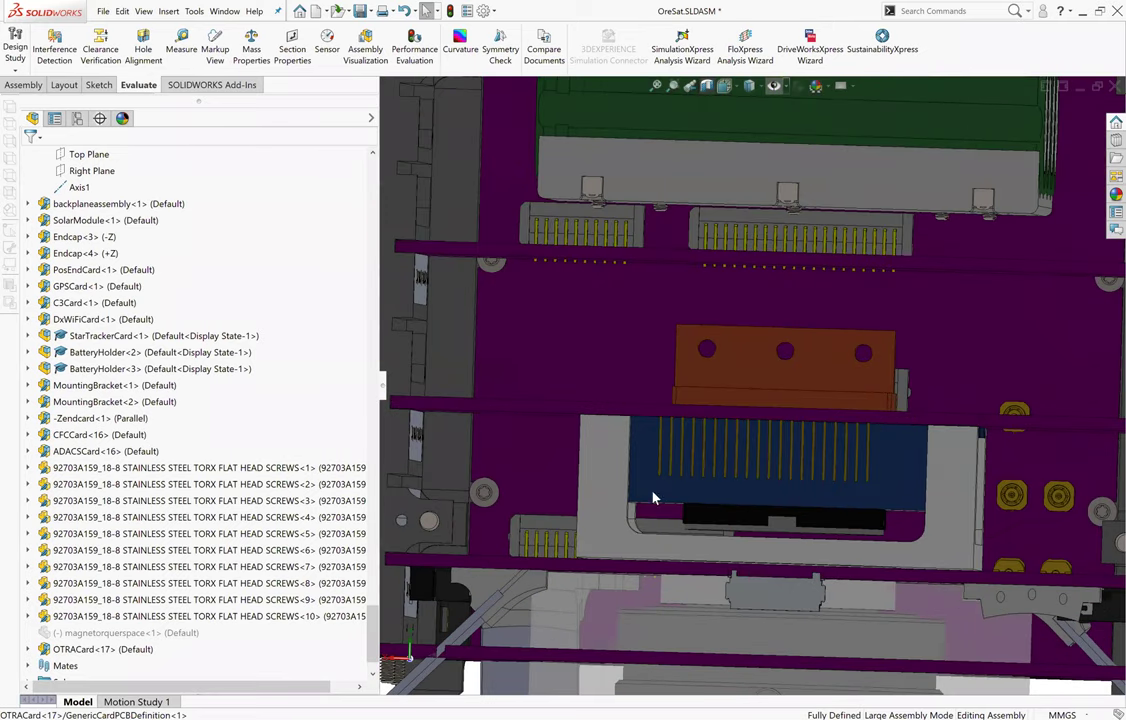
left_click(460, 405)
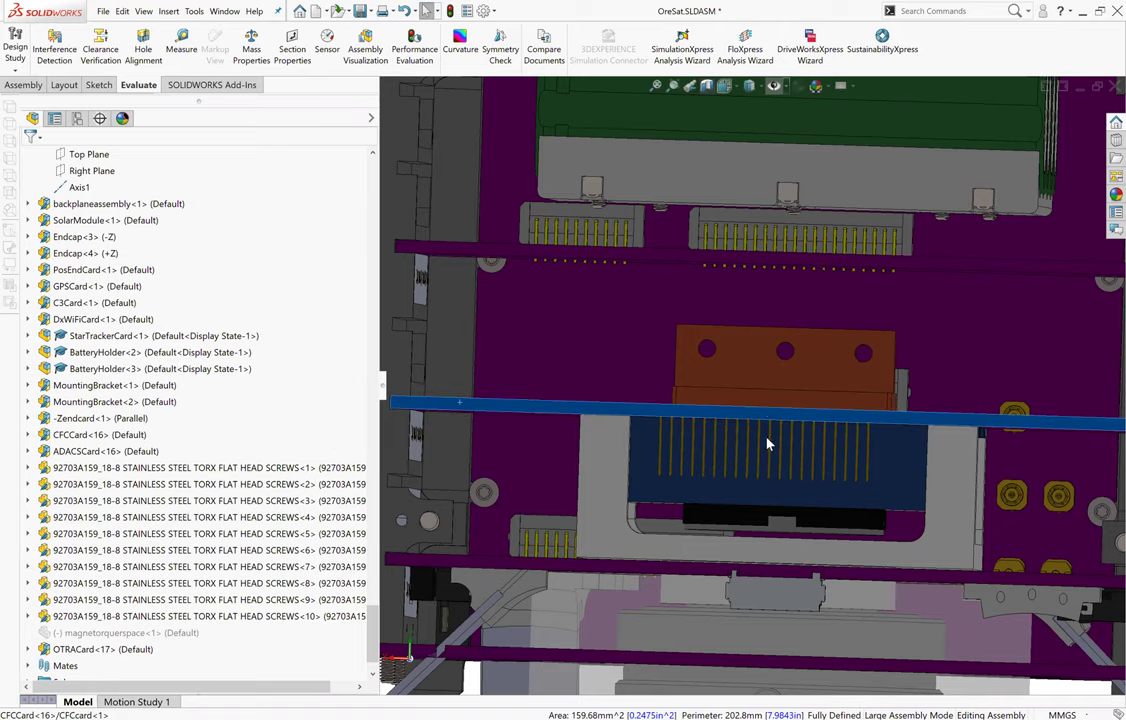
key("ctrl+shift+z")
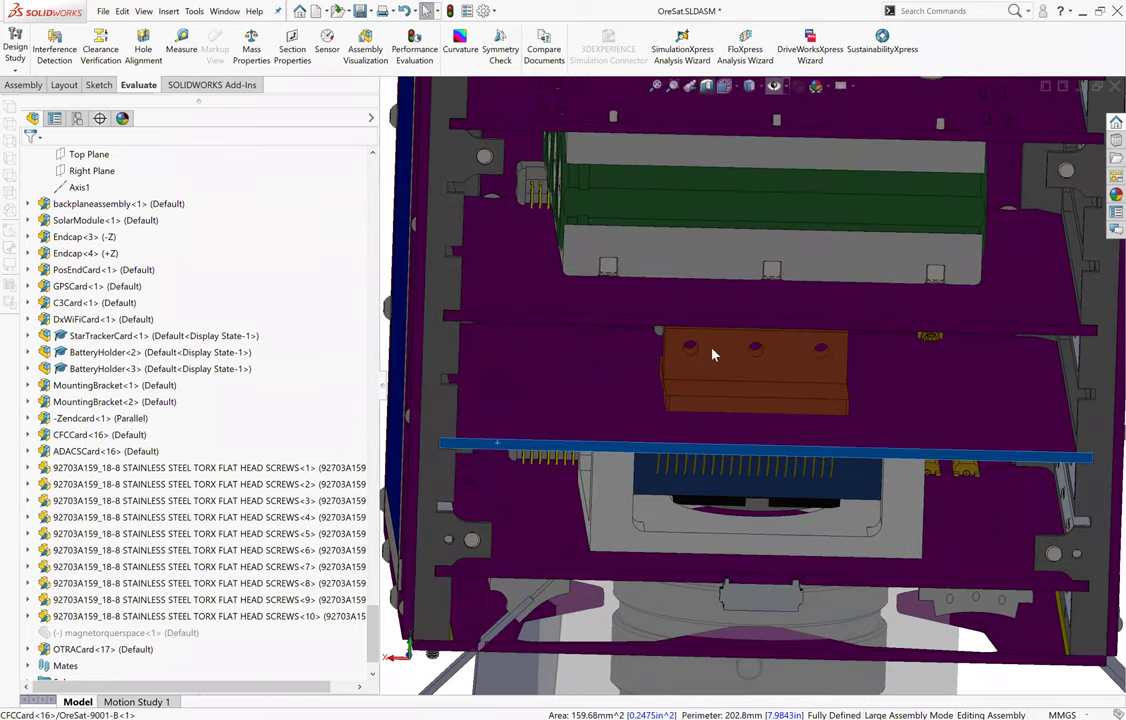
key("ctrl+shift+z")
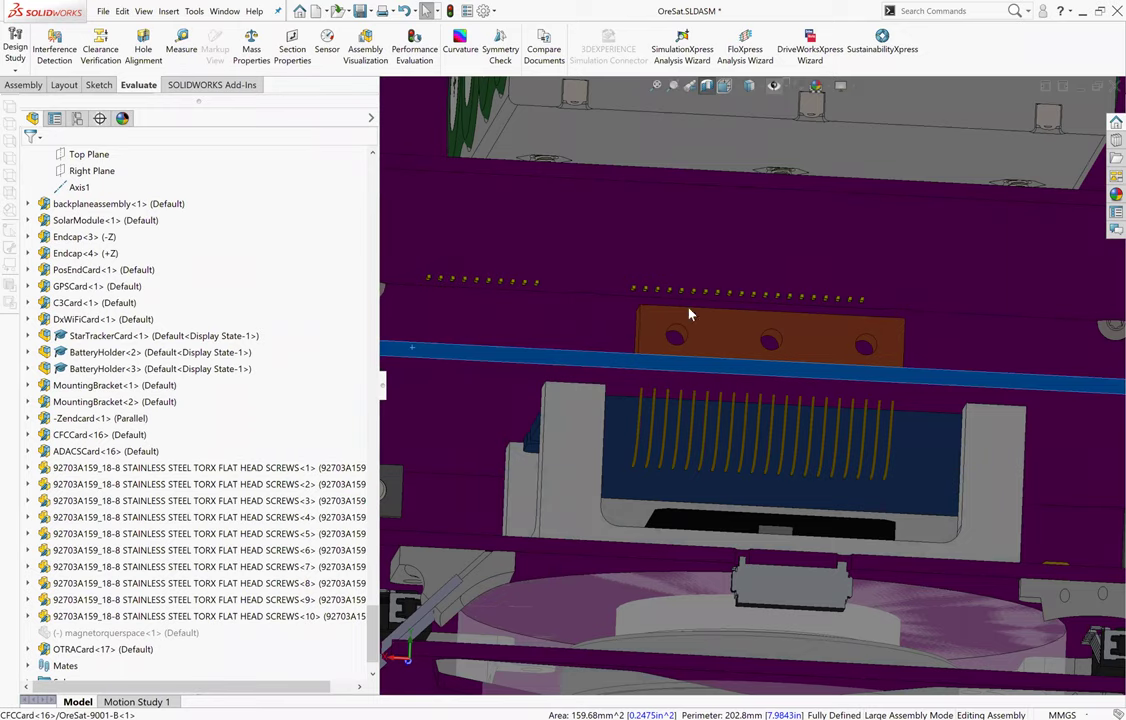
key("ctrl+shift+z")
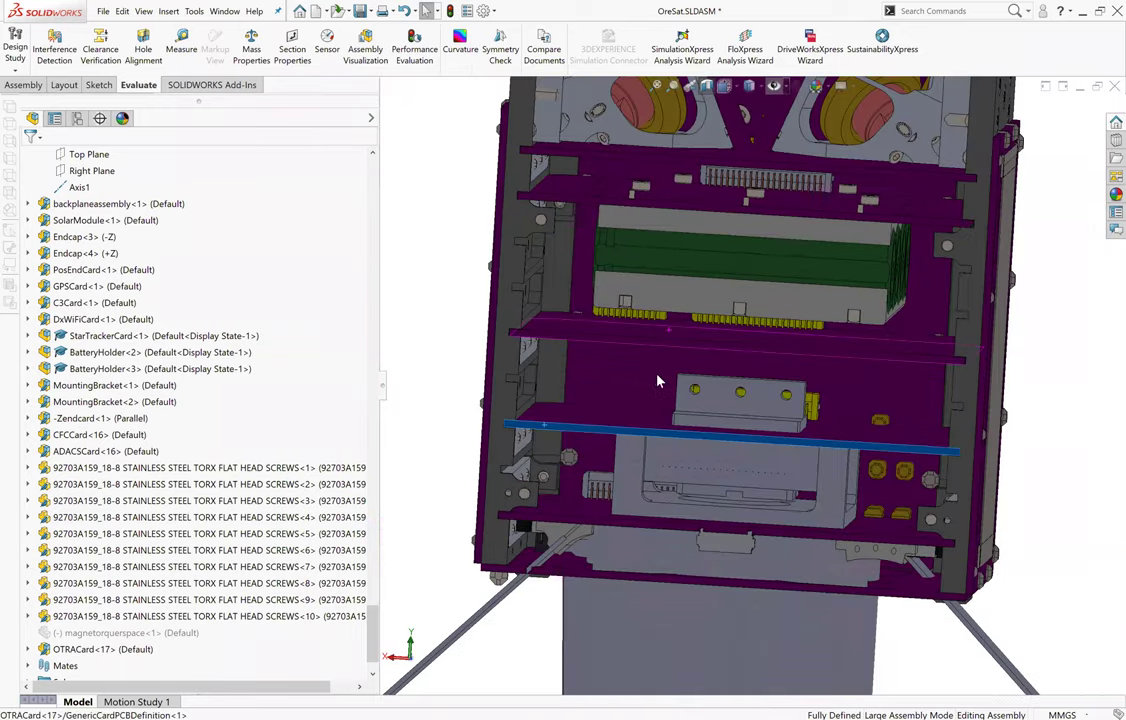
key("ctrl+shift+z")
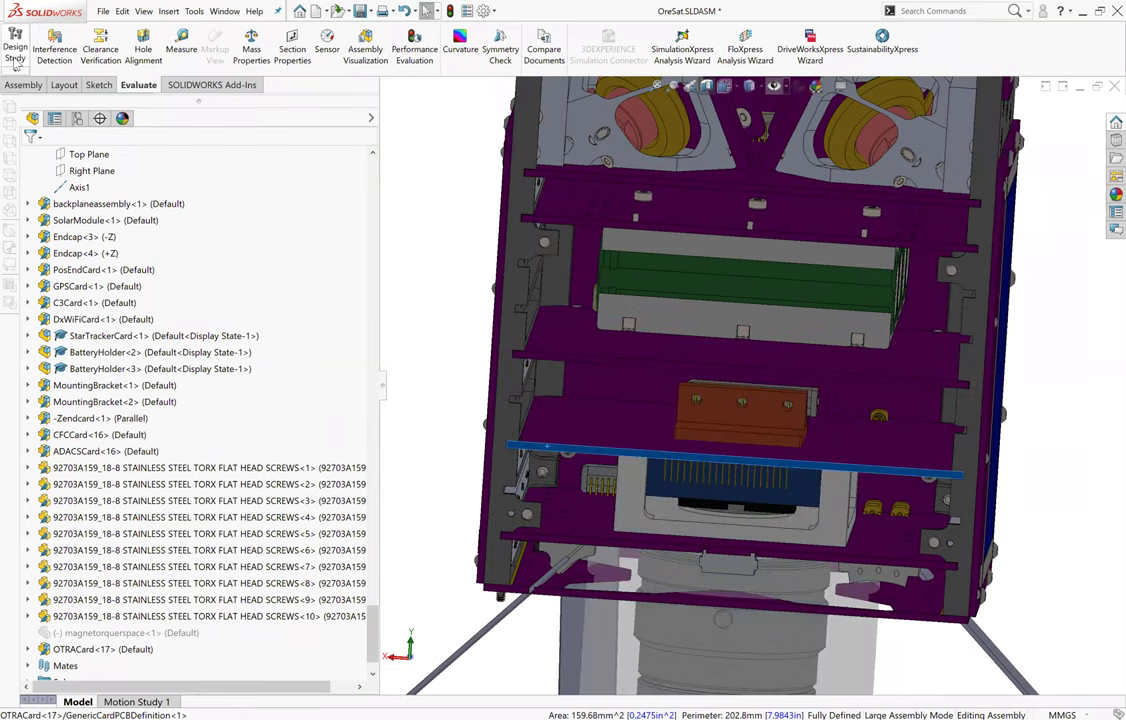
Insert the otraavailablespace part into the assembly and place it in front of the lower card slots.
left_click(23, 84)
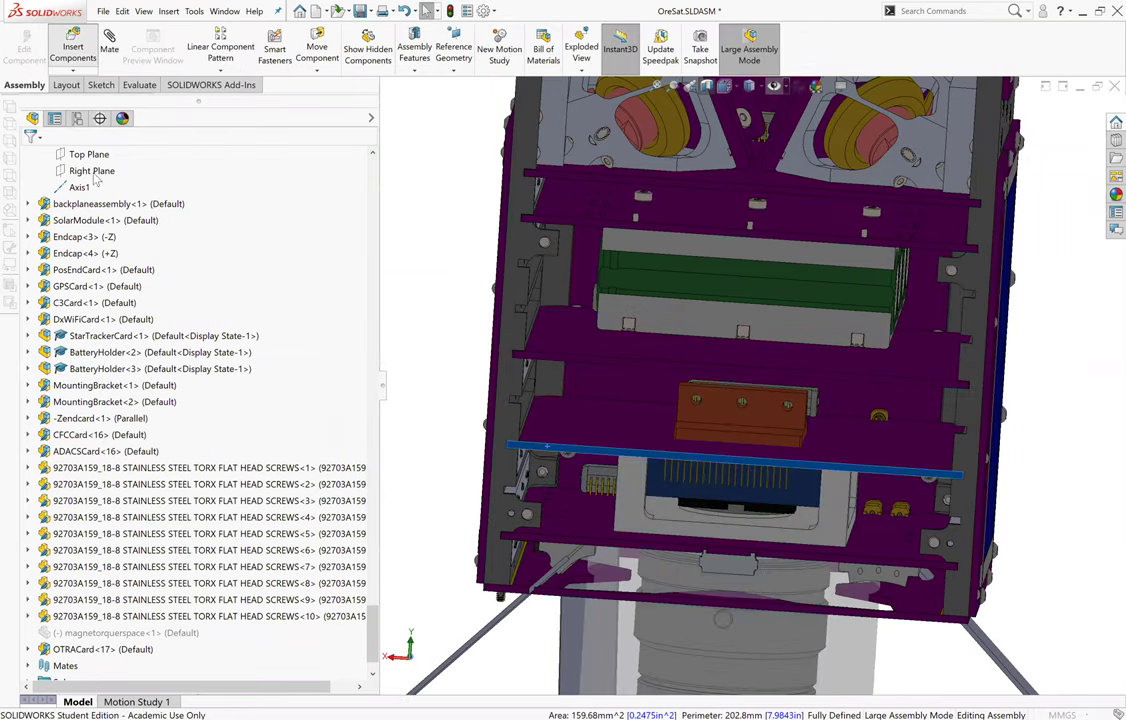
left_click(54, 278)
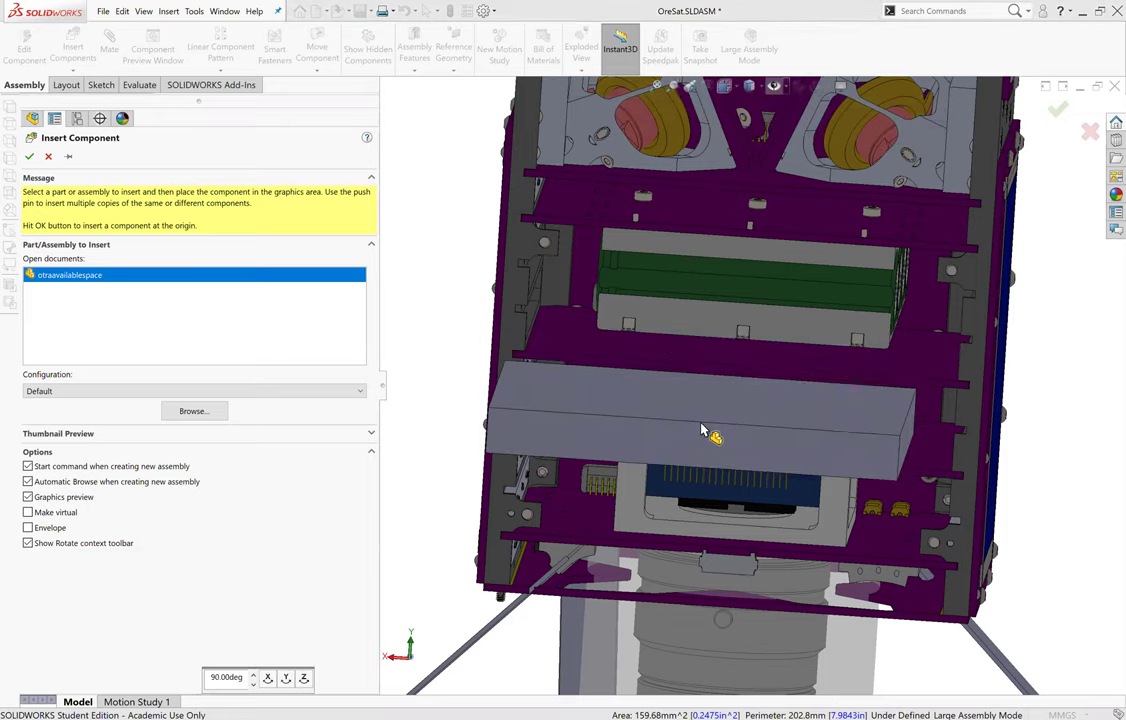
left_click(703, 430)
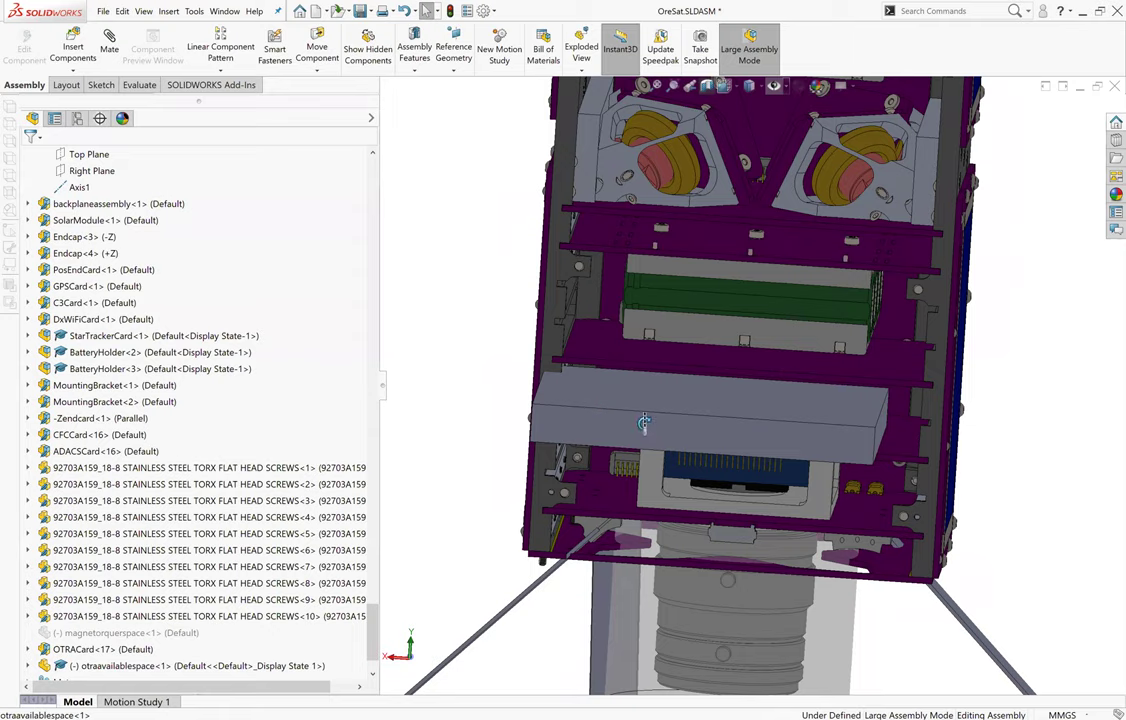
Select the plate's underside and the CFC card's top face, and seat the plate on the card.
scroll(565, 372, "up", 2)
scroll(833, 460, "down", 3)
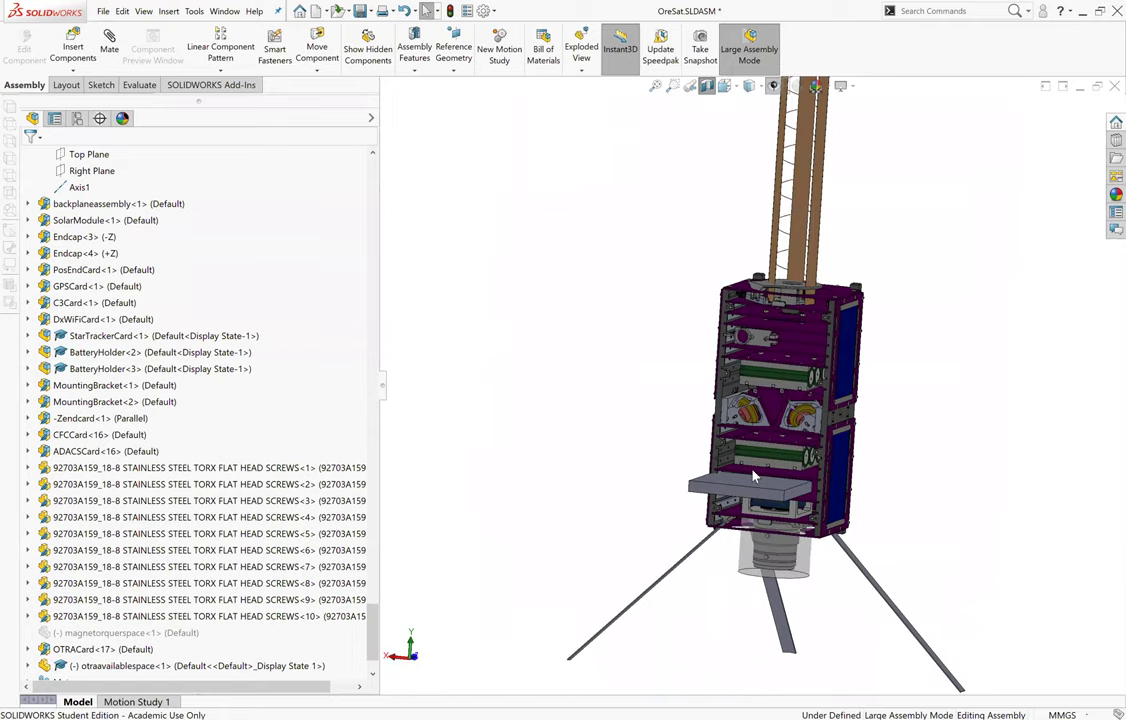
scroll(833, 460, "down", 4)
scroll(781, 366, "up", 2)
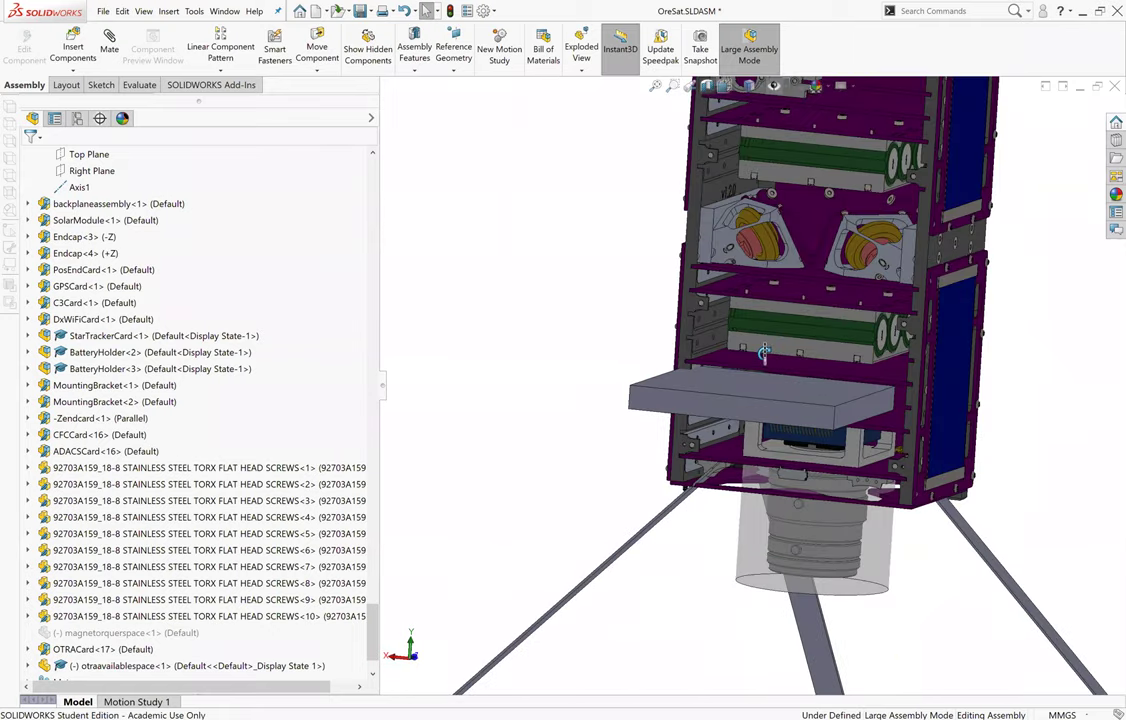
middle_click_drag(782, 366, 709, 318)
scroll(709, 318, "down", 5)
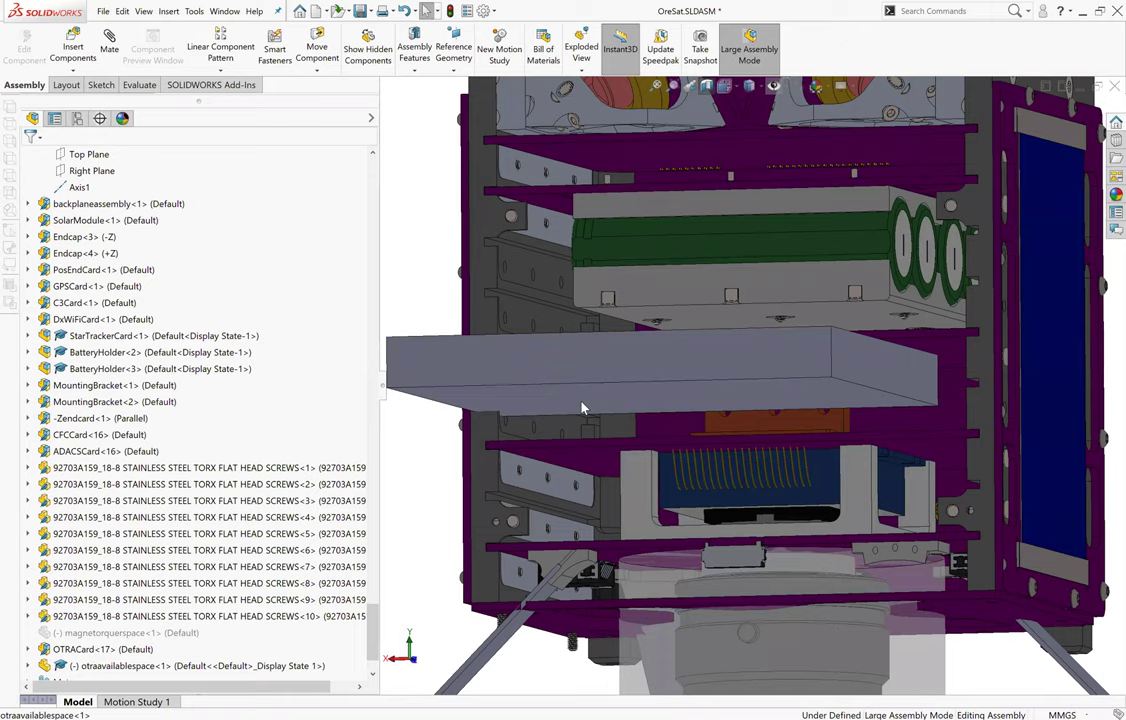
middle_click_drag(600, 392, 674, 391)
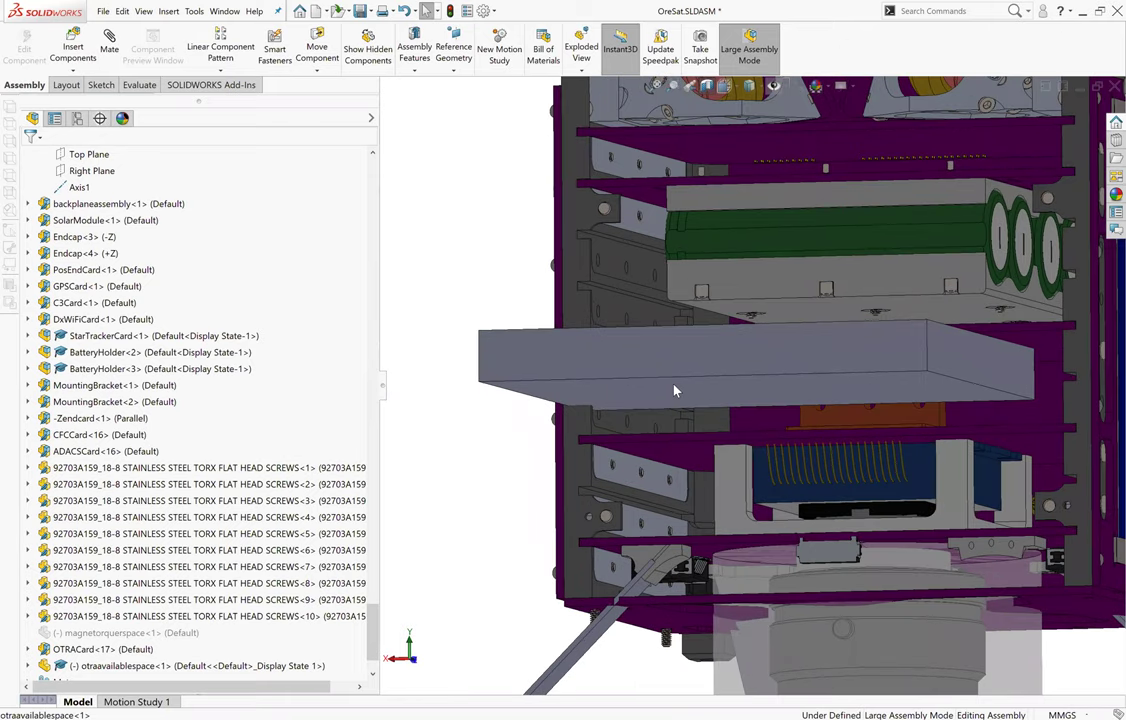
left_click(674, 390)
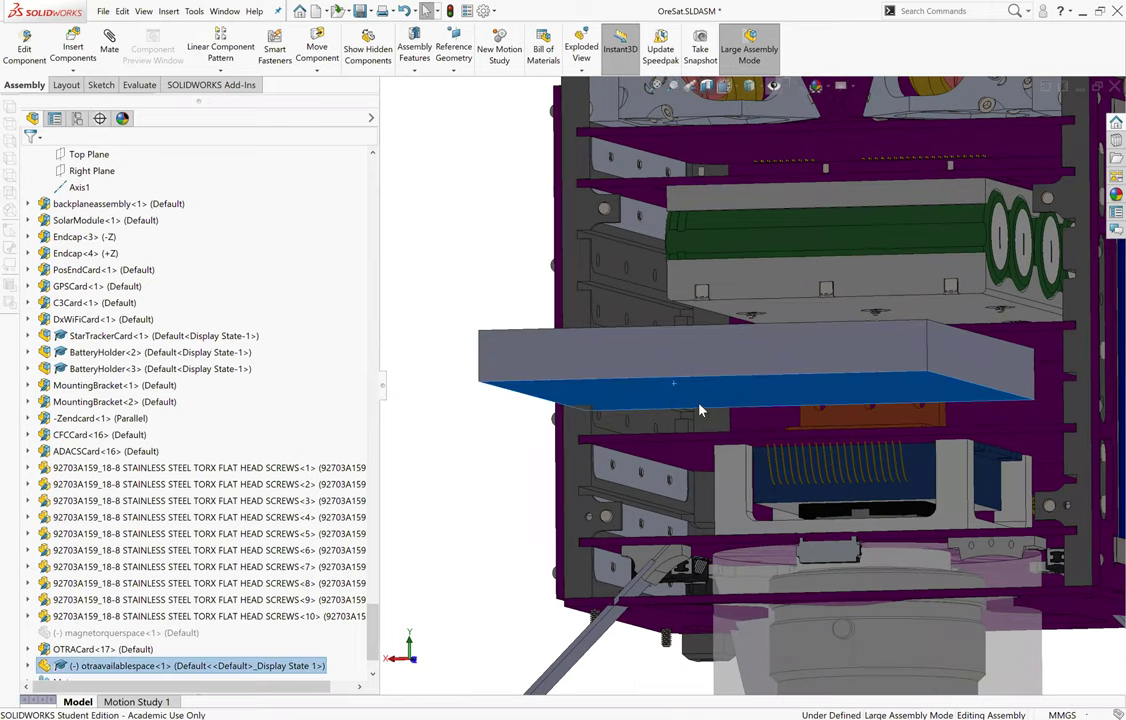
mouse_move(698, 425)
middle_mouse_down()
mouse_move(721, 436)
mouse_move(695, 425)
middle_mouse_up()
scroll(689, 417, "down", 5)
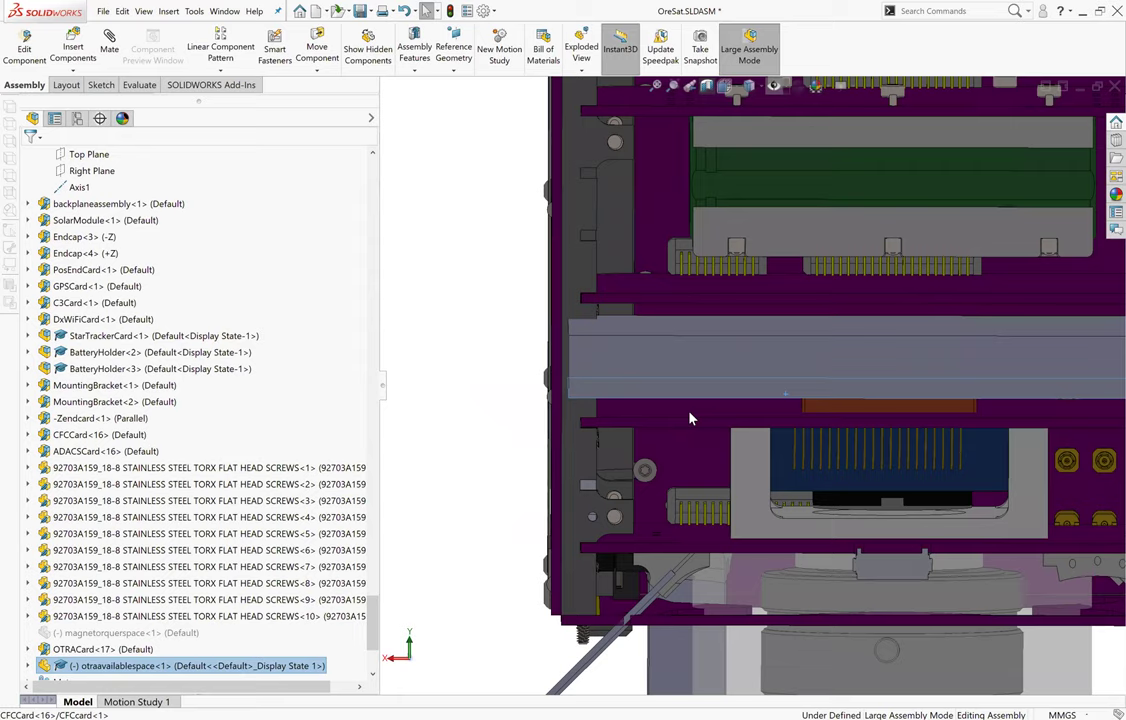
left_click(690, 417)
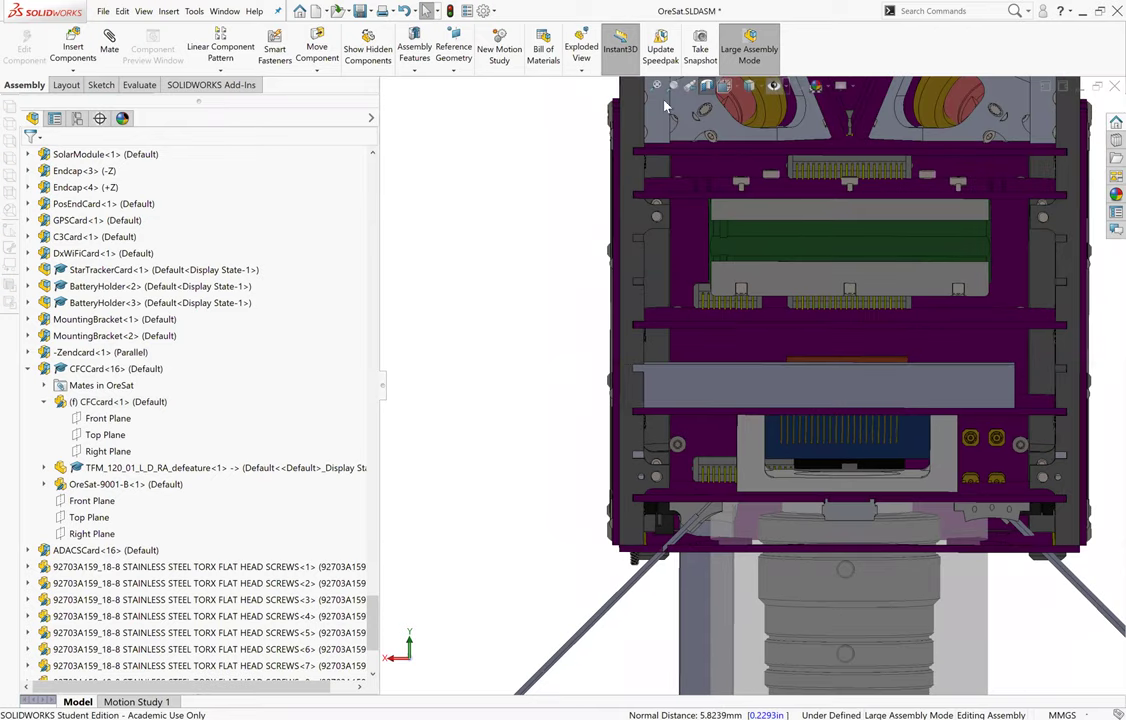
Measure the distance between the top faces of the ADACS card and the BatteryPCB card below it.
scroll(714, 264, "down", 5)
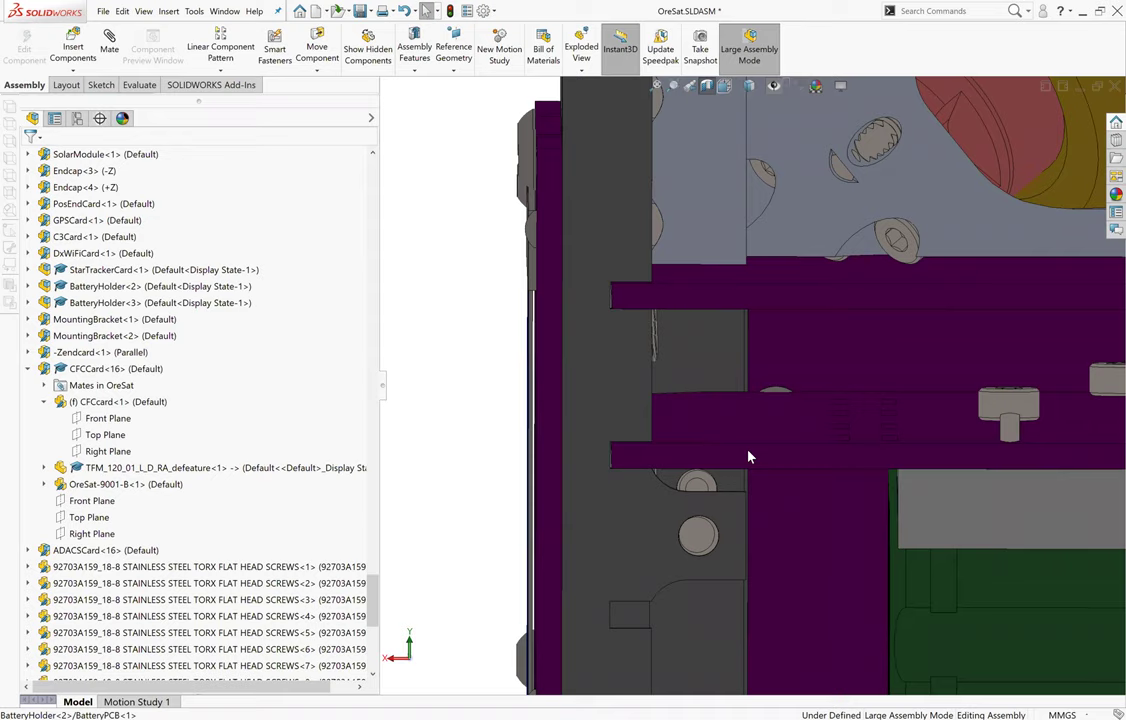
left_click(729, 423)
left_click(704, 274)
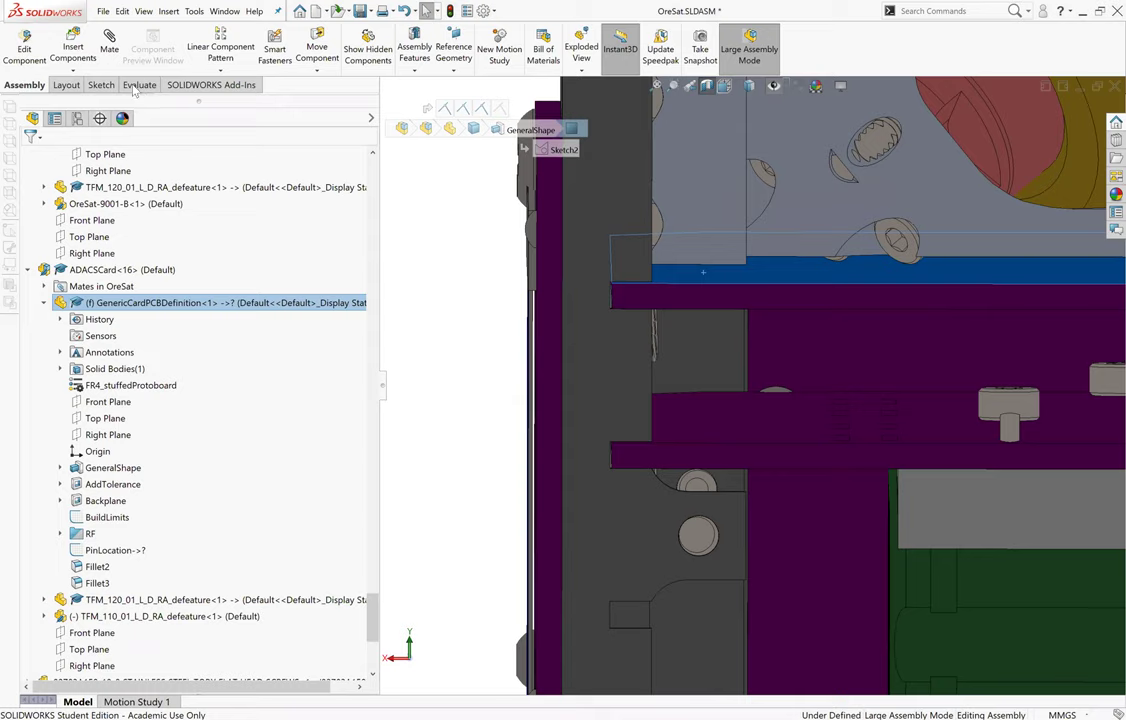
left_click(137, 86)
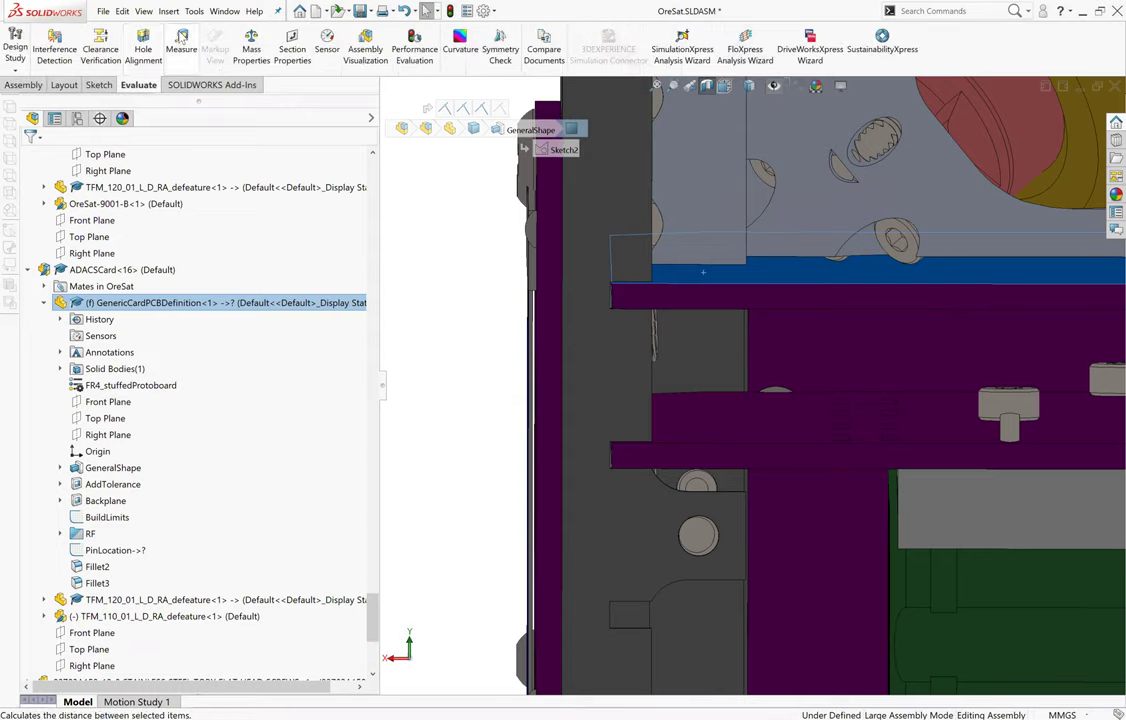
left_click(181, 40)
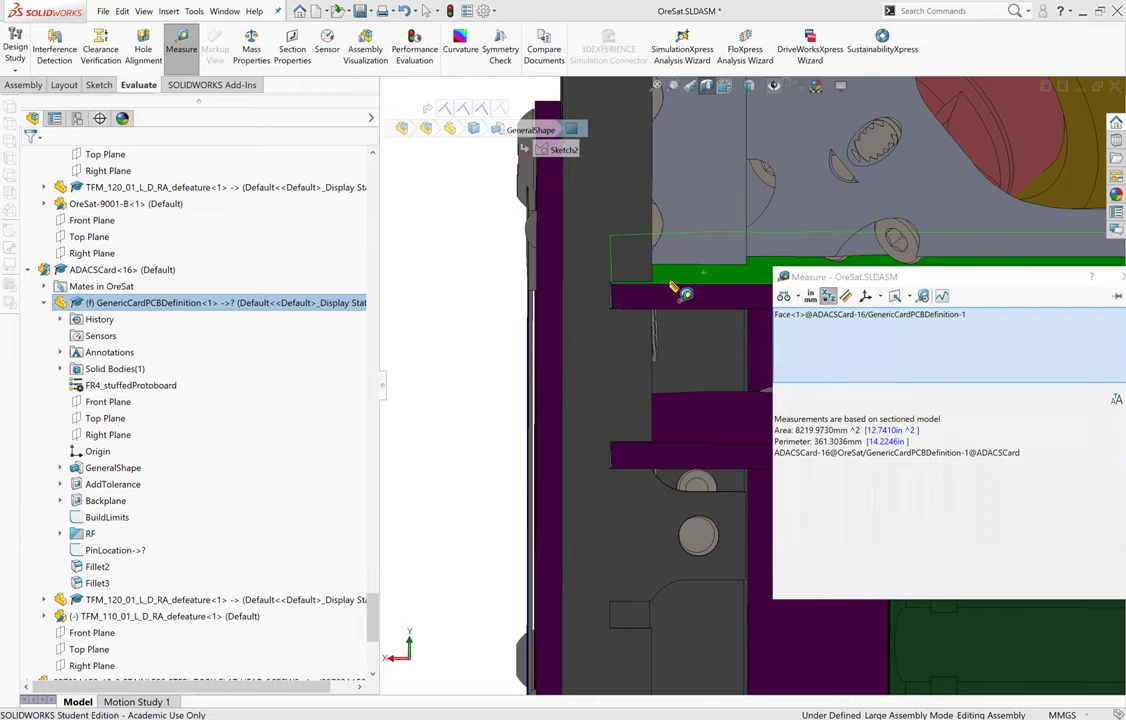
left_click(707, 425)
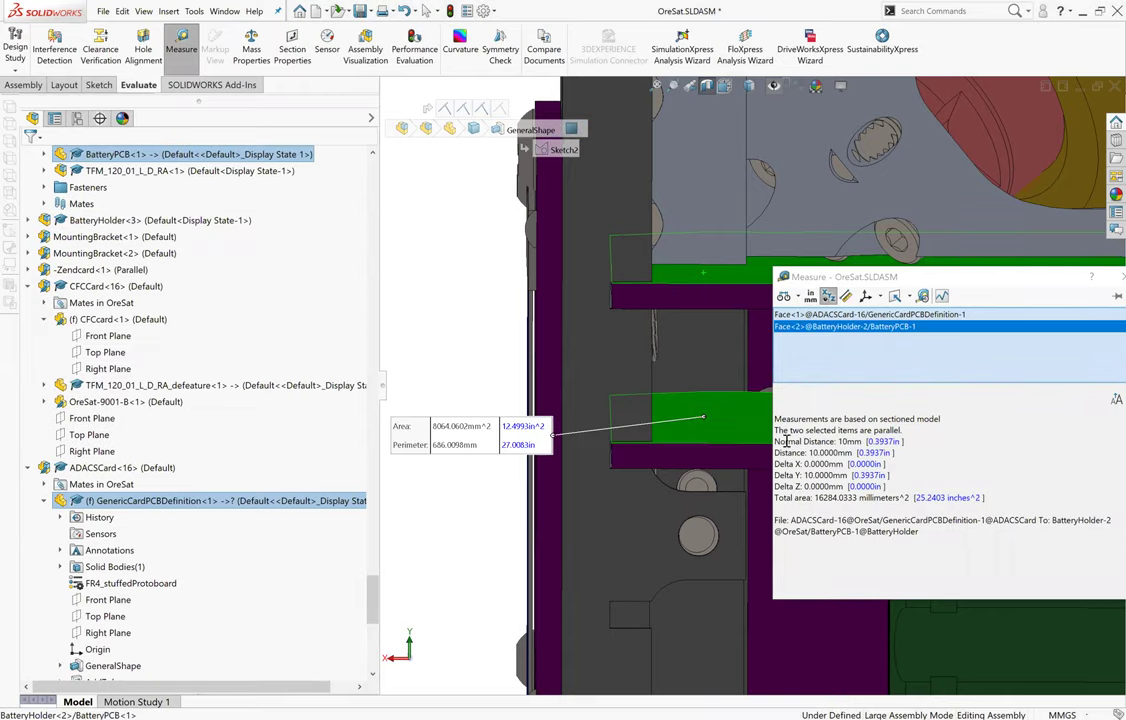
left_click(860, 497)
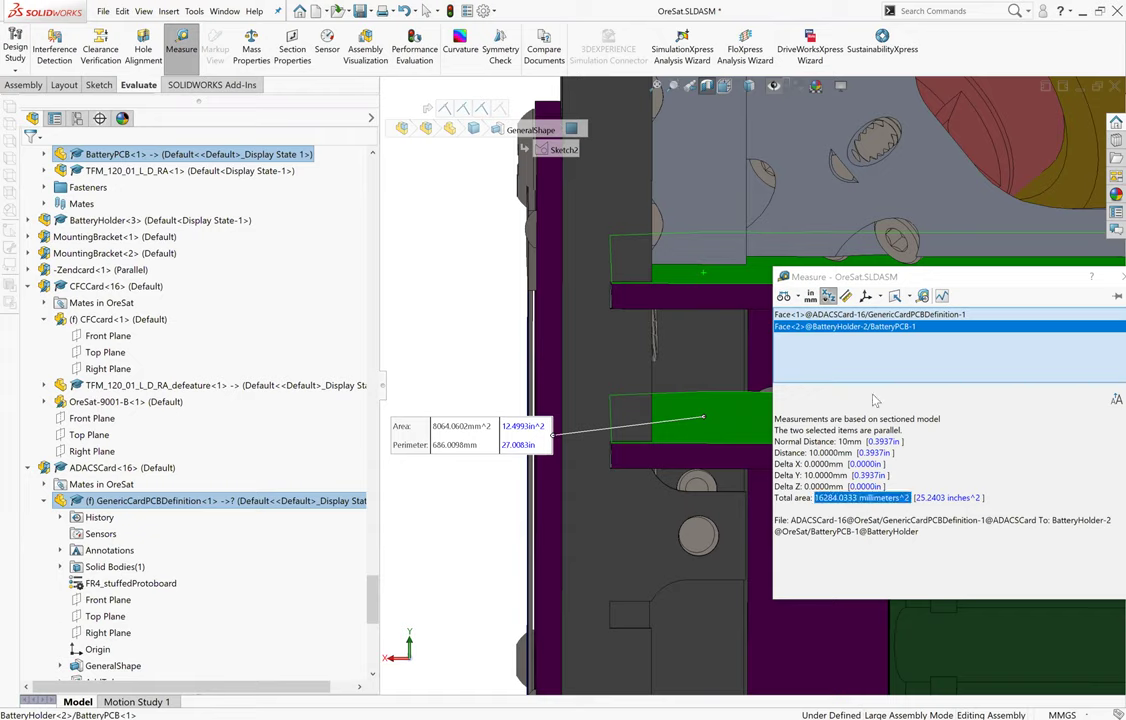
left_click(884, 441)
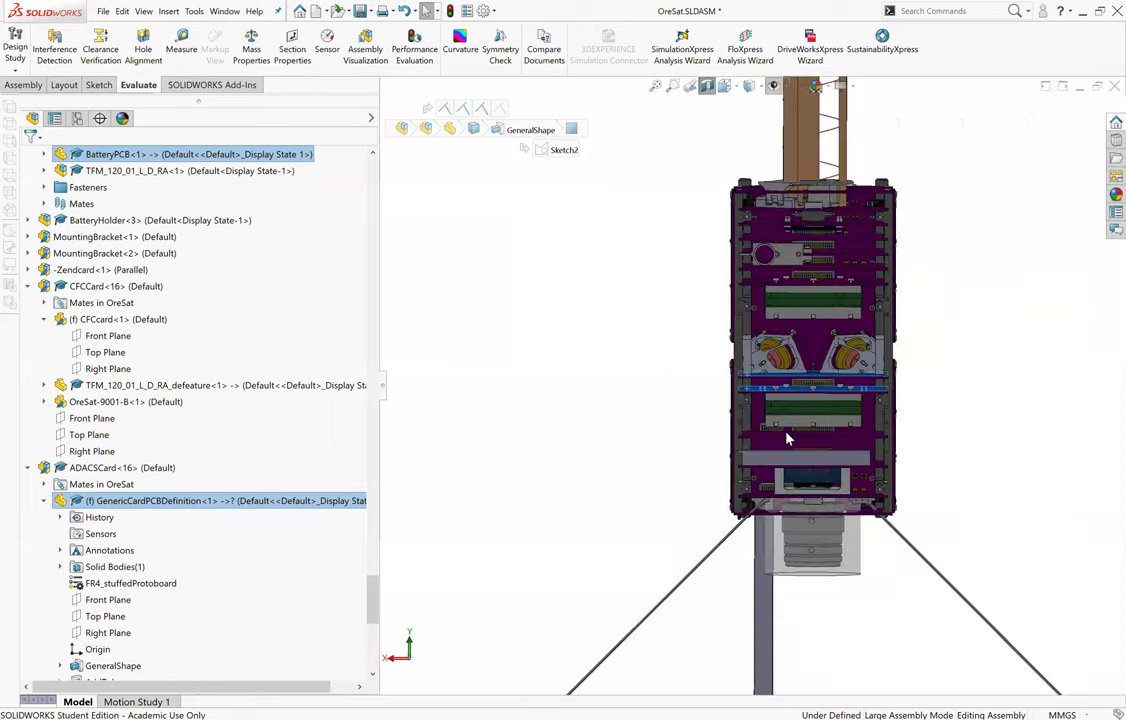
Examine the plate's position among the lower cards, and collapse the ADACSCard and CFCCard component trees.
scroll(717, 425, "down", 10)
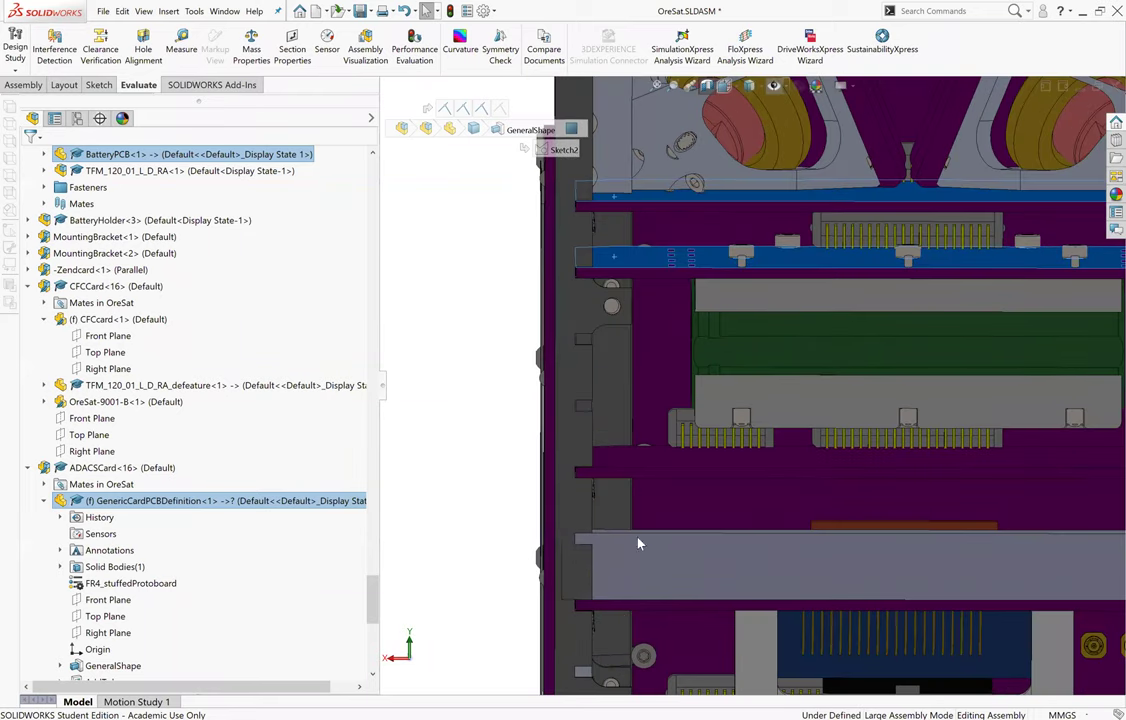
scroll(664, 418, "down", 3)
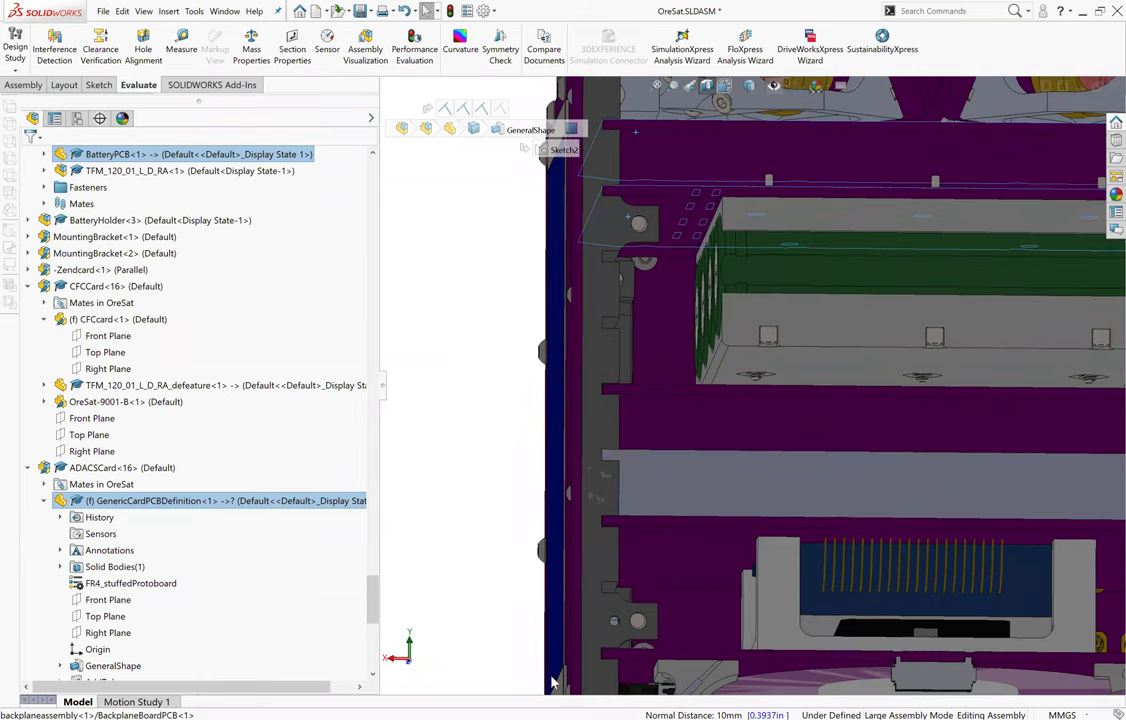
scroll(652, 419, "up", 4)
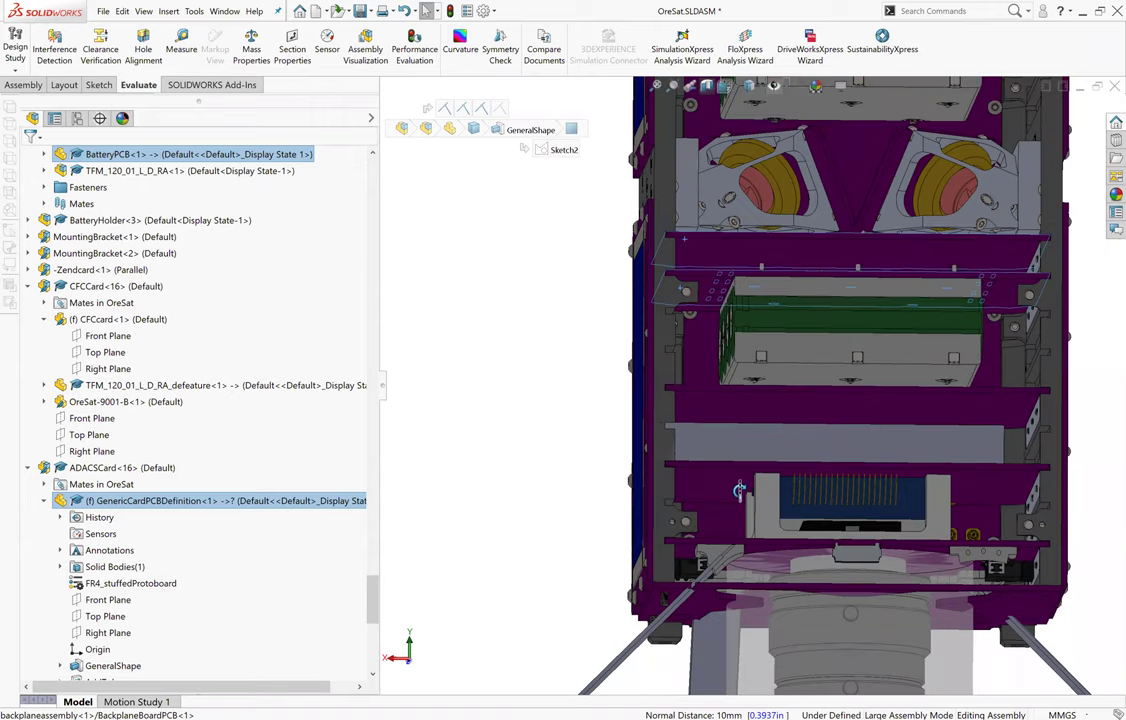
scroll(640, 440, "down", 3)
scroll(671, 502, "down", 5)
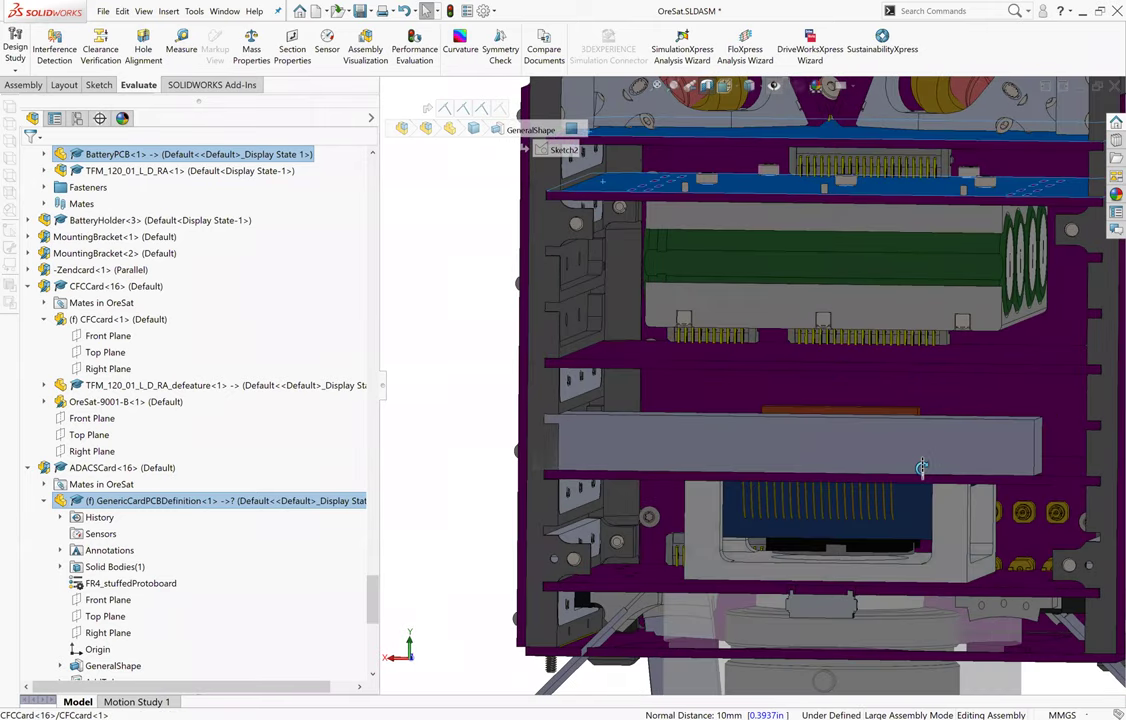
scroll(671, 502, "up", 6)
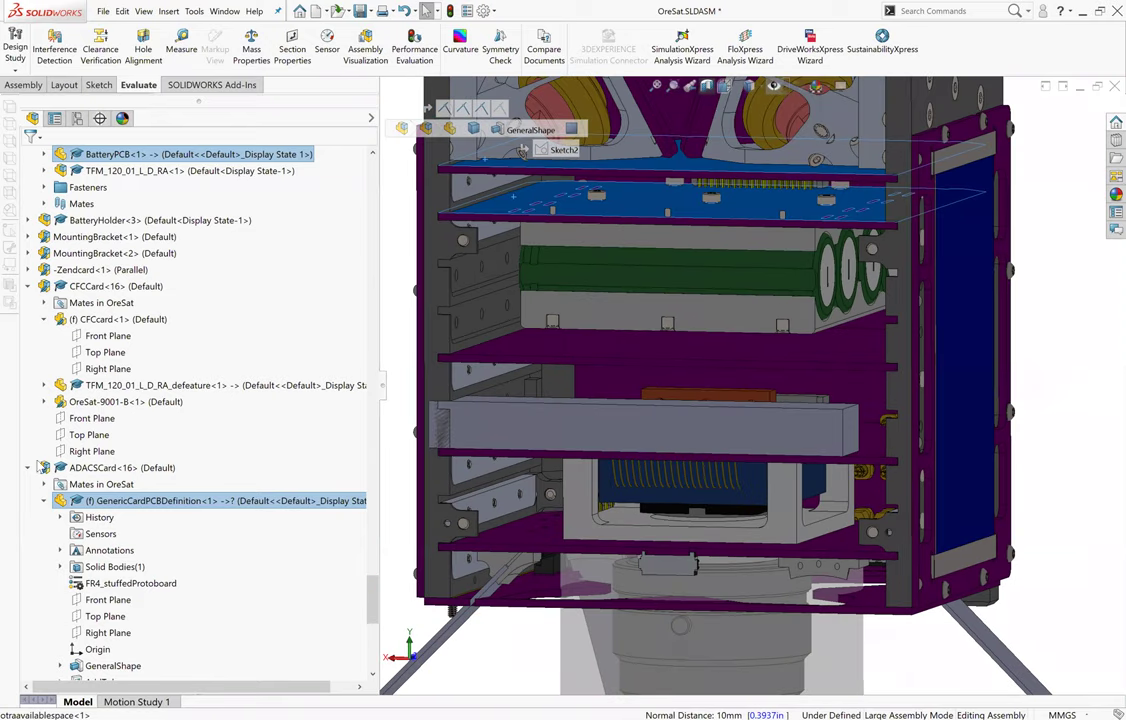
left_click(28, 467)
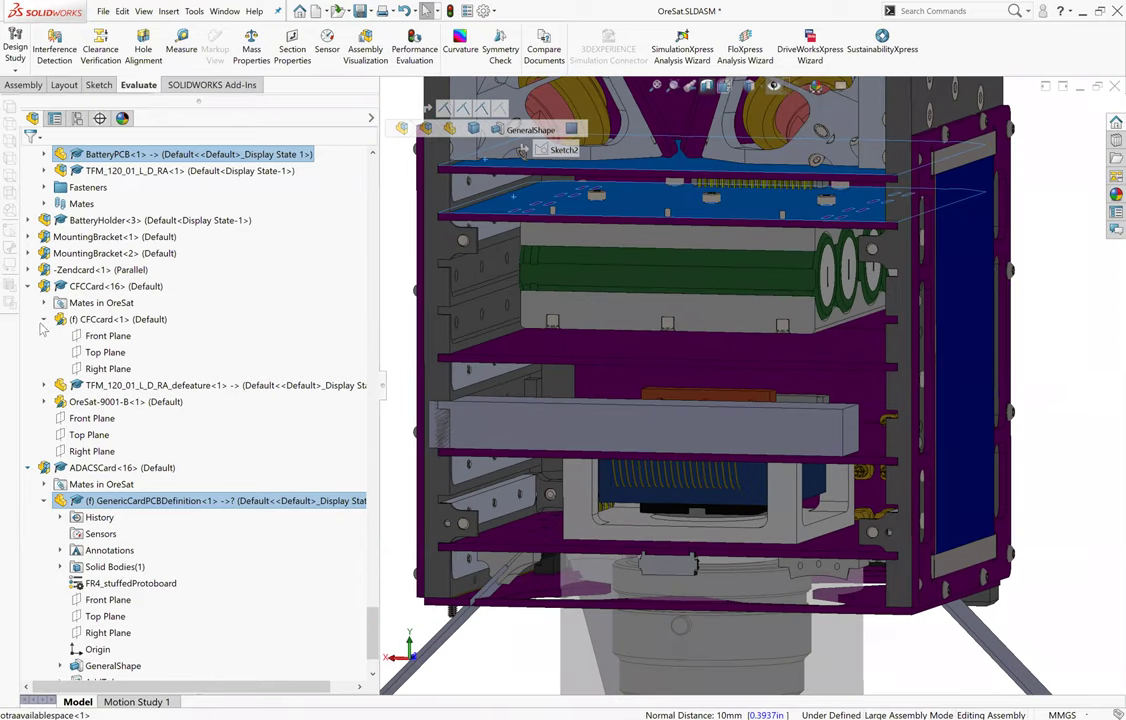
left_click(28, 287)
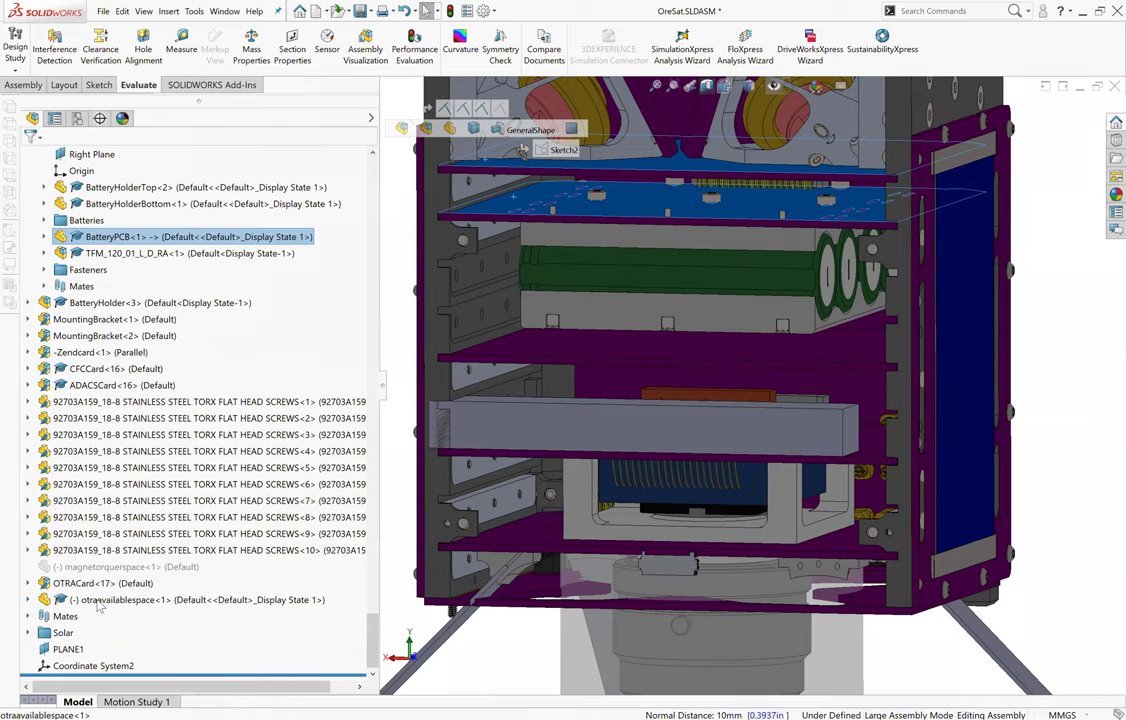
Mate the Right Plane of the otraavailablespace part coincident with the assembly's Right Plane.
left_click(28, 599)
left_click(92, 616)
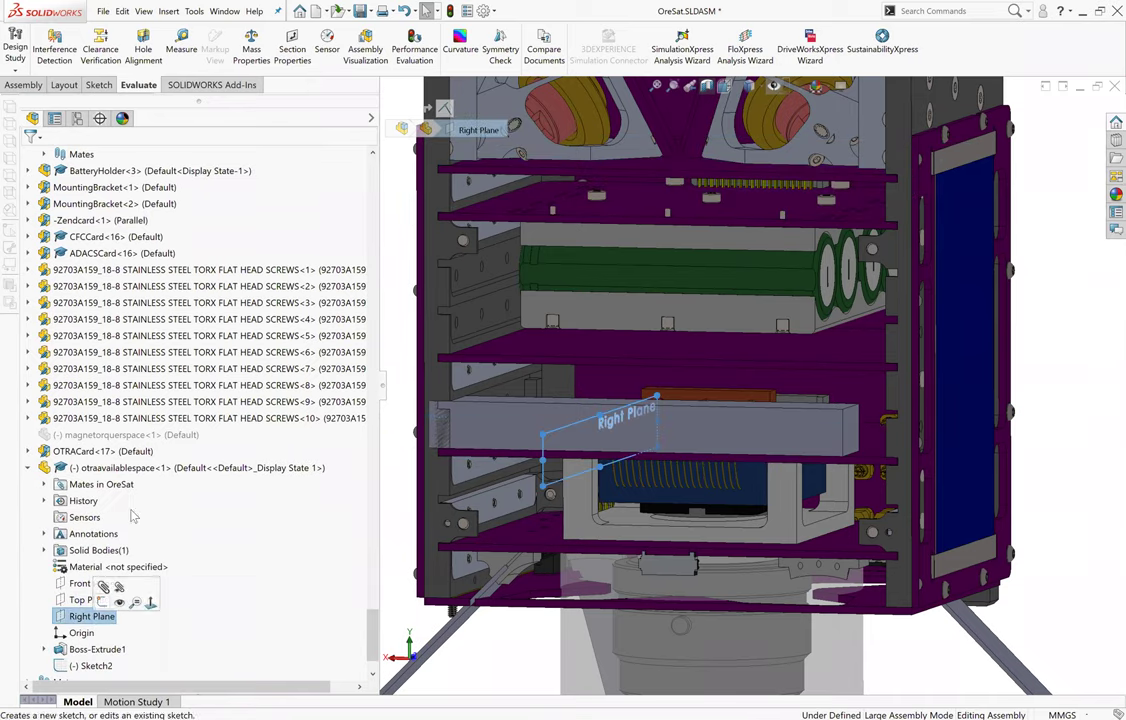
scroll(183, 428, "up", 5)
scroll(183, 428, "up", 15)
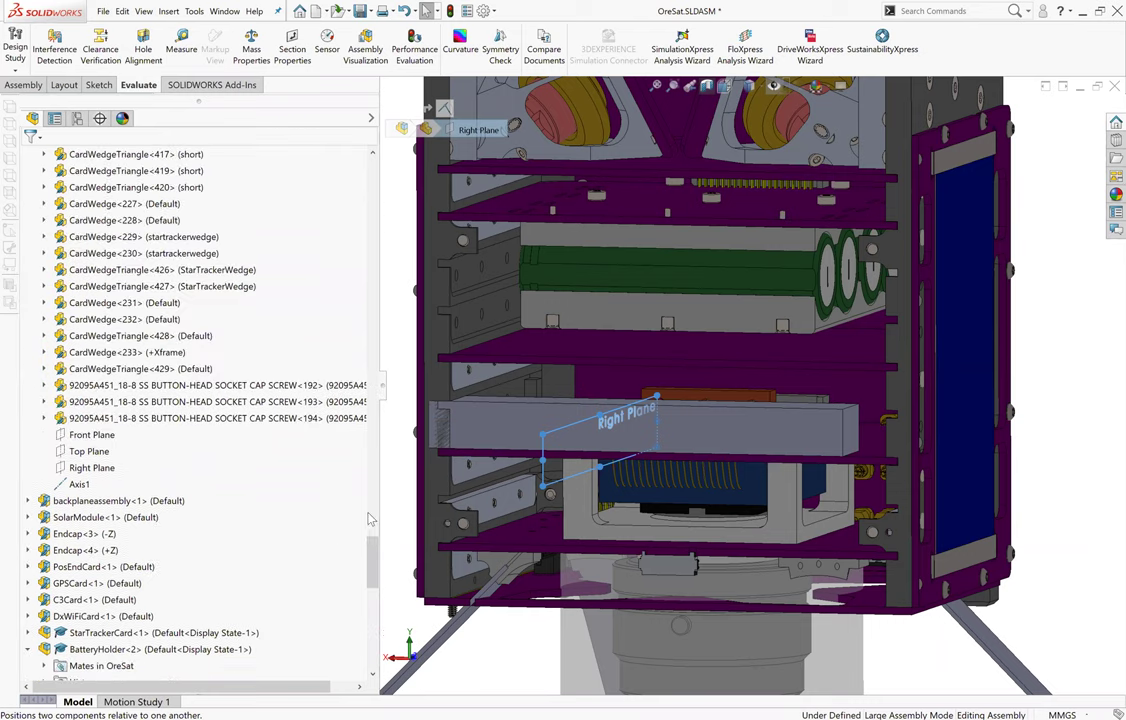
scroll(181, 221, "up", 10)
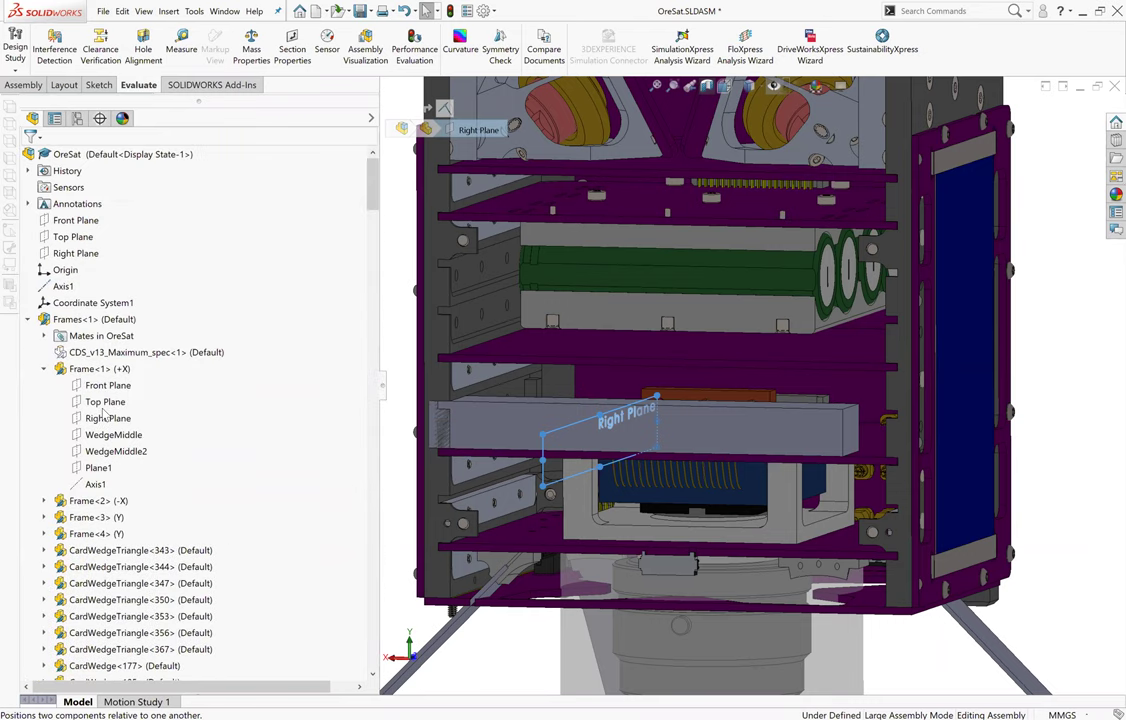
left_click(74, 256)
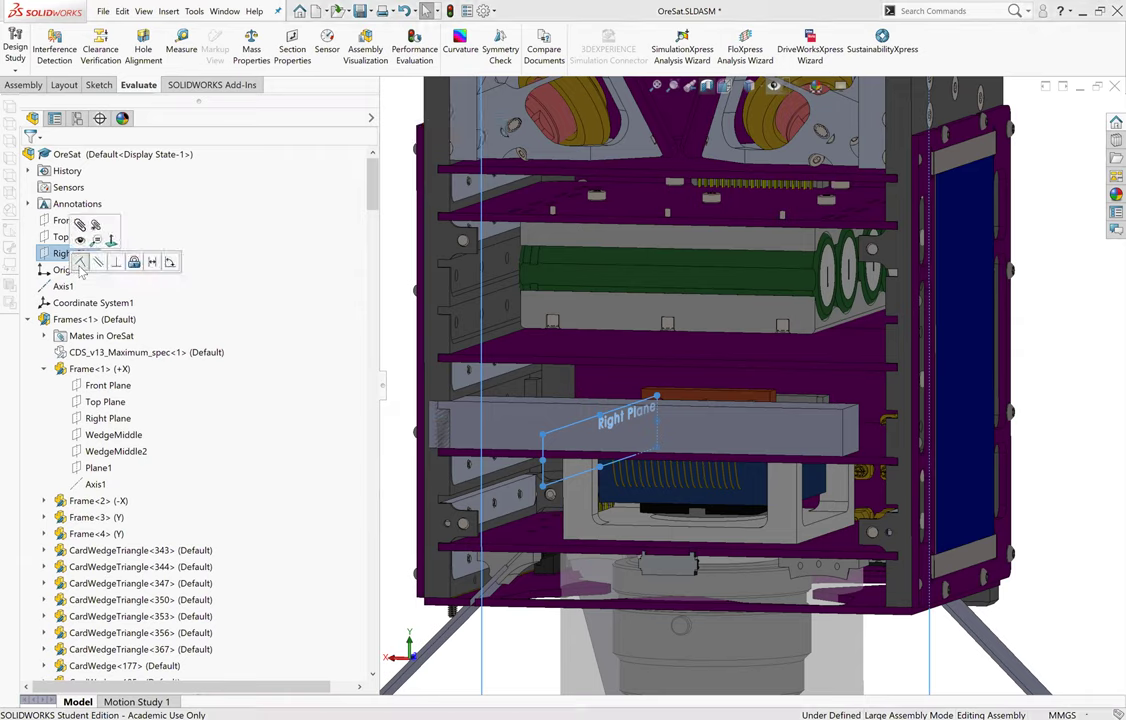
left_click(80, 264)
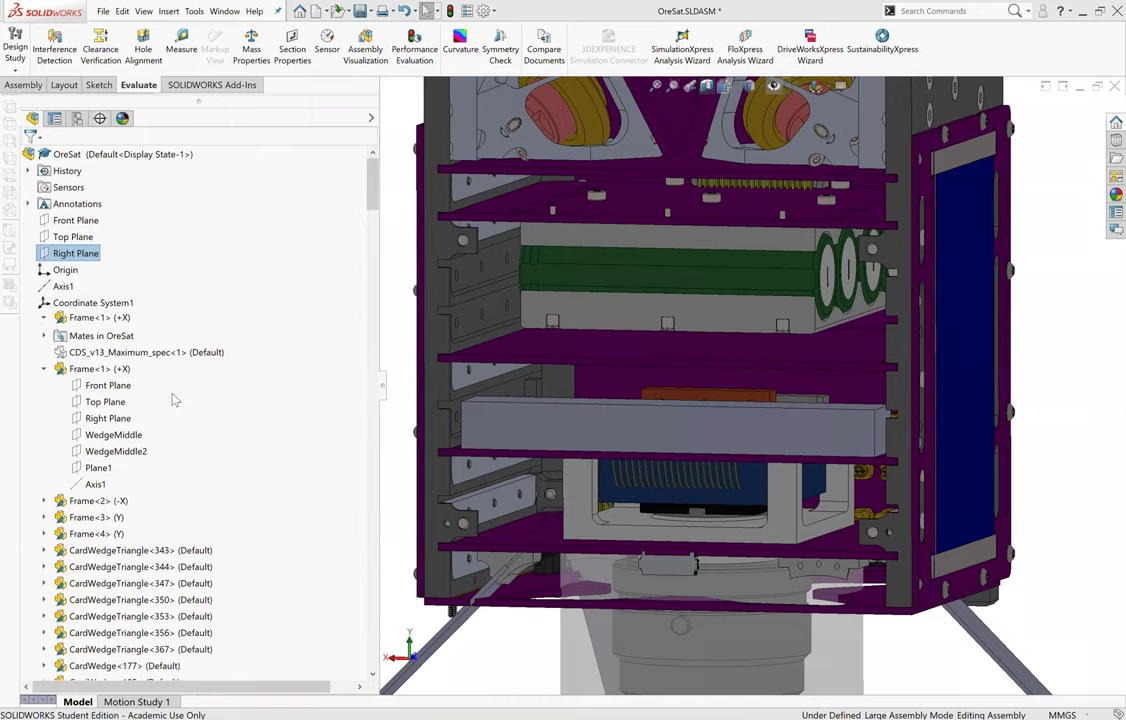
Mate the Front Plane of the otraavailablespace part coincident with the assembly's Front Plane.
scroll(320, 257, "down", 15)
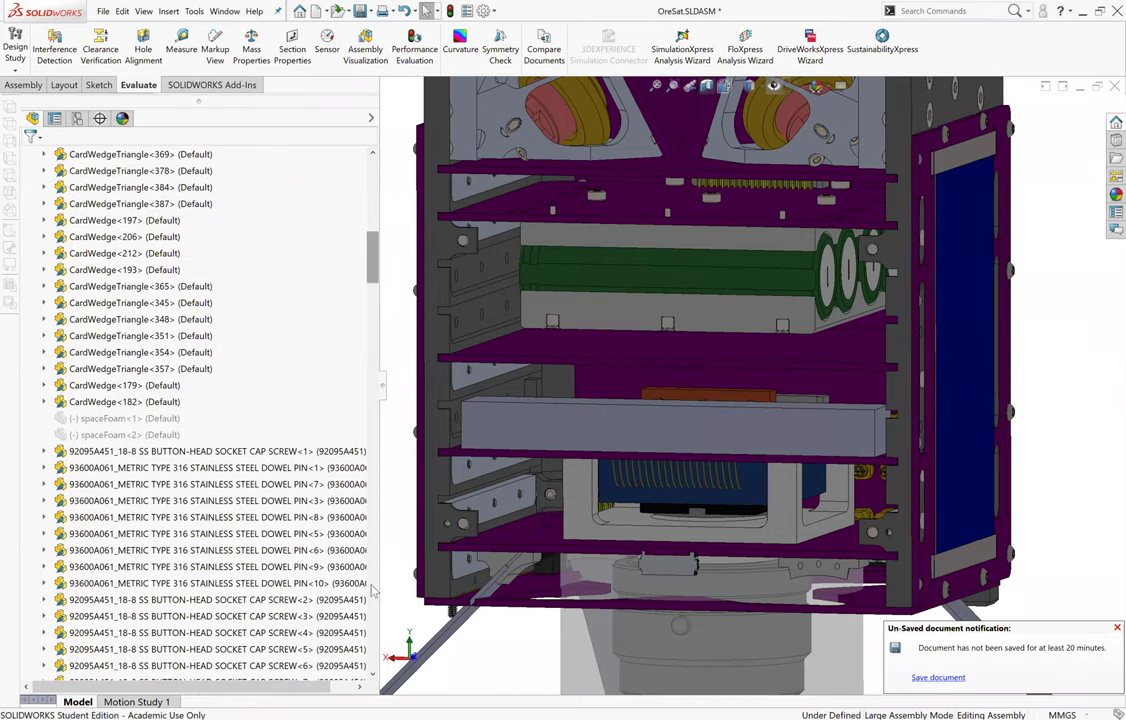
scroll(372, 590, "down", 15)
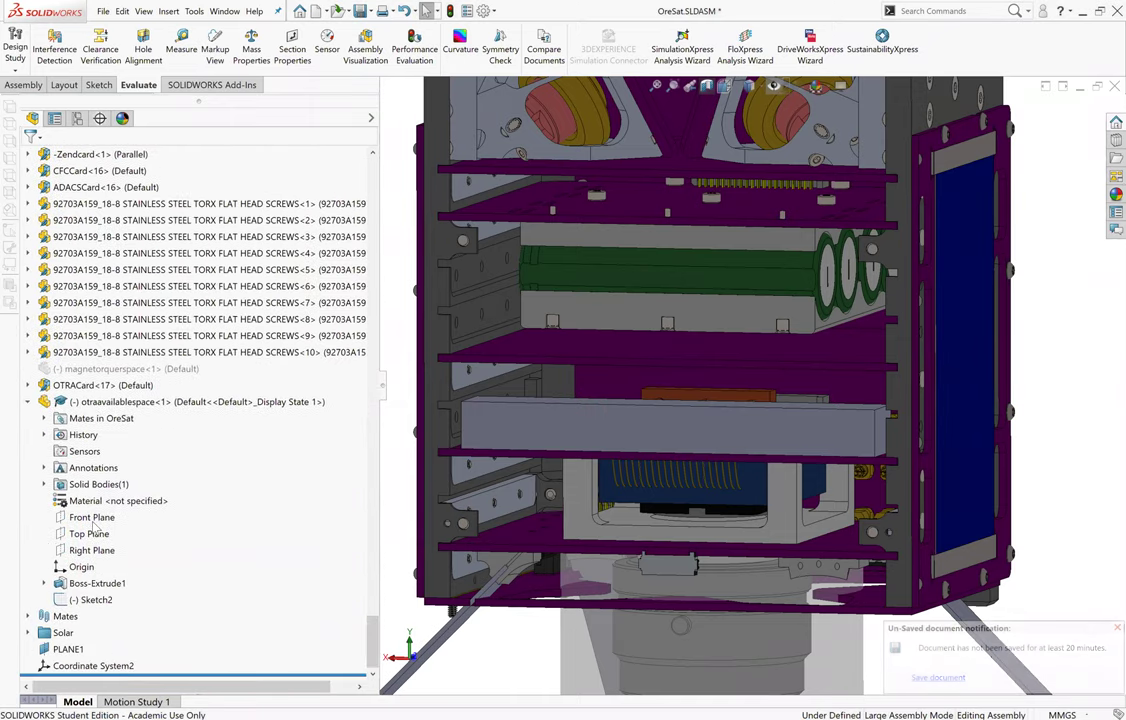
left_click(92, 518)
left_click_drag(375, 640, 368, 167)
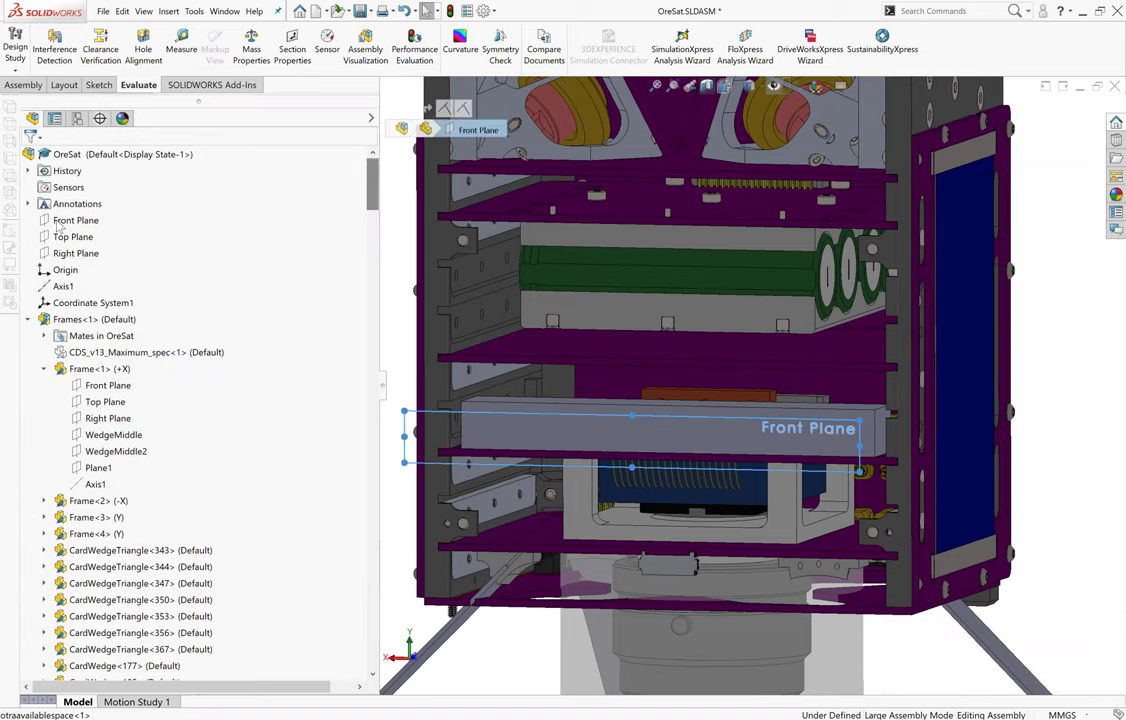
left_click(62, 221)
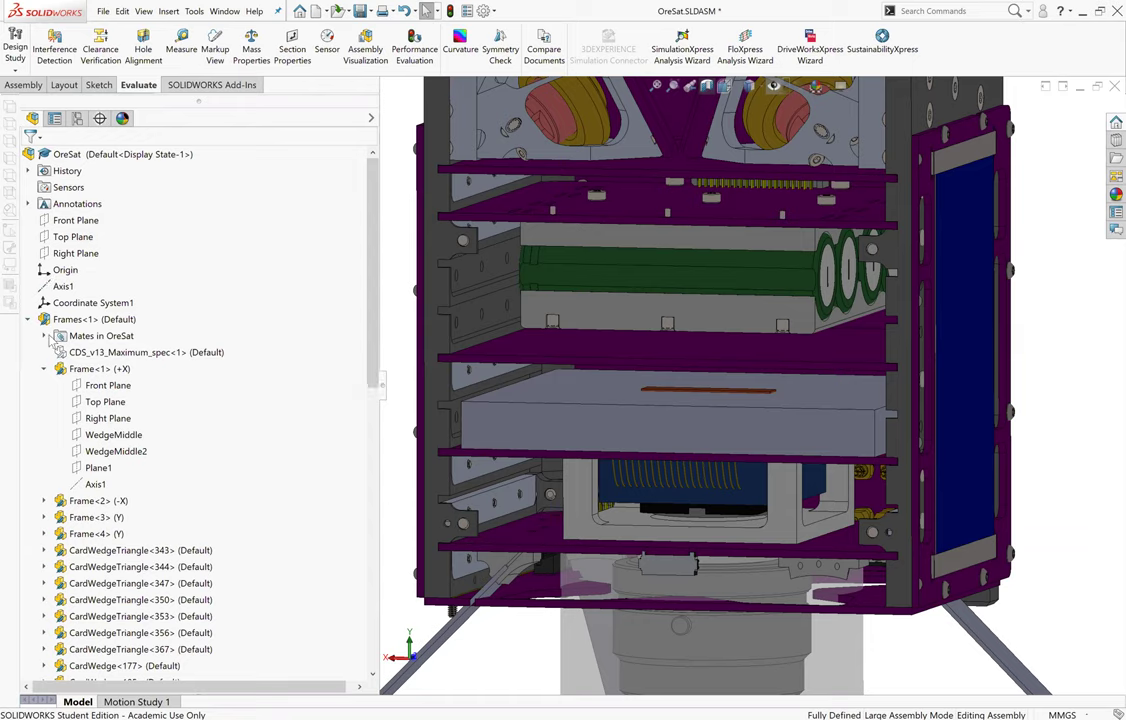
Collapse the BatteryHolder component tree and examine the free space between the plate and the card above it.
scroll(70, 400, "down", 1)
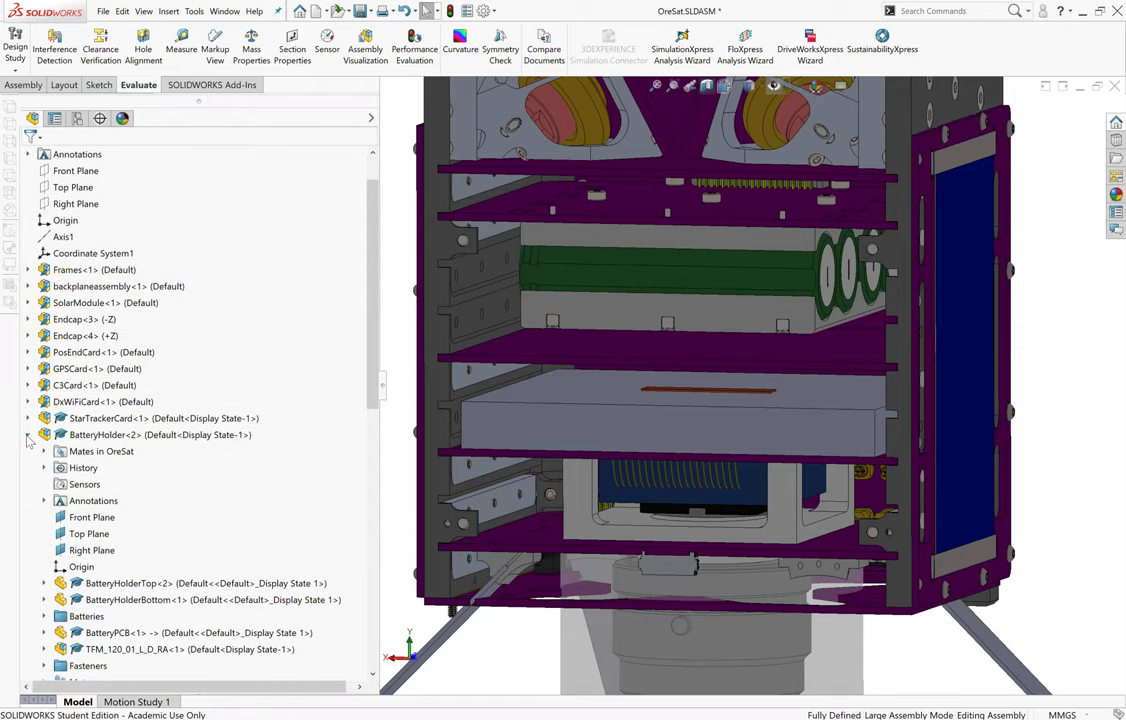
left_click(28, 435)
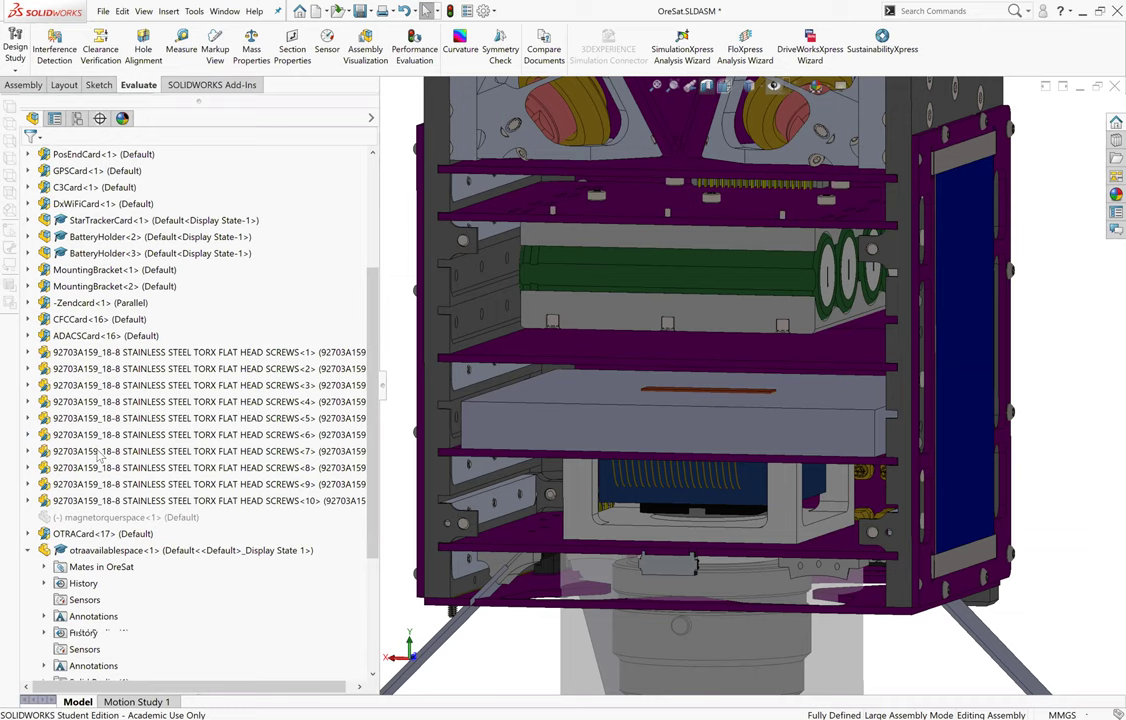
scroll(600, 442, "up", 3)
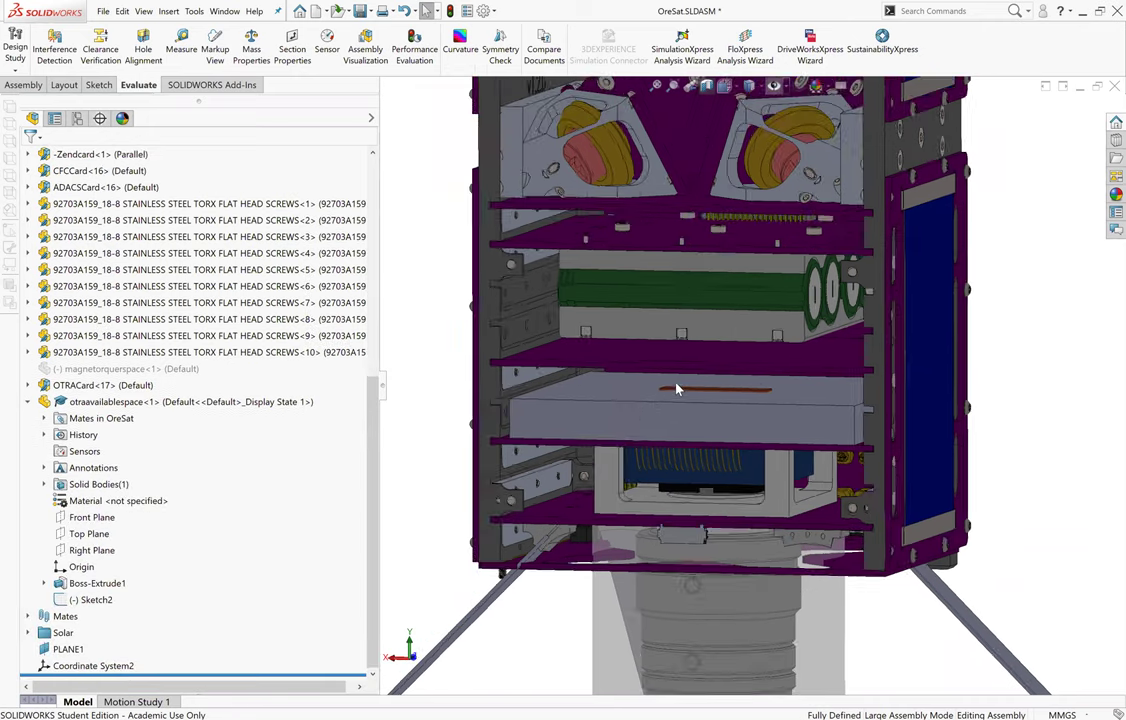
scroll(715, 377, "down", 5)
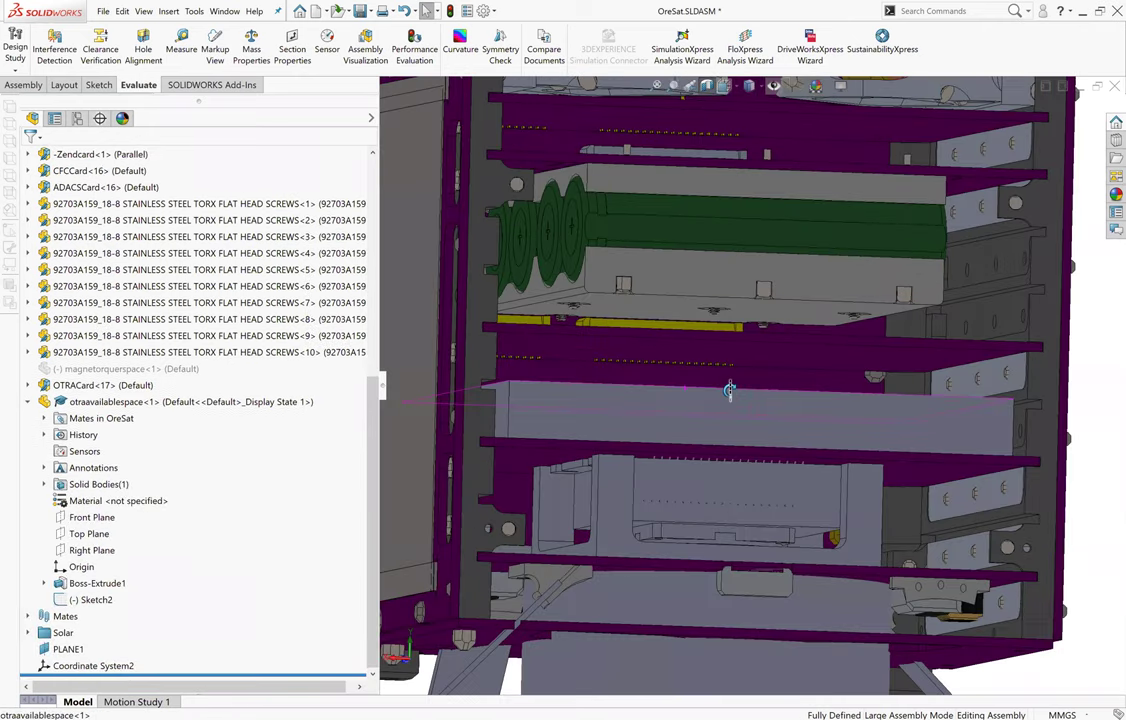
middle_click_drag(715, 368, 693, 402)
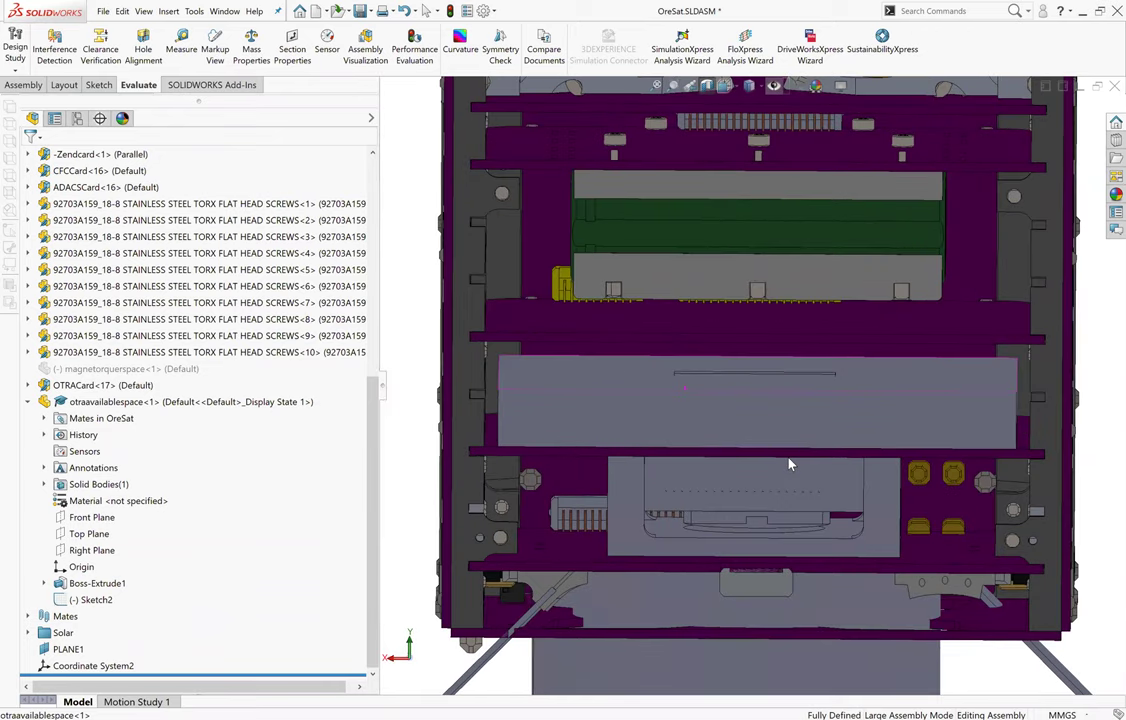
middle_click_drag(862, 387, 844, 379)
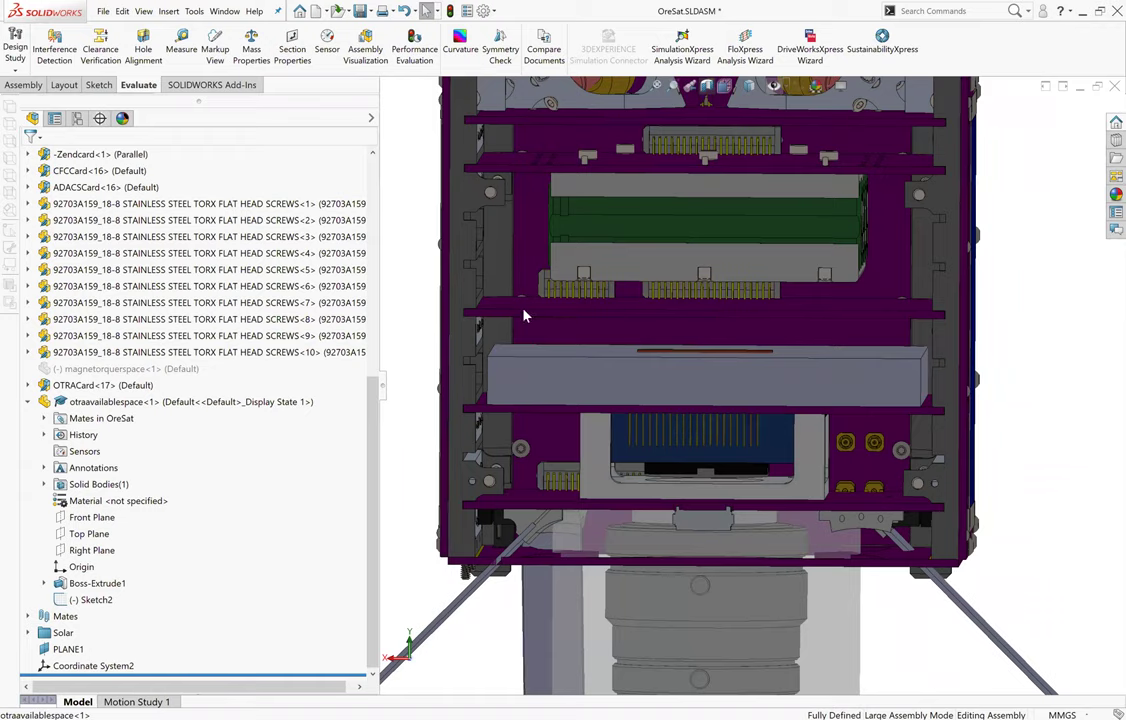
scroll(404, 369, "up", 3)
middle_click_drag(402, 370, 790, 396)
scroll(777, 329, "up", 4)
scroll(464, 406, "down", 2)
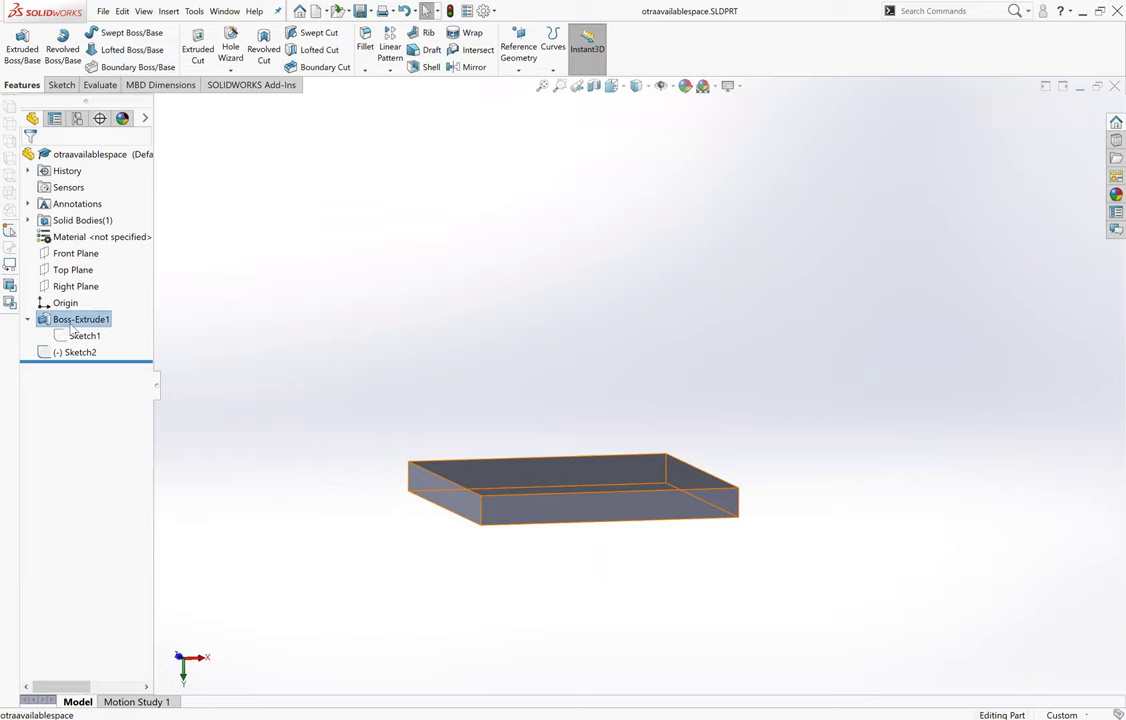
Set the mid-plane extrusion depth of the otraavailablespace plate to 18.4 mm.
right_click(68, 320)
left_click(75, 297)
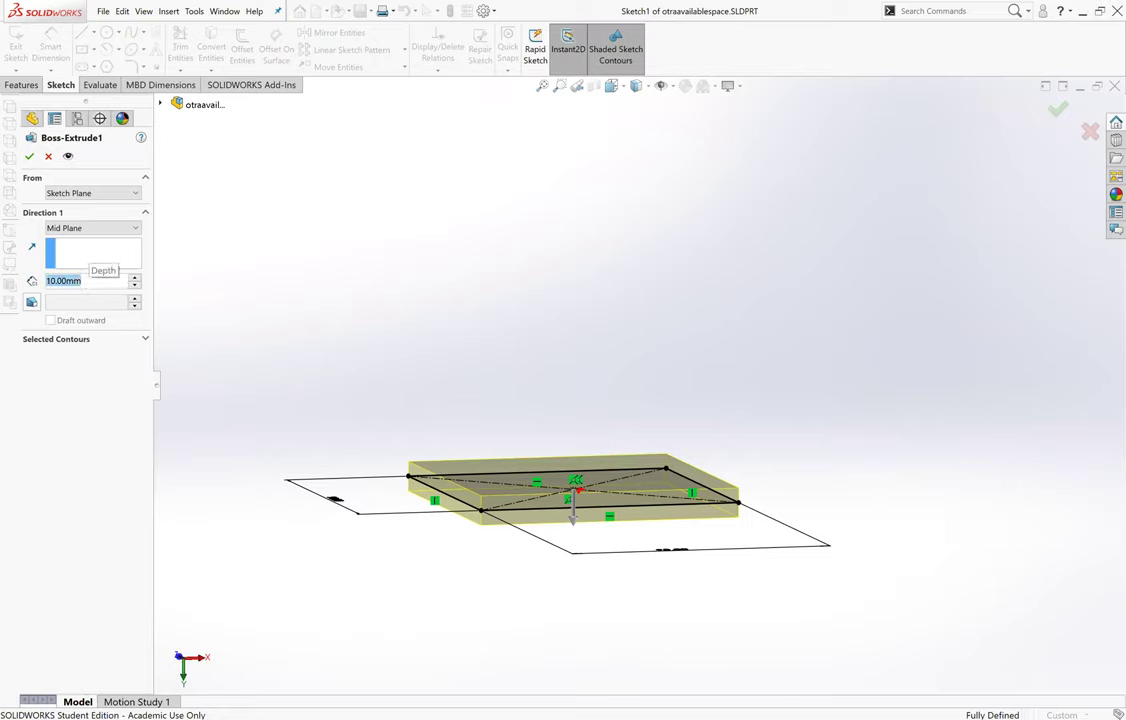
type("18.4")
key("Return")
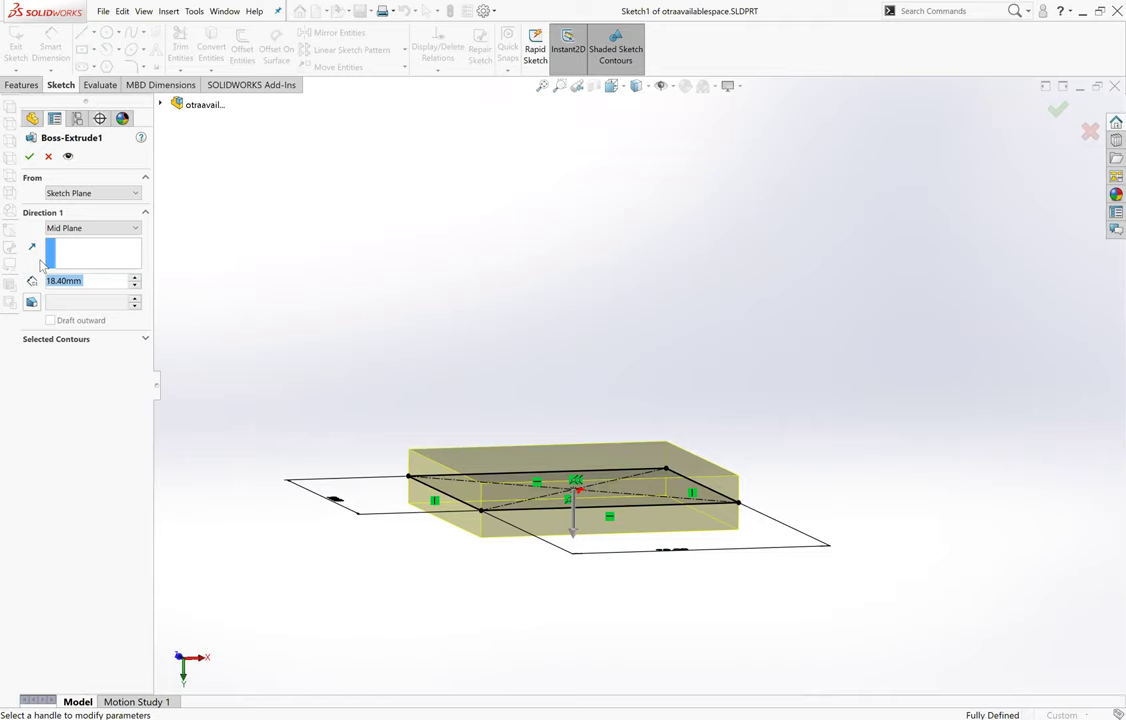
left_click(31, 156)
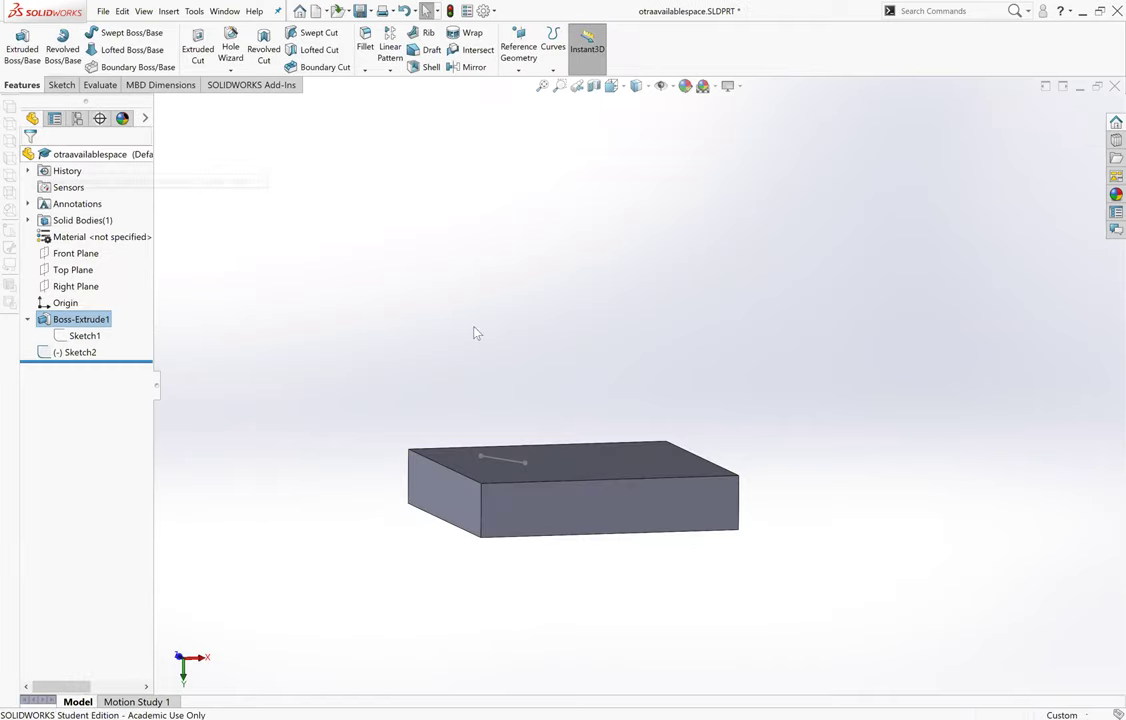
Save the otraavailablespace part and return to the OreSat assembly.
left_click(360, 11)
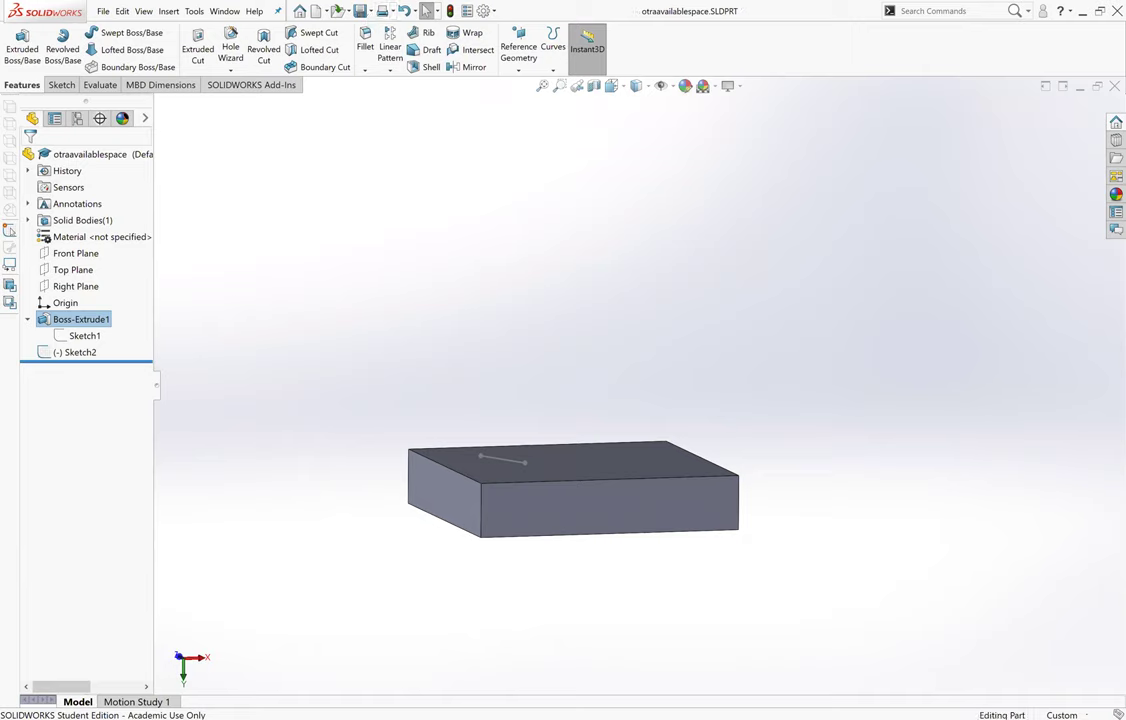
key("ctrl+Tab")
left_click(120, 67)
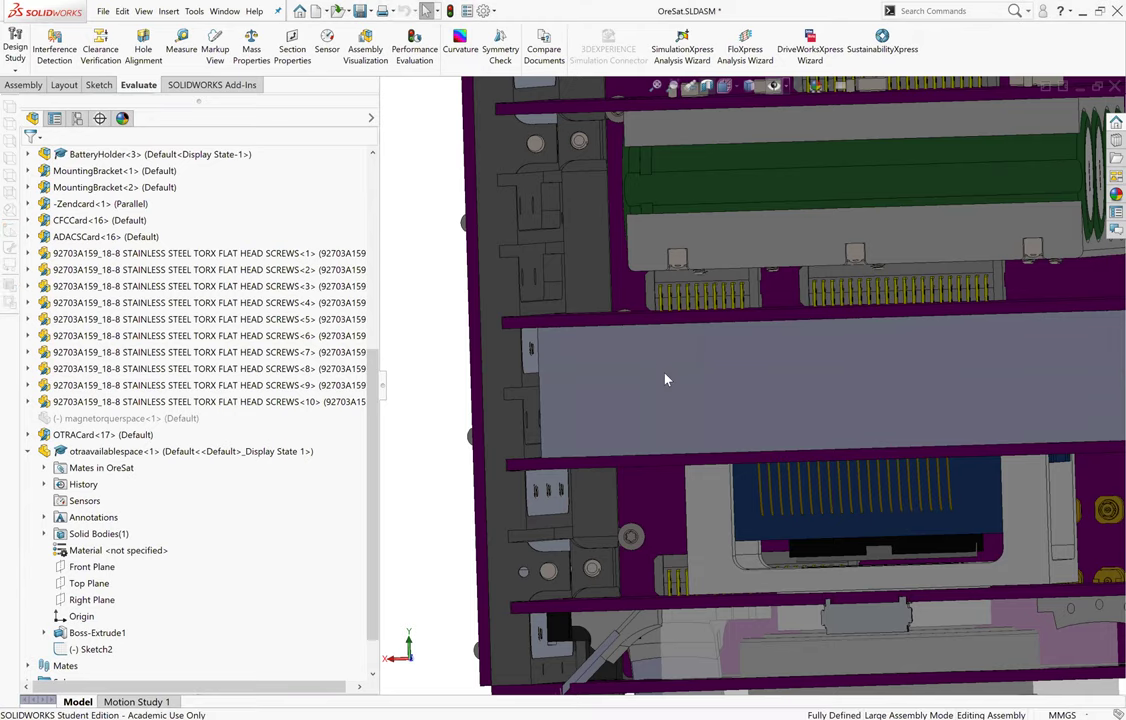
Examine how the otraavailablespace plate fits between the cards above and below it across its full width.
scroll(892, 345, "up", 2)
scroll(817, 330, "down", 2)
scroll(831, 330, "down", 5)
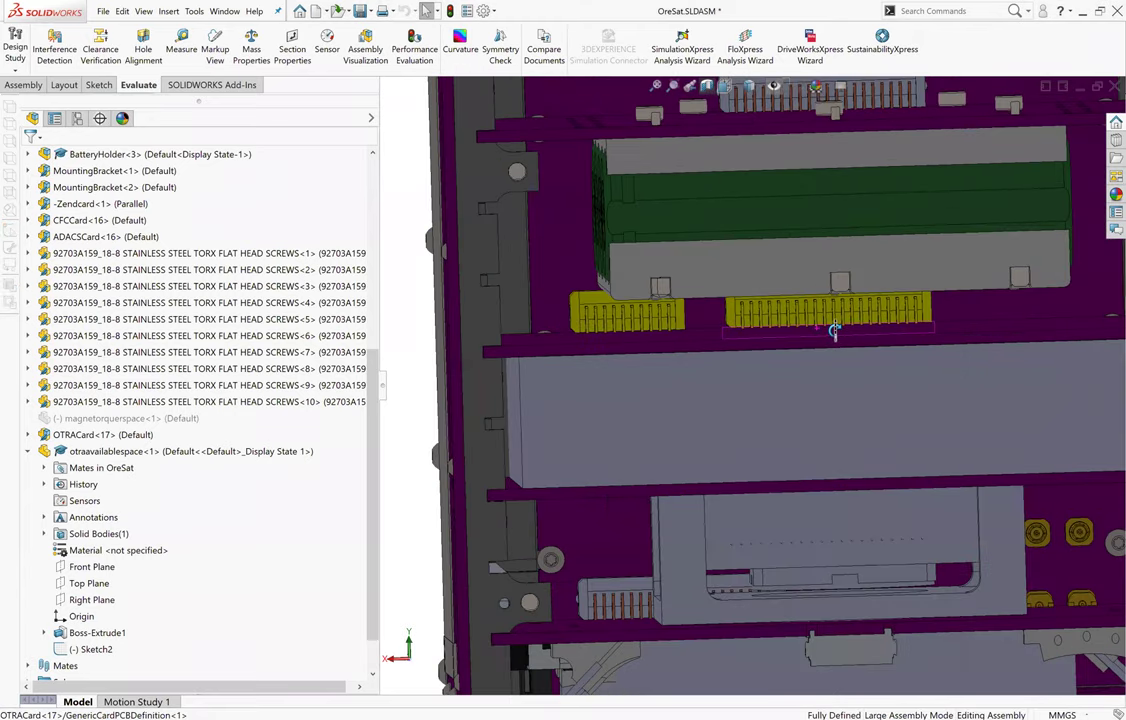
scroll(816, 300, "down", 2)
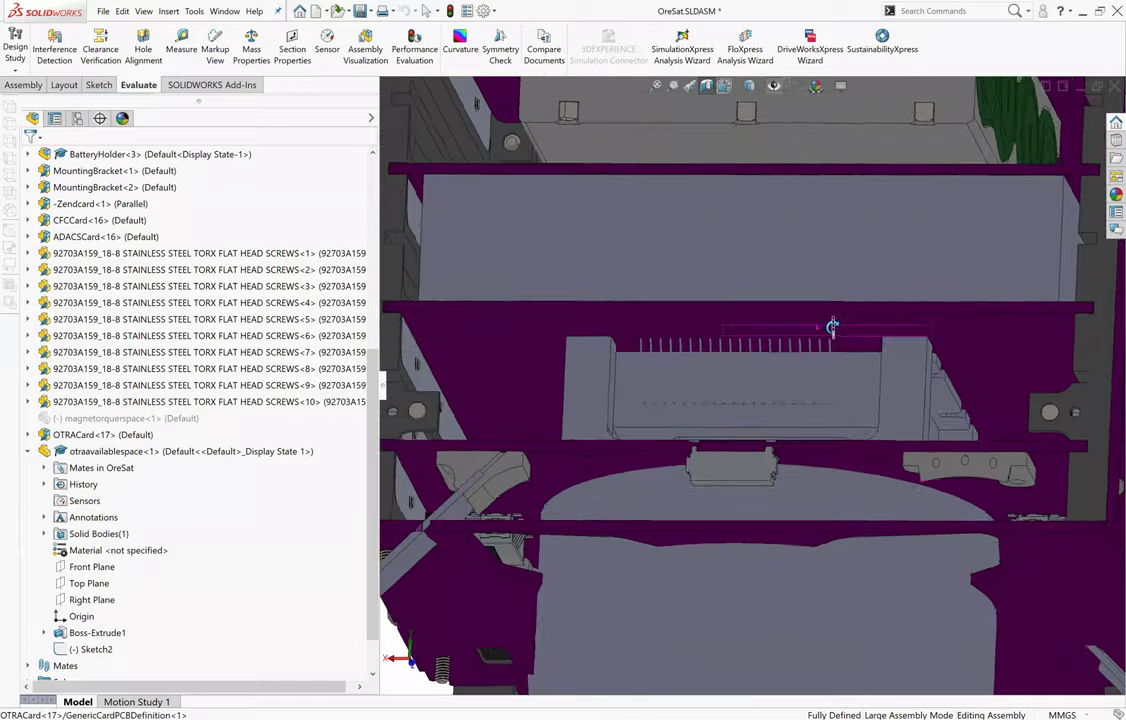
scroll(749, 441, "up", 2)
scroll(831, 430, "up", 2)
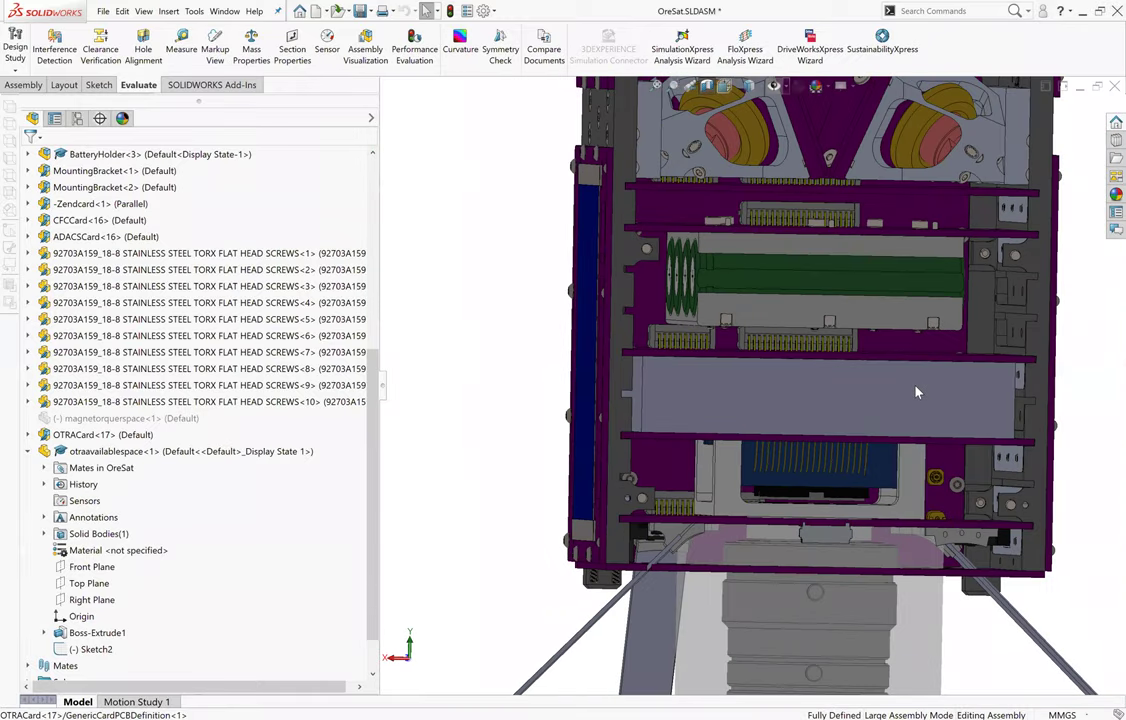
scroll(903, 381, "down", 4)
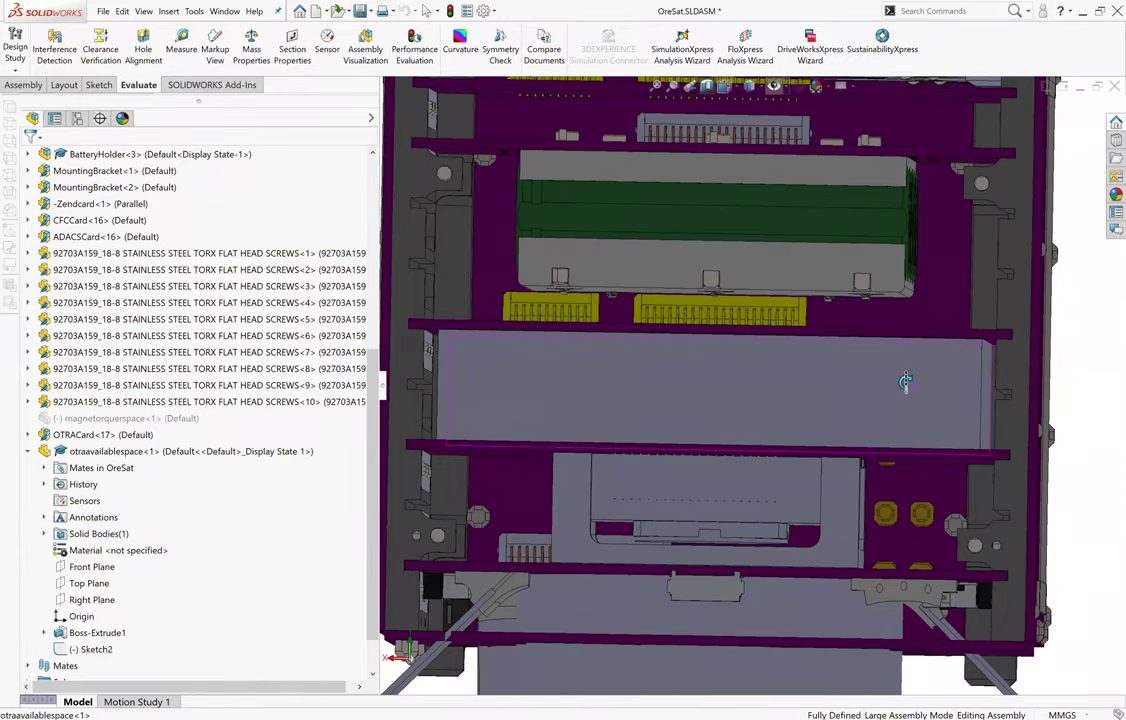
scroll(902, 385, "down", 2)
middle_click_drag(900, 390, 908, 396)
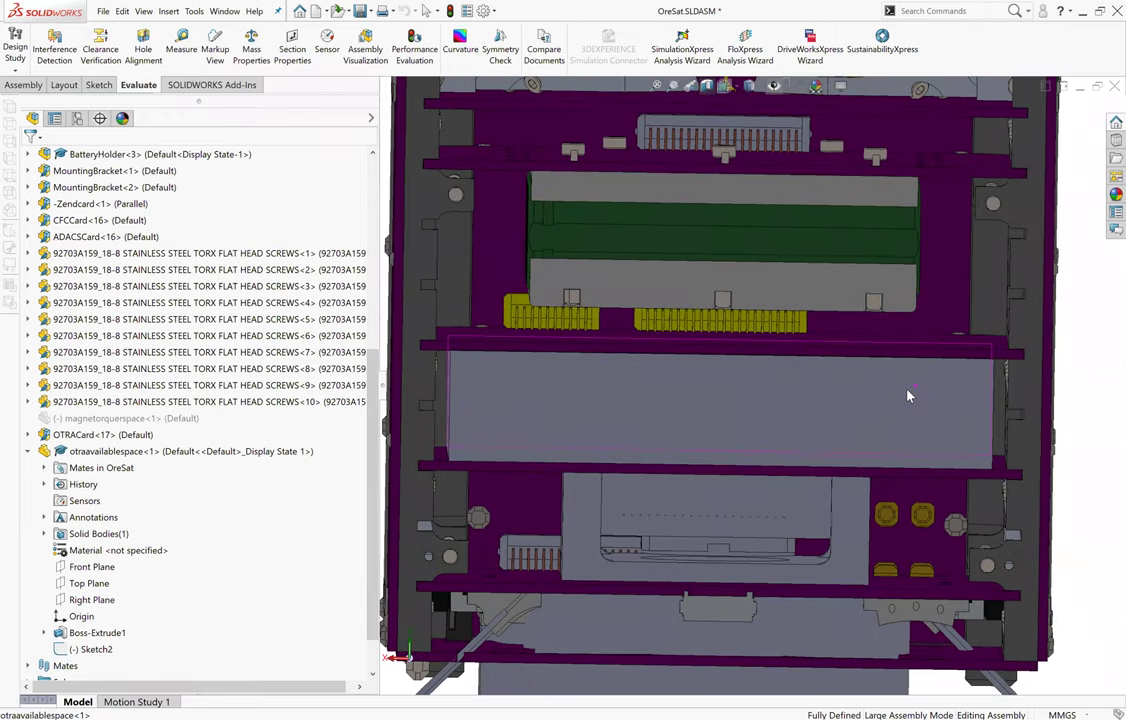
scroll(610, 406, "down", 3)
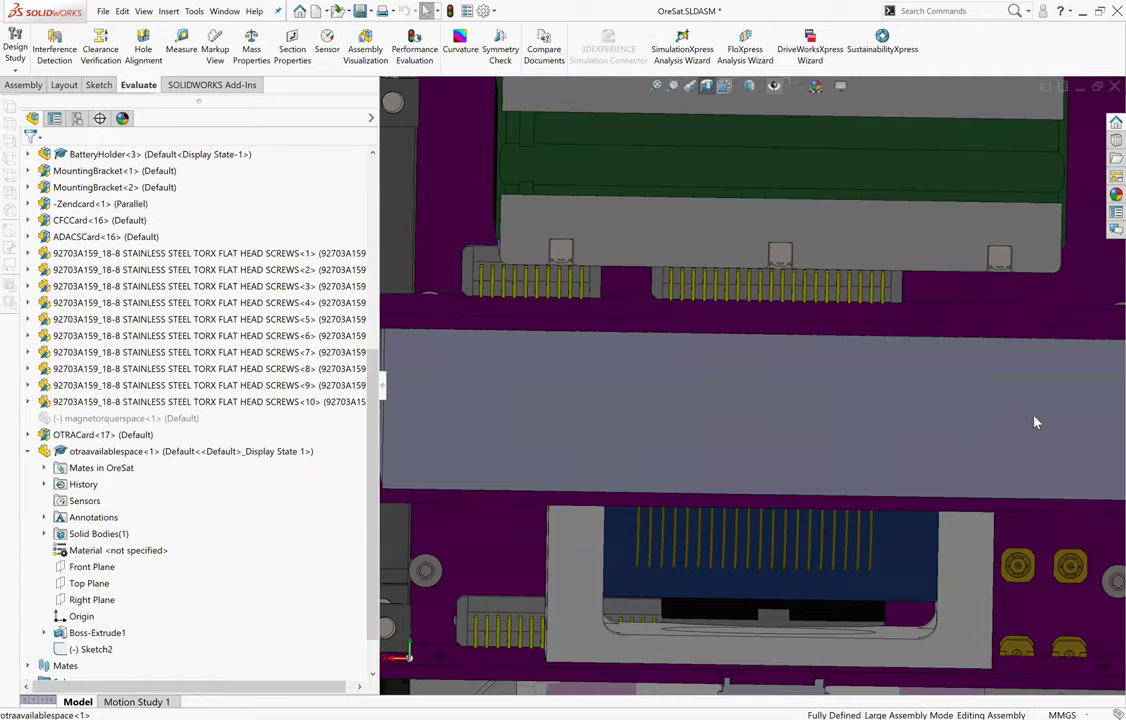
scroll(1035, 422, "up", 3)
scroll(975, 378, "down", 3)
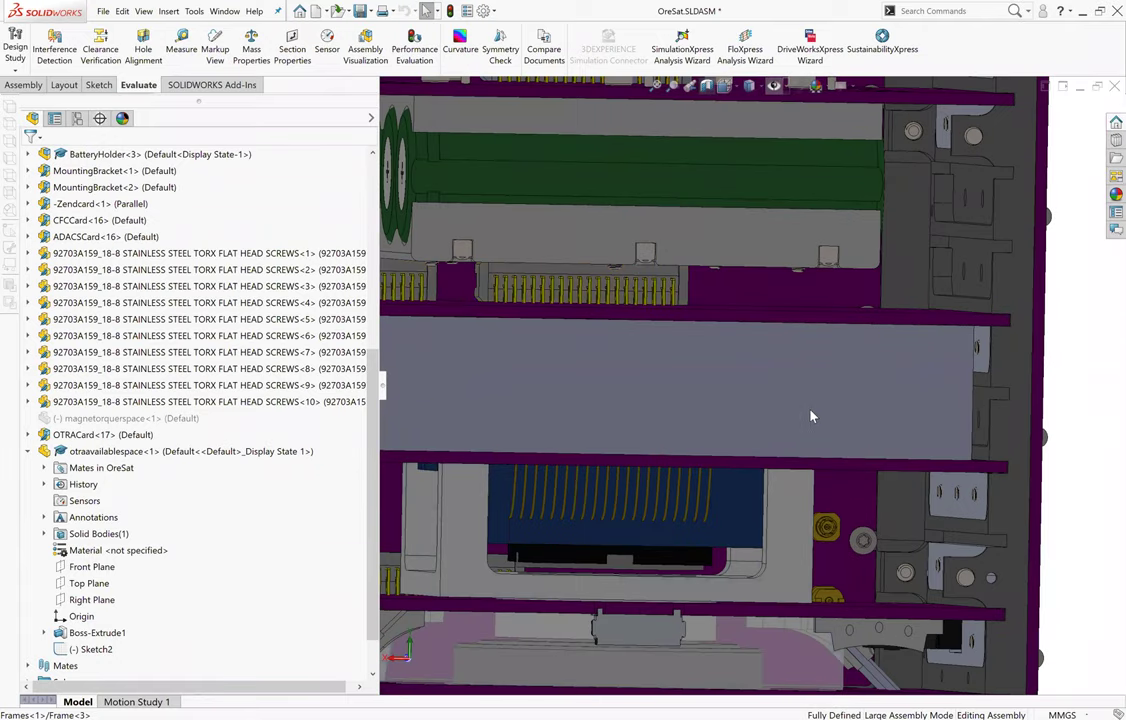
scroll(810, 414, "up", 3)
scroll(530, 380, "down", 2)
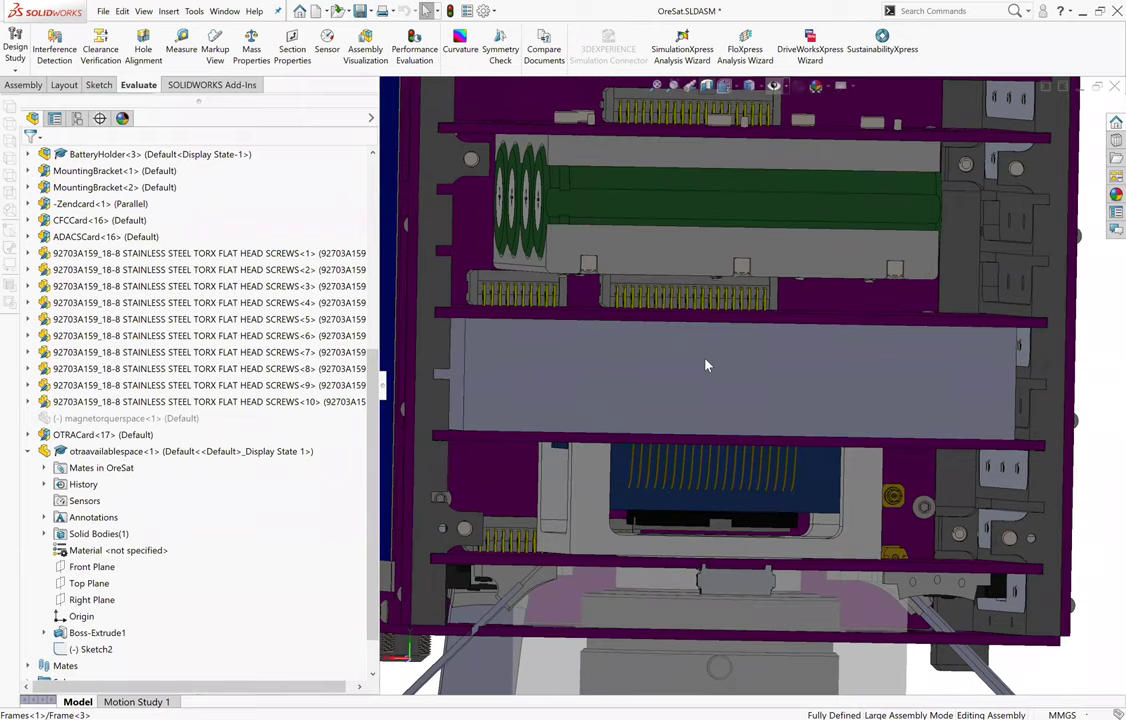
scroll(968, 374, "down", 2)
scroll(968, 370, "up", 3)
scroll(967, 343, "down", 4)
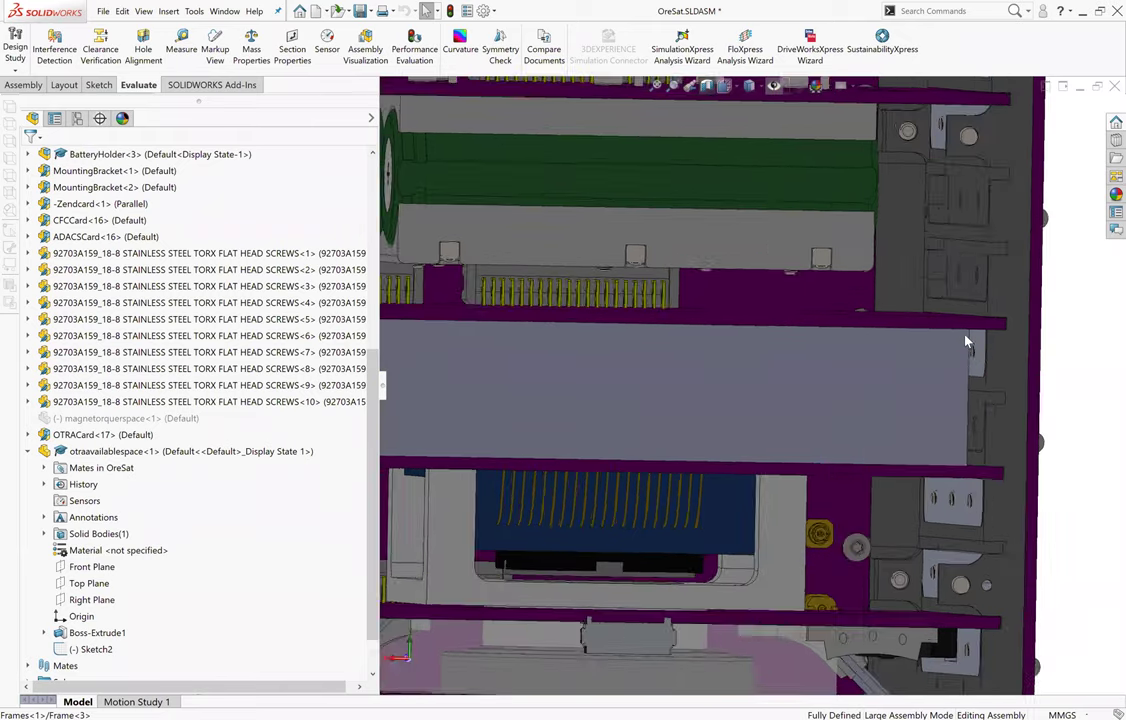
Examine the gap between the plate's side edge and the screw ends protruding from the frame rail.
scroll(962, 338, "down", 4)
scroll(950, 332, "up", 1)
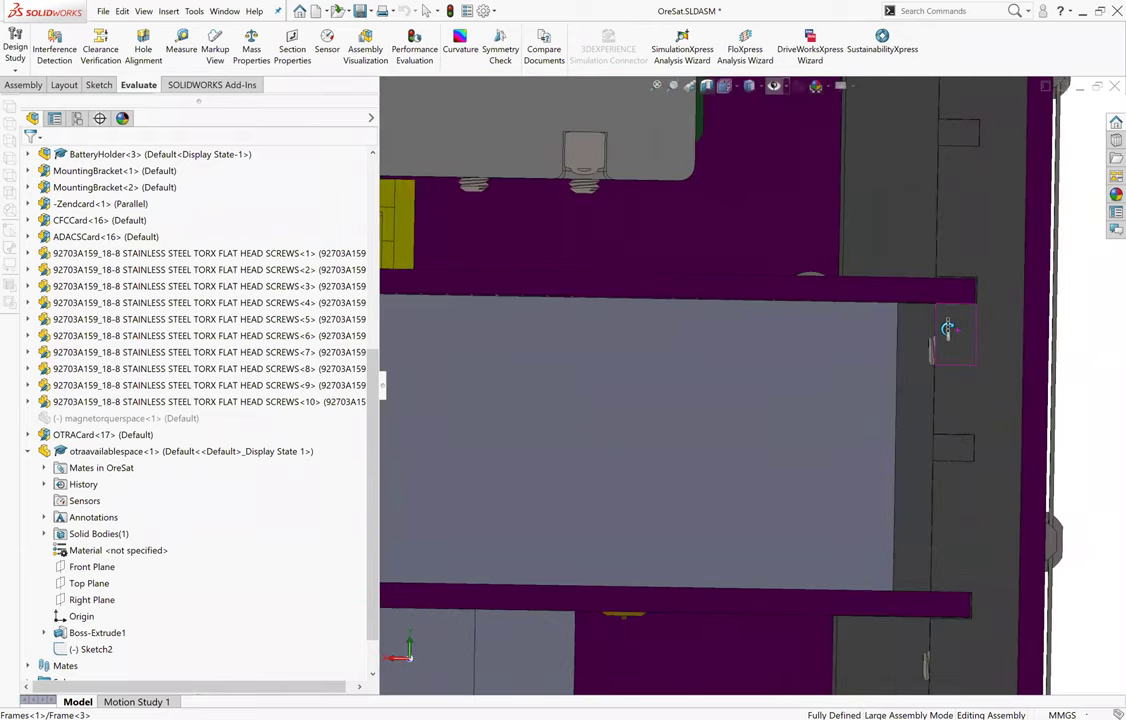
scroll(948, 327, "down", 1)
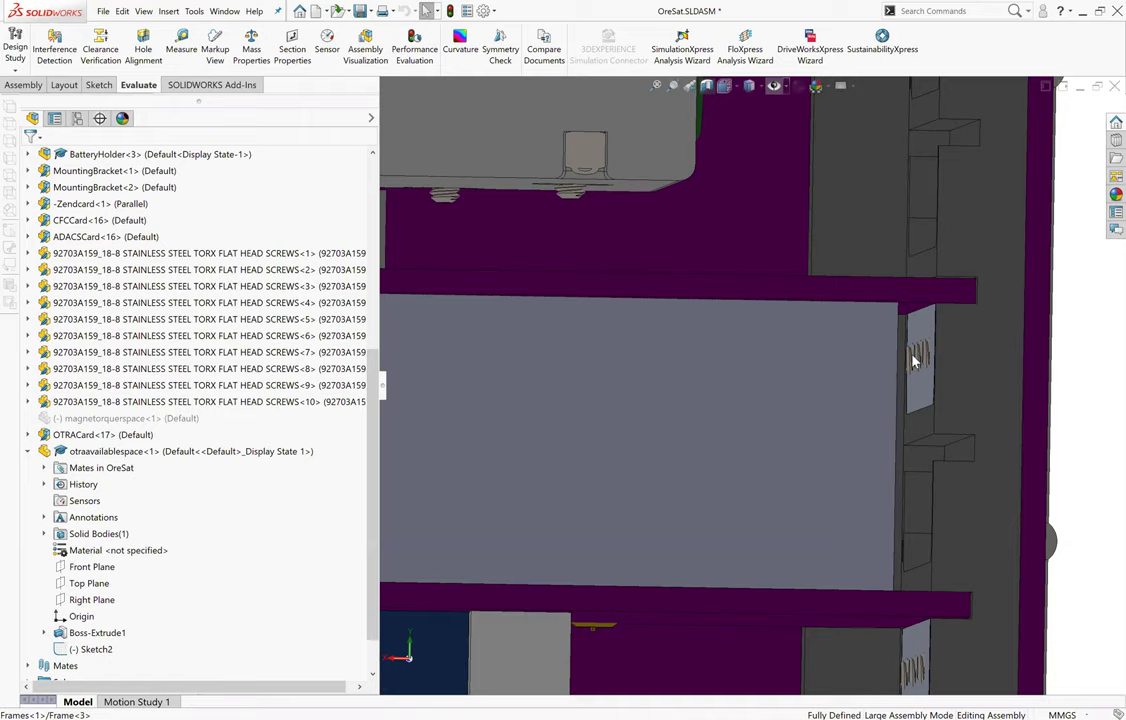
mouse_move(900, 442)
middle_mouse_down()
mouse_move(893, 436)
mouse_move(920, 412)
mouse_move(919, 449)
mouse_move(917, 427)
middle_mouse_up()
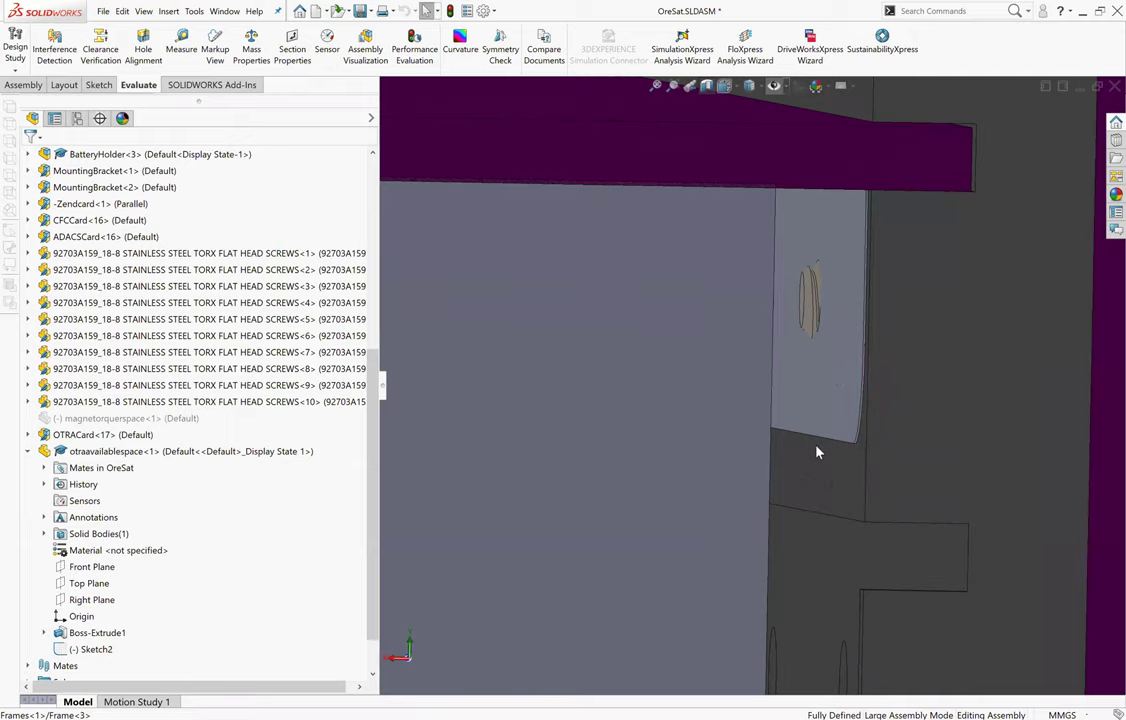
scroll(799, 360, "up", 3)
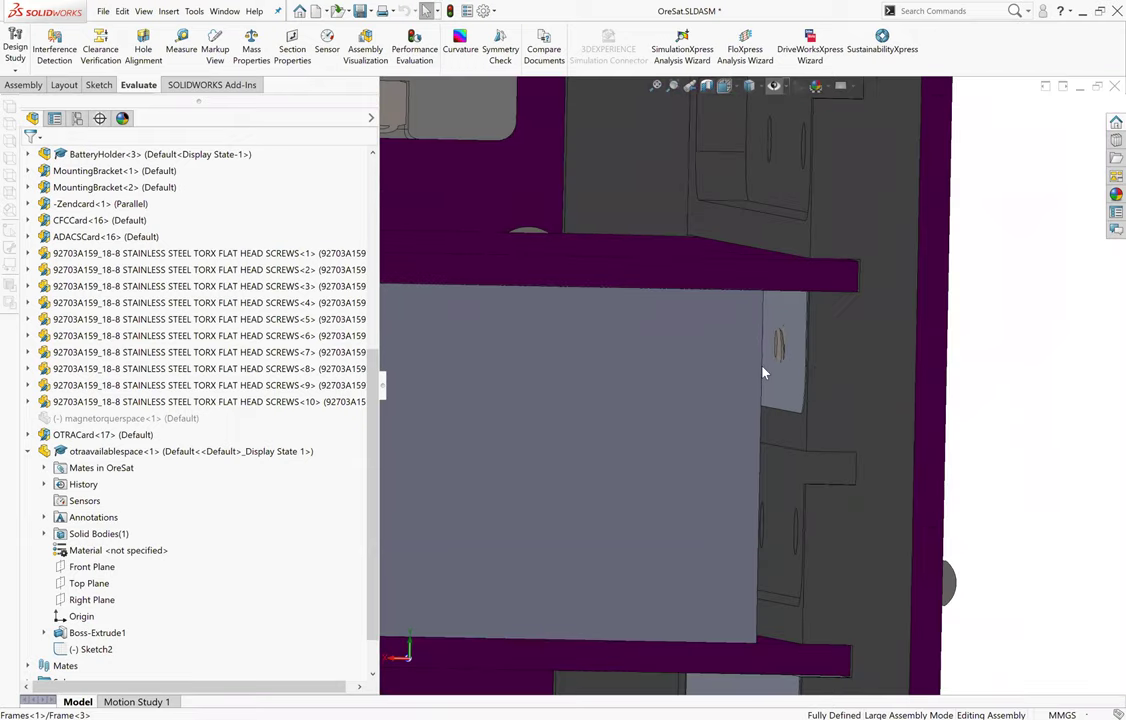
scroll(745, 355, "up", 3)
scroll(795, 325, "up", 2)
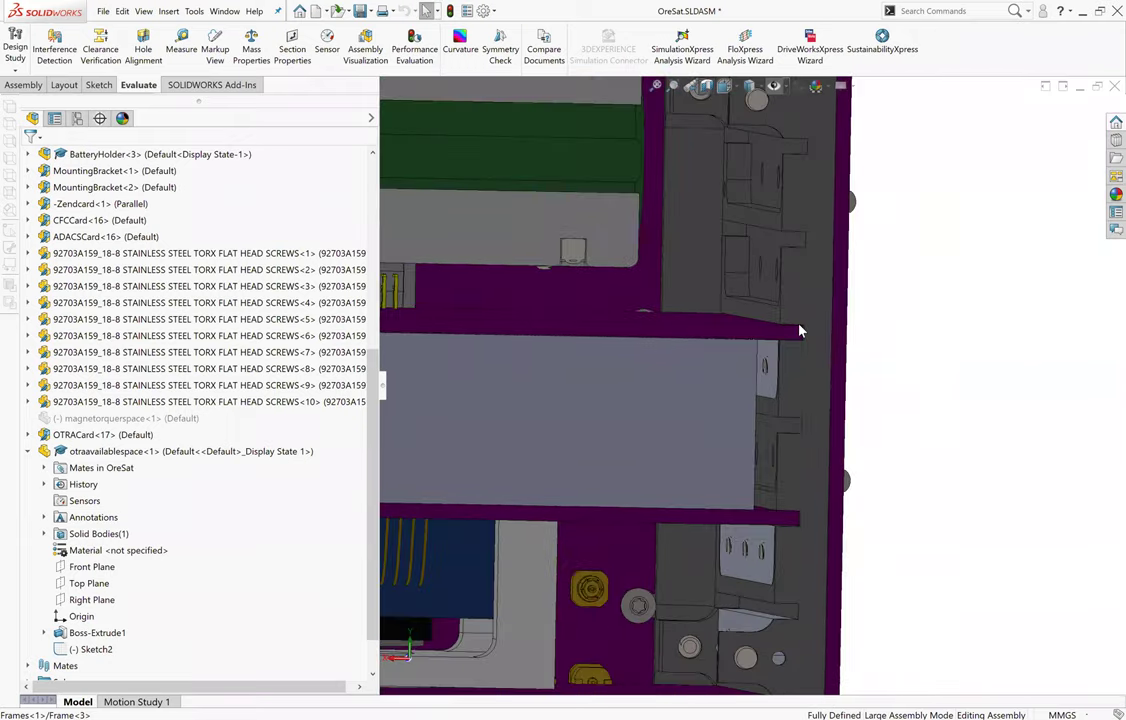
middle_click_drag(794, 327, 577, 312)
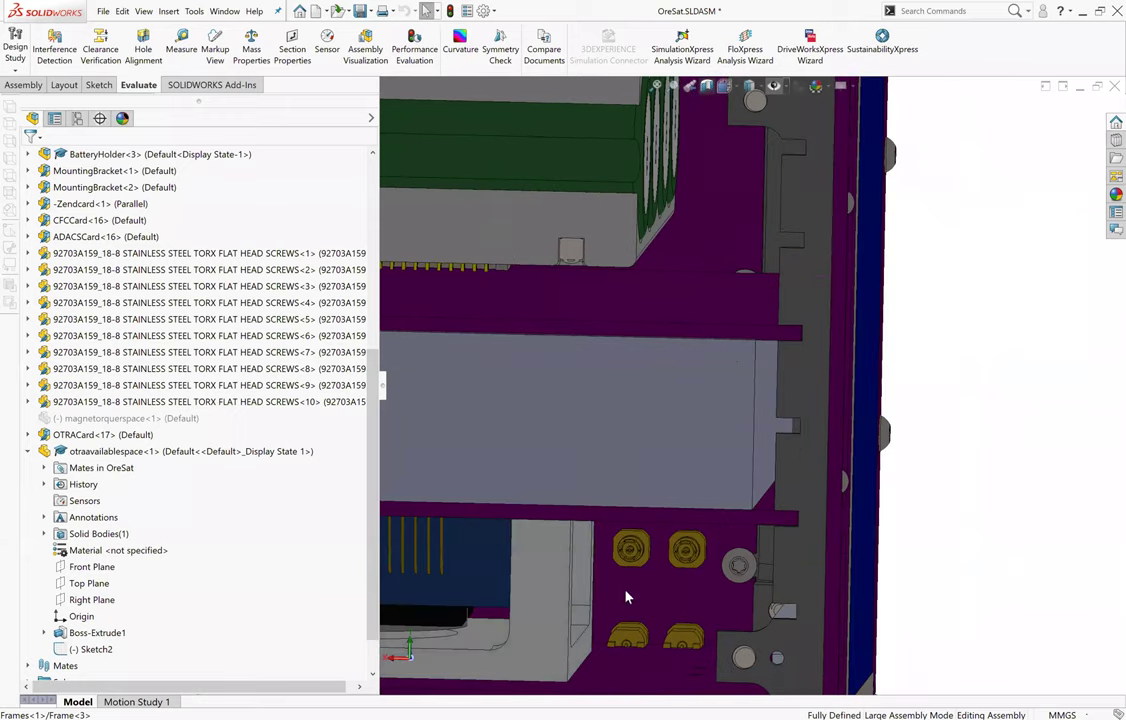
middle_click_drag(627, 597, 513, 163)
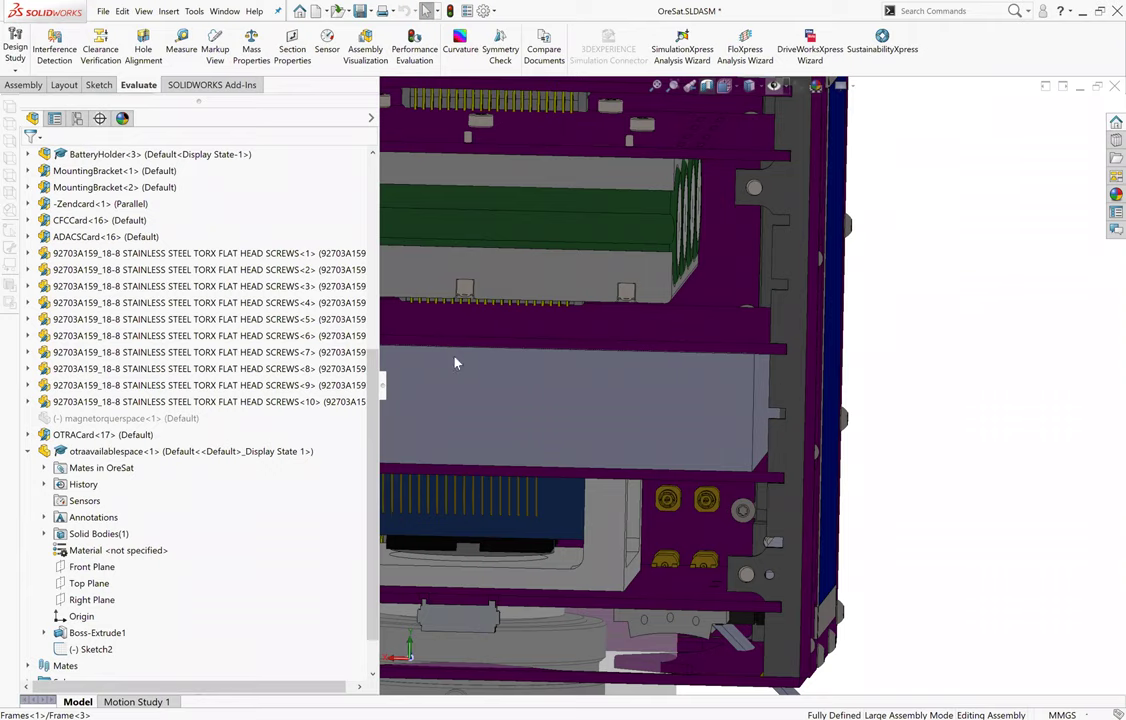
scroll(768, 379, "down", 5)
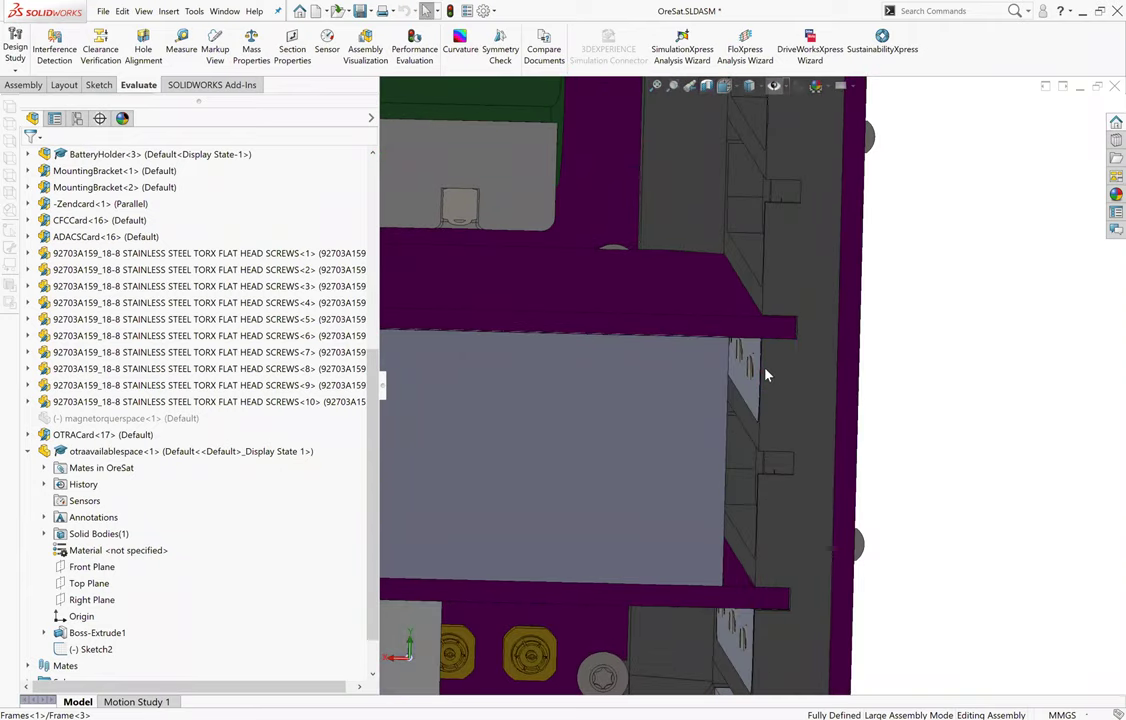
scroll(764, 372, "down", 2)
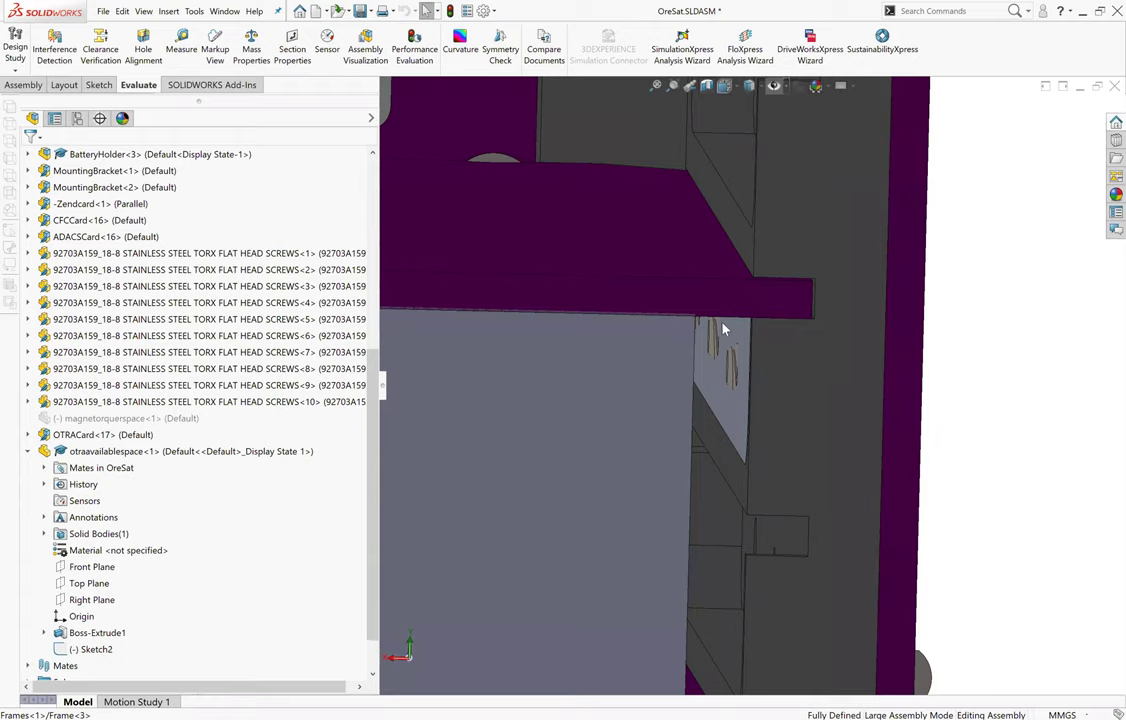
Measure the distance from the button-head cap screw's end edge to the side face of the otraavailablespace plate.
left_click(181, 48)
scroll(731, 370, "down", 1)
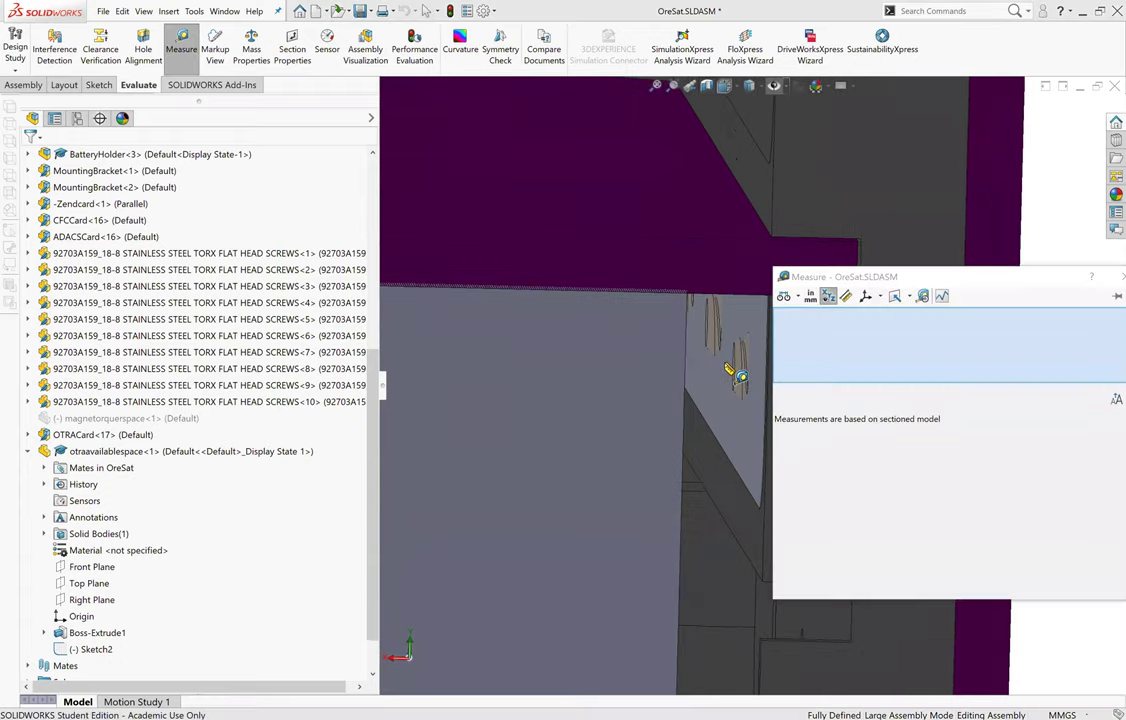
scroll(731, 372, "down", 2)
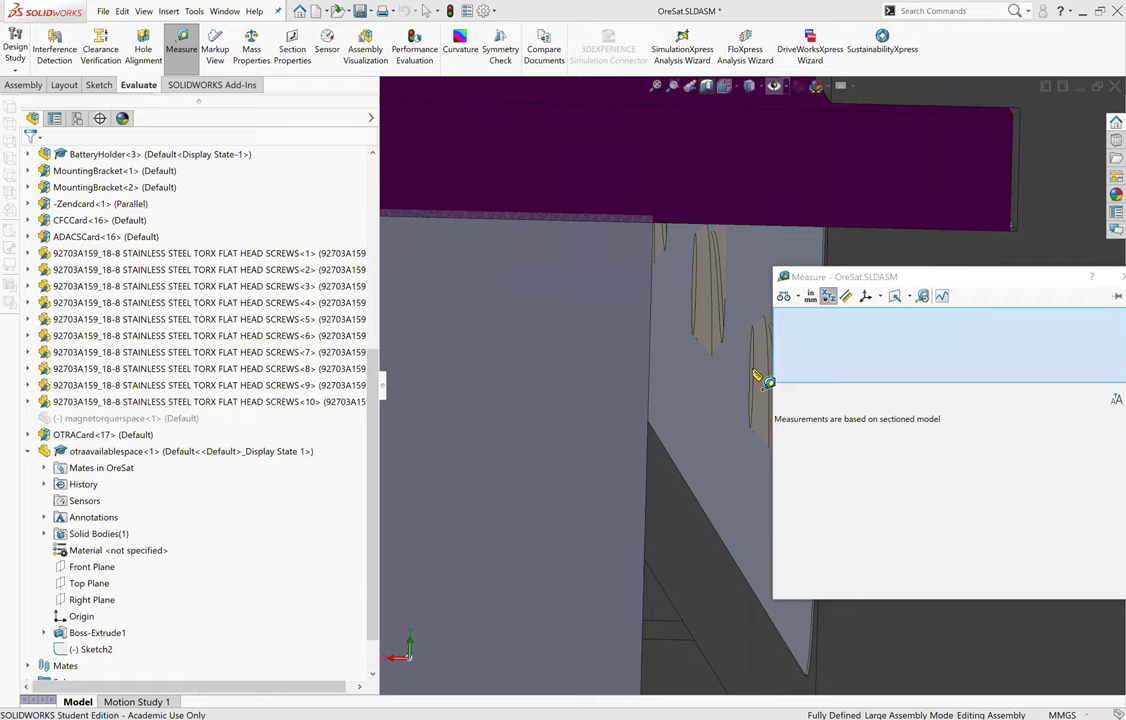
left_click(757, 375)
middle_click_drag(757, 375, 730, 663)
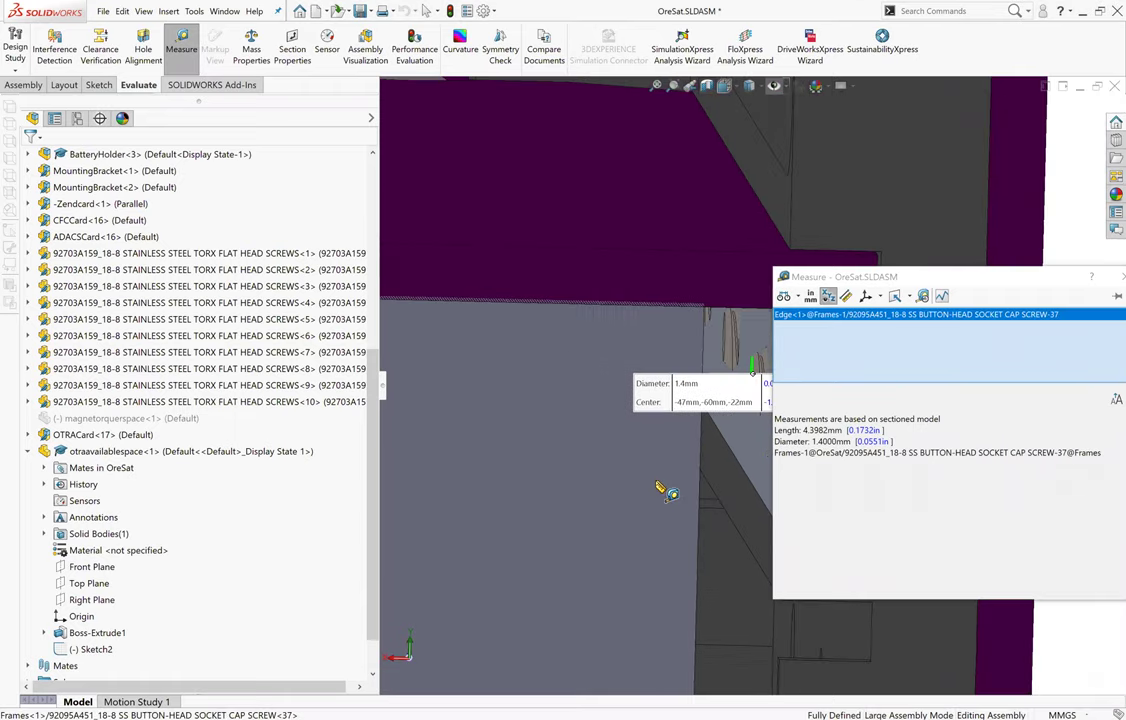
scroll(637, 473, "up", 1)
scroll(635, 468, "up", 1)
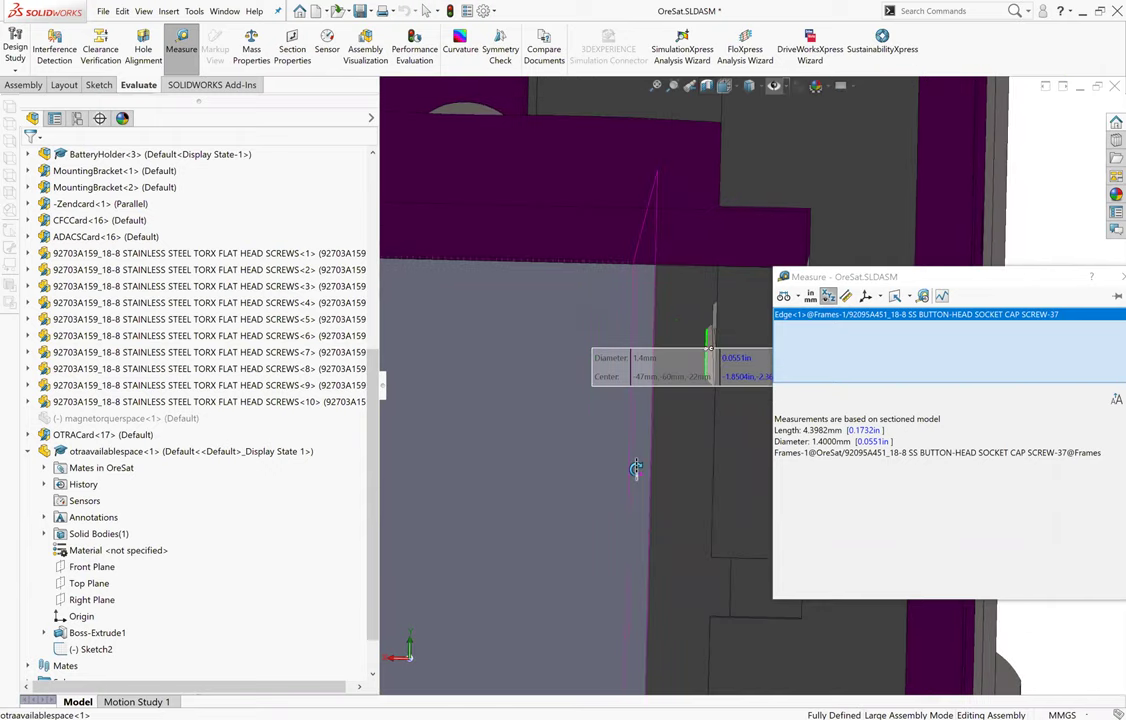
scroll(635, 468, "up", 2)
scroll(643, 452, "up", 1)
left_click(638, 443)
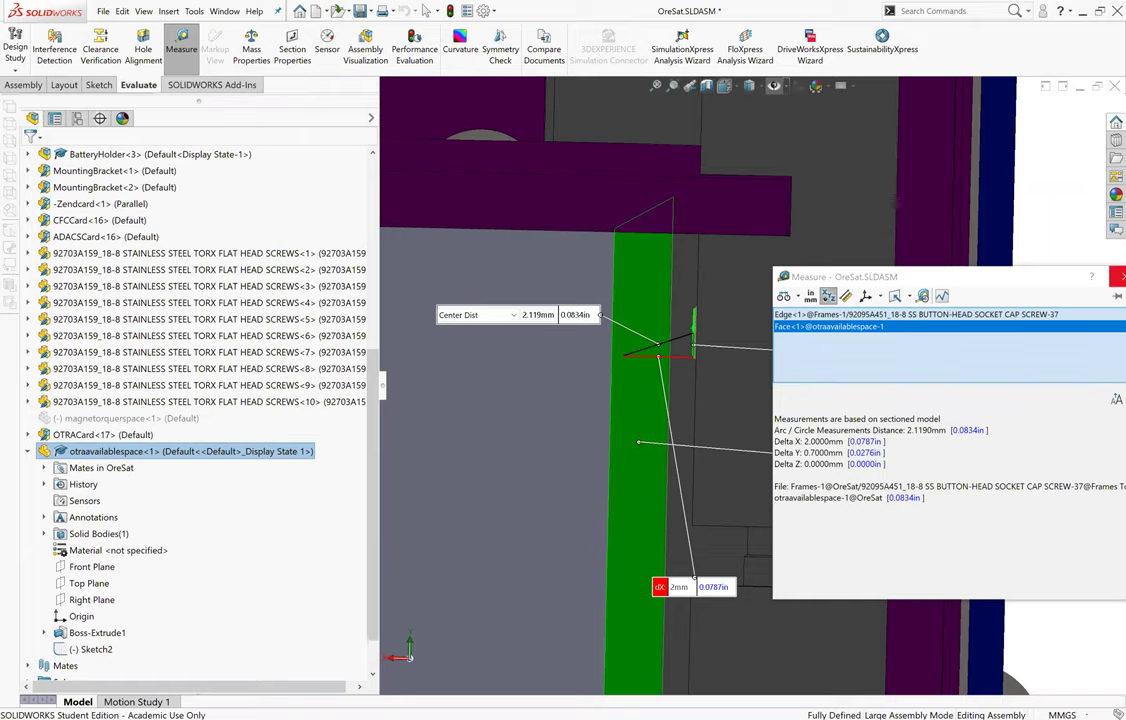
left_click(1120, 276)
Examine the plate's clearance at the opposite frame rail and its place in the whole card stack.
scroll(618, 391, "up", 2)
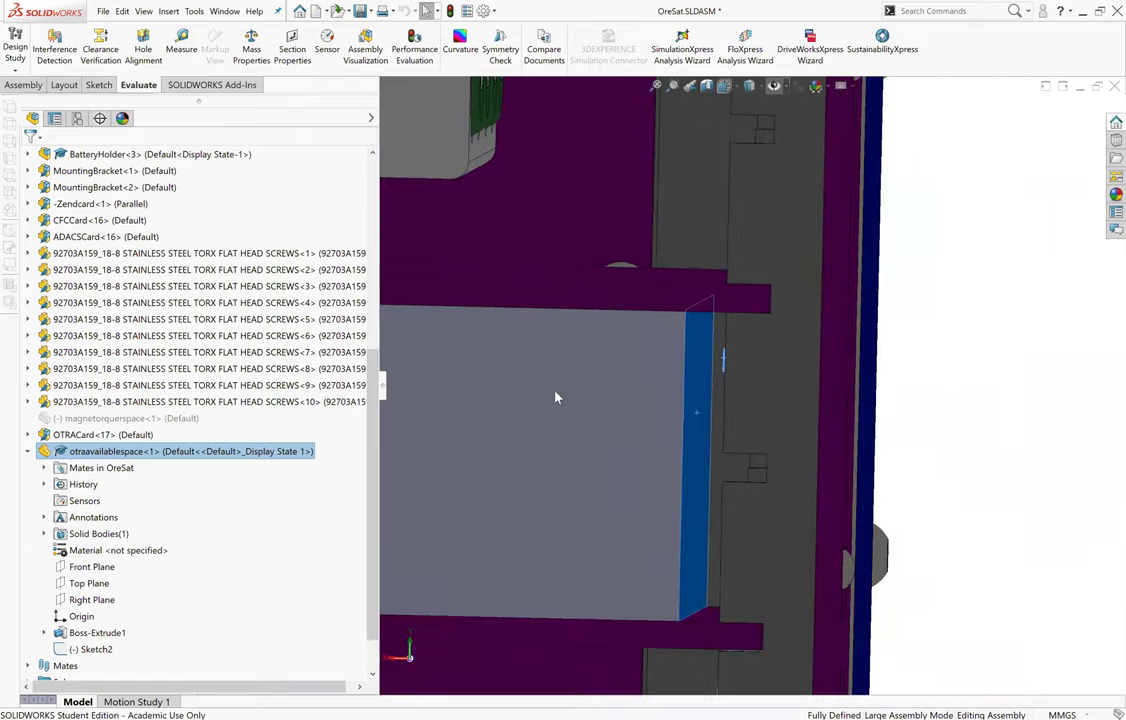
scroll(487, 362, "up", 5)
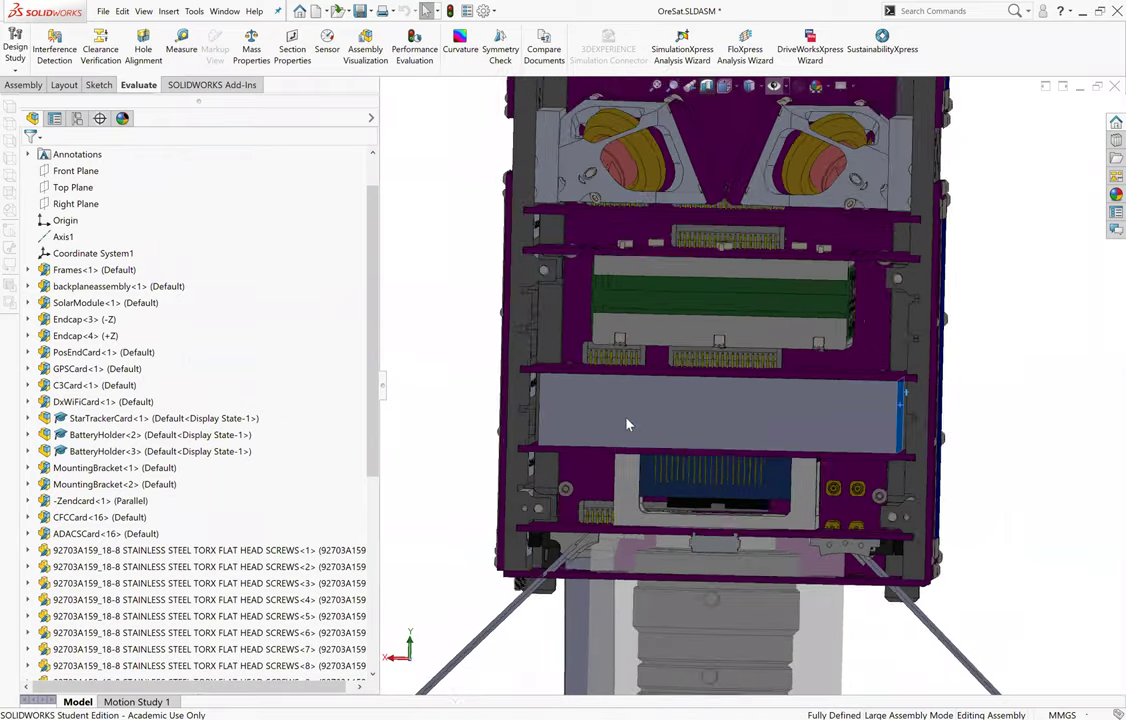
scroll(625, 416, "down", 6)
scroll(640, 418, "up", 3)
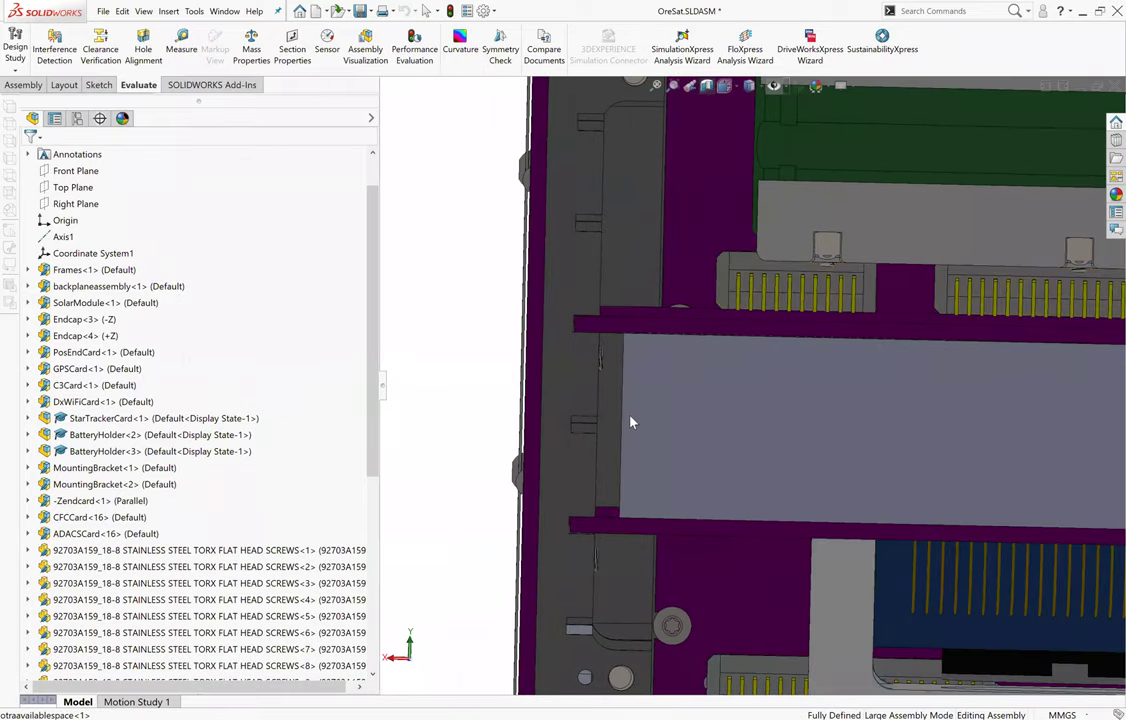
scroll(937, 378, "up", 3)
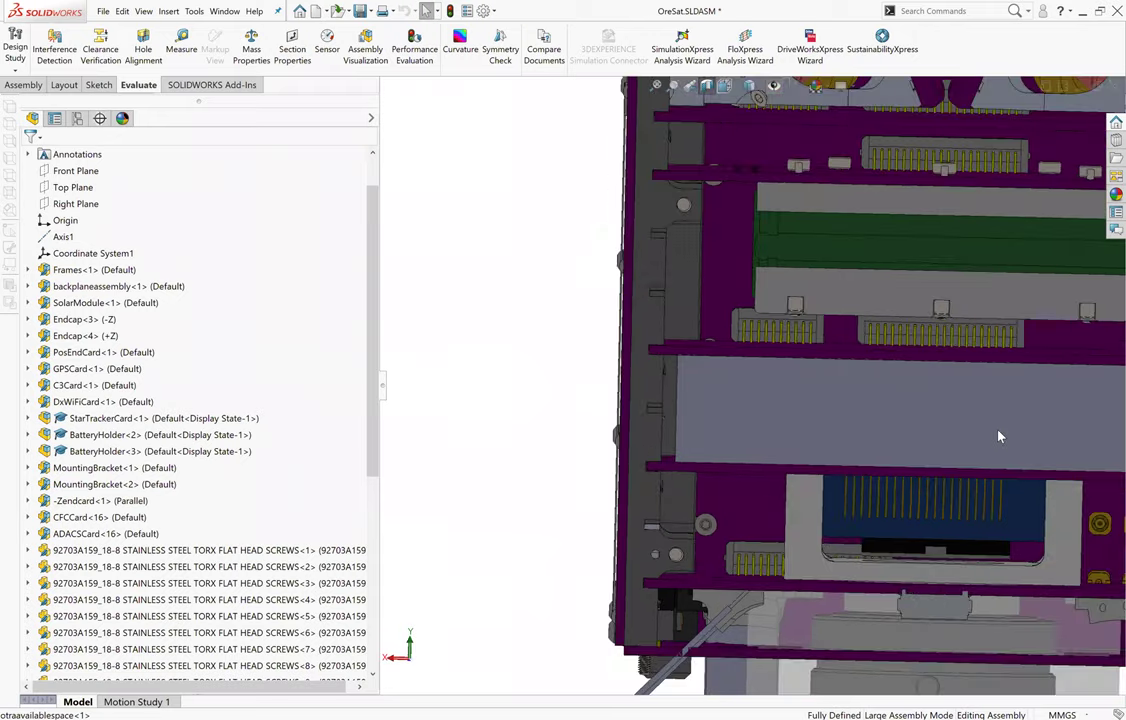
scroll(815, 404, "up", 3)
scroll(700, 370, "down", 6)
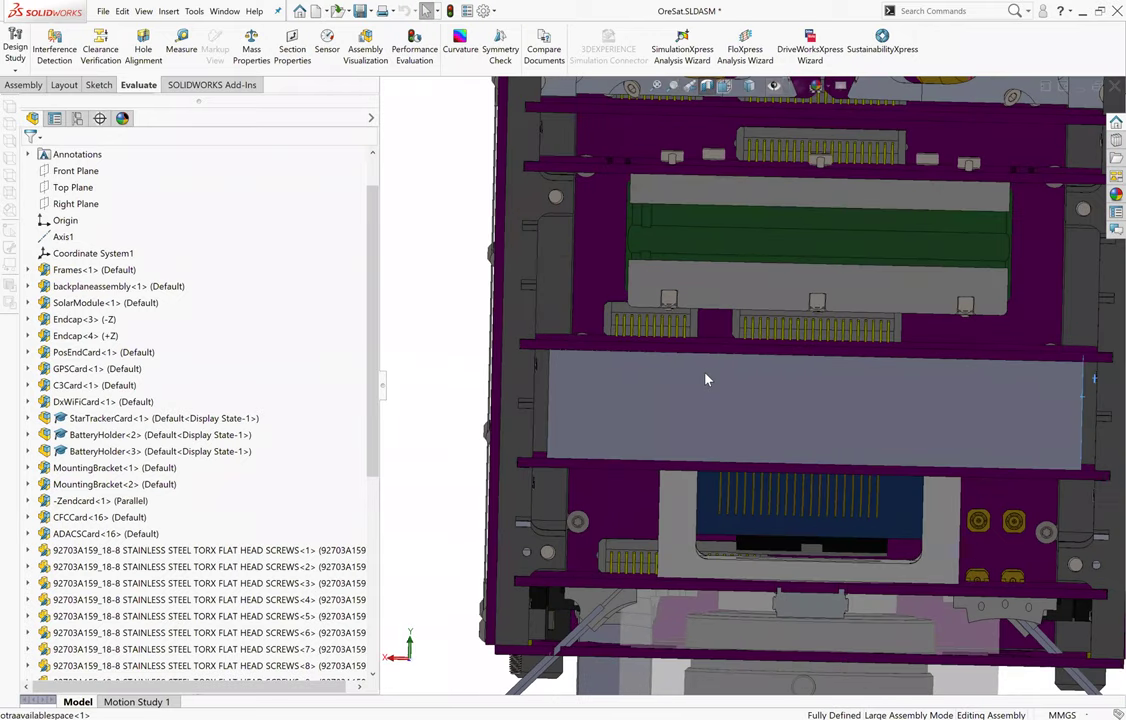
middle_click_drag(706, 370, 985, 409)
scroll(985, 409, "up", 10)
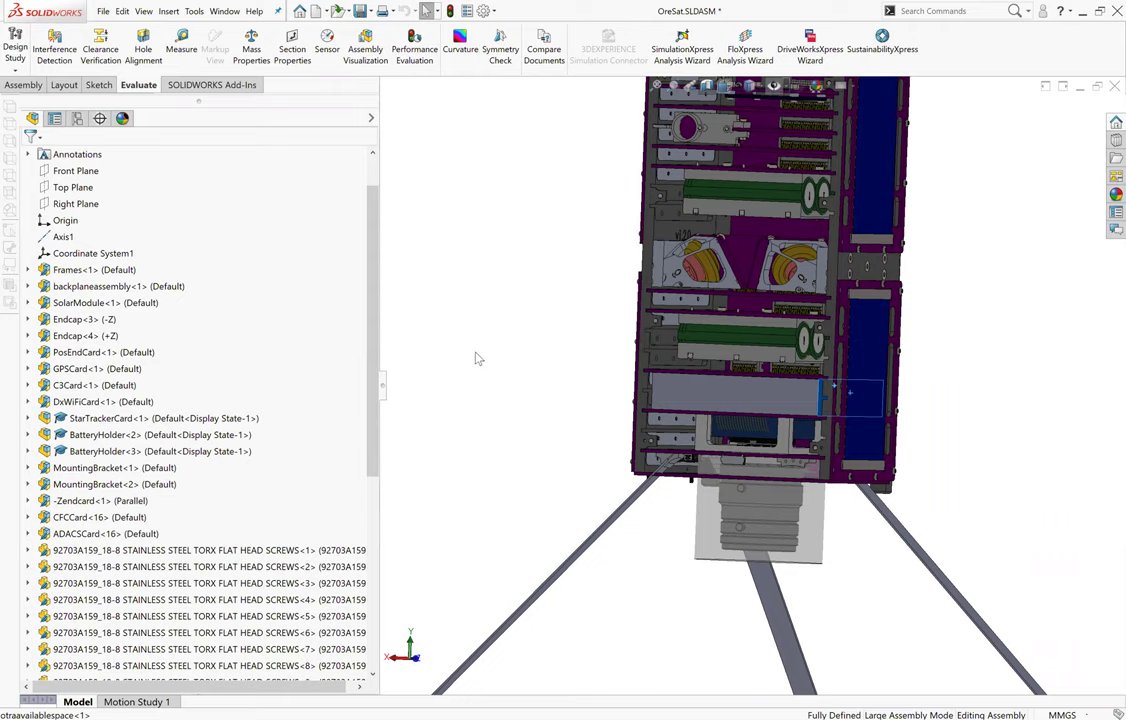
scroll(781, 380, "down", 5)
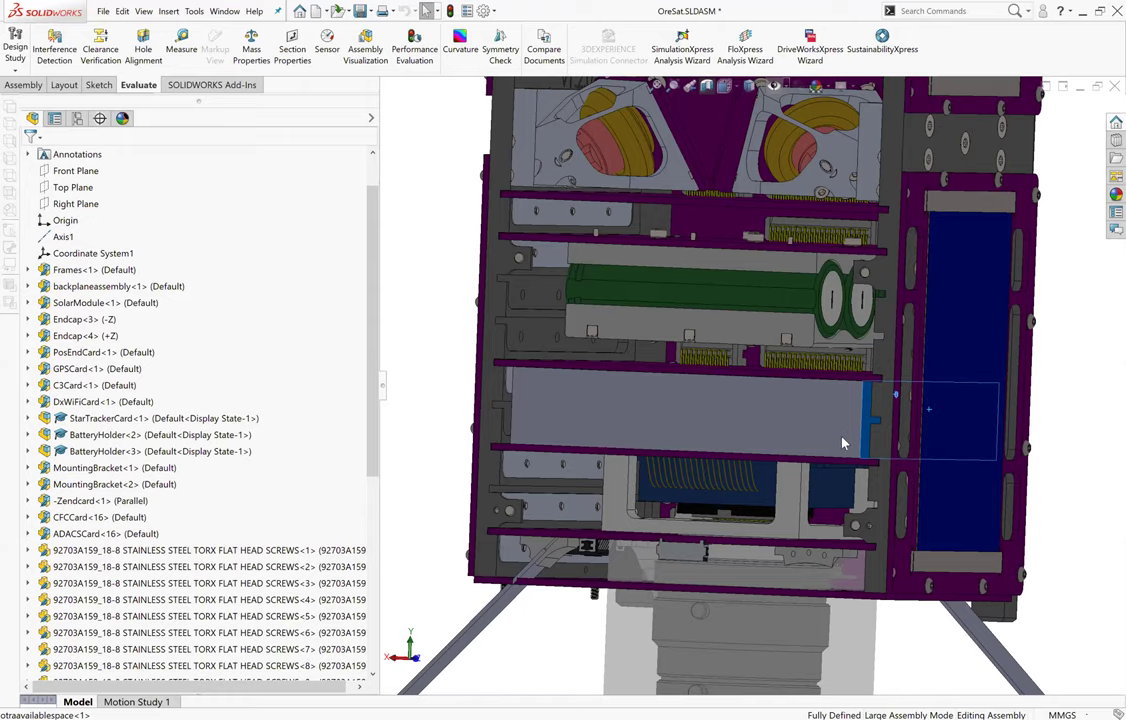
scroll(854, 436, "up", 1)
Examine the plate from the battery-end side of the satellite, checking its clearance to the frame screws and card connectors.
middle_click_drag(854, 436, 926, 355)
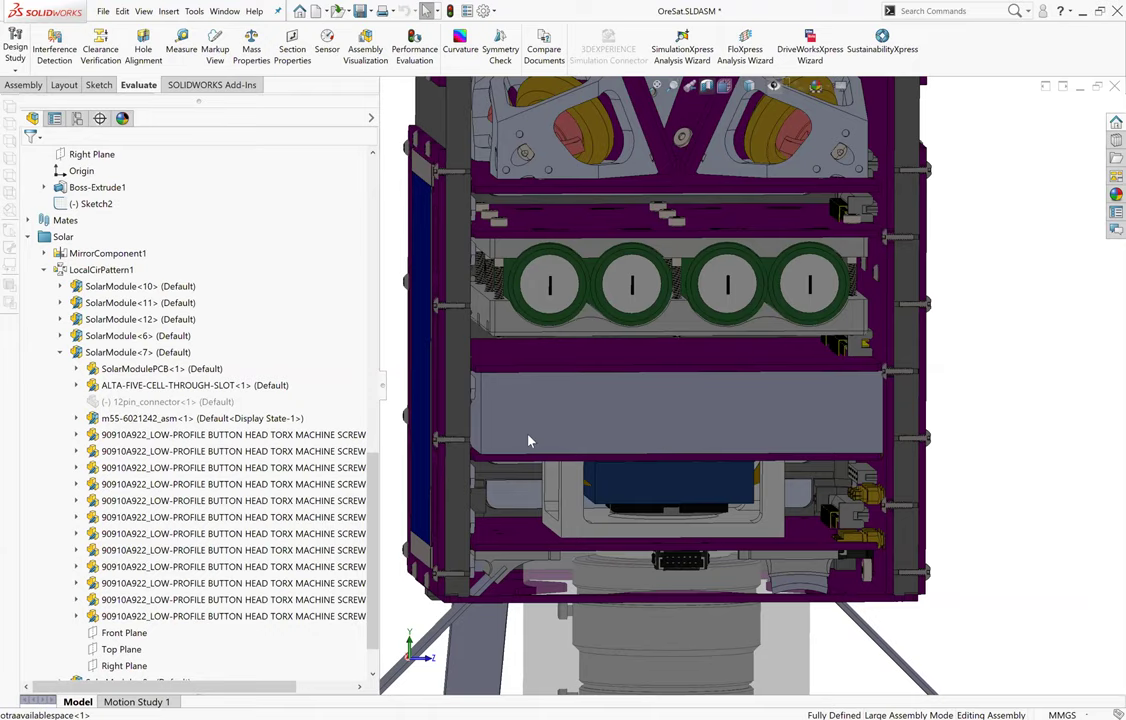
scroll(436, 347, "down", 5)
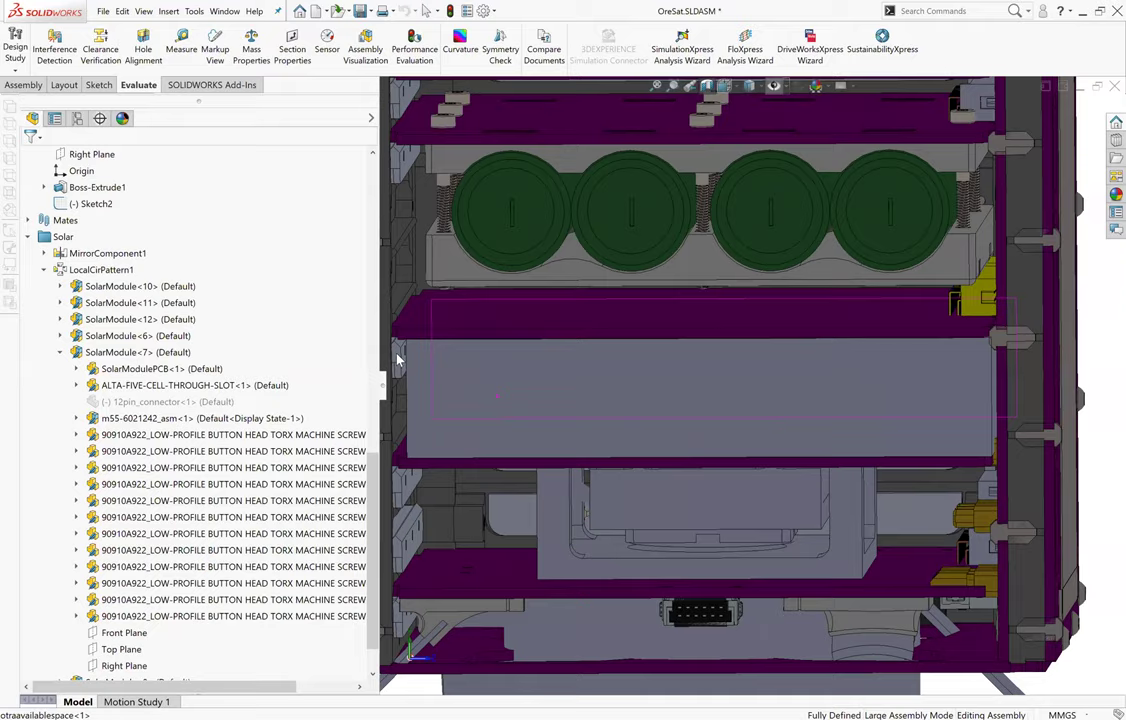
scroll(430, 370, "down", 3)
scroll(780, 369, "up", 3)
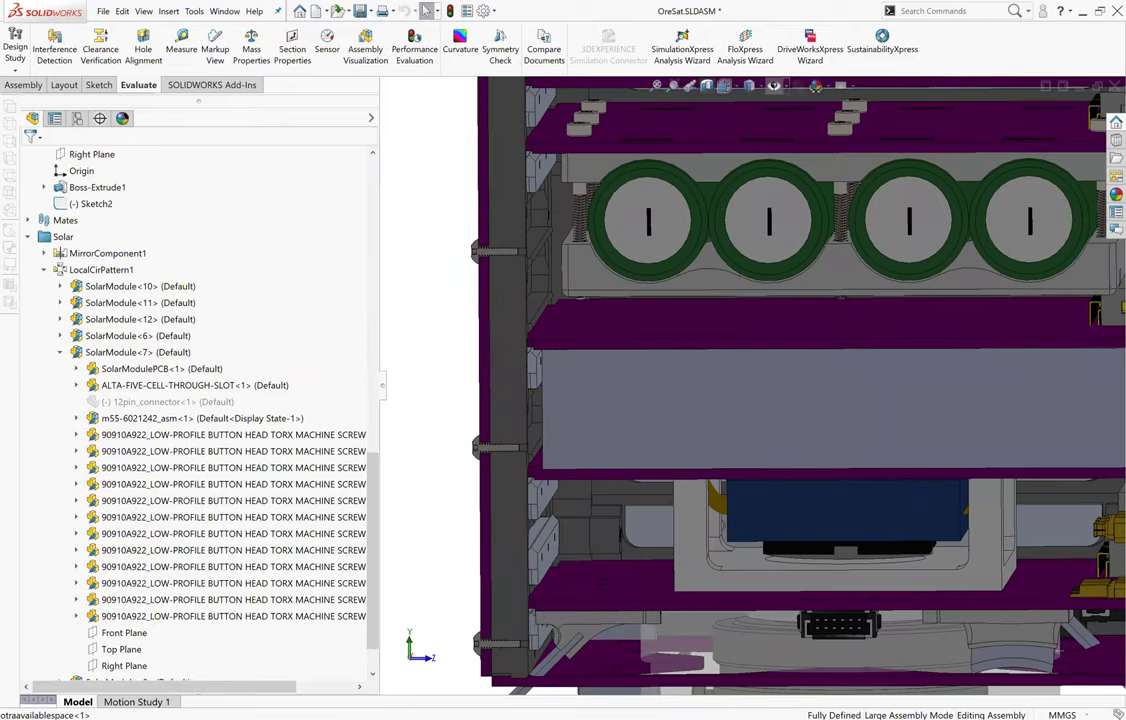
scroll(781, 314, "up", 3)
scroll(761, 405, "down", 3)
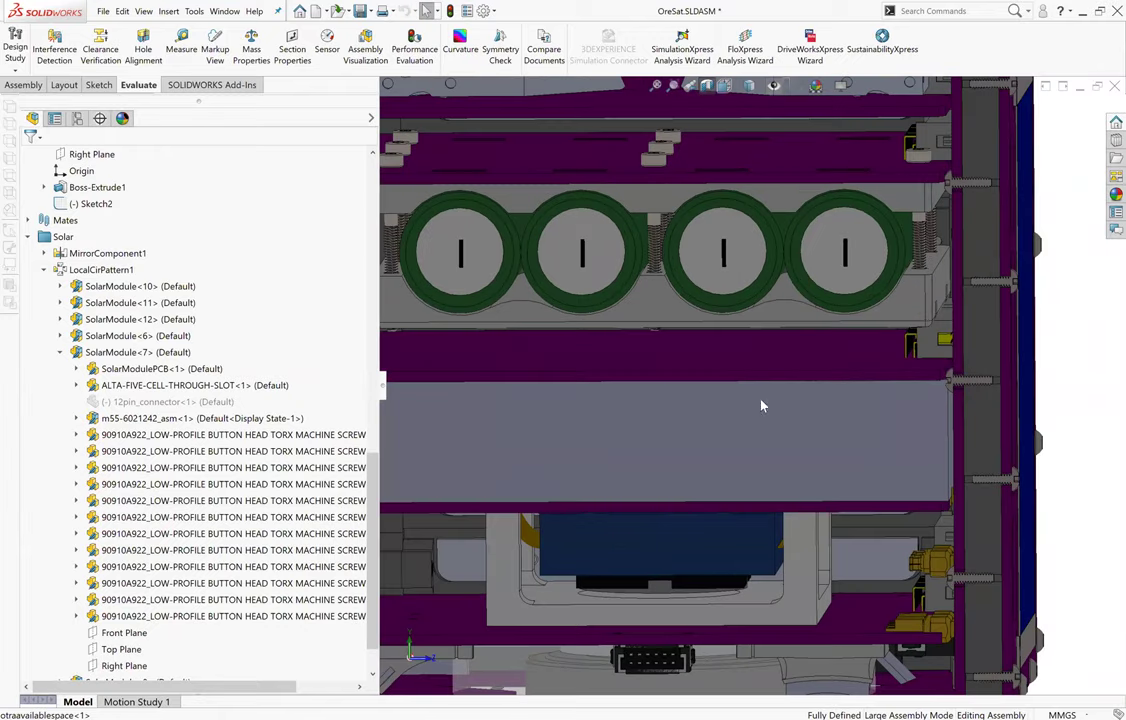
scroll(530, 457, "up", 3)
scroll(525, 405, "down", 4)
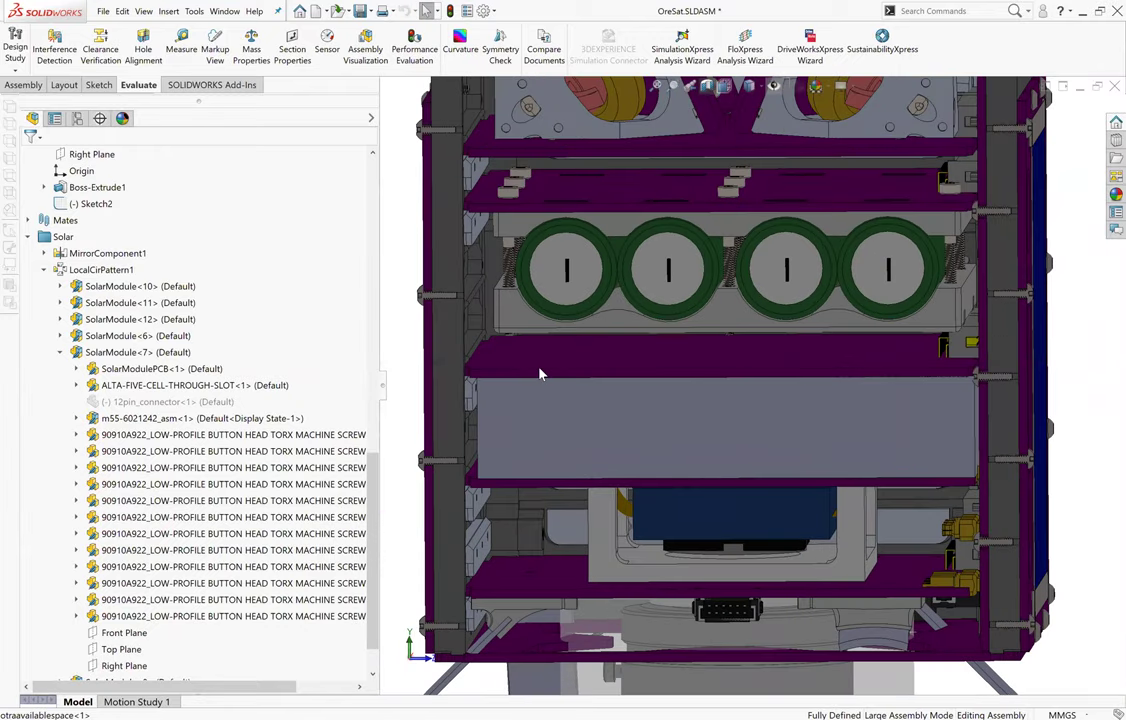
Measure the distance from the otraavailablespace plate's side face to the adjacent CardWedge face on the frame rail.
scroll(512, 403, "down", 1)
scroll(510, 402, "down", 2)
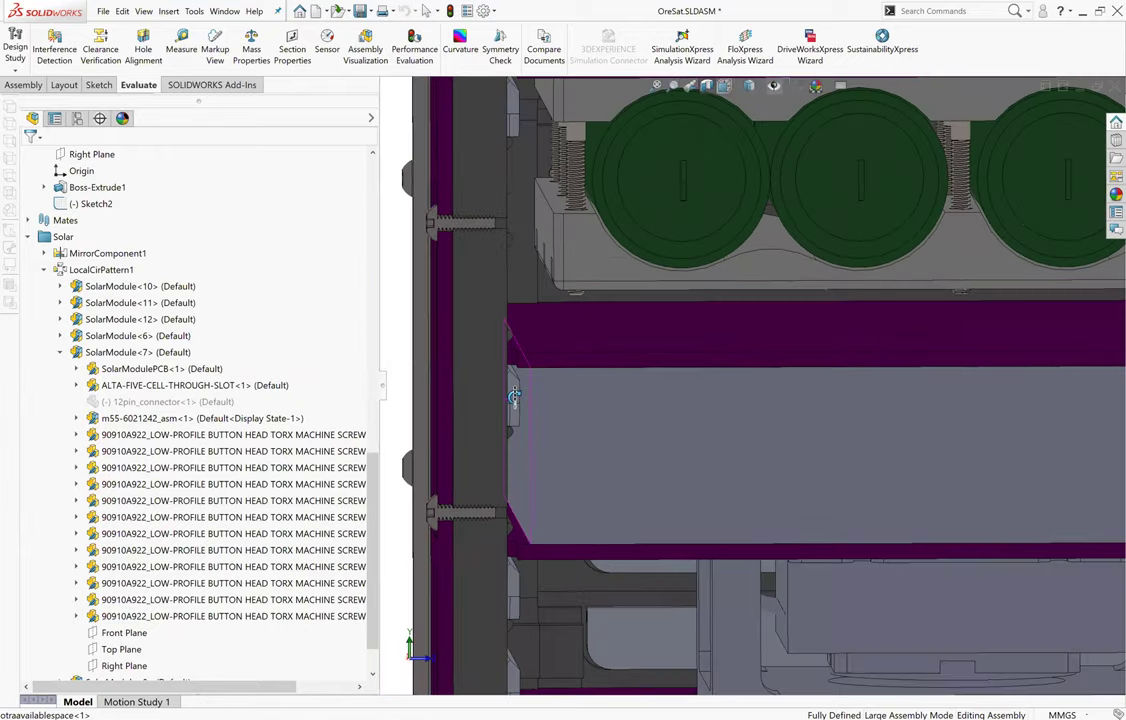
left_click(180, 50)
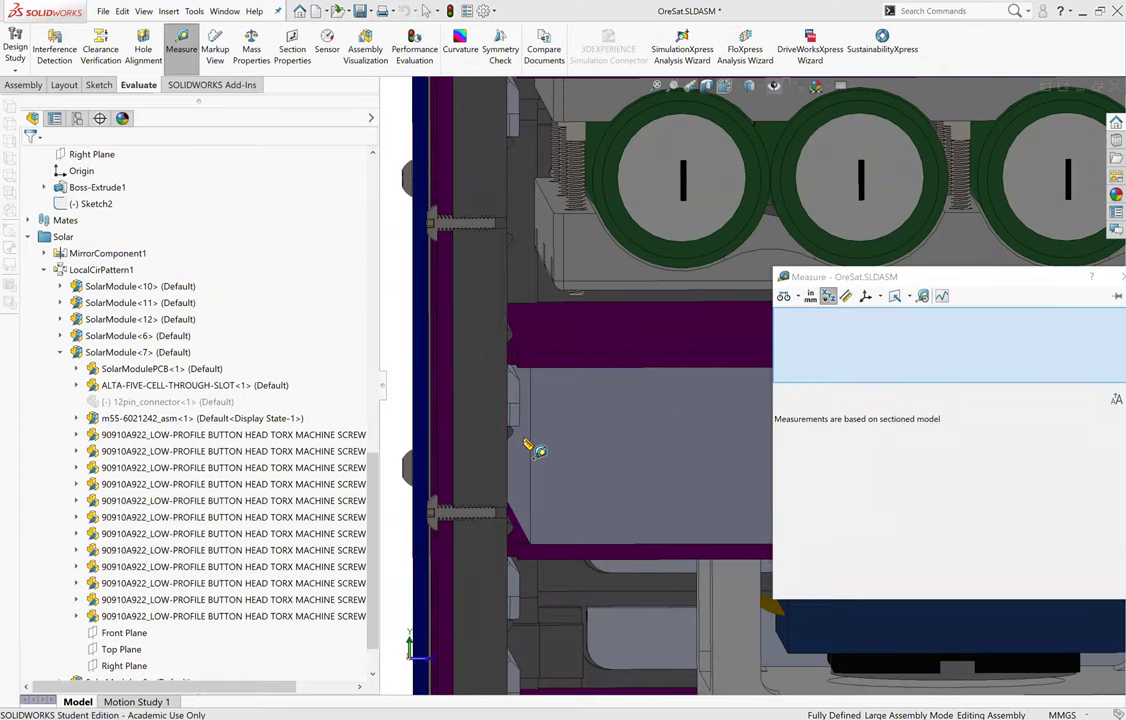
left_click(533, 389)
scroll(531, 387, "down", 3)
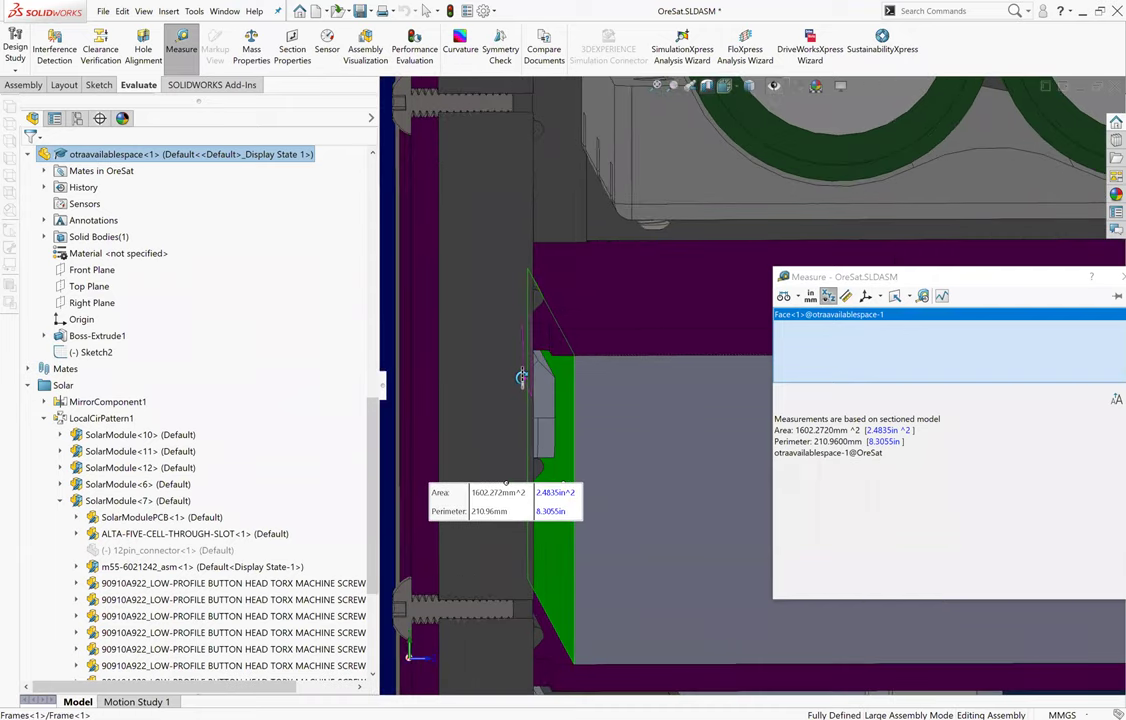
key("Right")
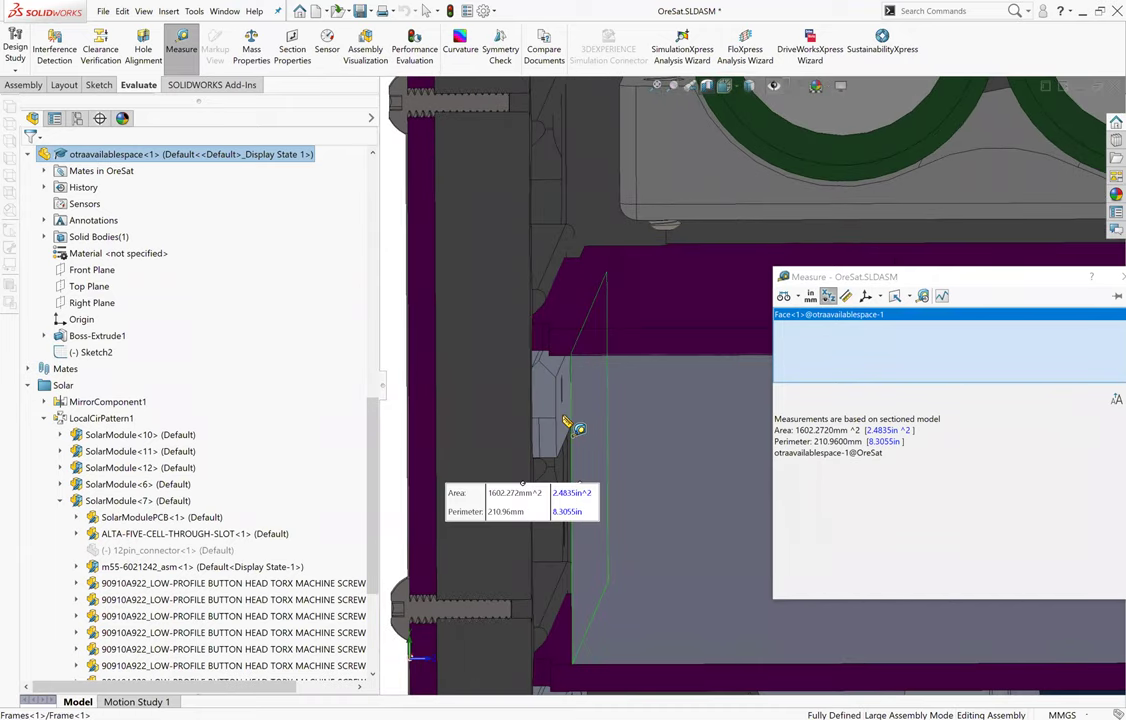
left_click(566, 422)
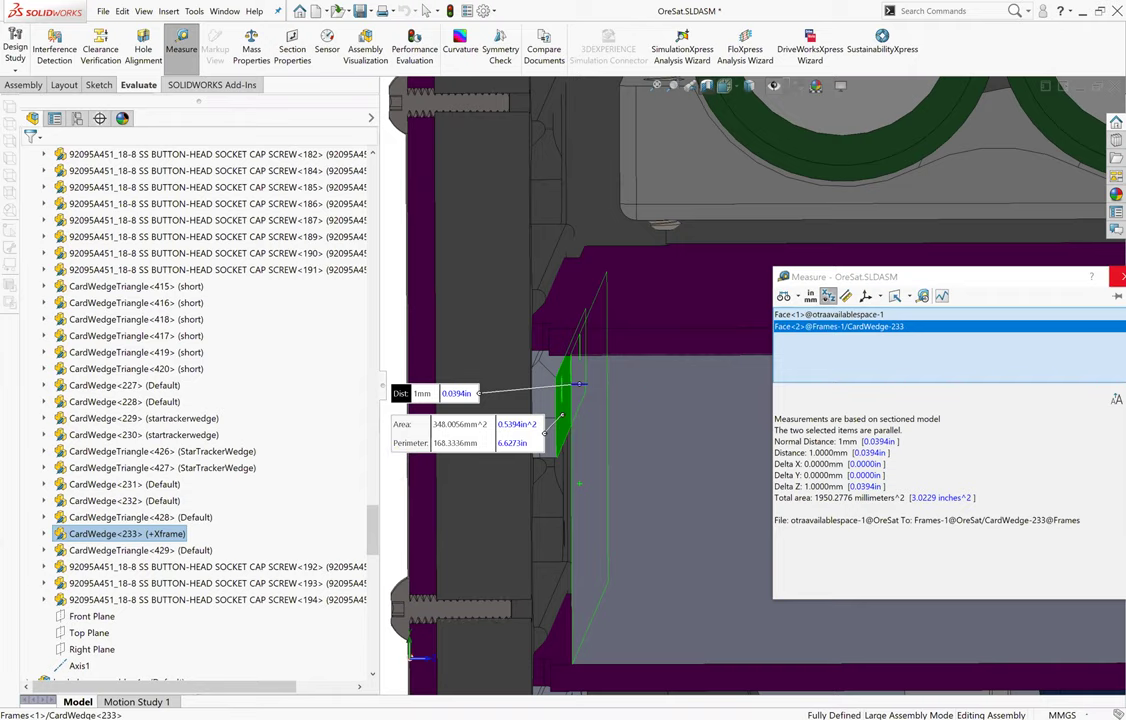
left_click(1121, 276)
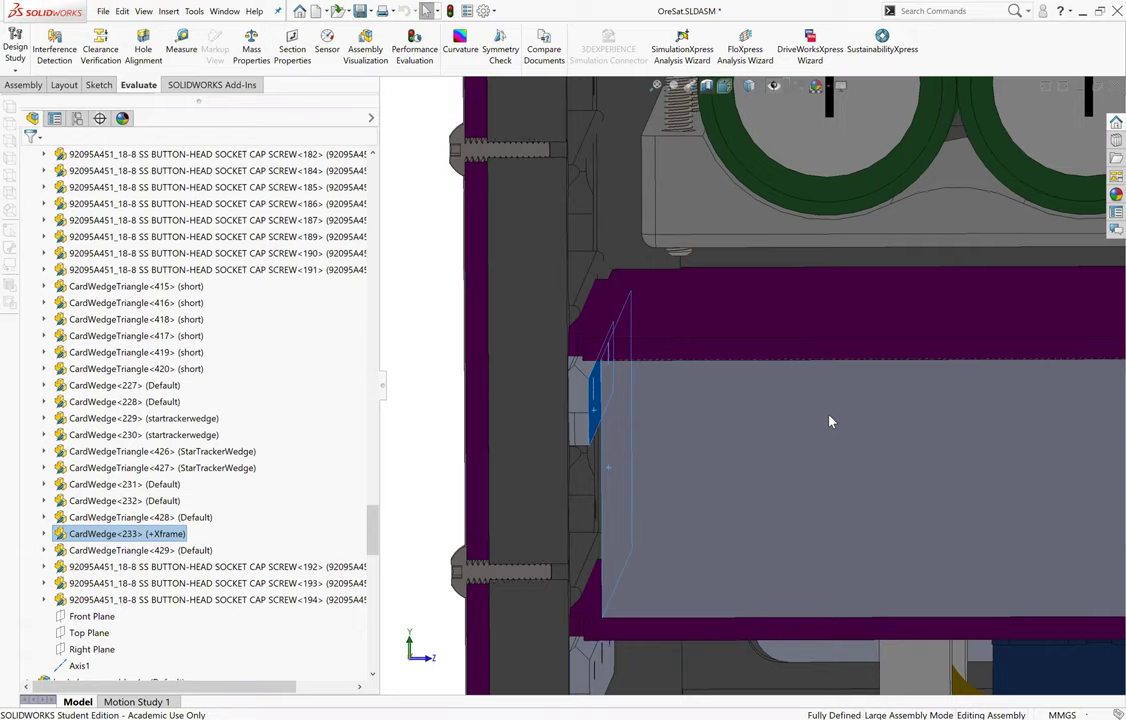
Examine the plate's fit in the card stack from the card wedge side across to the connector and screw side.
middle_click_drag(850, 427, 862, 433)
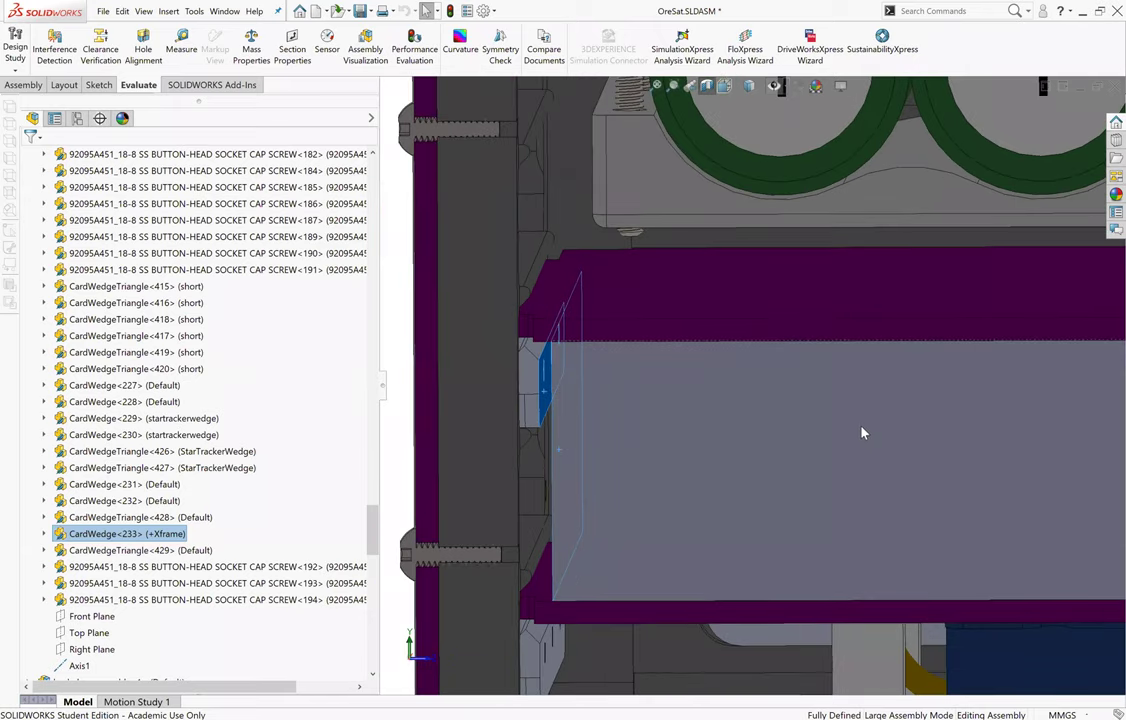
scroll(948, 467, "up", 8)
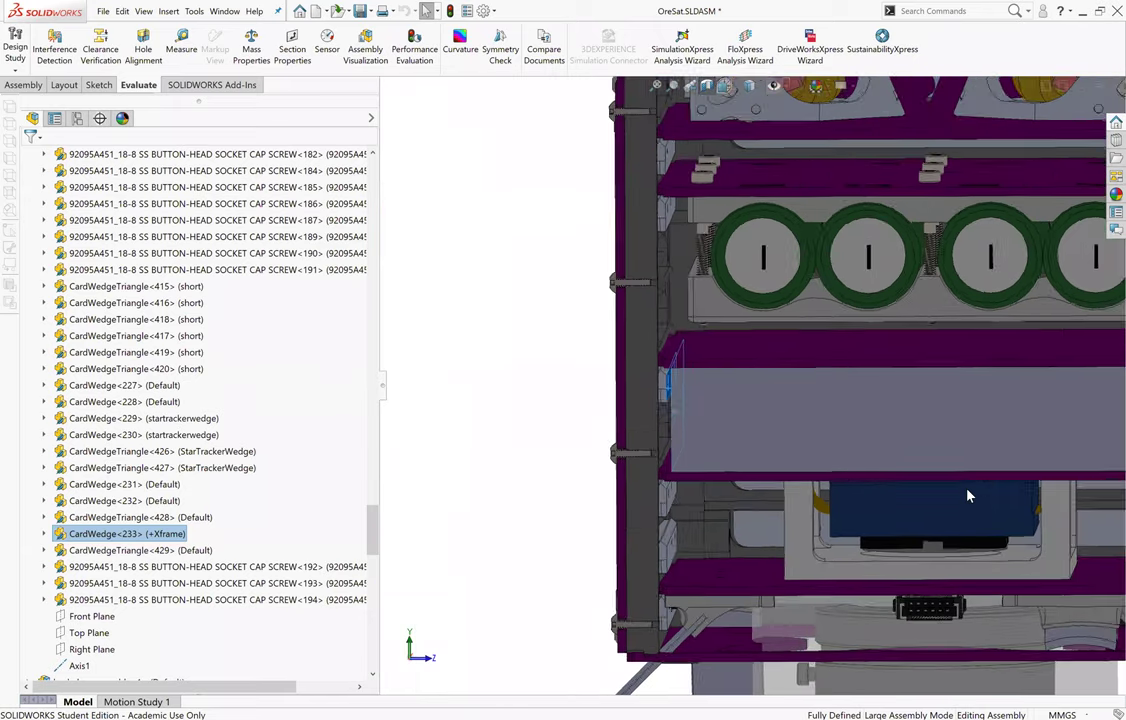
scroll(945, 383, "down", 2)
scroll(965, 372, "up", 3)
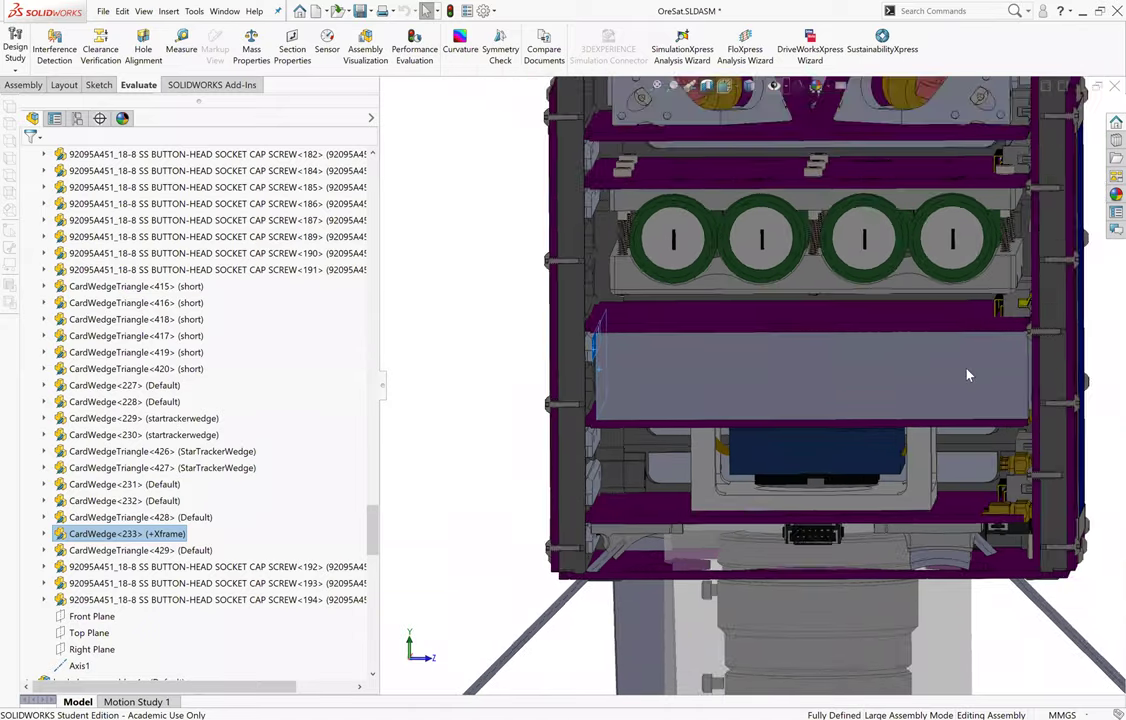
scroll(930, 317, "down", 5)
scroll(918, 306, "down", 2)
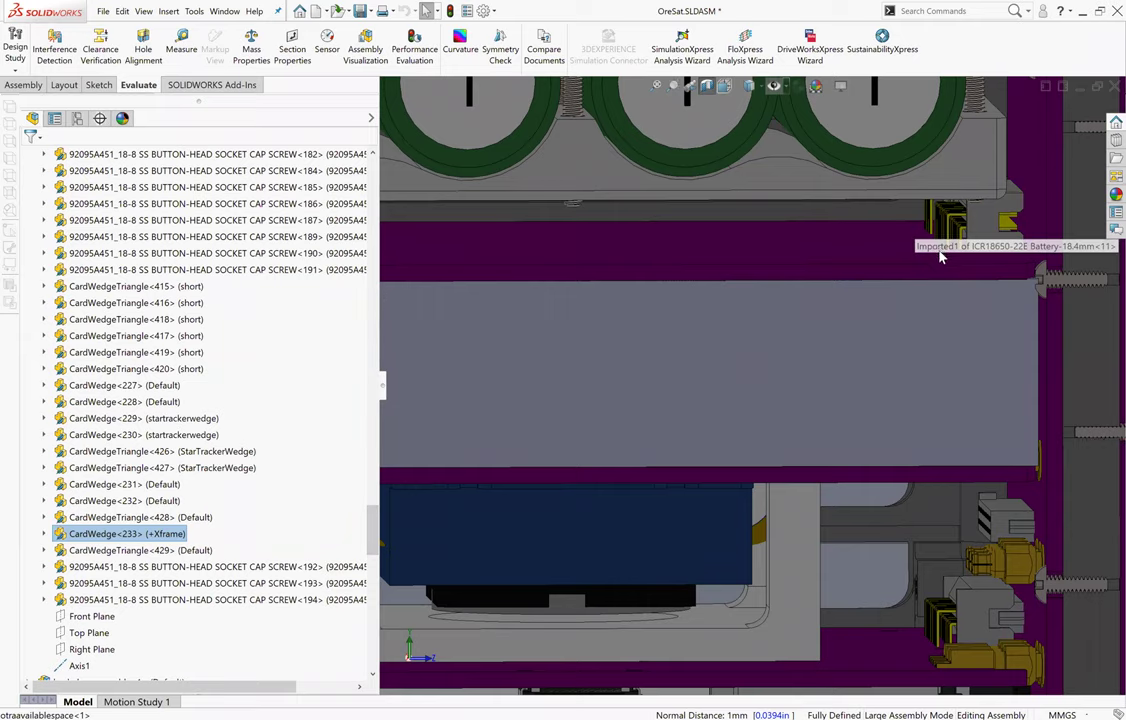
scroll(930, 238, "up", 2)
scroll(772, 415, "down", 2)
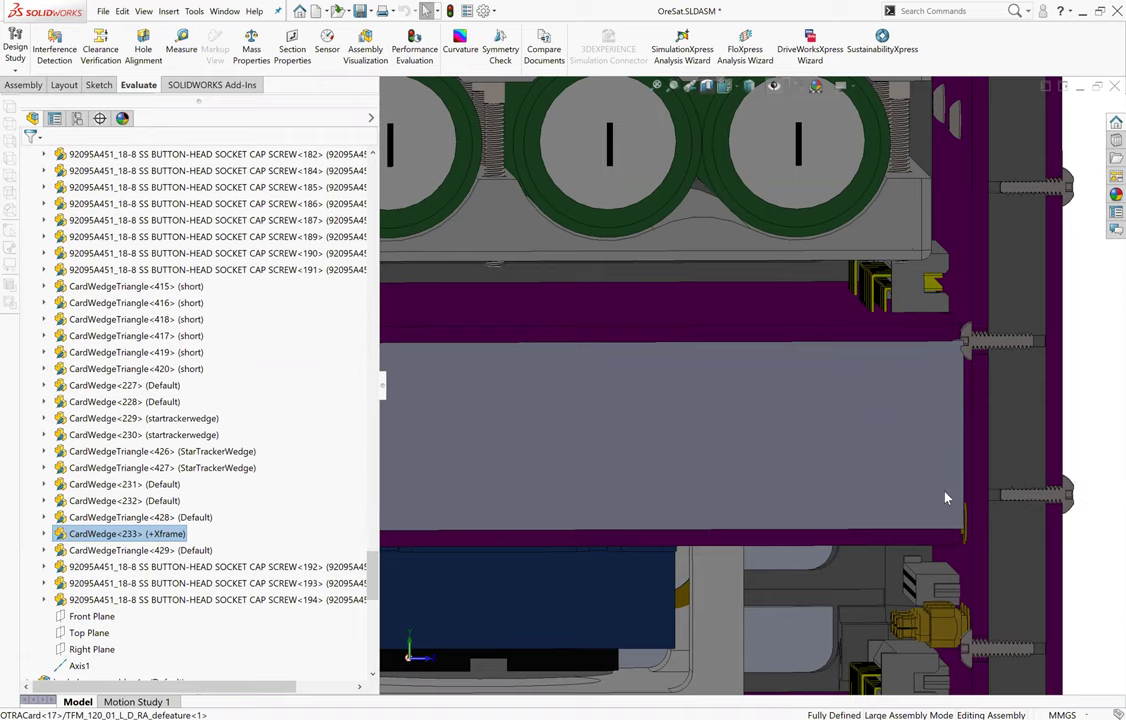
Measure the length of a vertical pin edge on the OTRACard's TFM_120_01_L_D_RA connector.
left_click(901, 287)
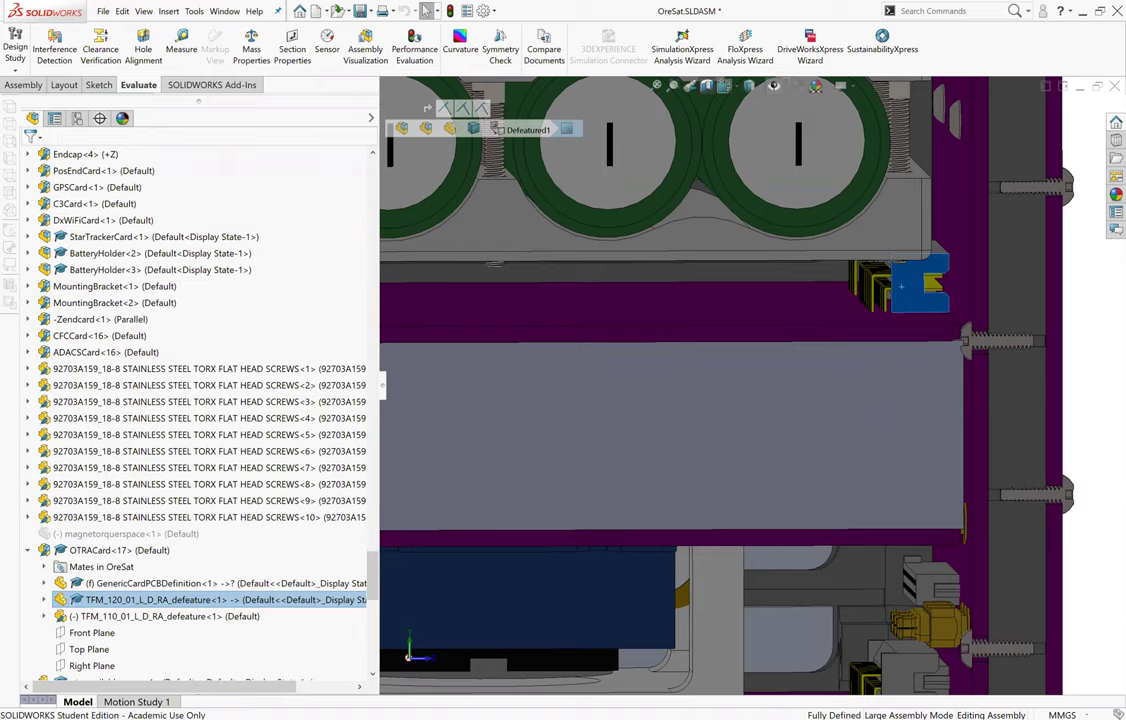
left_click(181, 45)
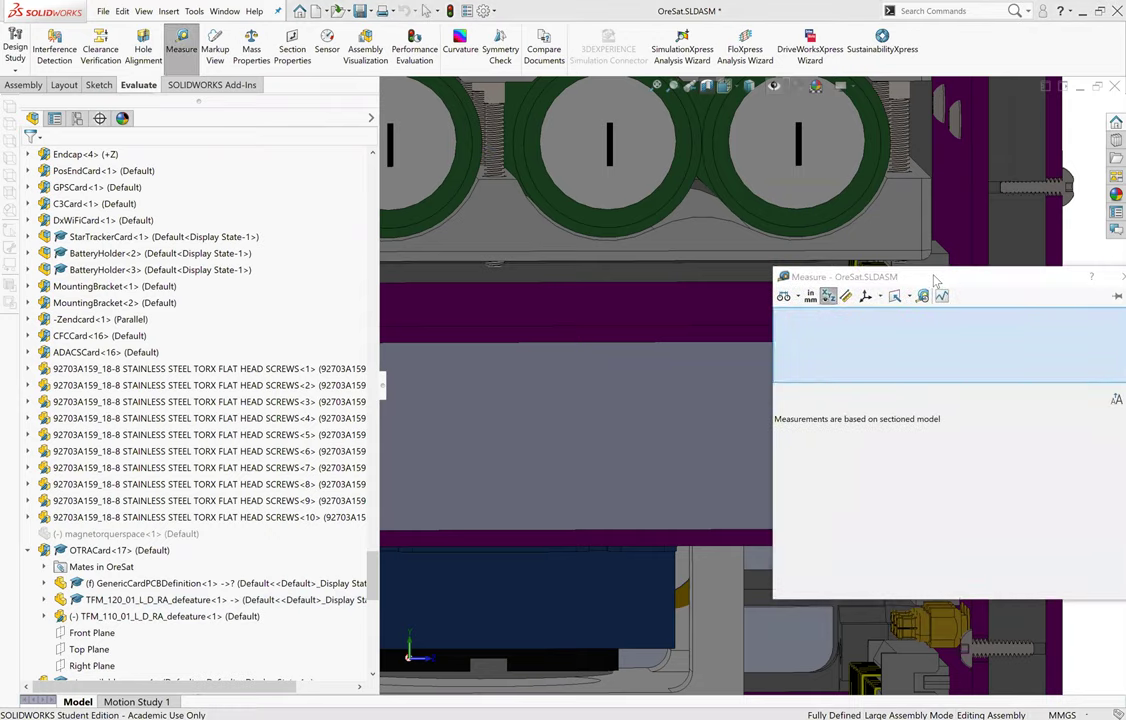
left_click_drag(935, 277, 358, 193)
scroll(880, 314, "down", 2)
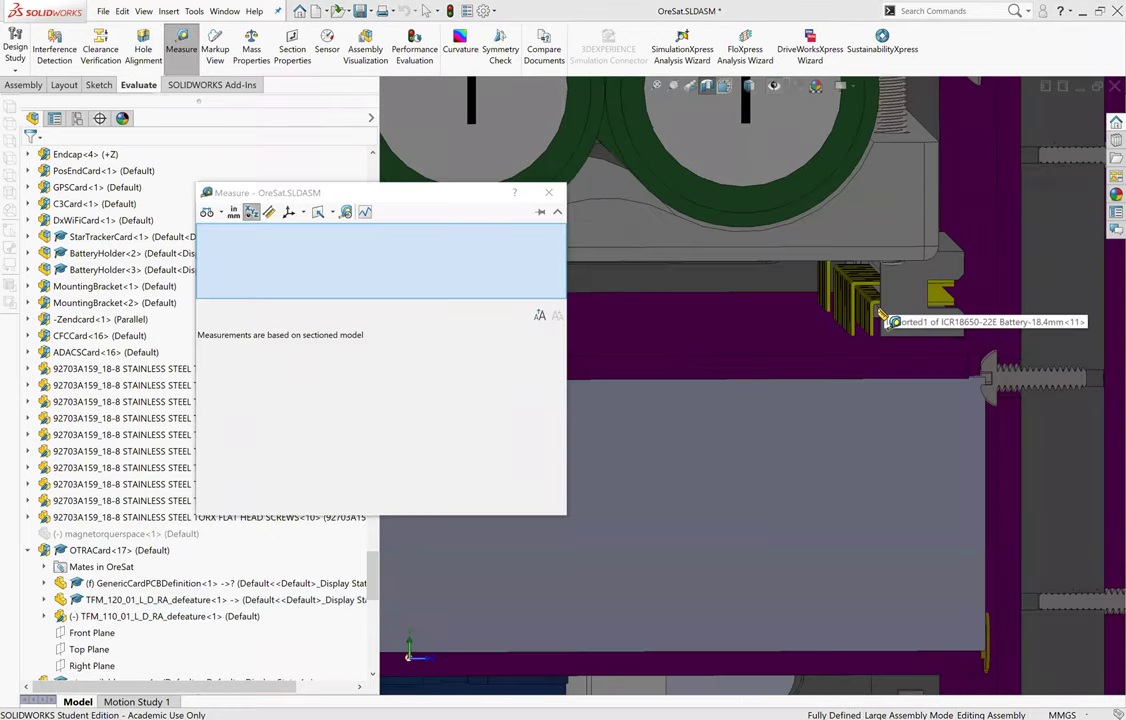
scroll(880, 314, "down", 3)
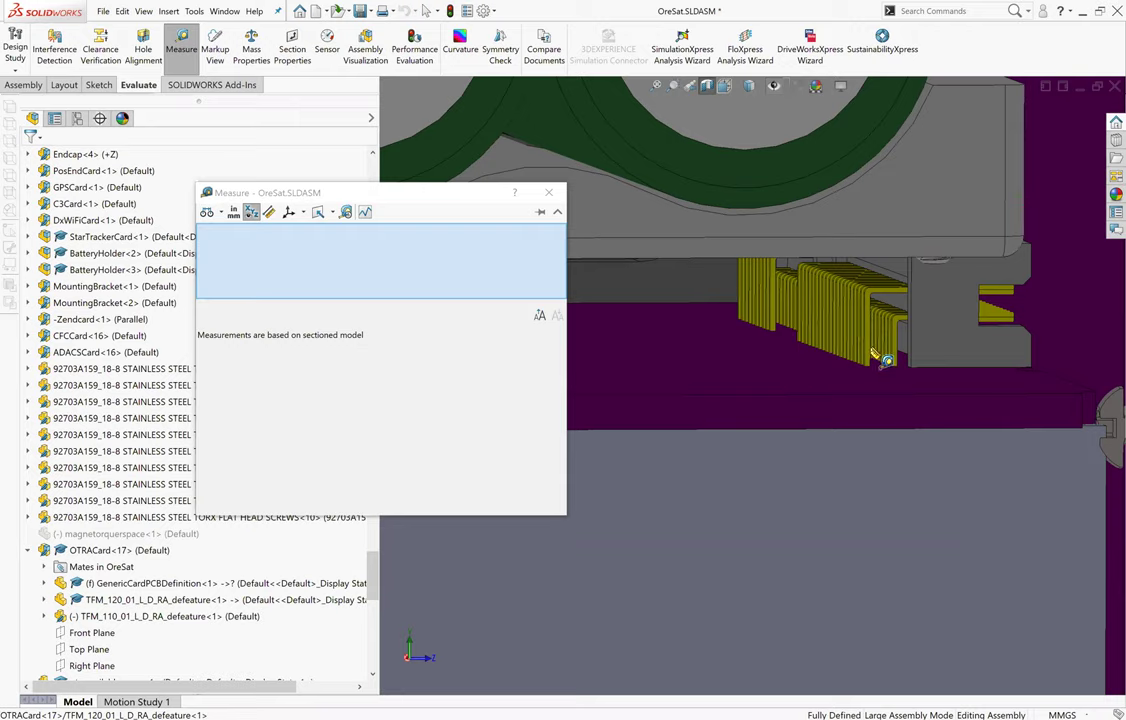
scroll(862, 289, "down", 6)
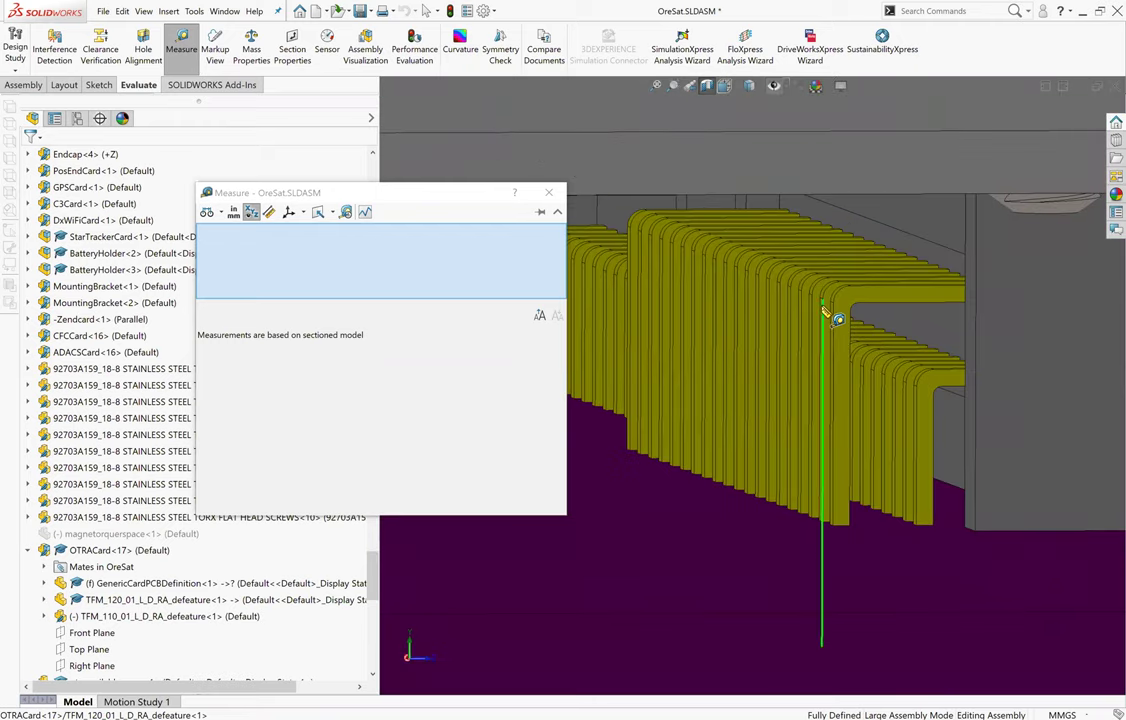
left_click(723, 390)
Measure the distance from the selected connector pin edge to the face of the backplane board.
scroll(915, 528, "up", 5)
scroll(905, 532, "up", 5)
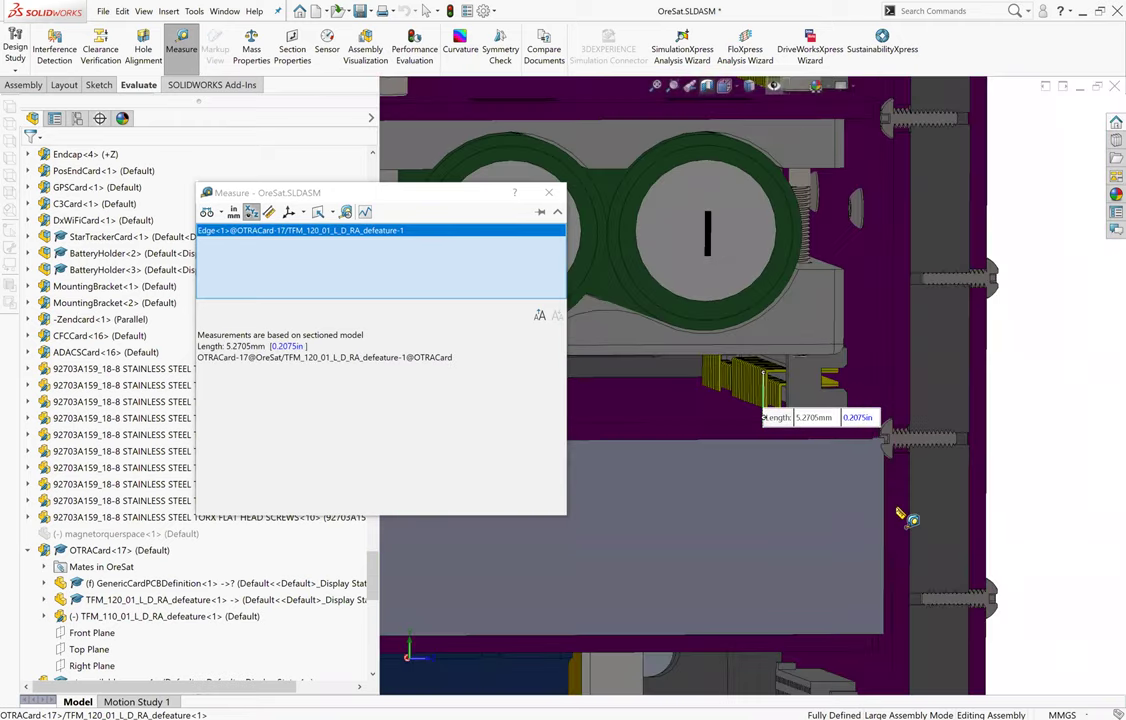
middle_click_drag(828, 438, 797, 295)
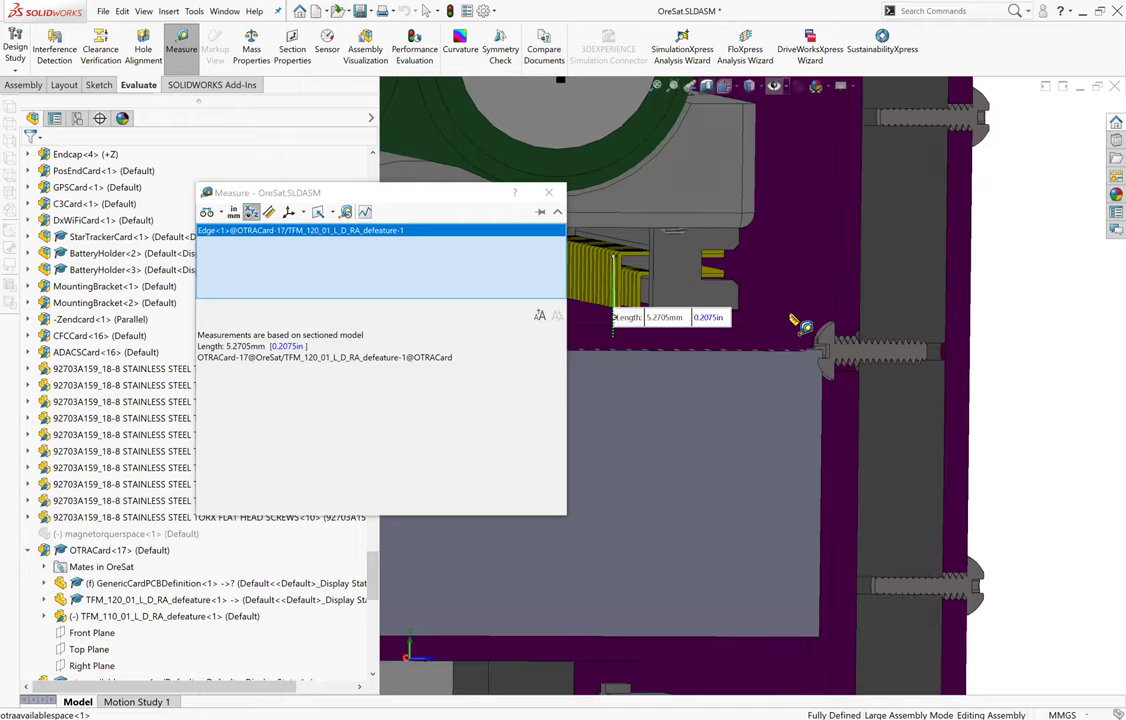
scroll(795, 300, "down", 1)
scroll(830, 325, "down", 1)
scroll(838, 328, "up", 1)
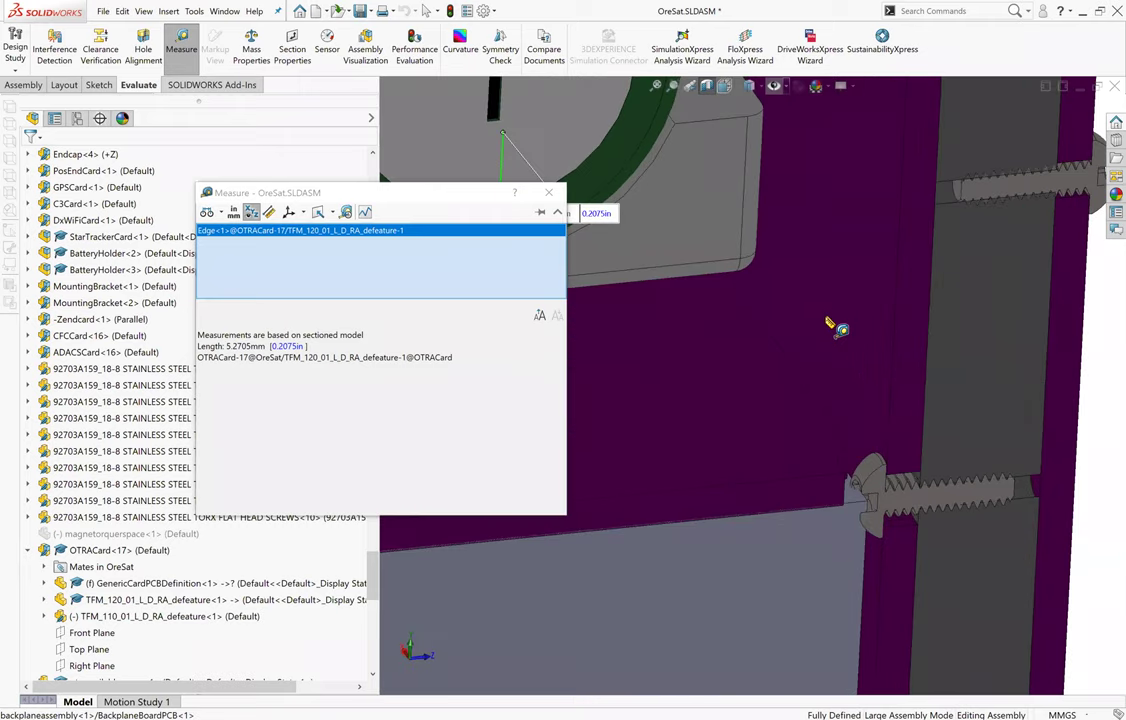
scroll(828, 323, "down", 1)
left_click(826, 322)
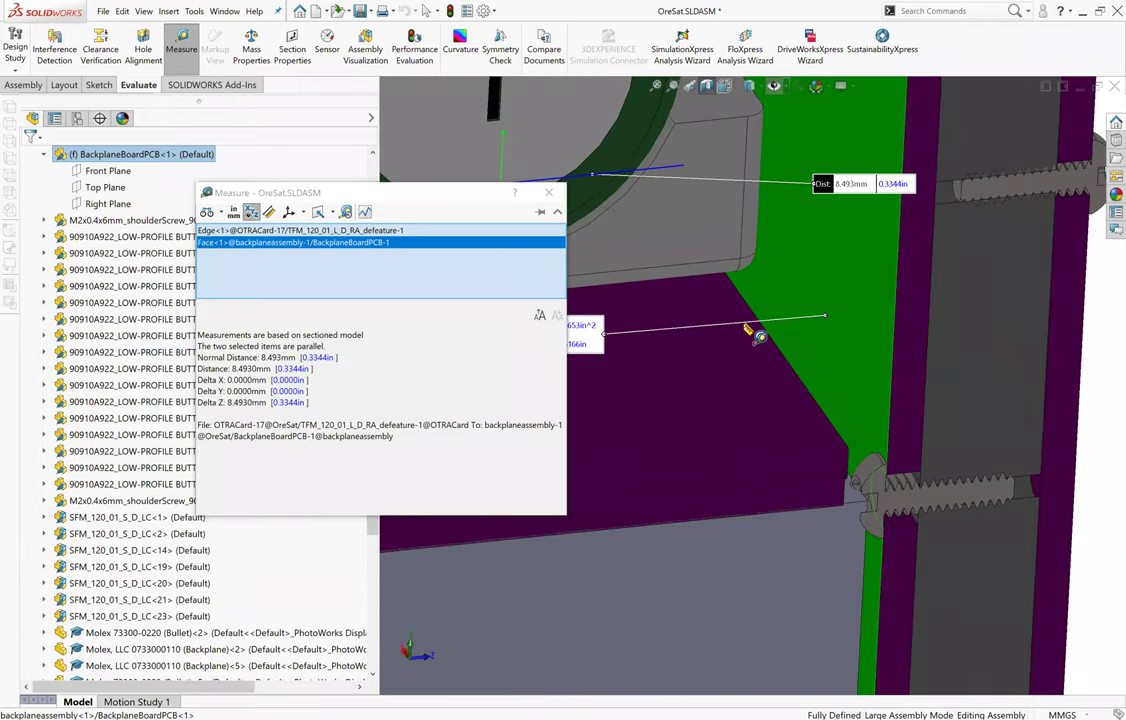
Highlight the Delta Z value of the pin-to-backplane measurement and close the measurement.
scroll(674, 351, "up", 2)
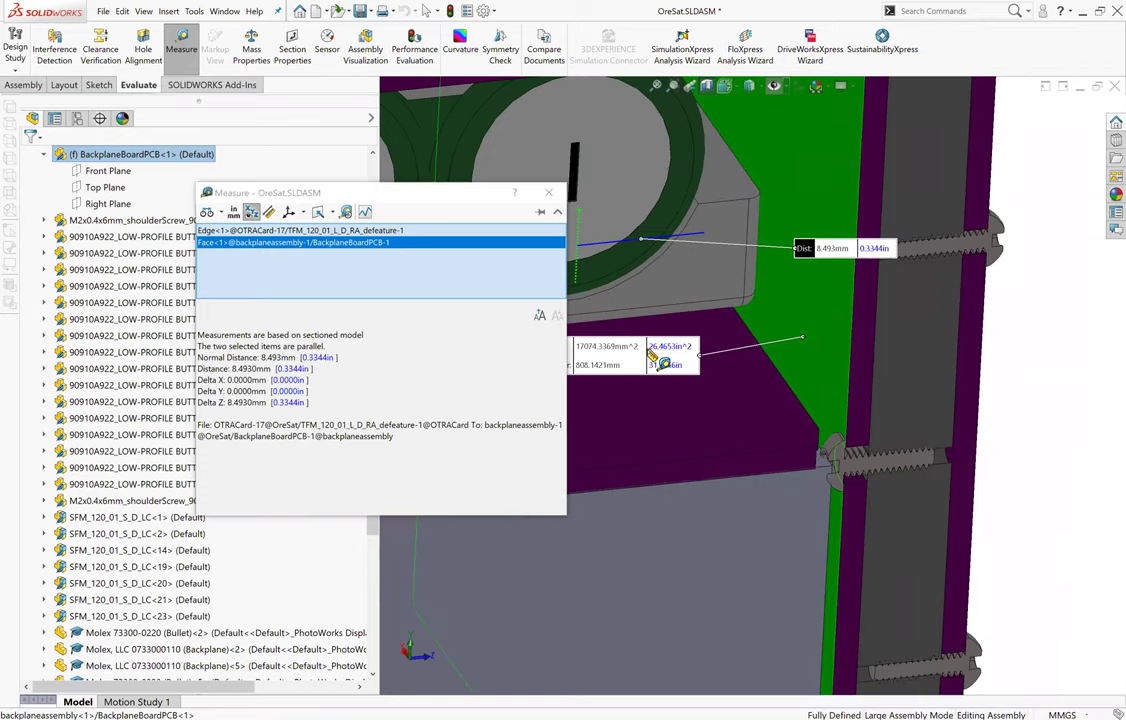
scroll(585, 315, "up", 3)
middle_click_drag(570, 330, 590, 331)
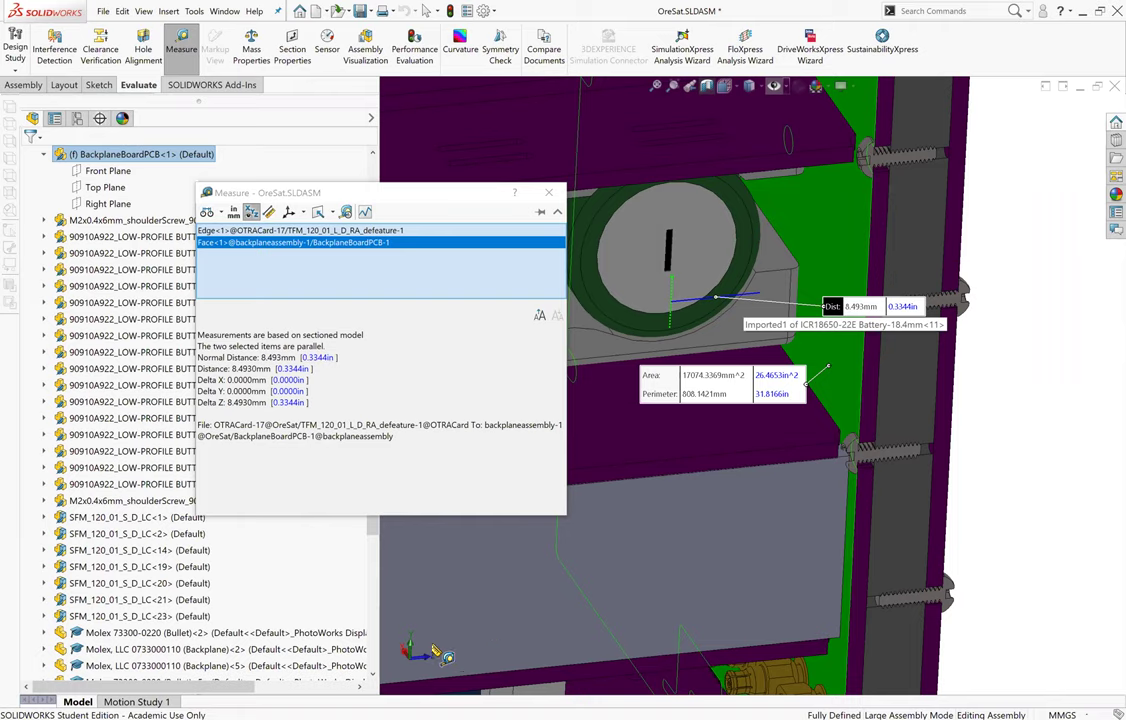
double_click(246, 402)
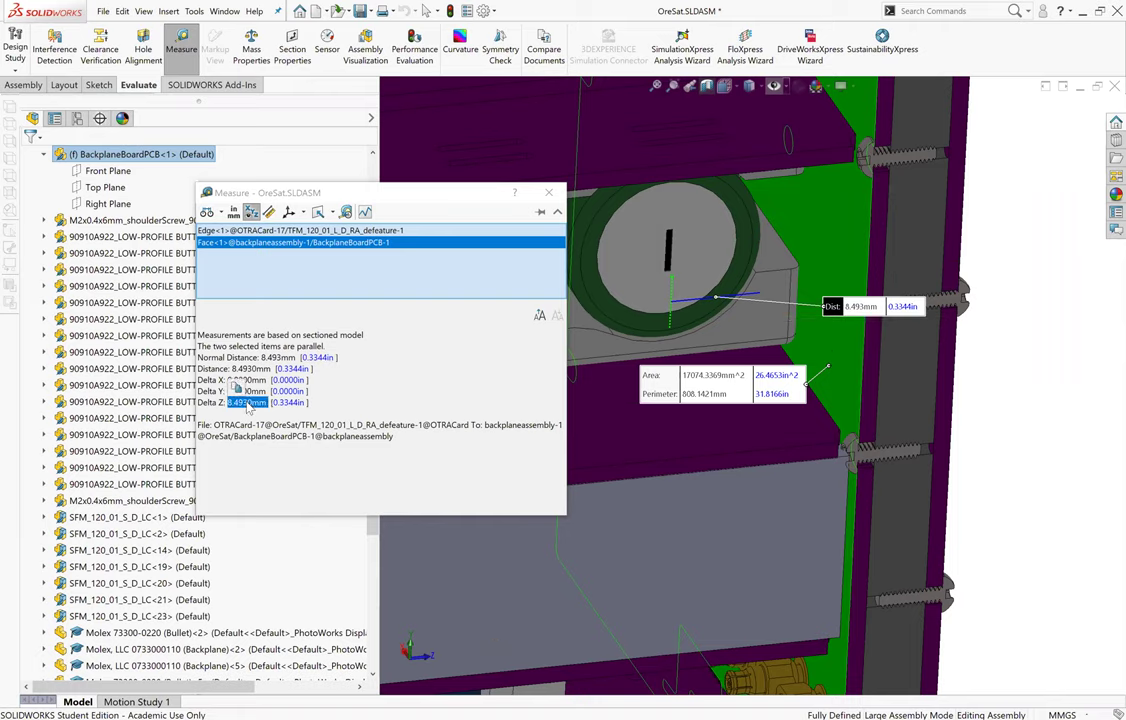
left_click(271, 441)
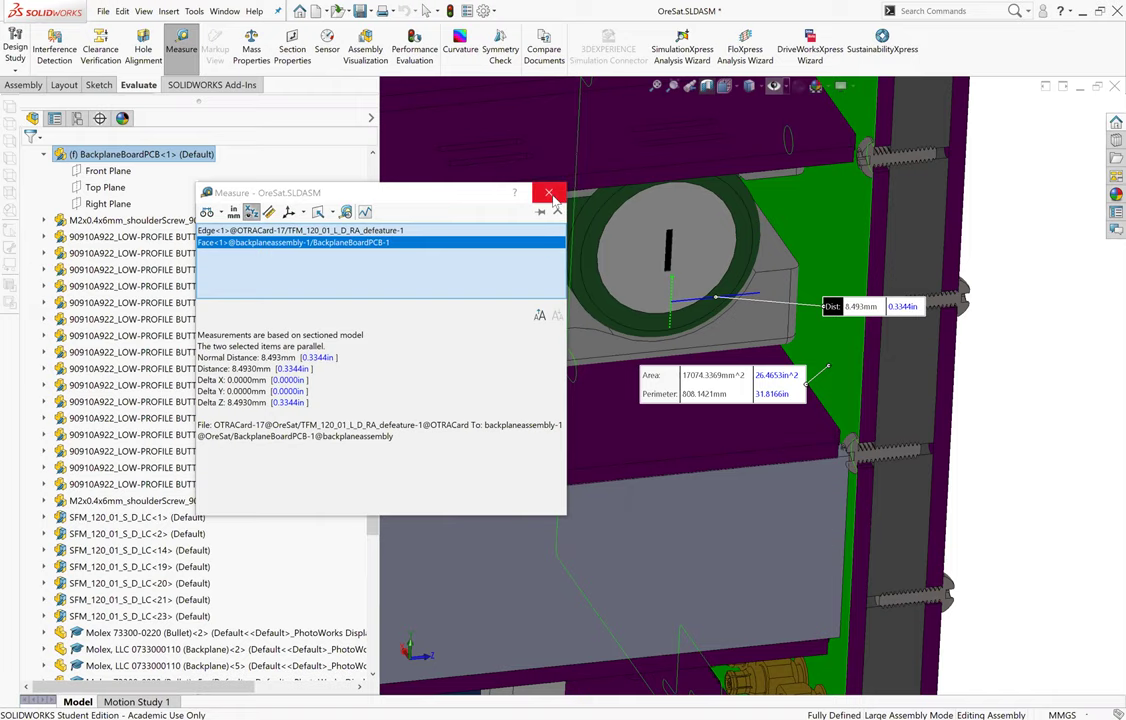
key("Escape")
Examine the plate's corner beside the backplane screw head and its position in the whole card stack.
scroll(693, 456, "down", 2)
scroll(700, 458, "up", 6)
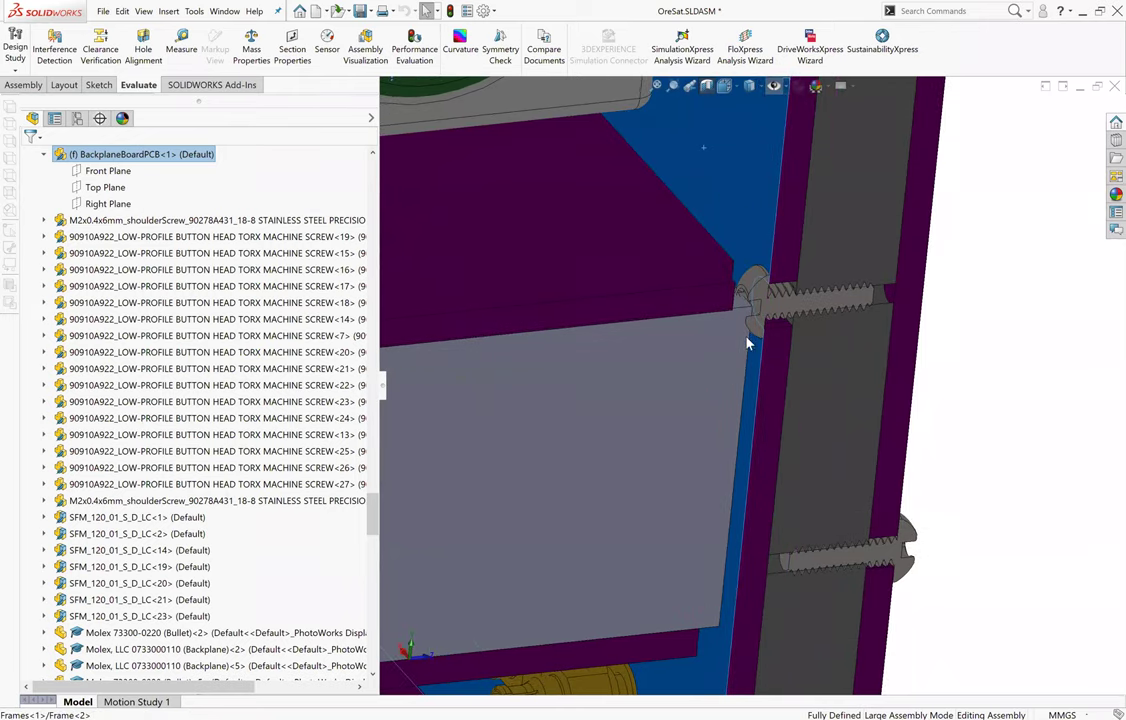
scroll(543, 517, "down", 6)
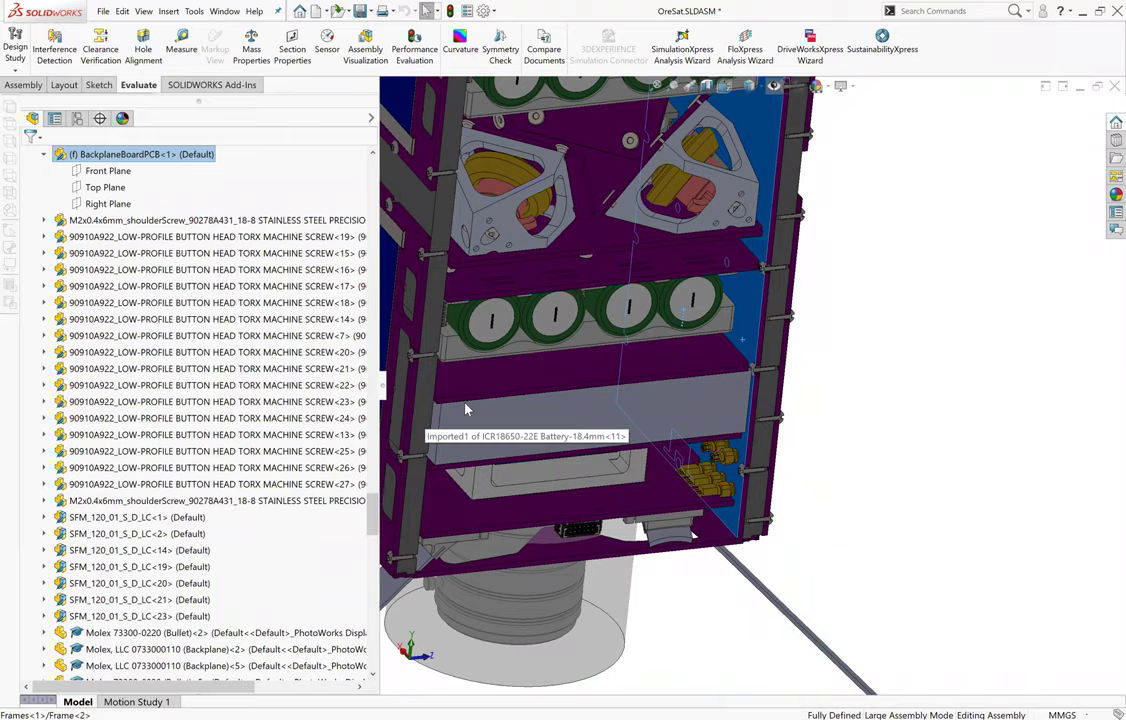
scroll(465, 408, "up", 4)
scroll(400, 380, "up", 1)
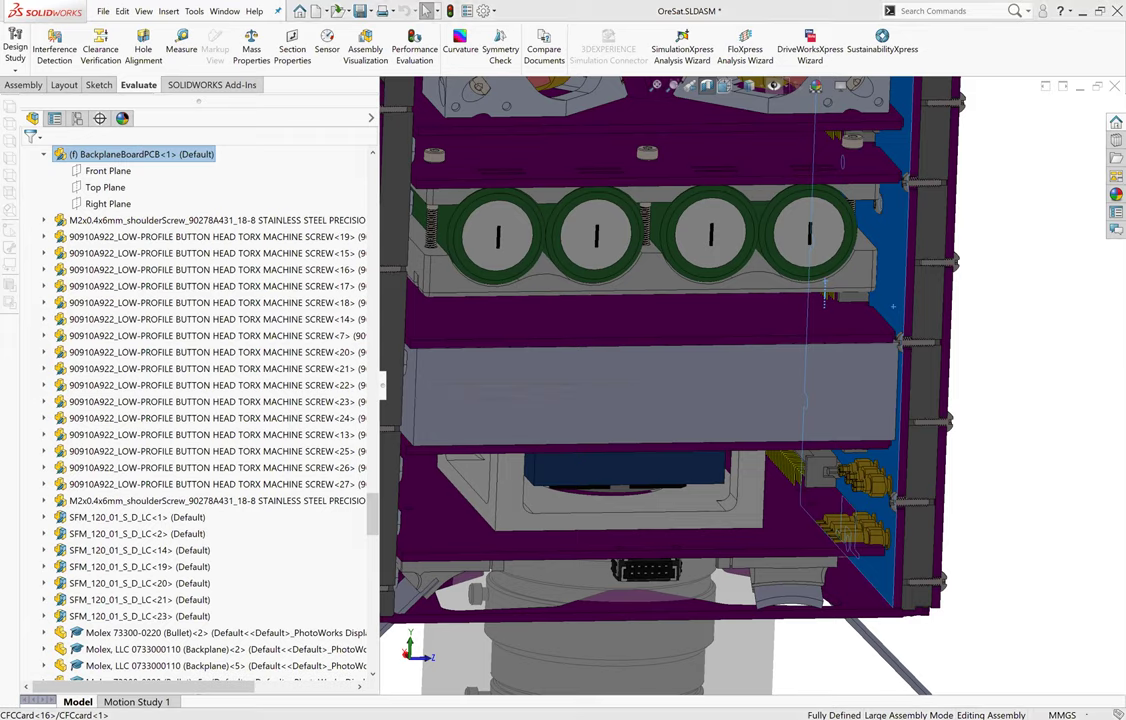
Check the backplane board's Right Plane and the otraavailablespace plate's Right, Top and Front planes by highlighting each in the model.
scroll(155, 205, "up", 3)
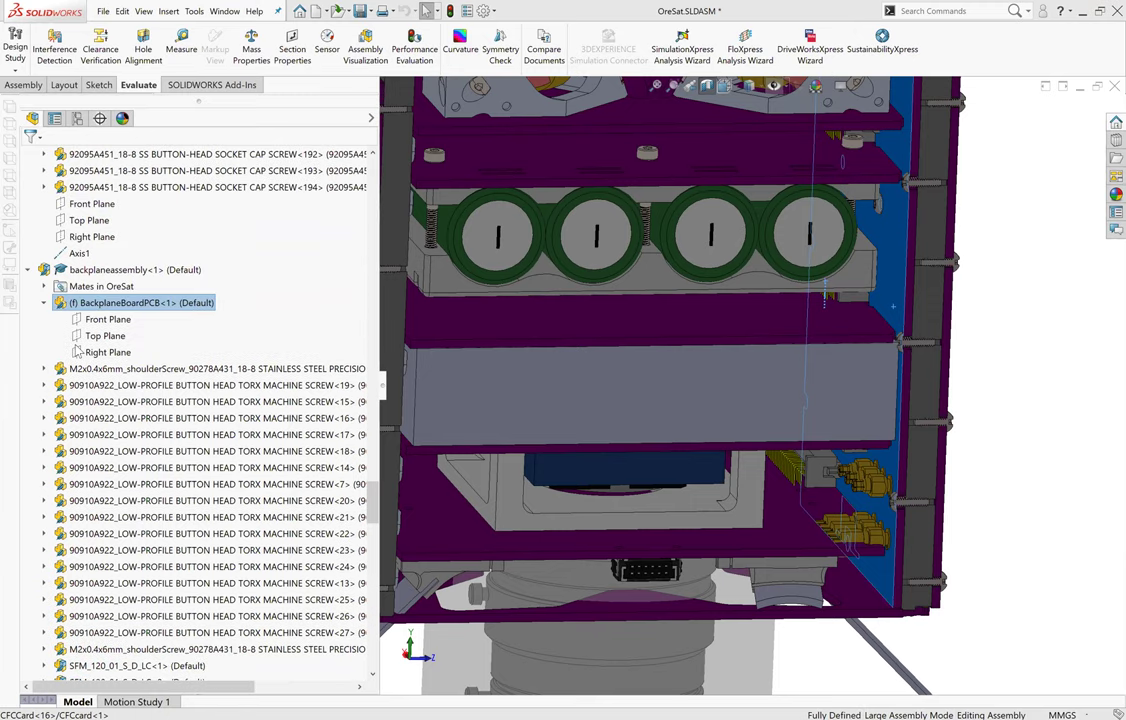
left_click(80, 352)
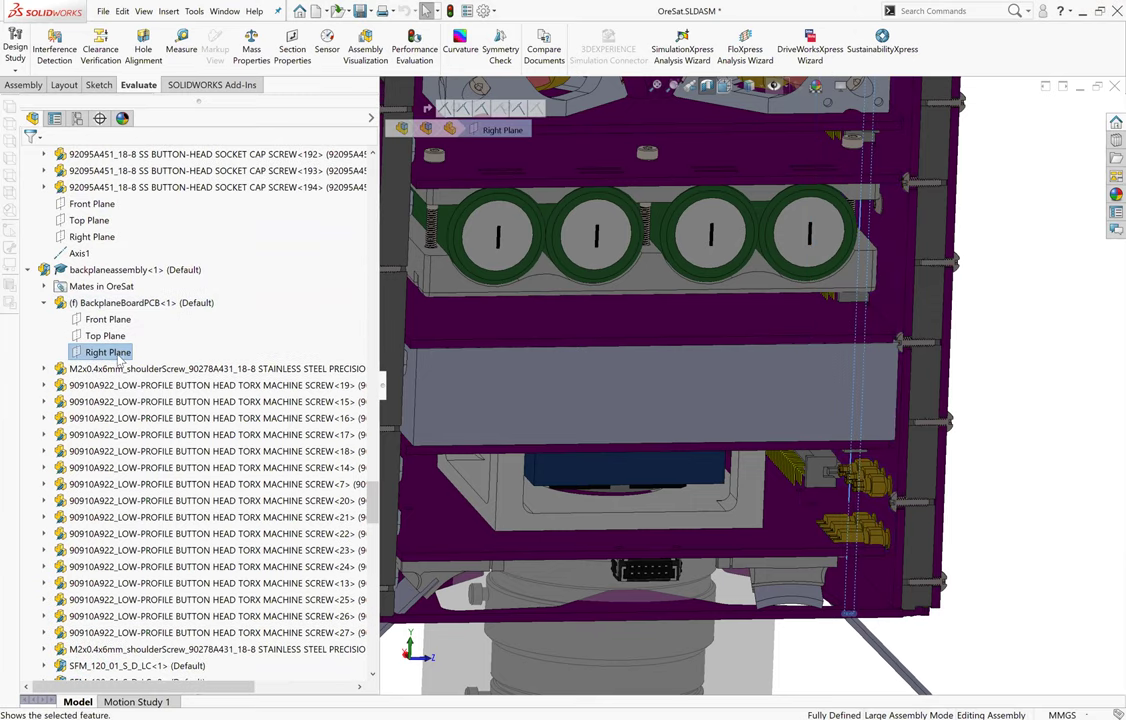
scroll(120, 362, "down", 15)
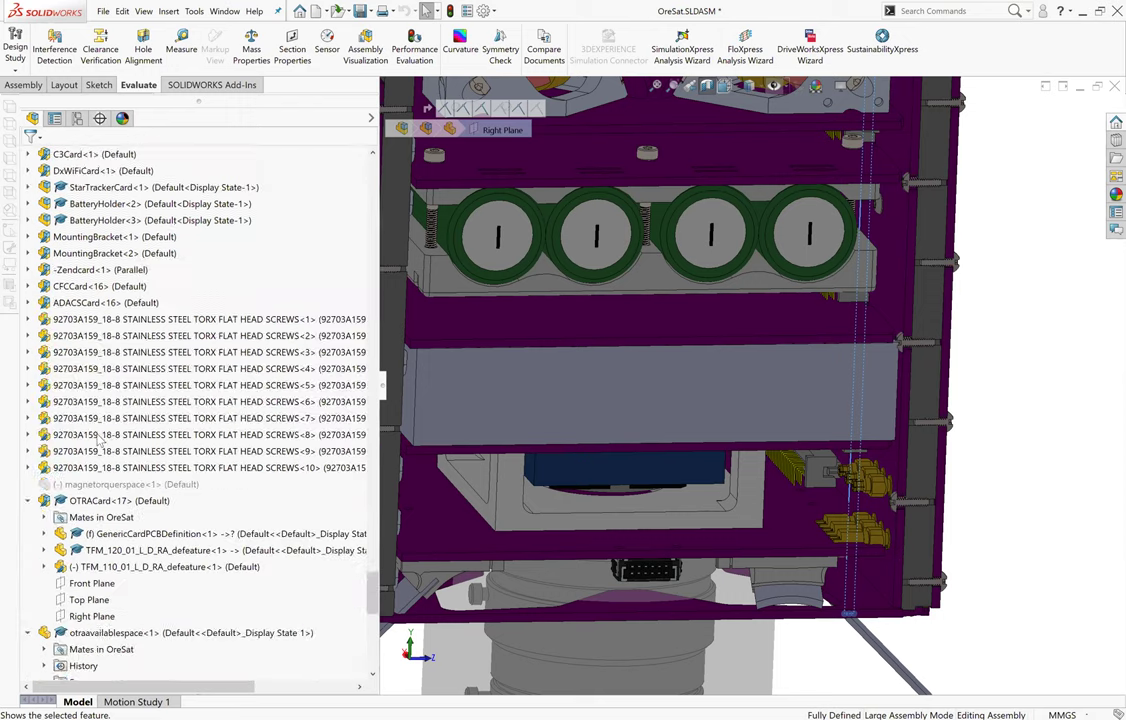
scroll(100, 442, "down", 5)
scroll(150, 487, "down", 4)
scroll(87, 374, "up", 8)
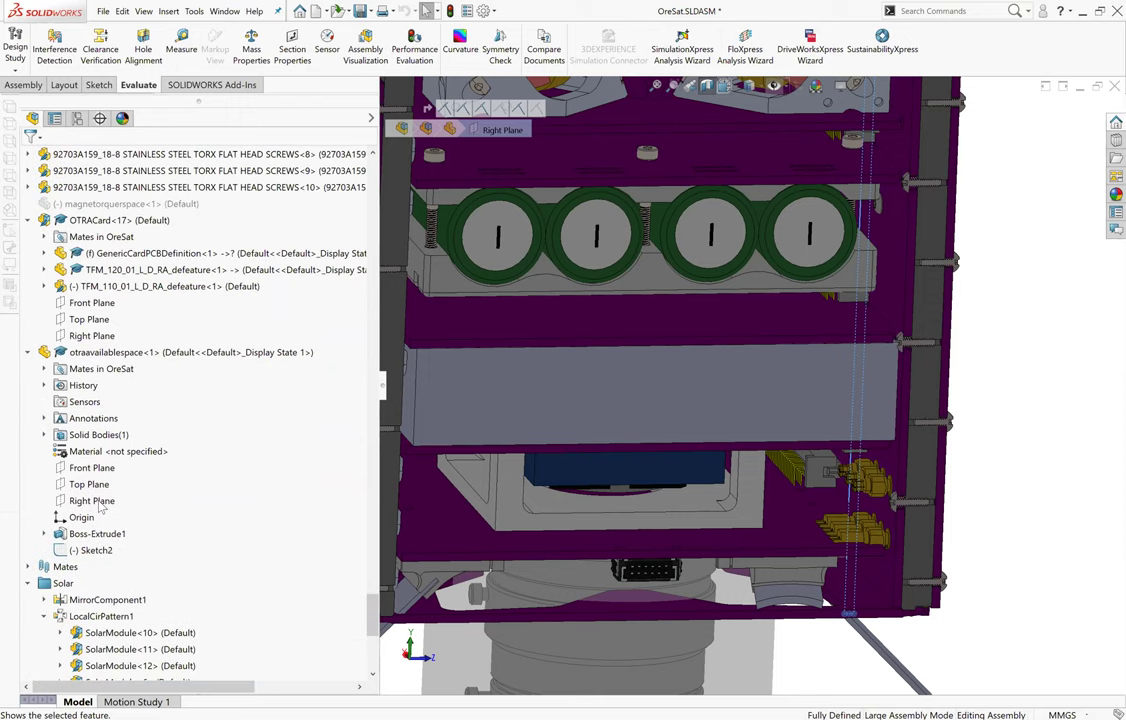
left_click(100, 503)
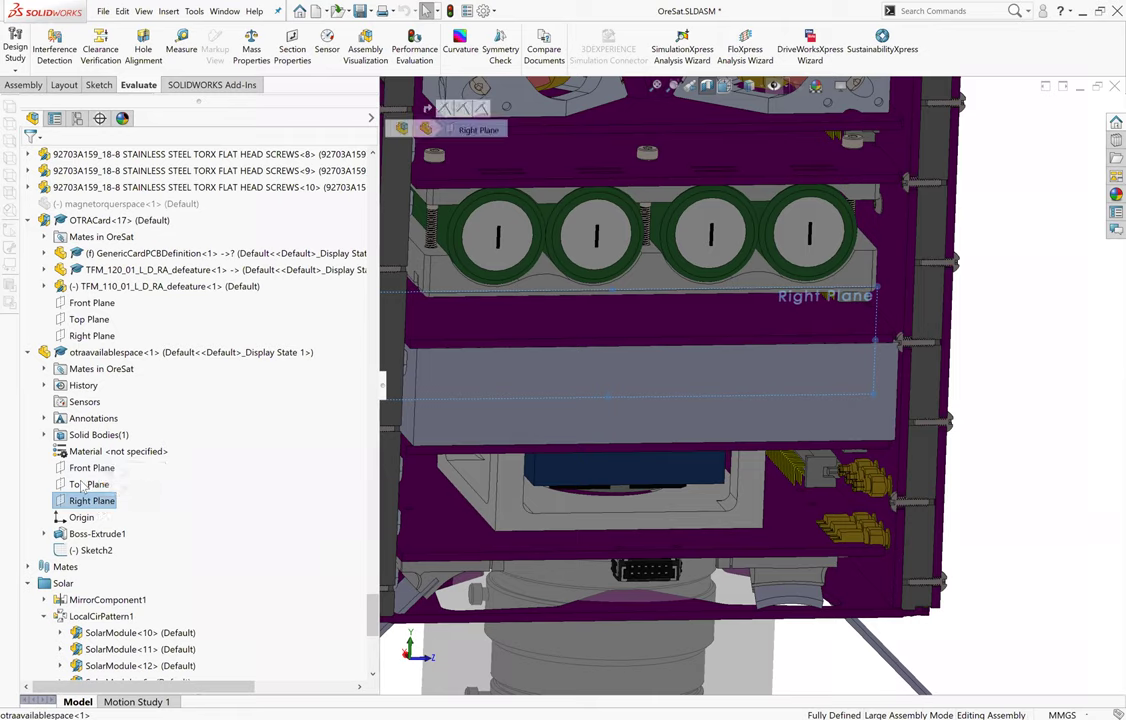
left_click(89, 484)
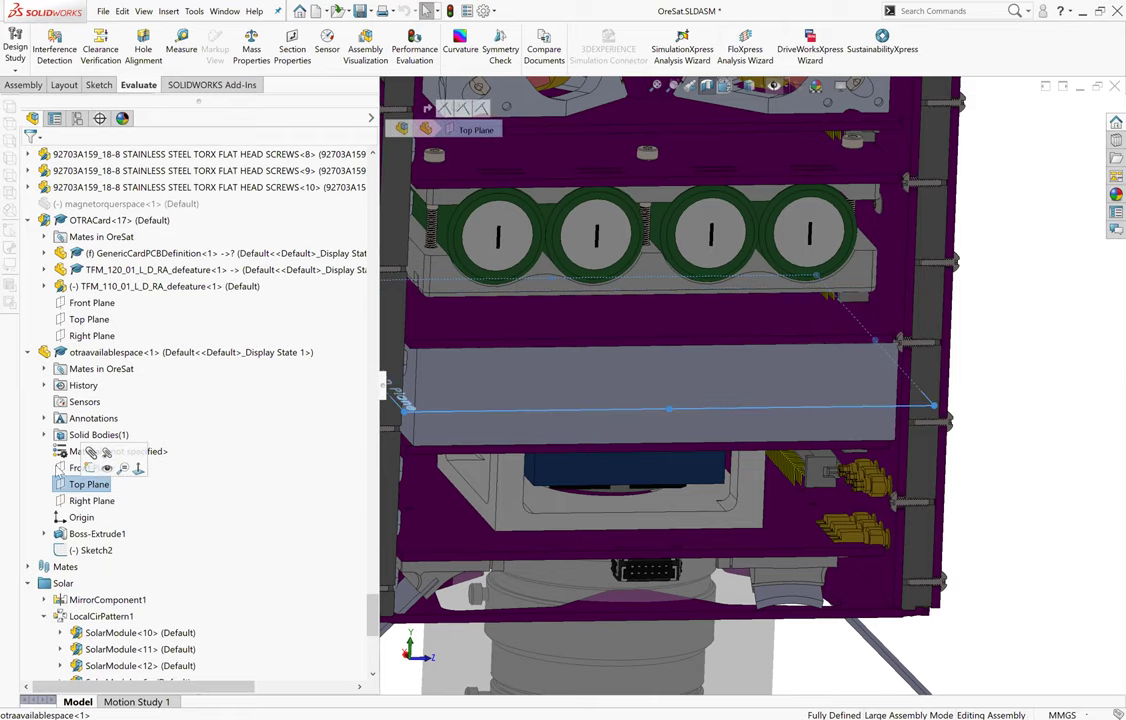
left_click(72, 469)
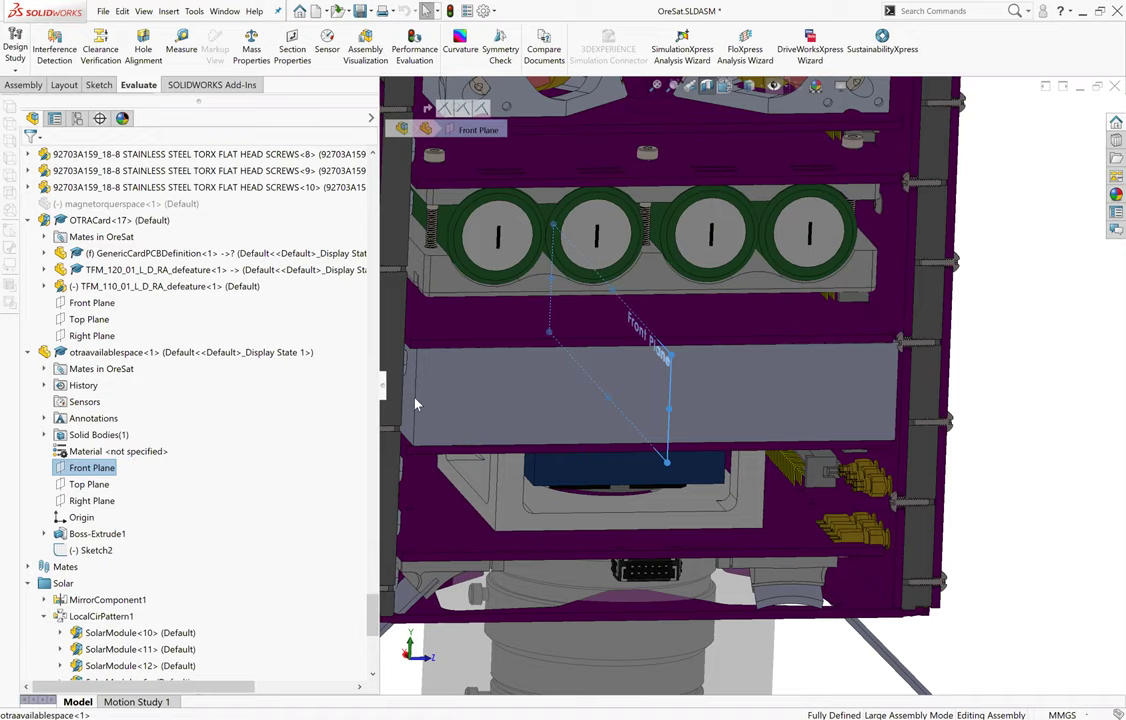
scroll(383, 343, "down", 3)
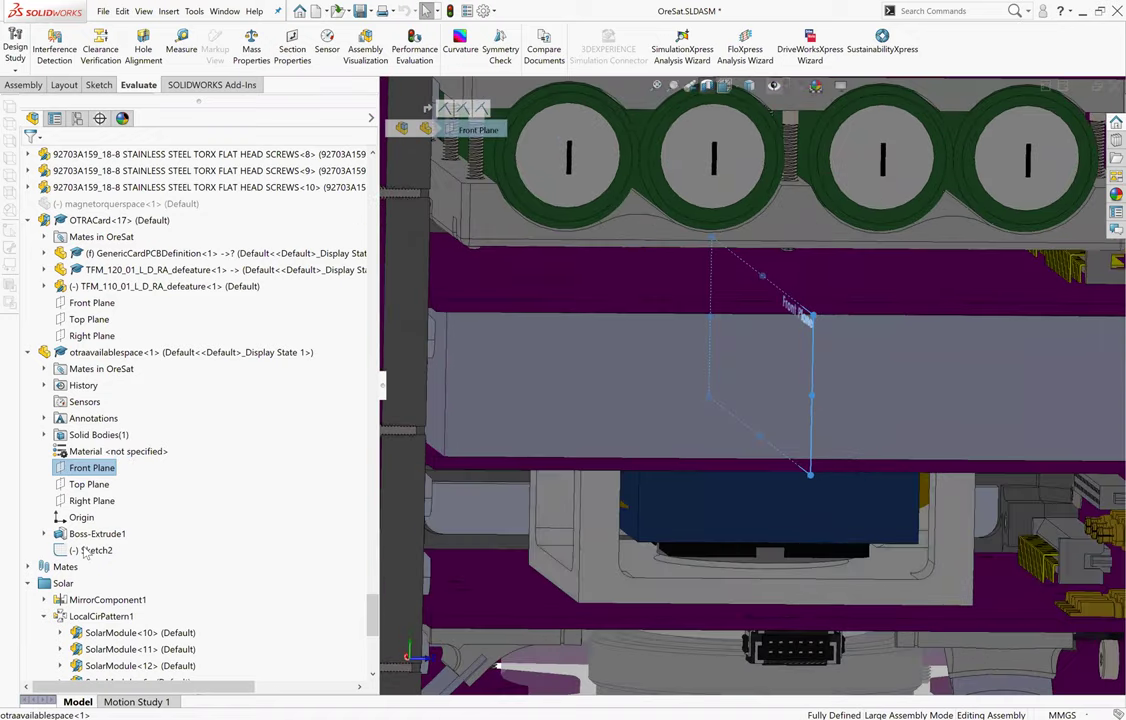
Highlight Sketch2 of the otraavailablespace plate, open the part in its own window and examine the sketch from several angles.
left_click(96, 550)
middle_click_drag(678, 402, 782, 435)
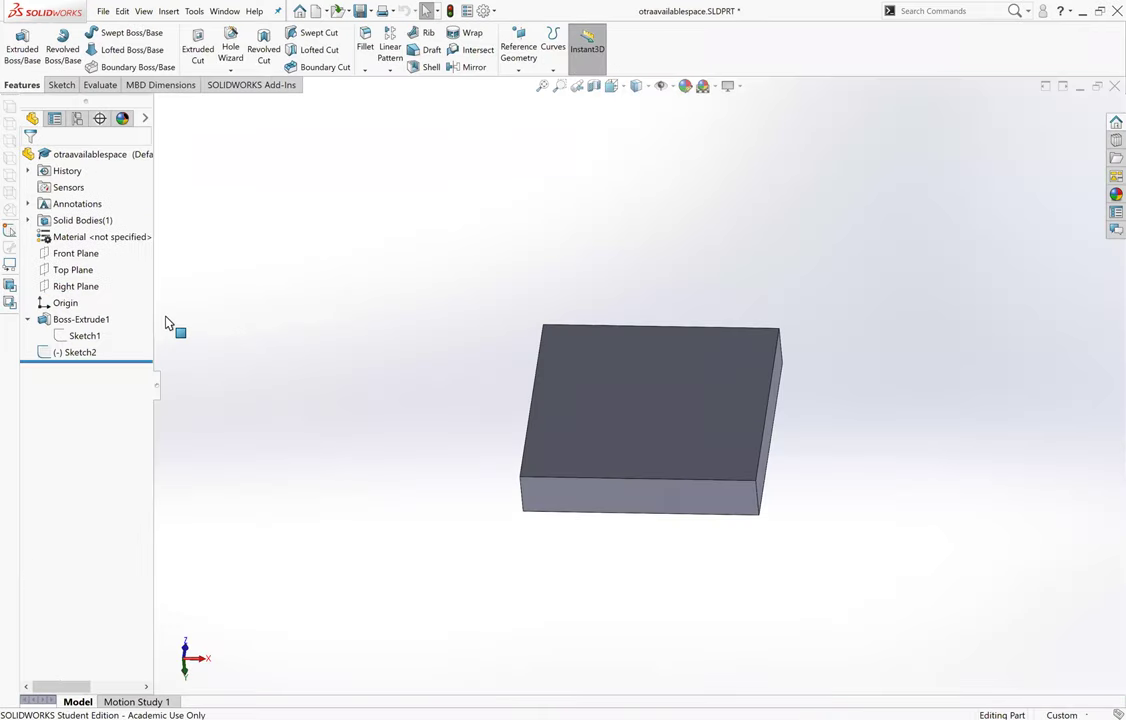
middle_click_drag(594, 447, 598, 487)
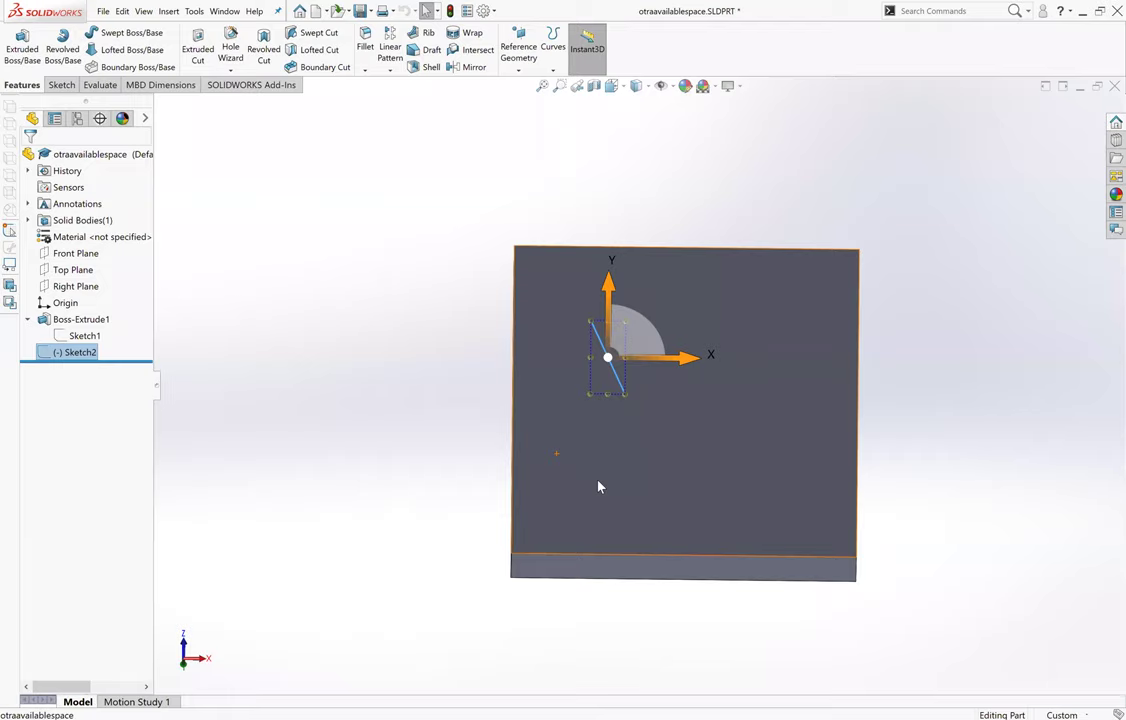
scroll(708, 574, "down", 2)
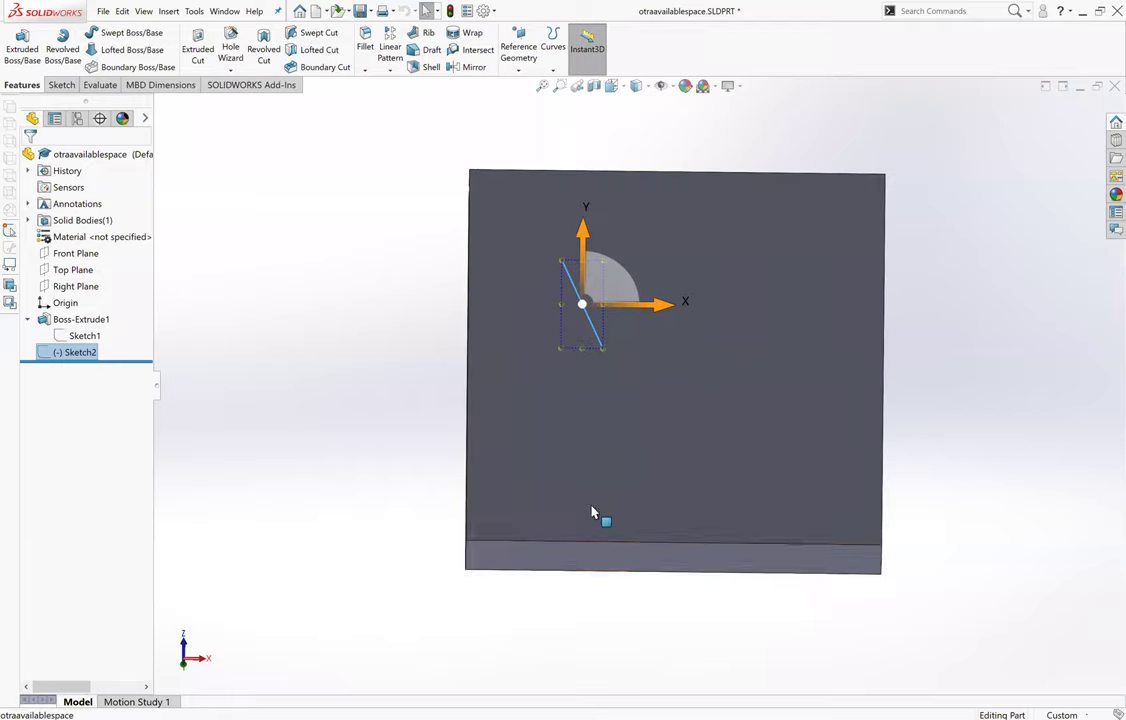
scroll(721, 472, "up", 2)
middle_click_drag(596, 398, 723, 320)
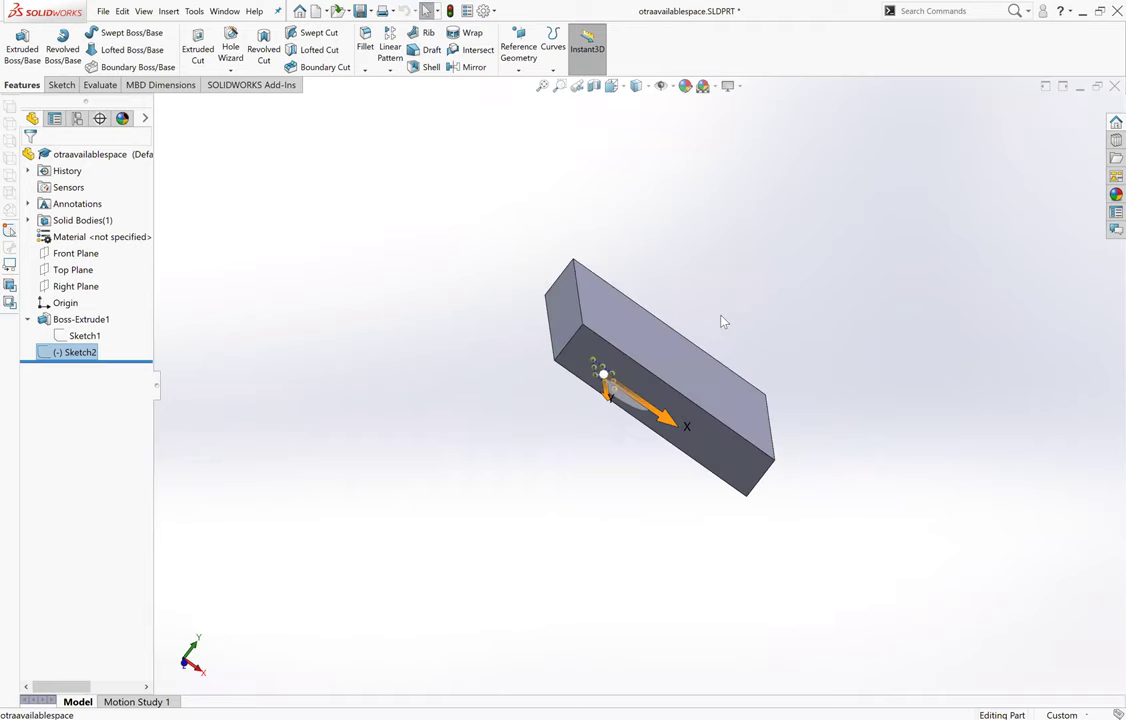
key("ctrl+7")
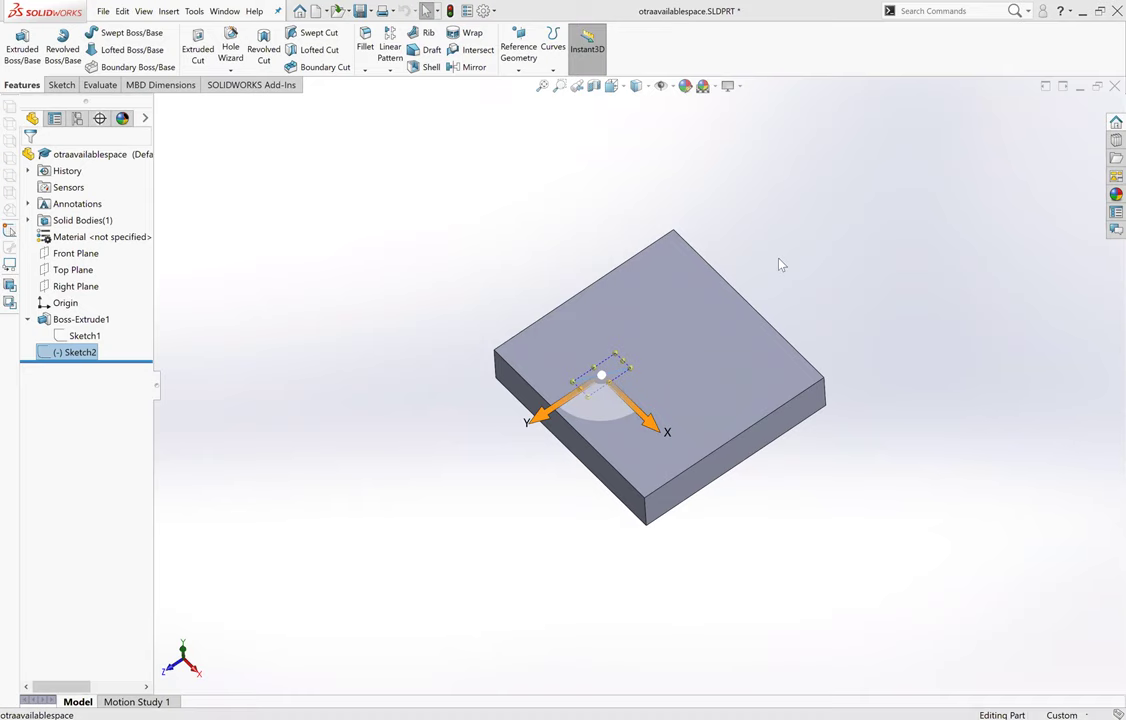
Compare the plate's orientation in the OreSat assembly with the otraavailablespace part and match the part's view to it.
key("ctrl+Tab")
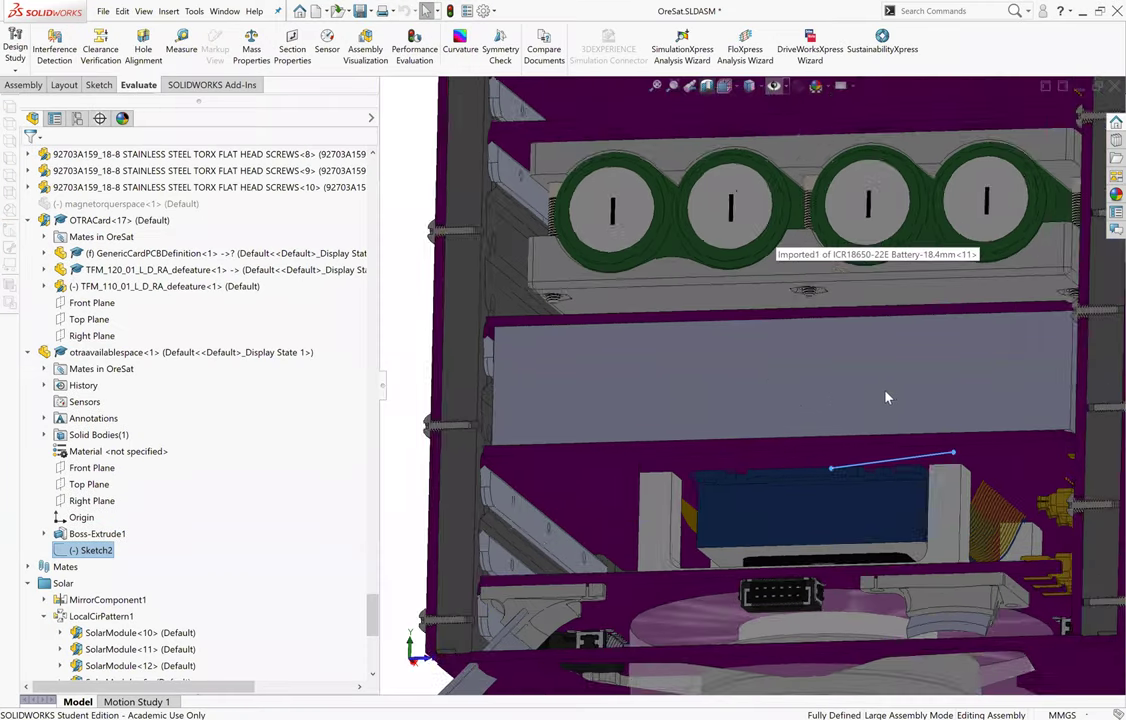
middle_click_drag(885, 397, 700, 370)
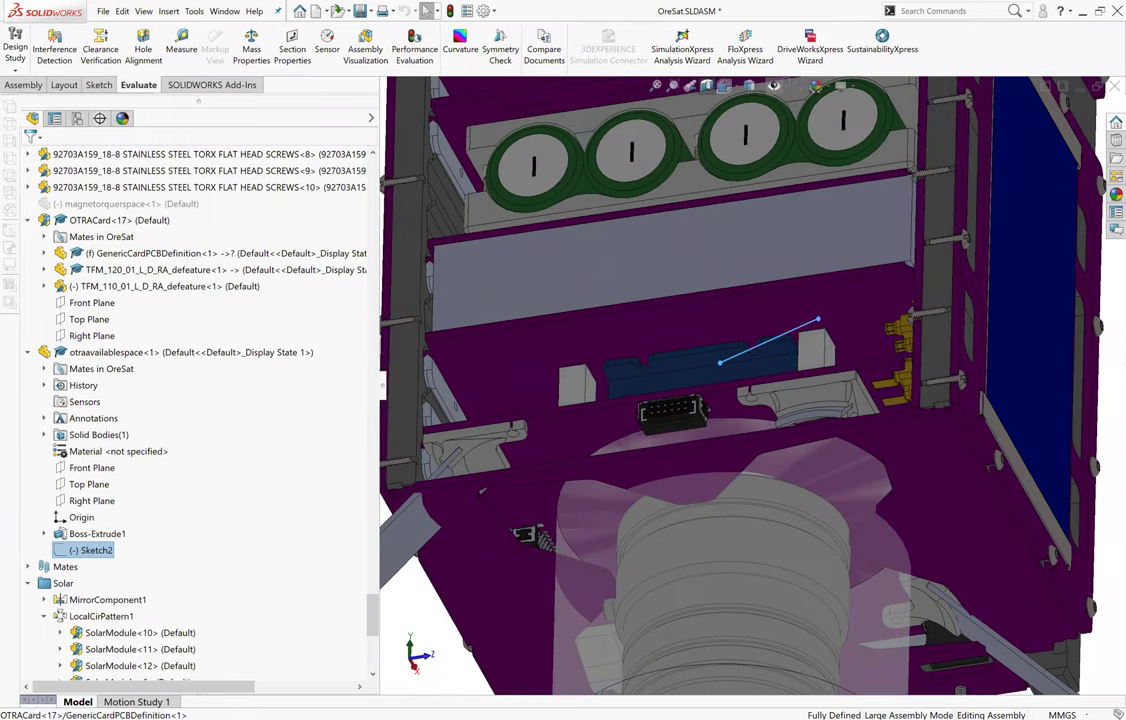
key("ctrl+Tab")
middle_click_drag(611, 324, 660, 498)
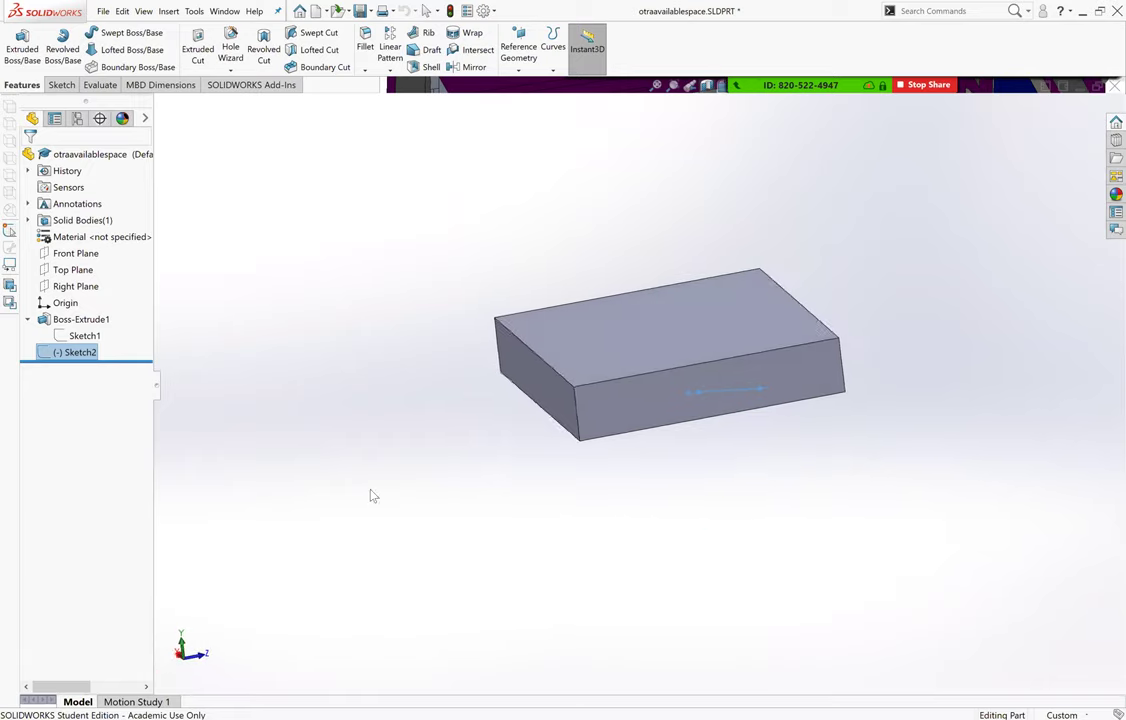
Edit Sketch1 of Boss-Extrude1 and draw a corner rectangle about 8.55 mm wide outside the plate along one full 94 mm side.
left_click(84, 335)
left_click(100, 305)
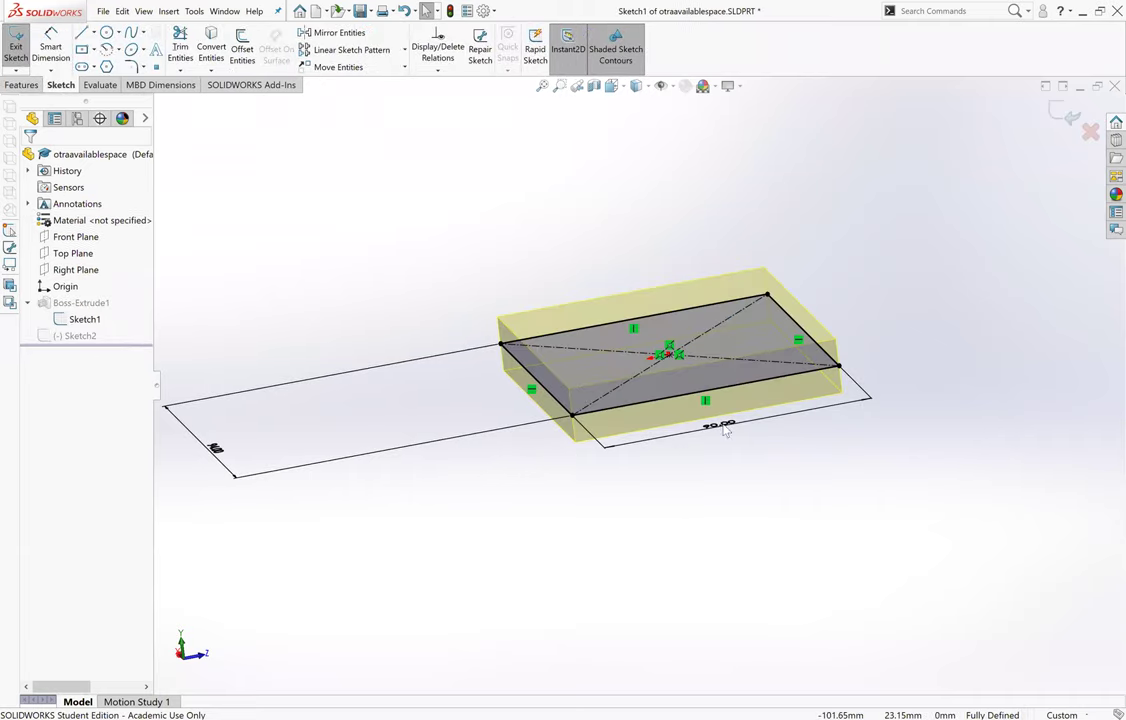
middle_click_drag(756, 390, 726, 398)
key("ctrl+8")
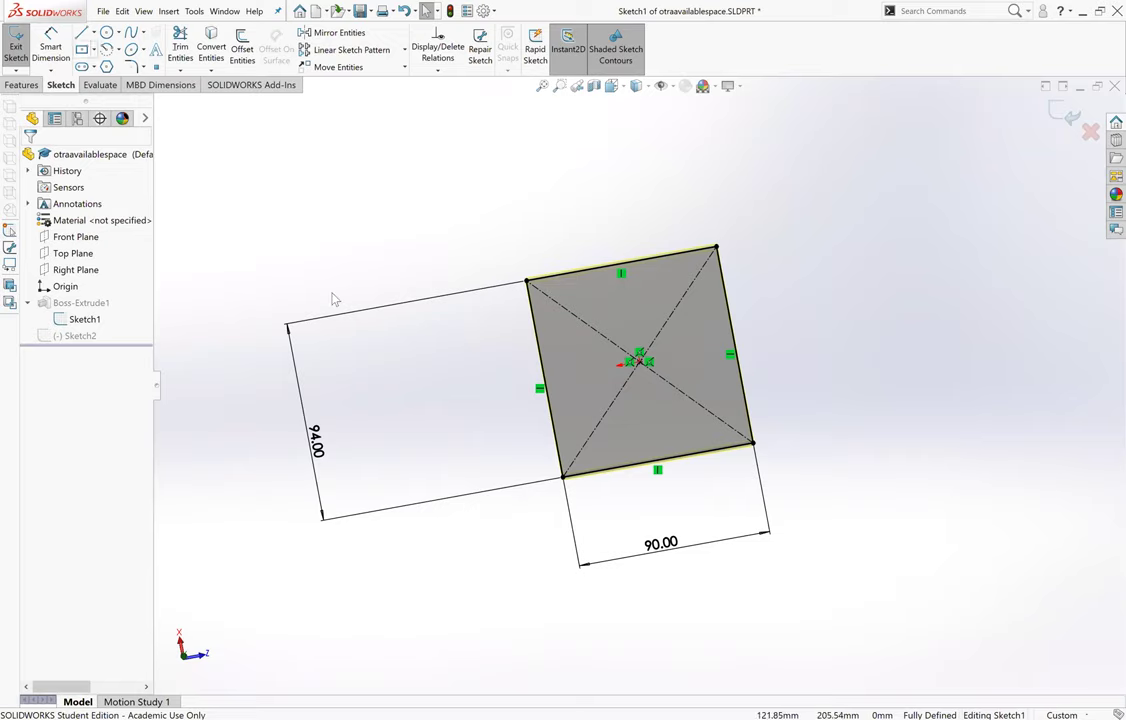
scroll(600, 500, "down", 1)
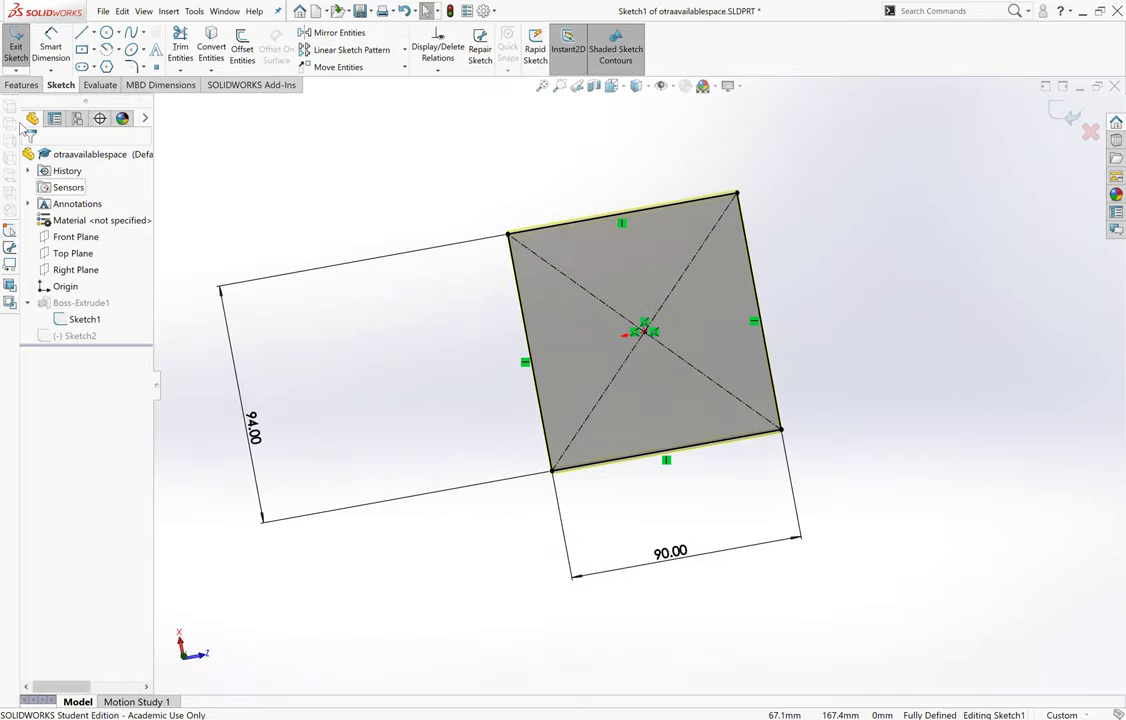
left_click(93, 52)
left_click(115, 65)
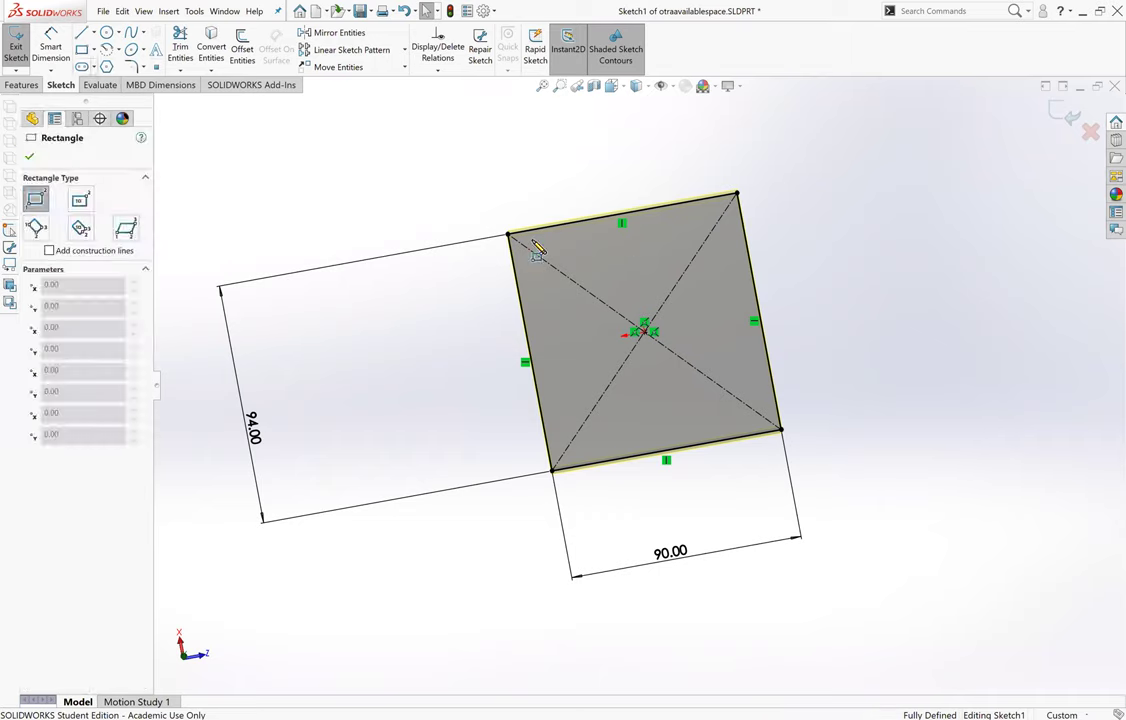
left_click(510, 235)
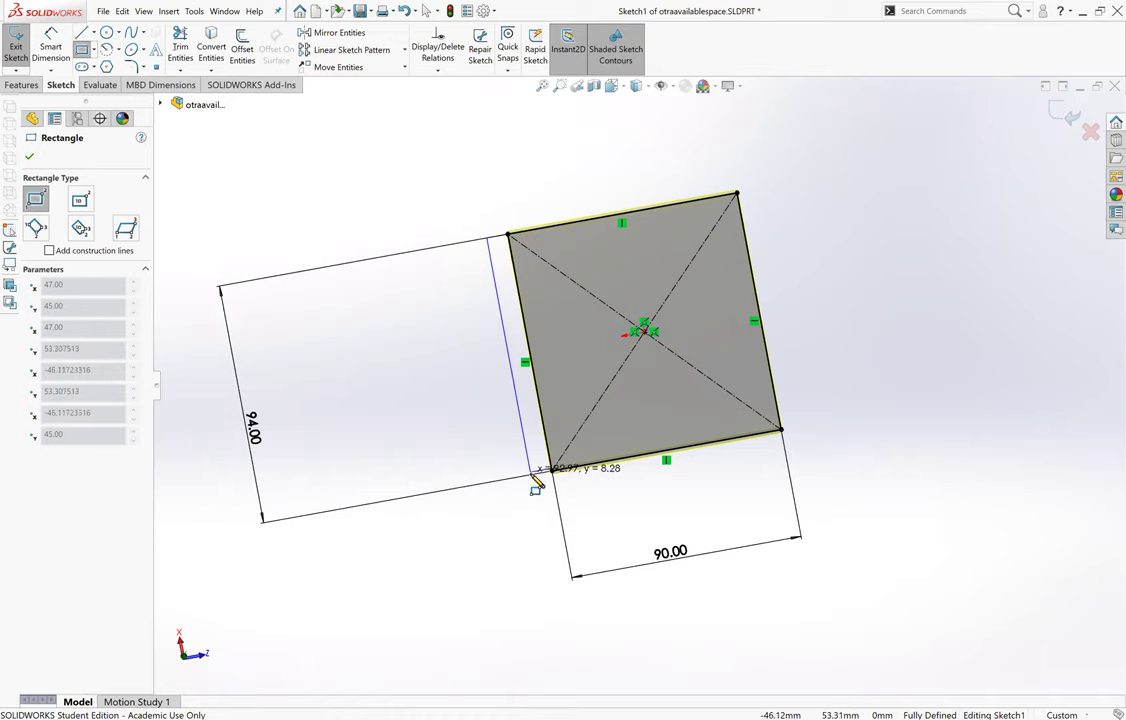
left_click(531, 476)
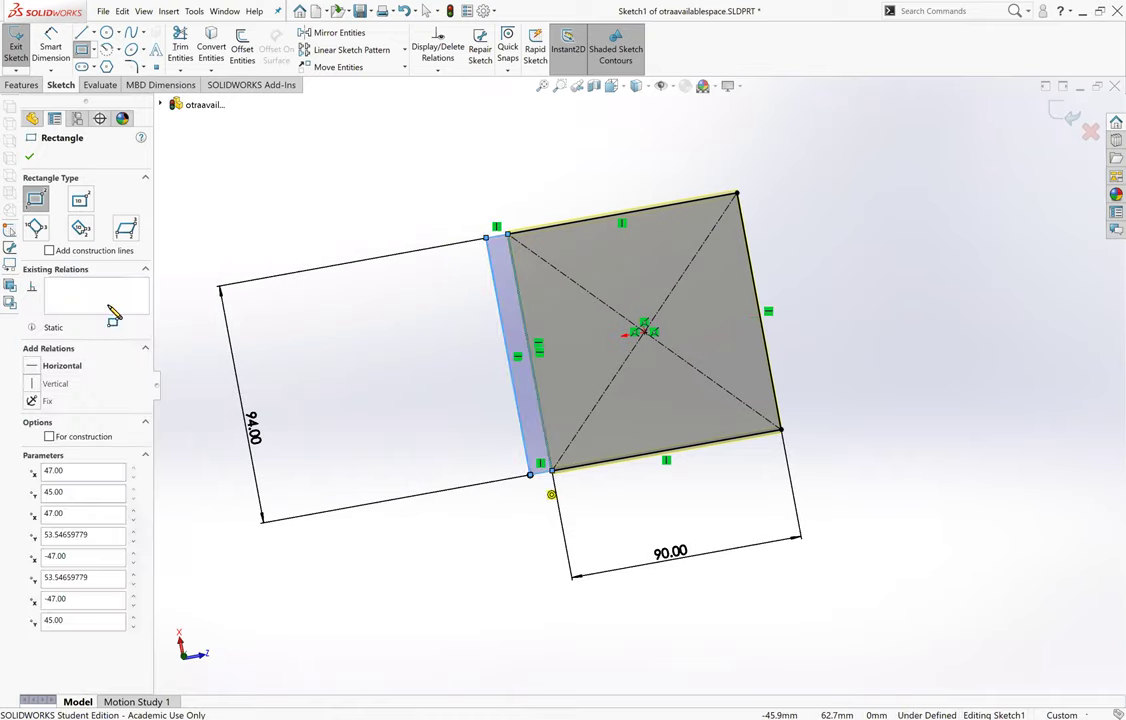
left_click(30, 157)
left_click(82, 49)
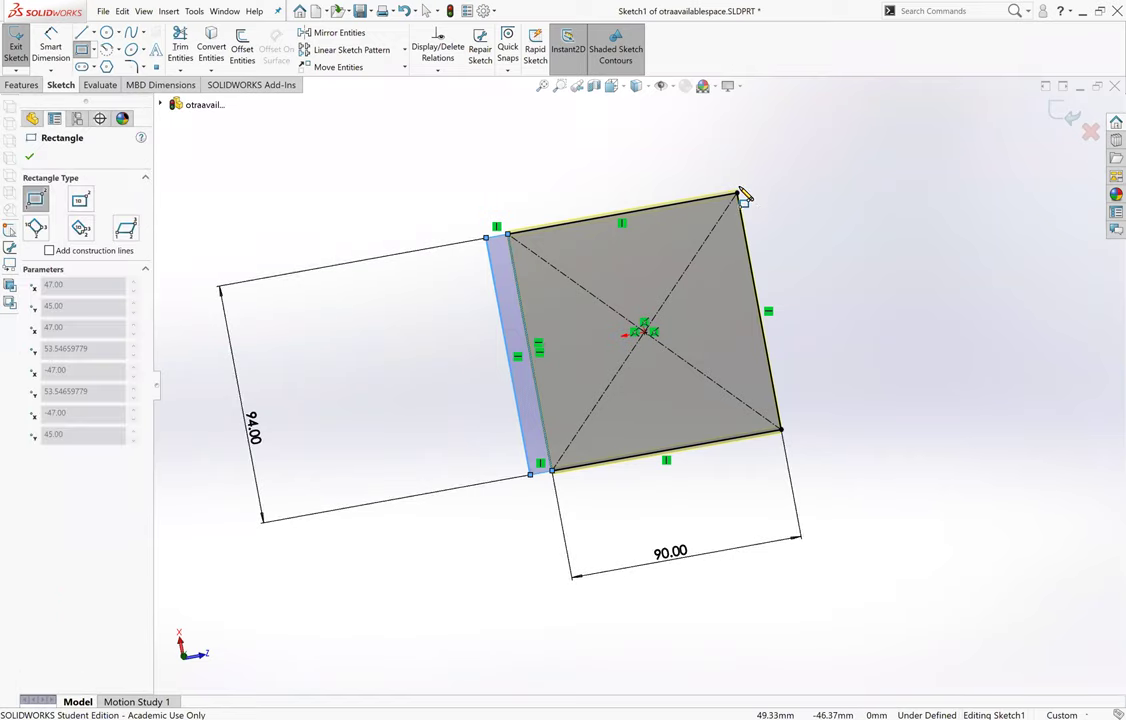
left_click(738, 193)
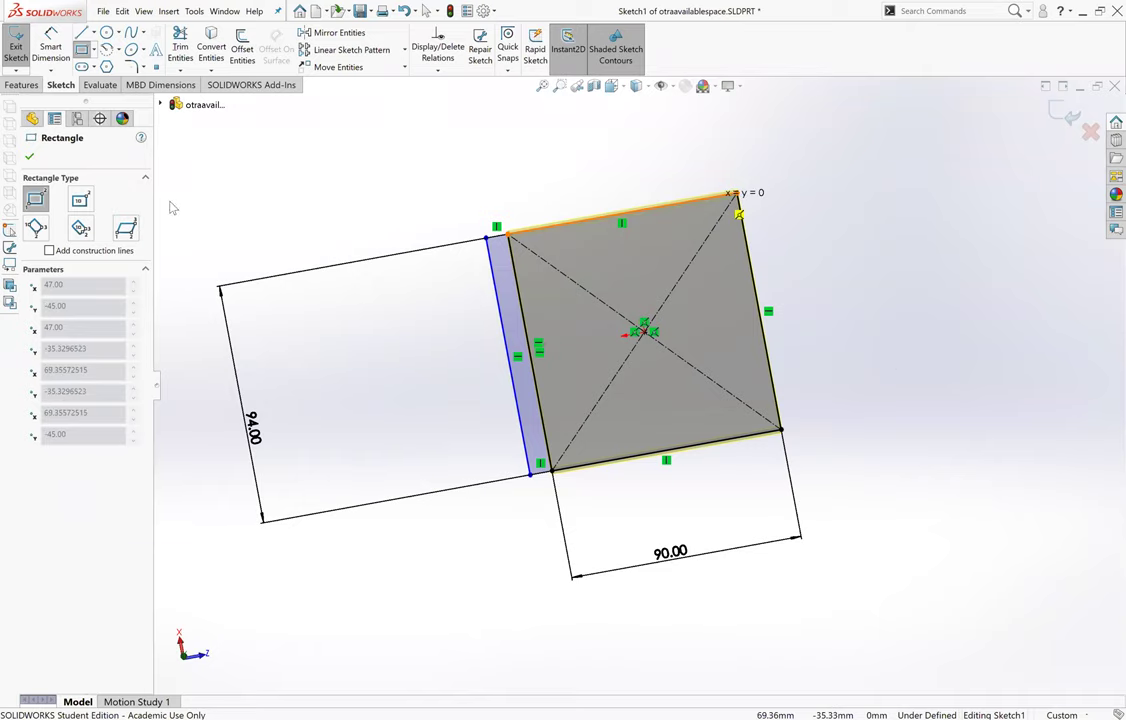
left_click(30, 153)
key("l")
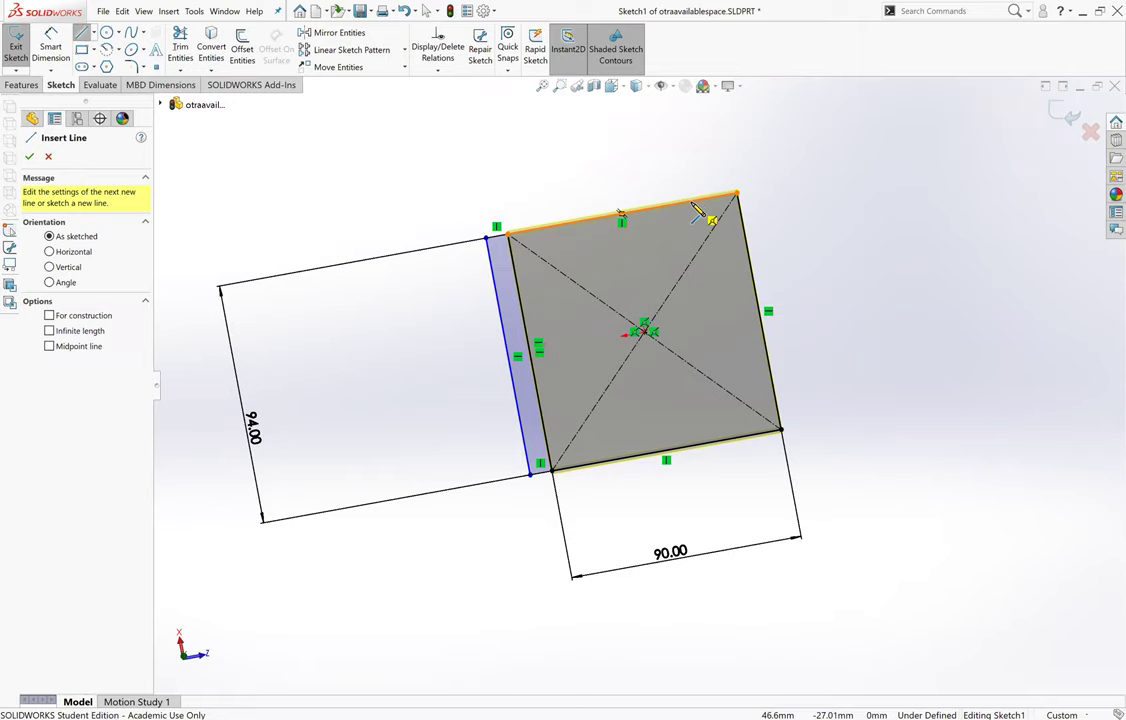
left_click(692, 201)
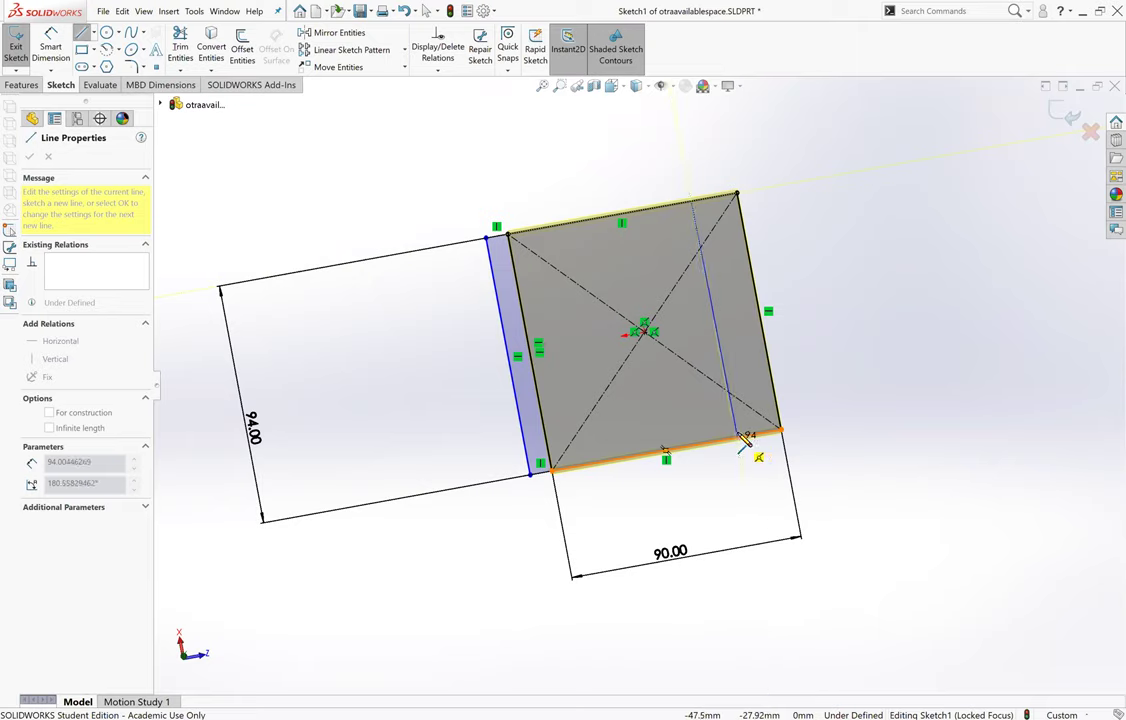
left_click(81, 34)
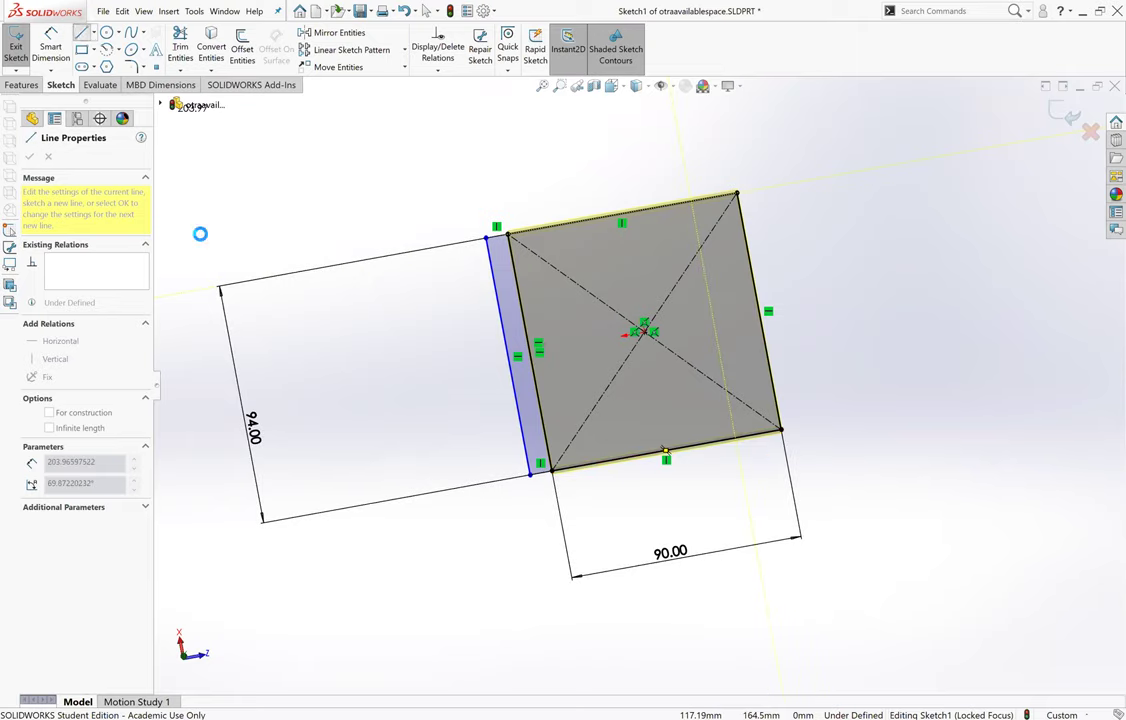
Dimension the narrow added rectangle's width and set it to 1 mm.
scroll(663, 309, "down", 3)
mouse_move(660, 295)
middle_mouse_down()
mouse_move(652, 211)
mouse_move(653, 327)
middle_mouse_up()
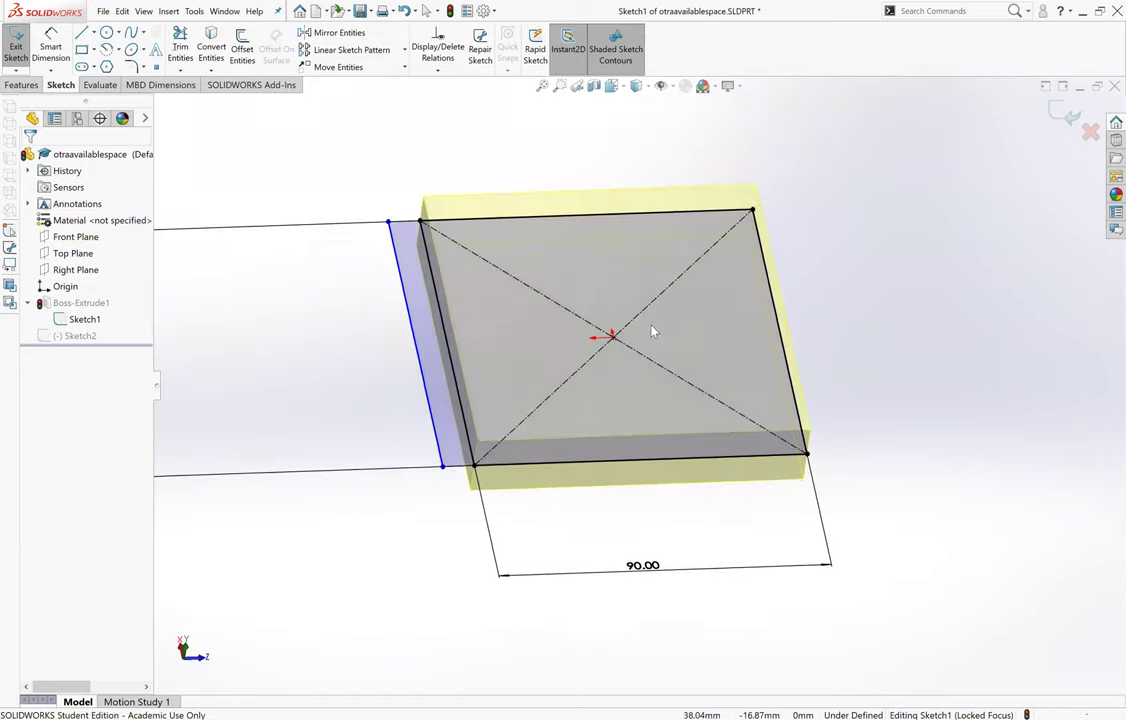
key("ctrl+8")
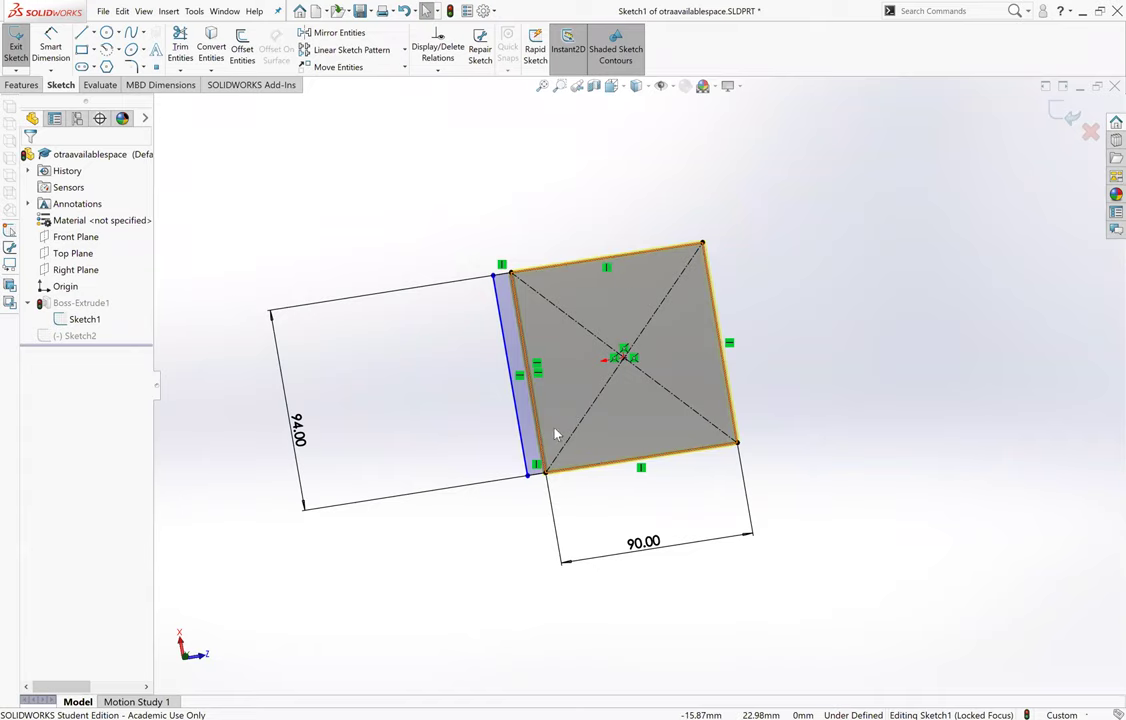
scroll(558, 432, "down", 2)
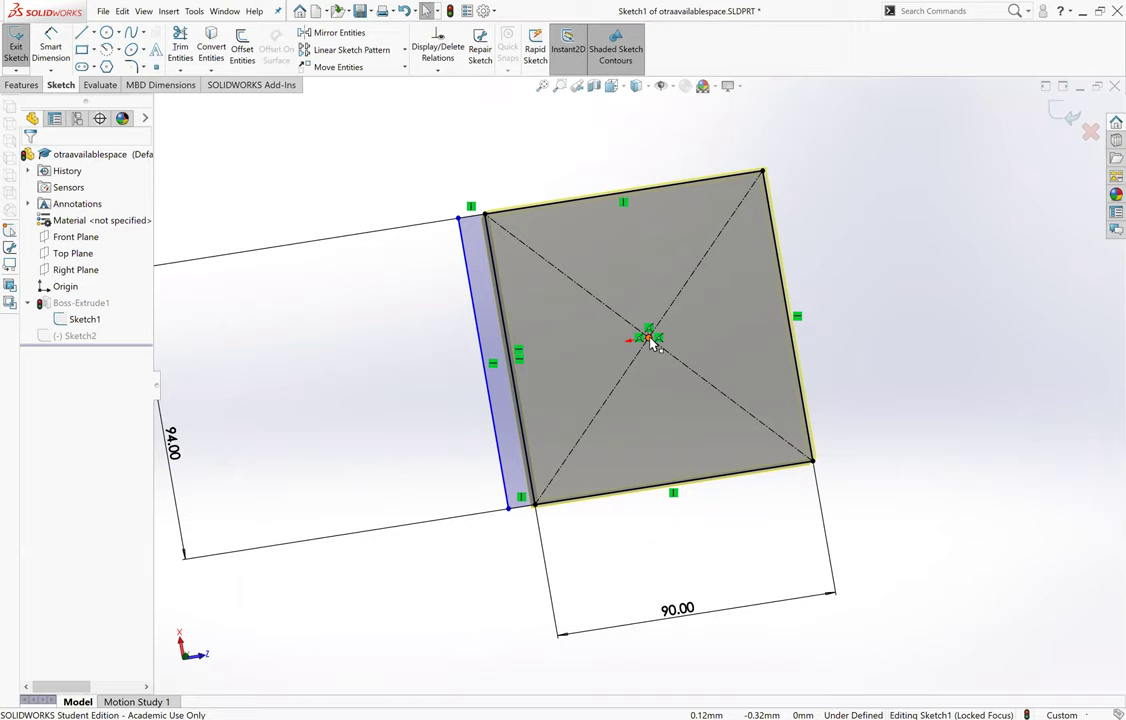
left_click(37, 48)
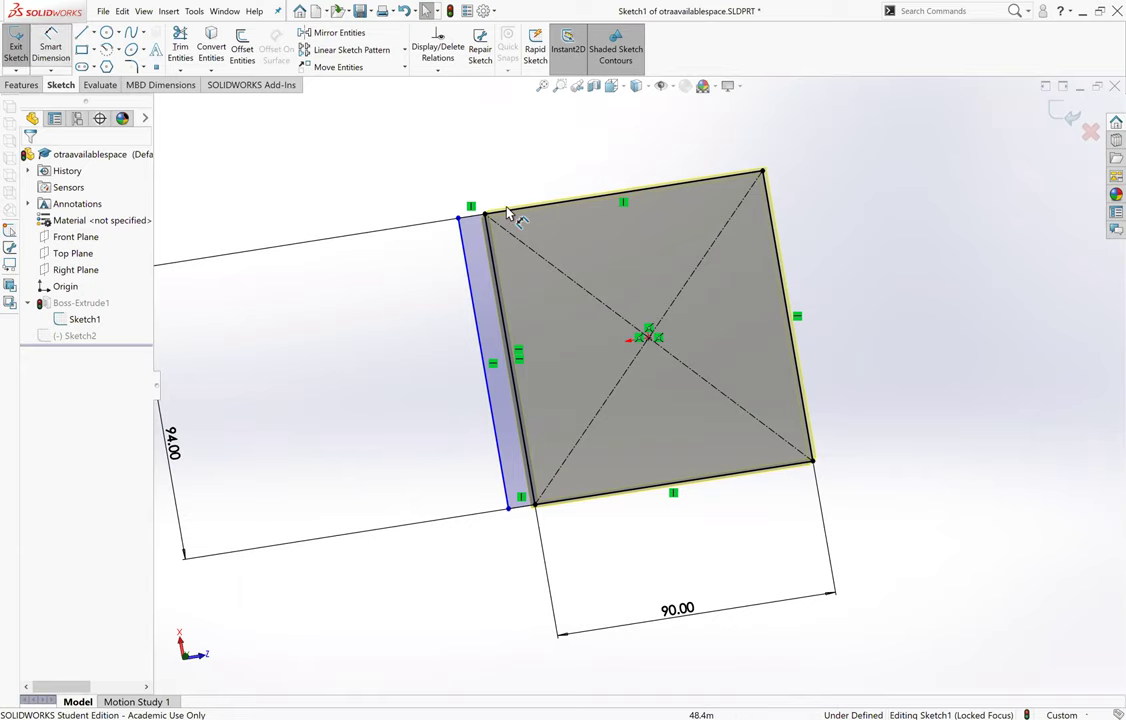
left_click(472, 218)
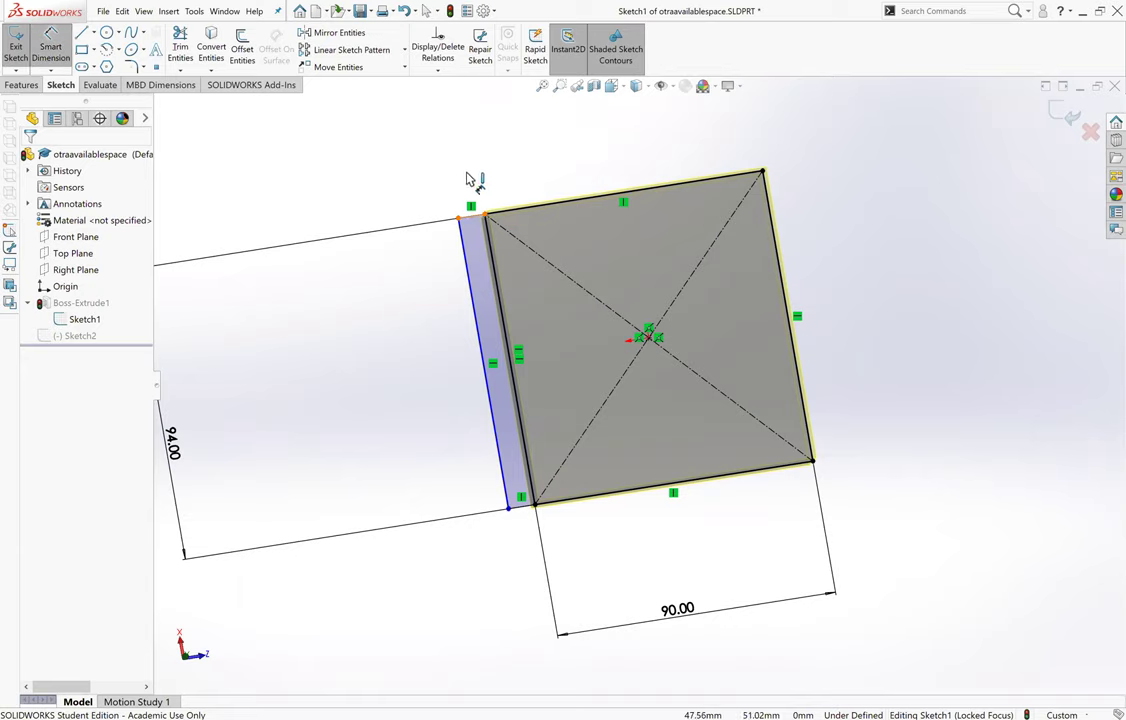
left_click(468, 178)
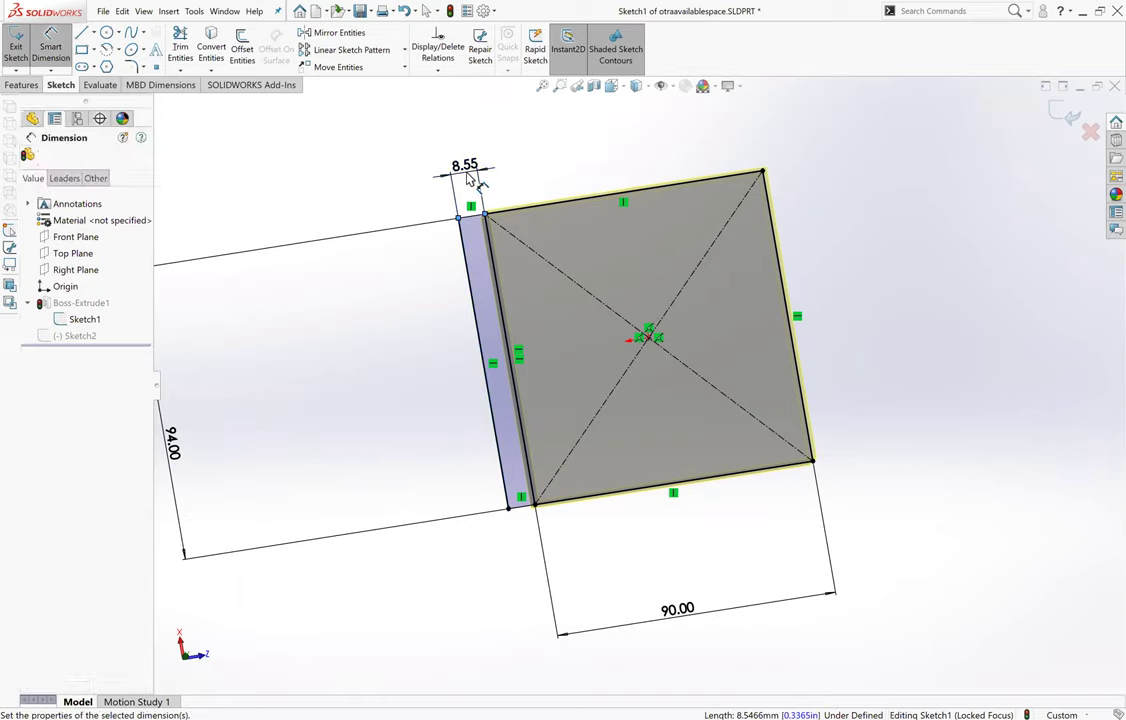
type("1")
key("Return")
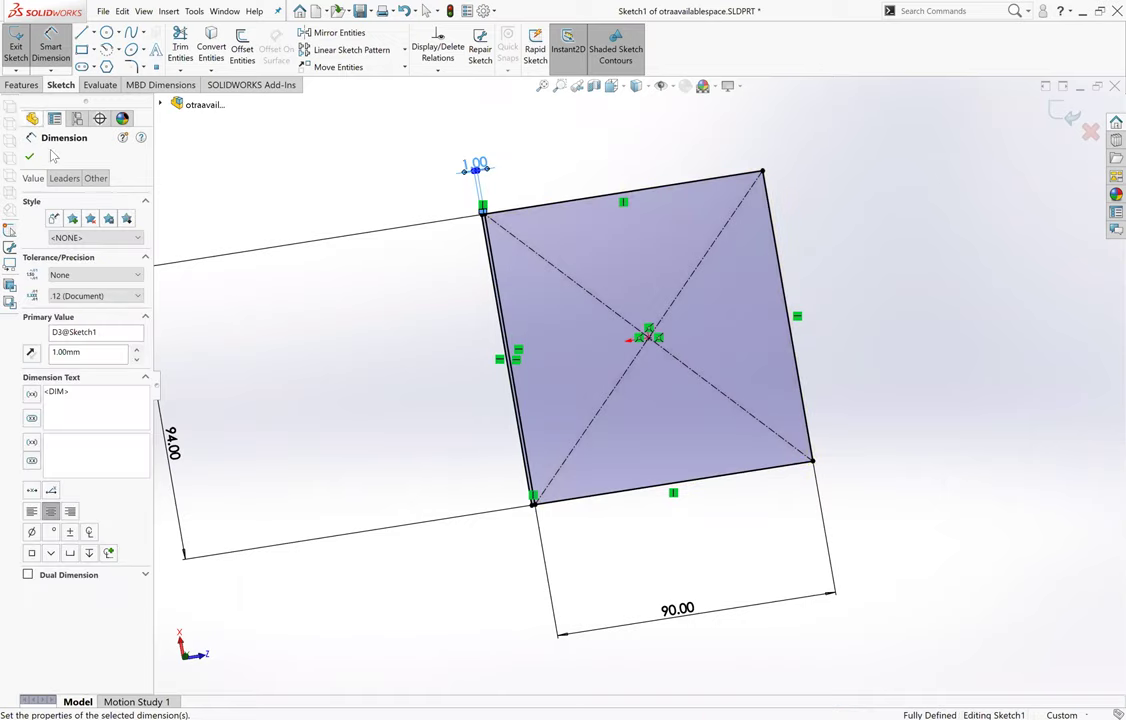
left_click(29, 157)
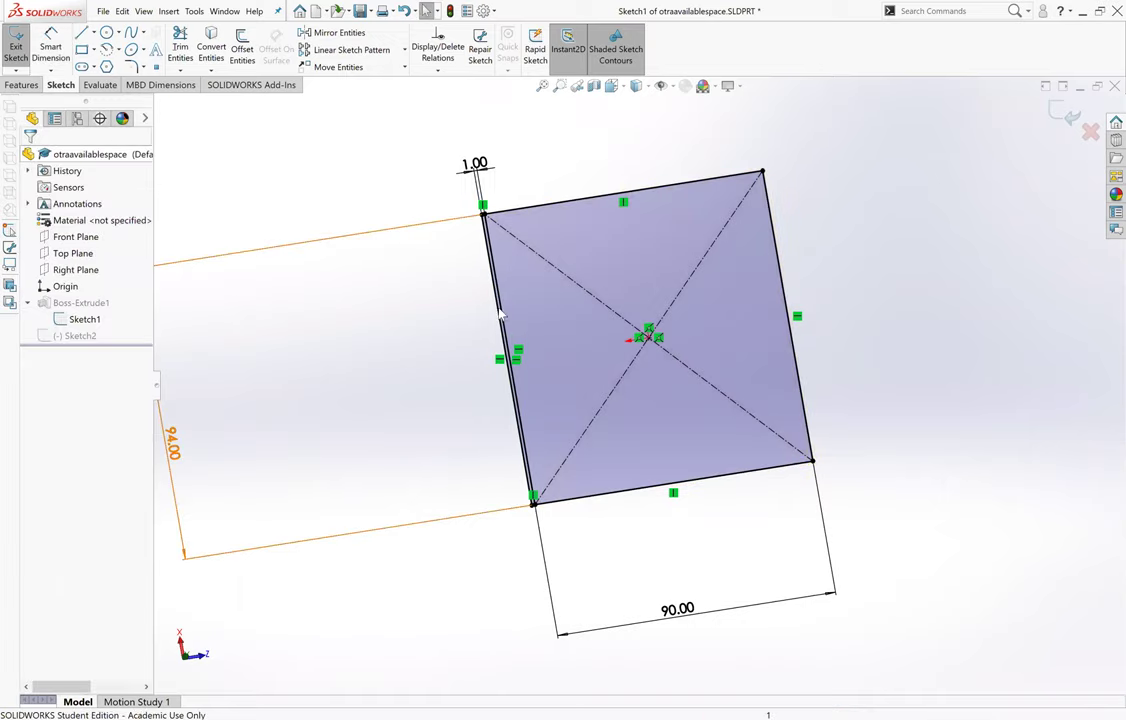
Convert the 94 mm line between the main rectangle and the 1 mm strip to construction geometry.
scroll(579, 305, "down", 3)
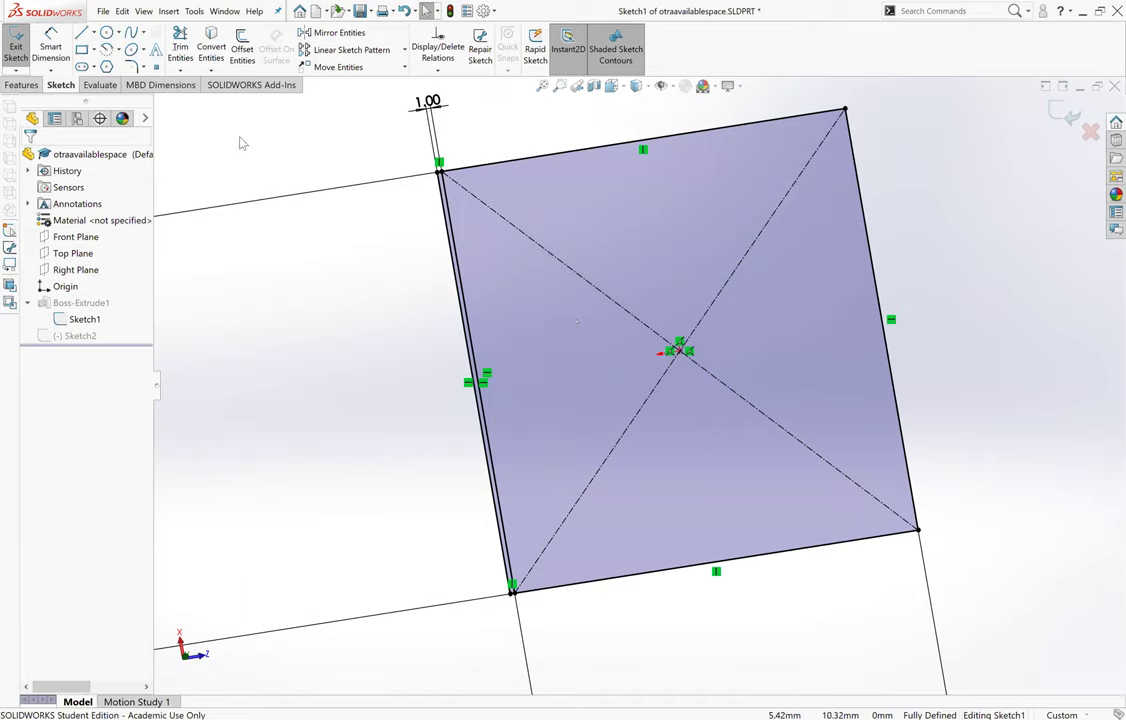
left_click(453, 246)
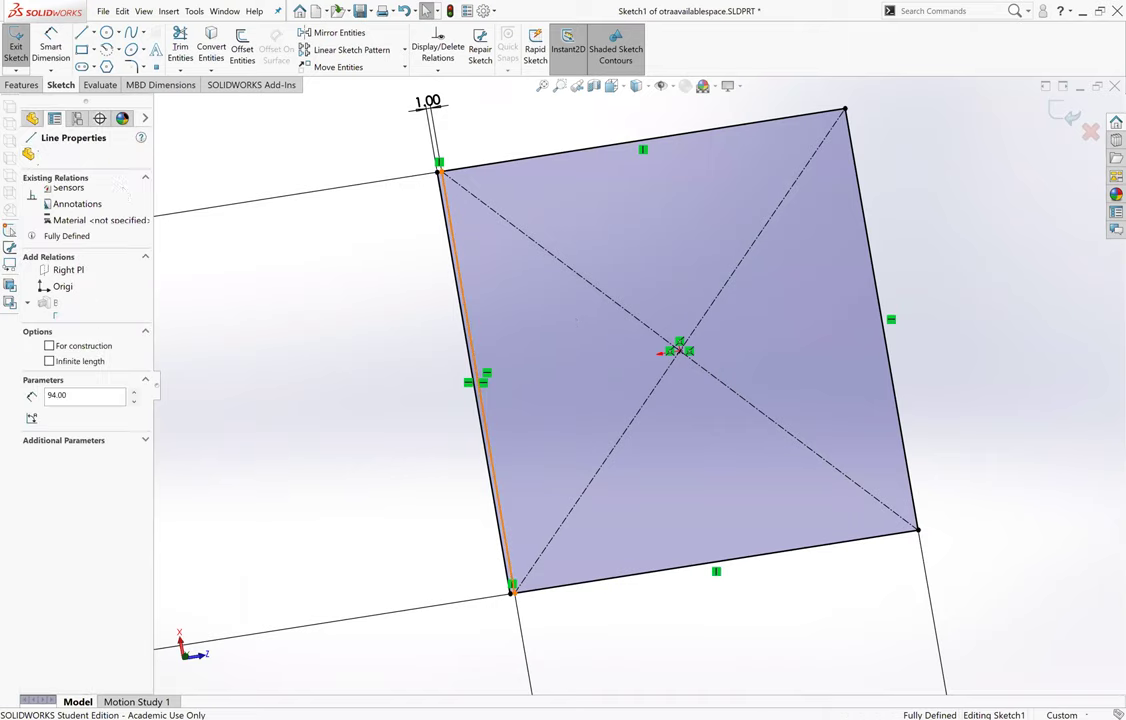
left_click(49, 346)
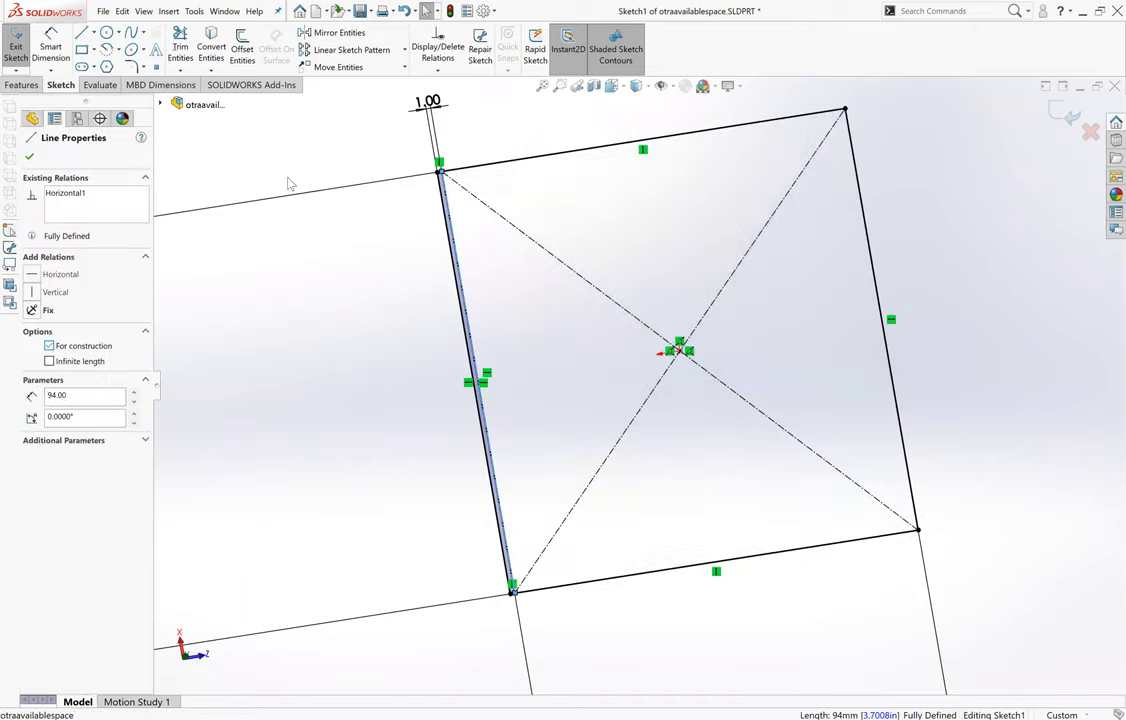
Check the properties of the inner line beside the 1 mm gap and finish editing the block's profile sketch.
left_click(288, 183)
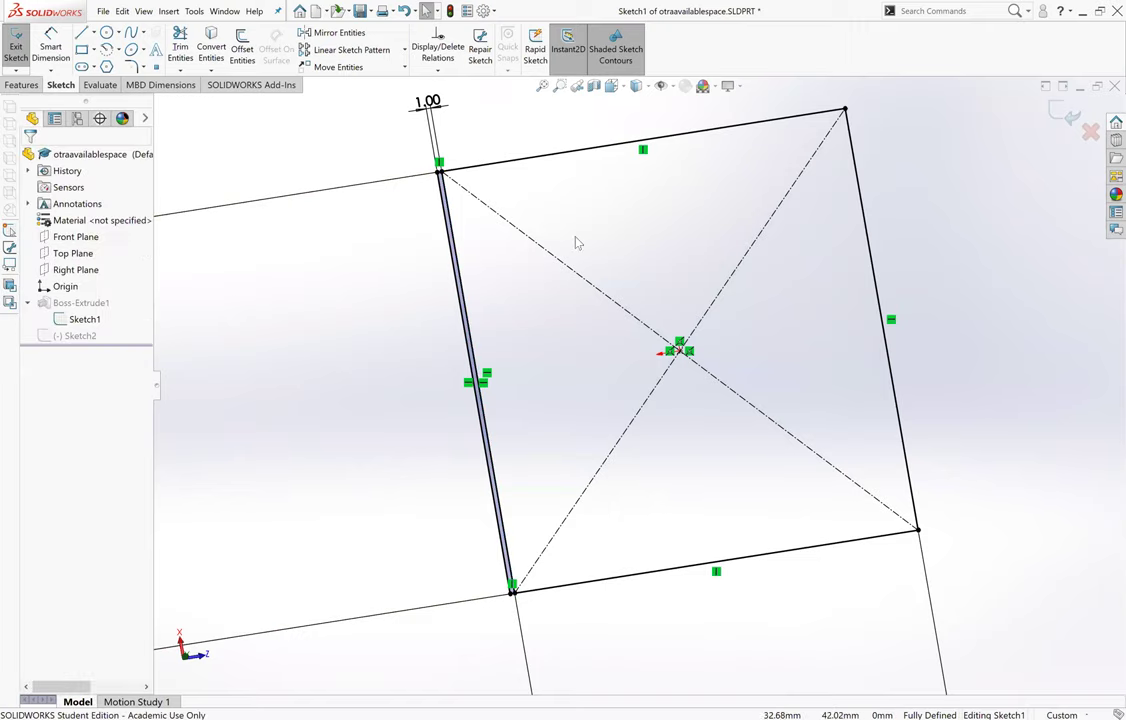
scroll(543, 334, "down", 3)
middle_click_drag(531, 358, 465, 395)
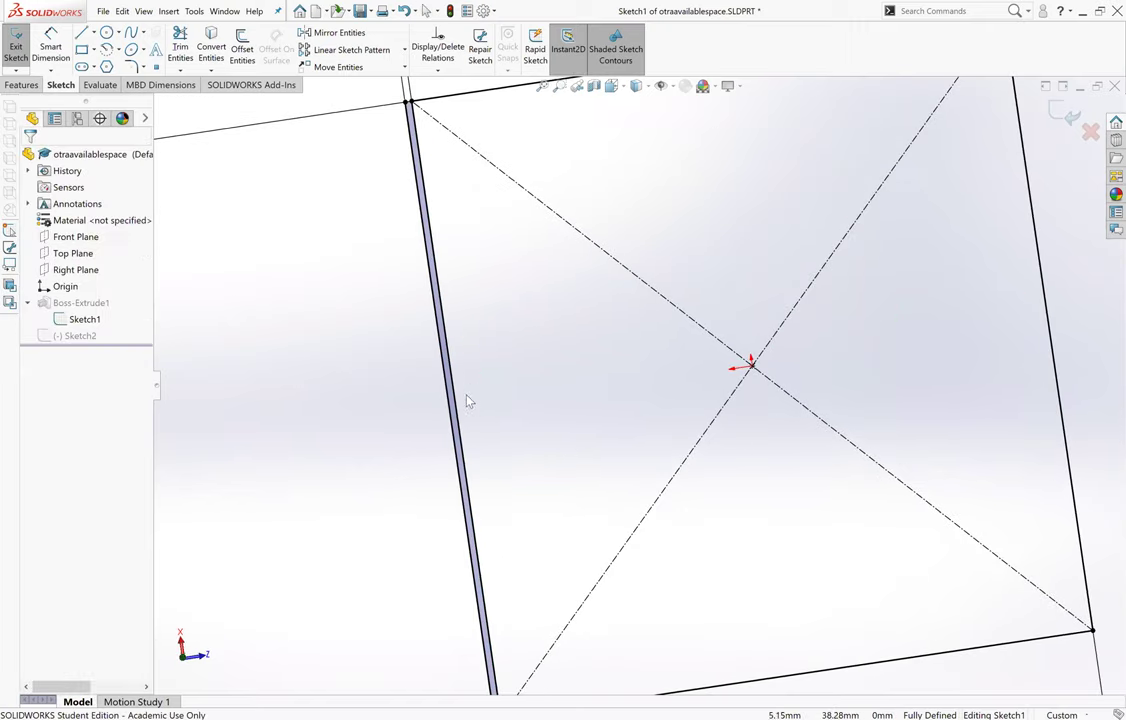
left_click(455, 401)
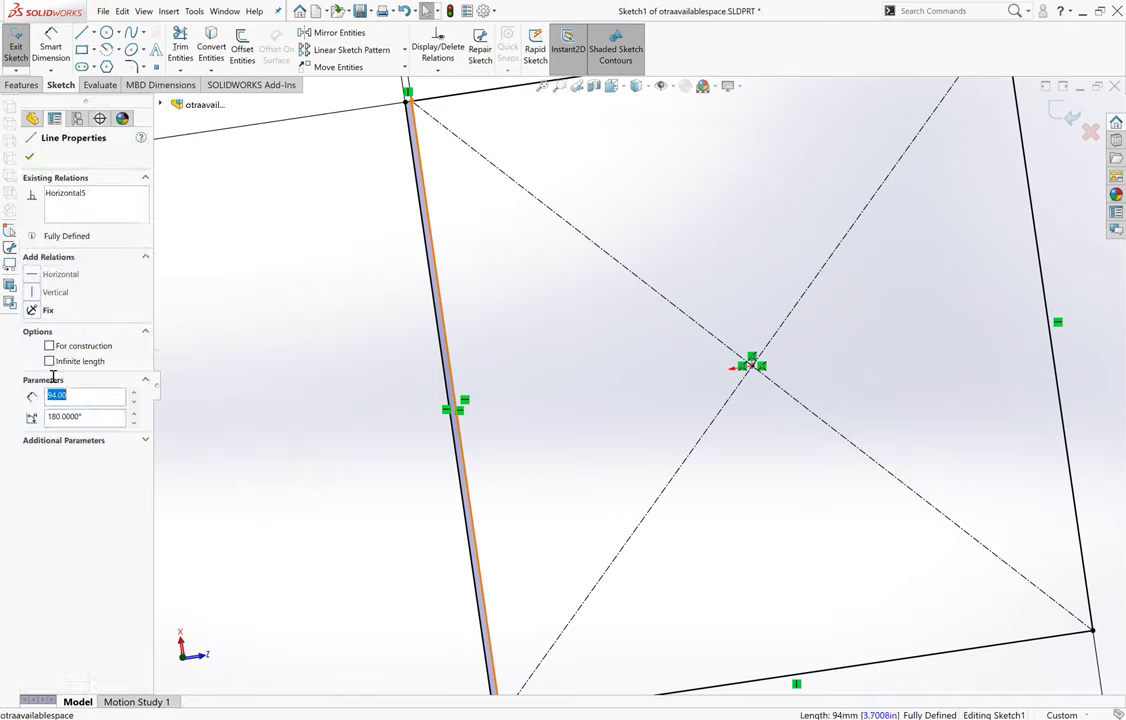
left_click(316, 331)
scroll(666, 355, "up", 3)
middle_click_drag(666, 355, 953, 258)
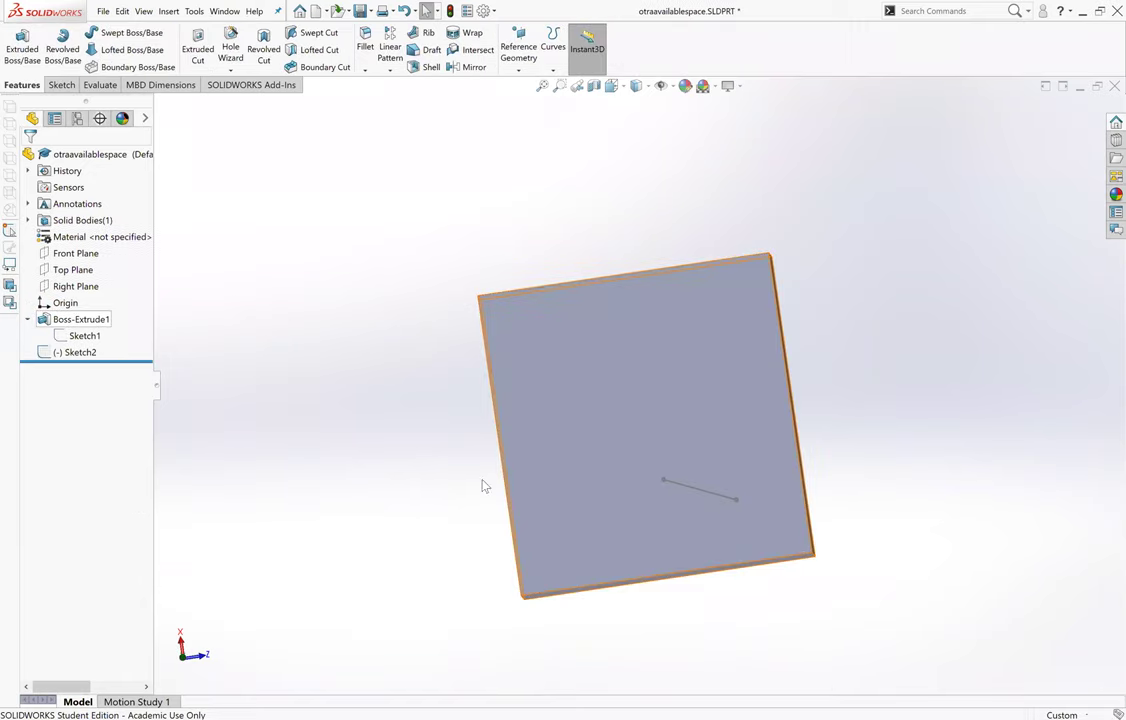
On the block's large square face, sketch a corner rectangle about 9.8 mm wide along the full length of one edge.
scroll(402, 470, "up", 2)
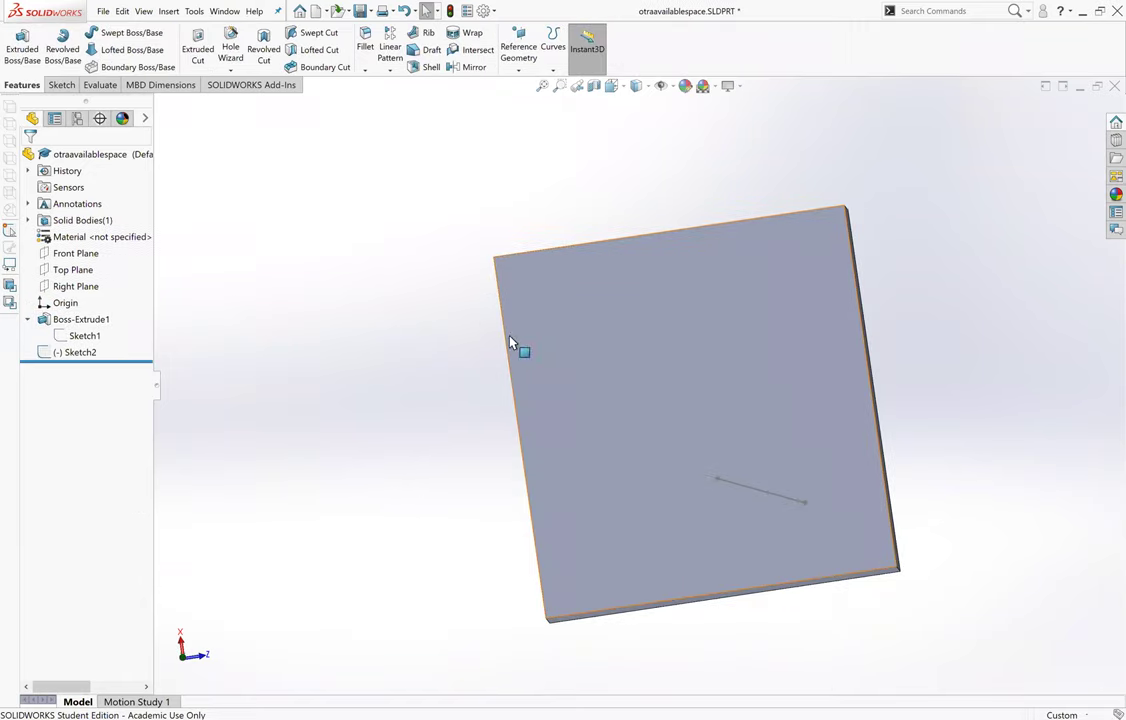
left_click(678, 289)
right_click(678, 289)
left_click(720, 255)
left_click(82, 48)
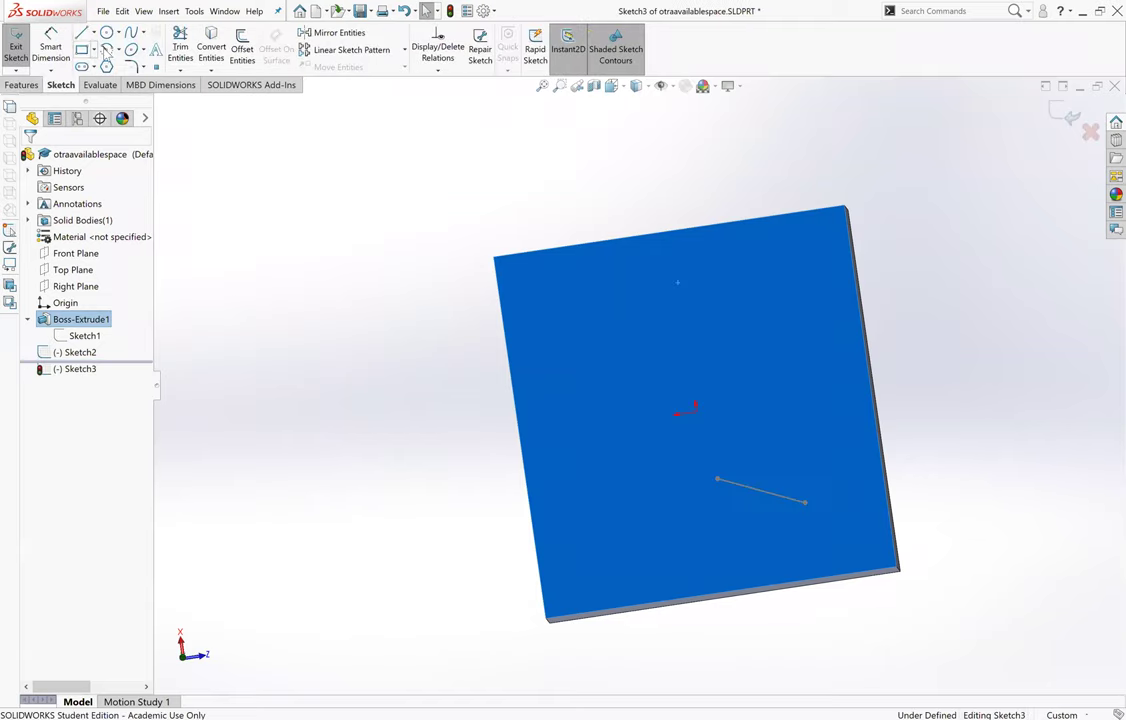
left_click(845, 210)
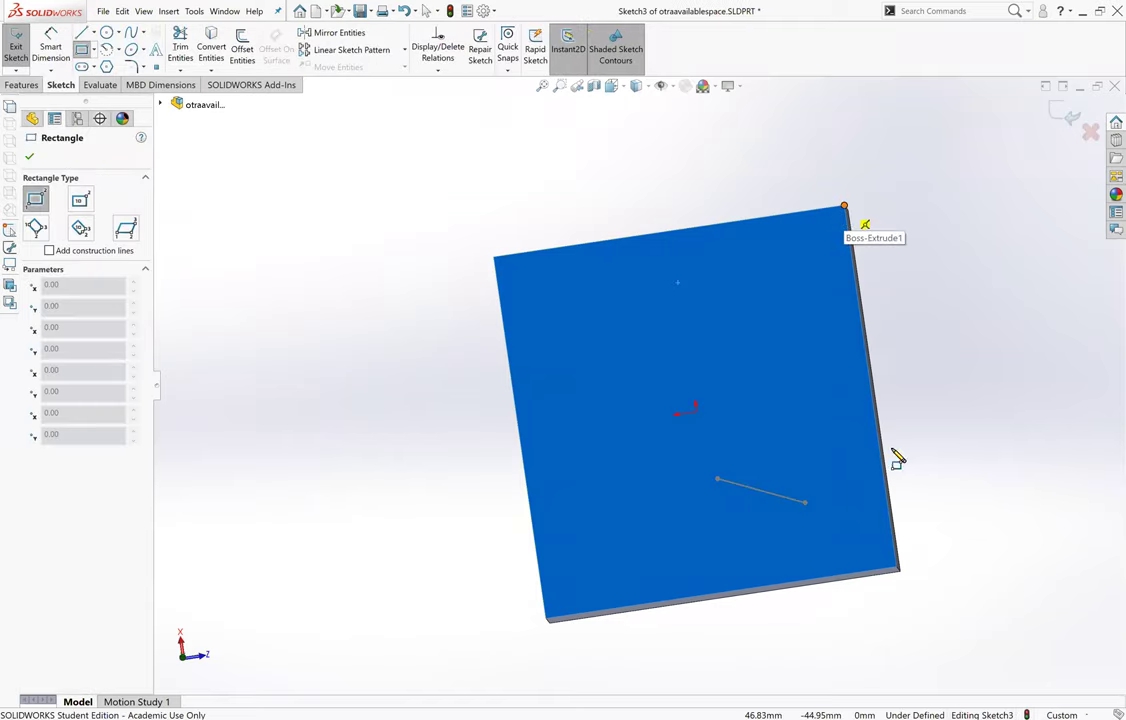
left_click(860, 576)
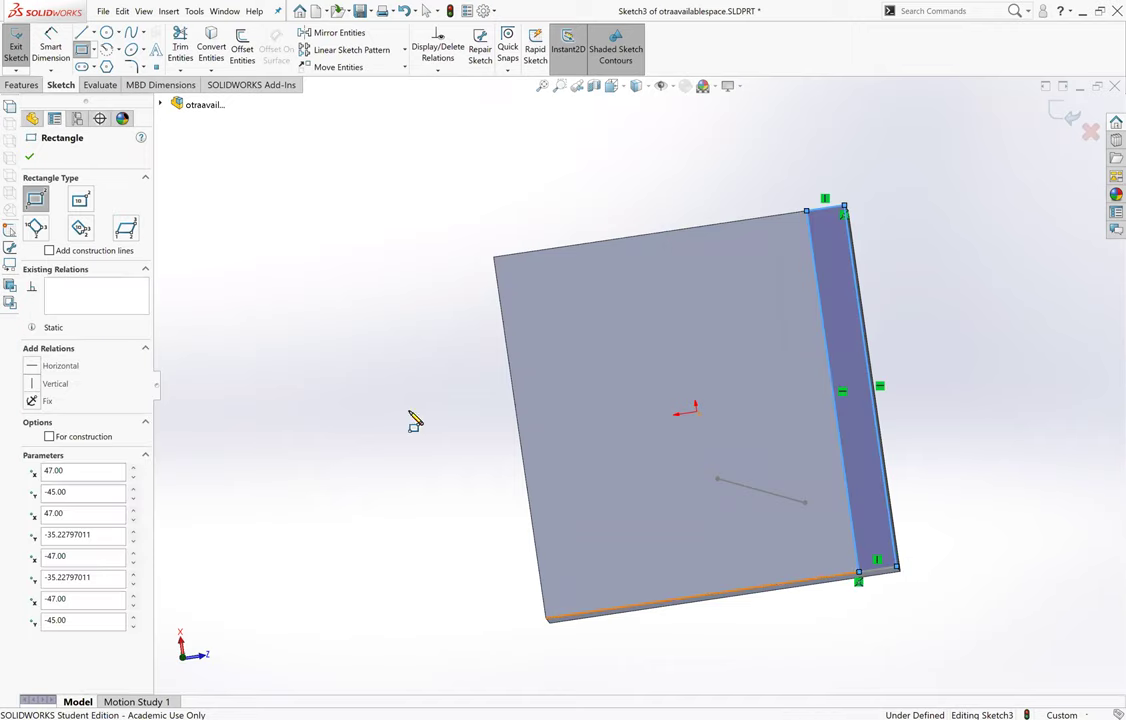
key("Escape")
Dimension the short side of the edge rectangle and set its width to 8.5 mm.
left_click(50, 46)
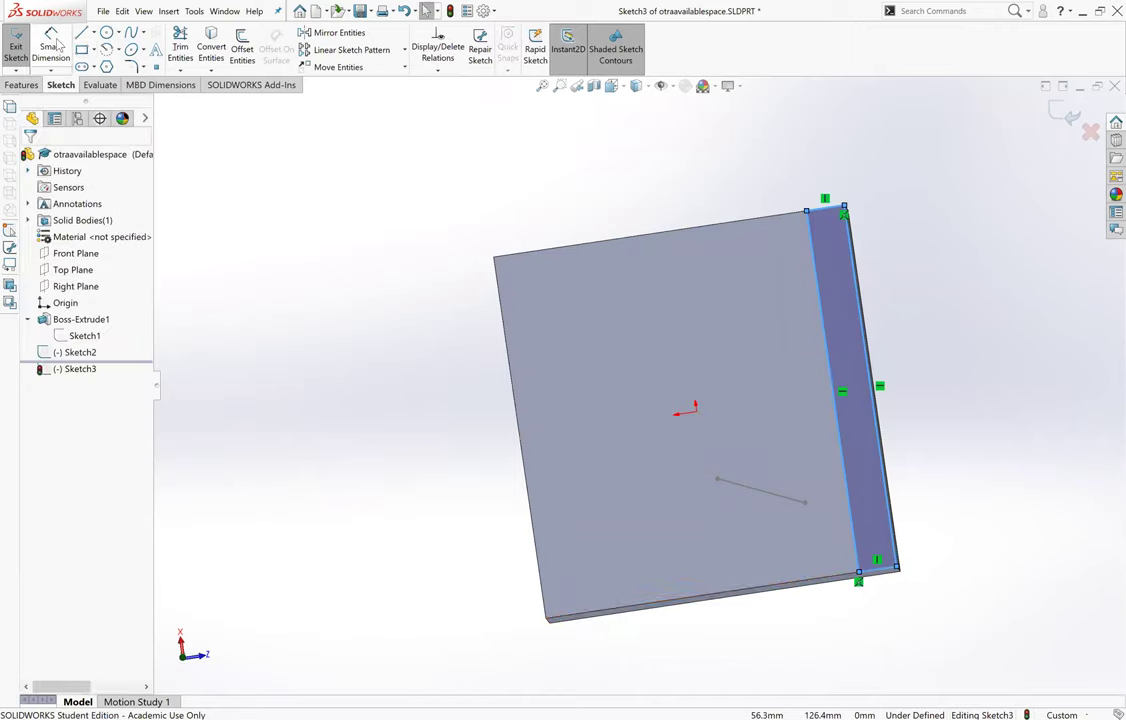
left_click(824, 208)
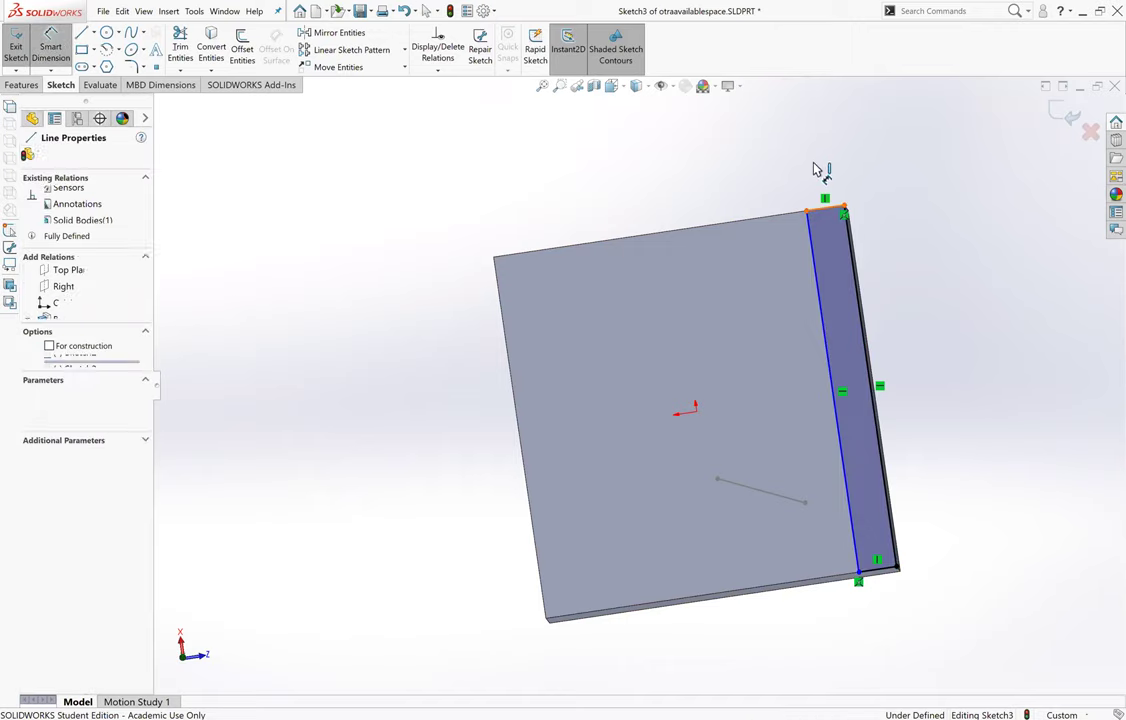
left_click(822, 181)
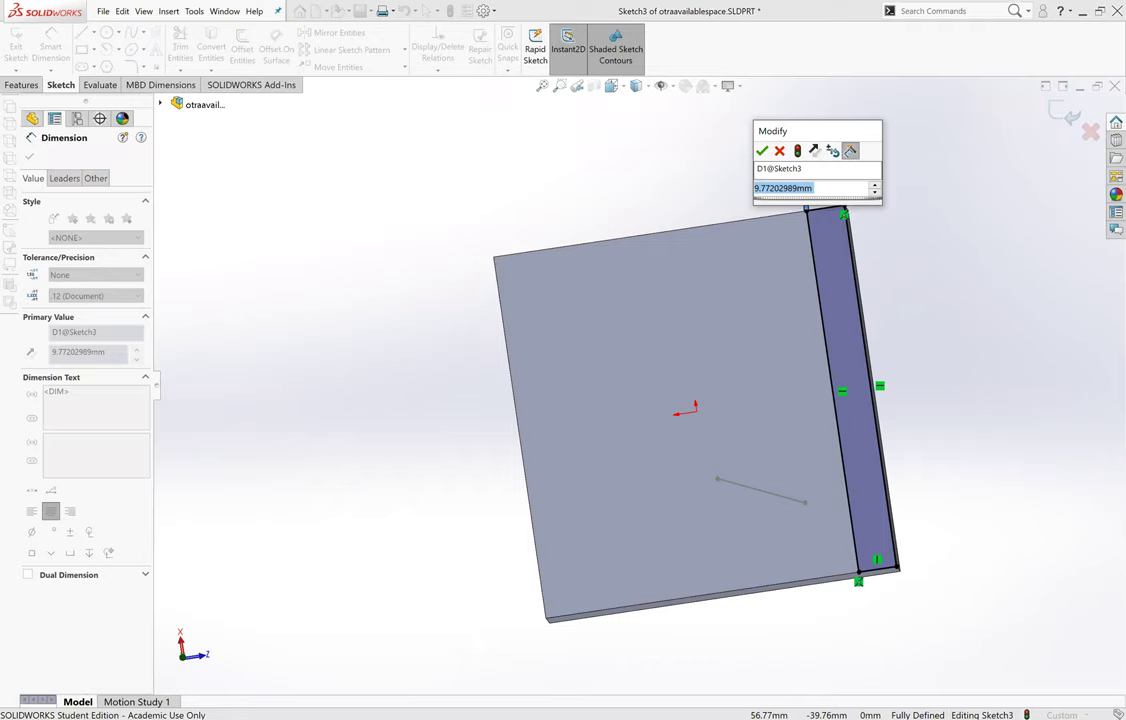
type("8")
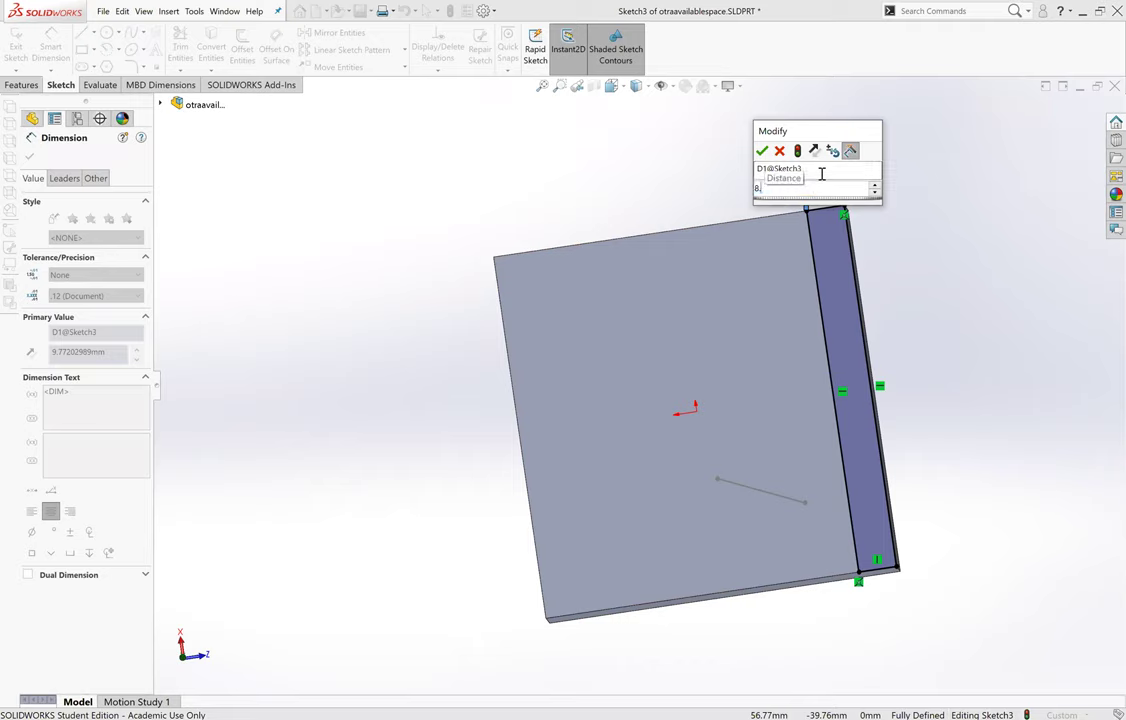
type(".5")
key("Return")
left_click(30, 156)
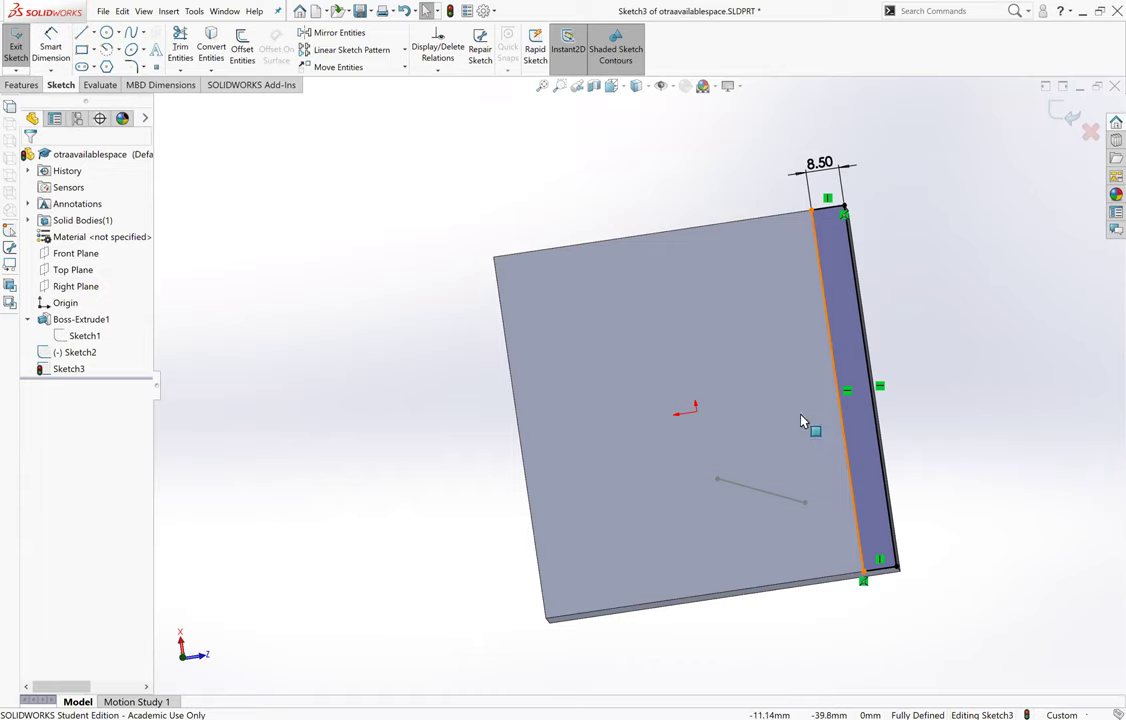
Cut the 8.5 mm edge strip off the block with an Extruded Cut set to Through All.
mouse_move(759, 382)
middle_mouse_down()
mouse_move(719, 297)
mouse_move(400, 233)
middle_mouse_up()
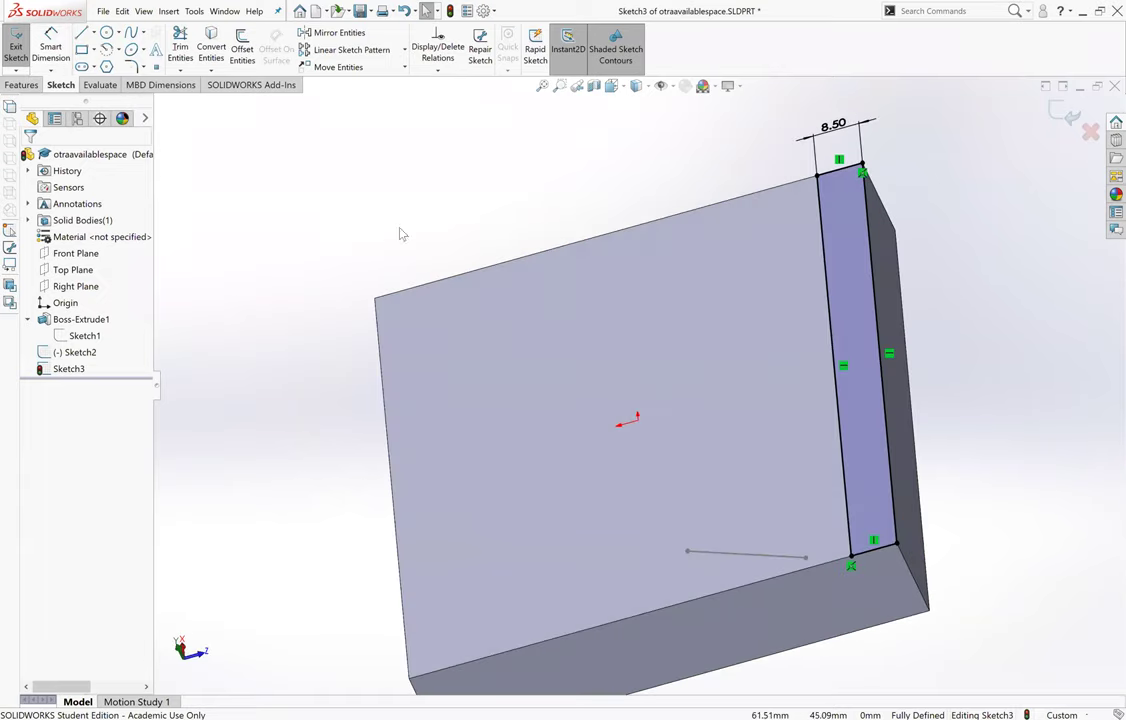
left_click(22, 85)
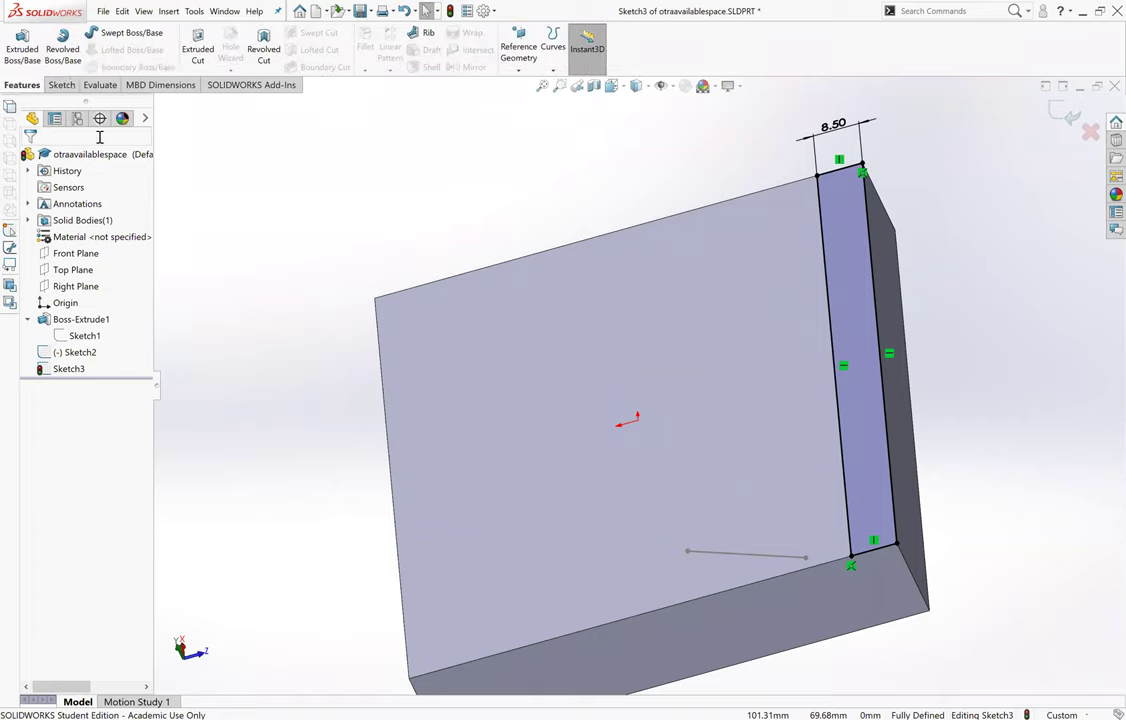
left_click(192, 55)
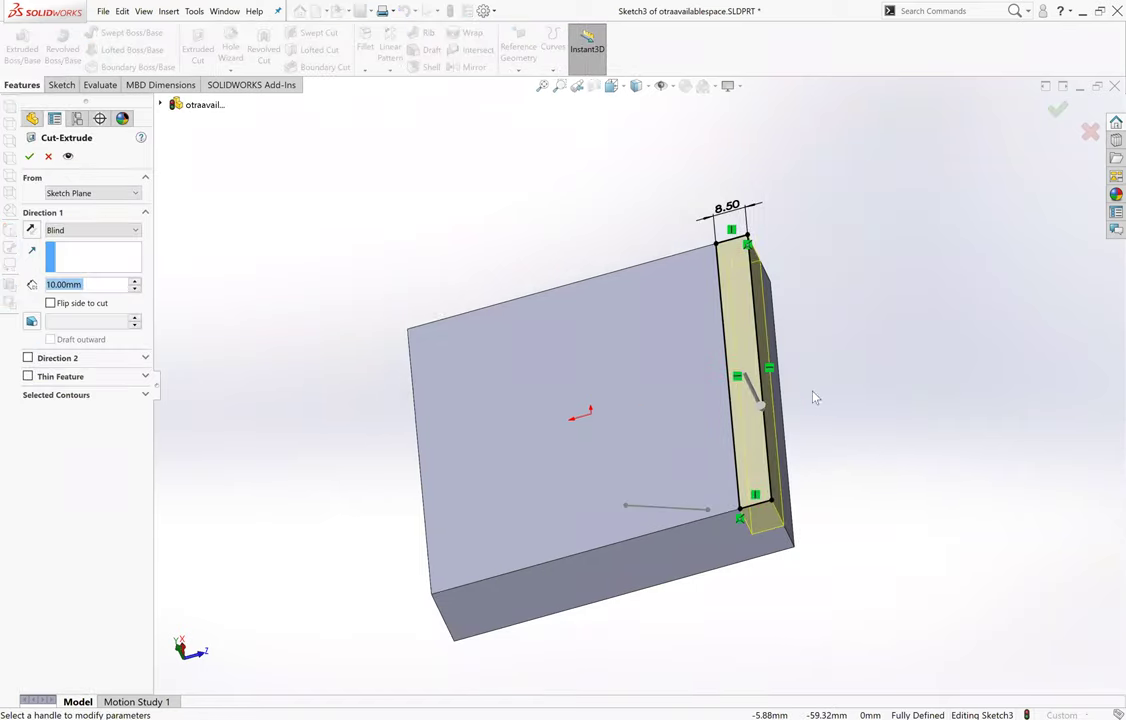
left_click(88, 231)
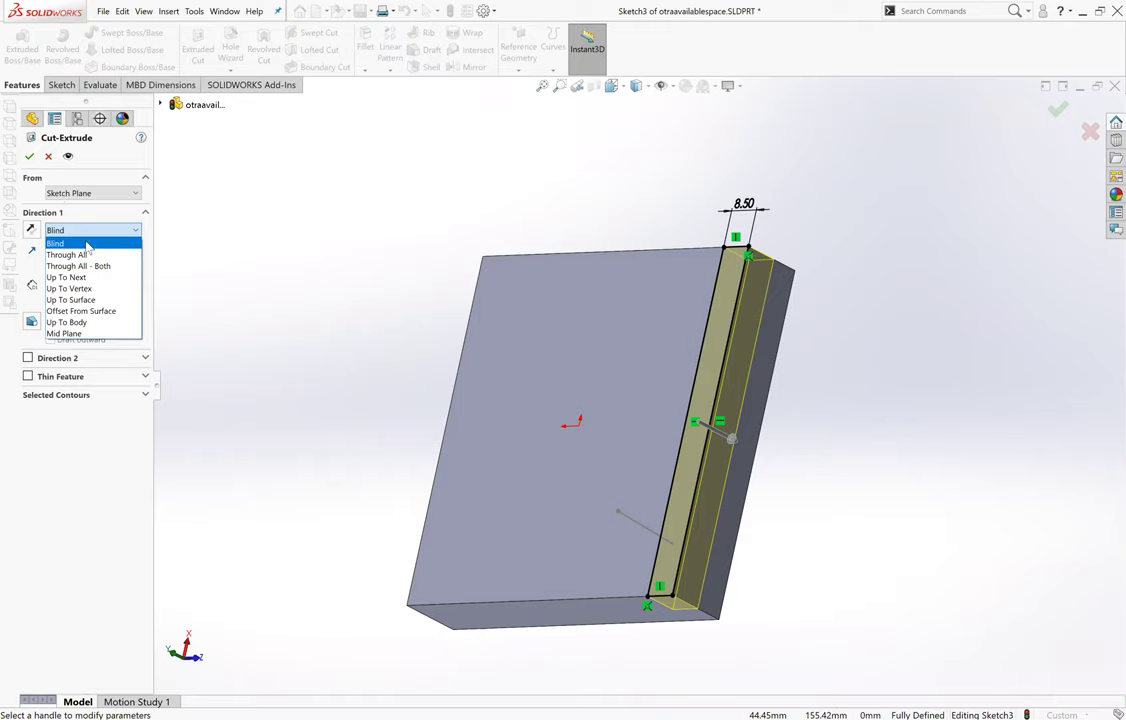
left_click(90, 254)
scroll(460, 325, "down", 2)
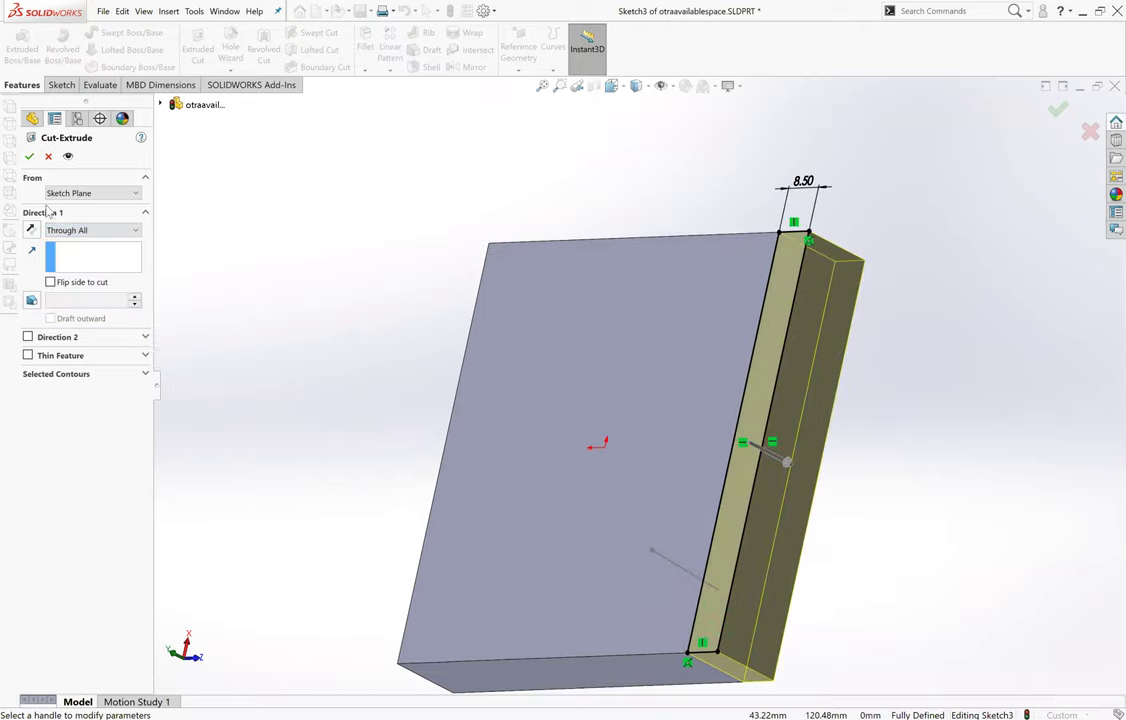
left_click(29, 156)
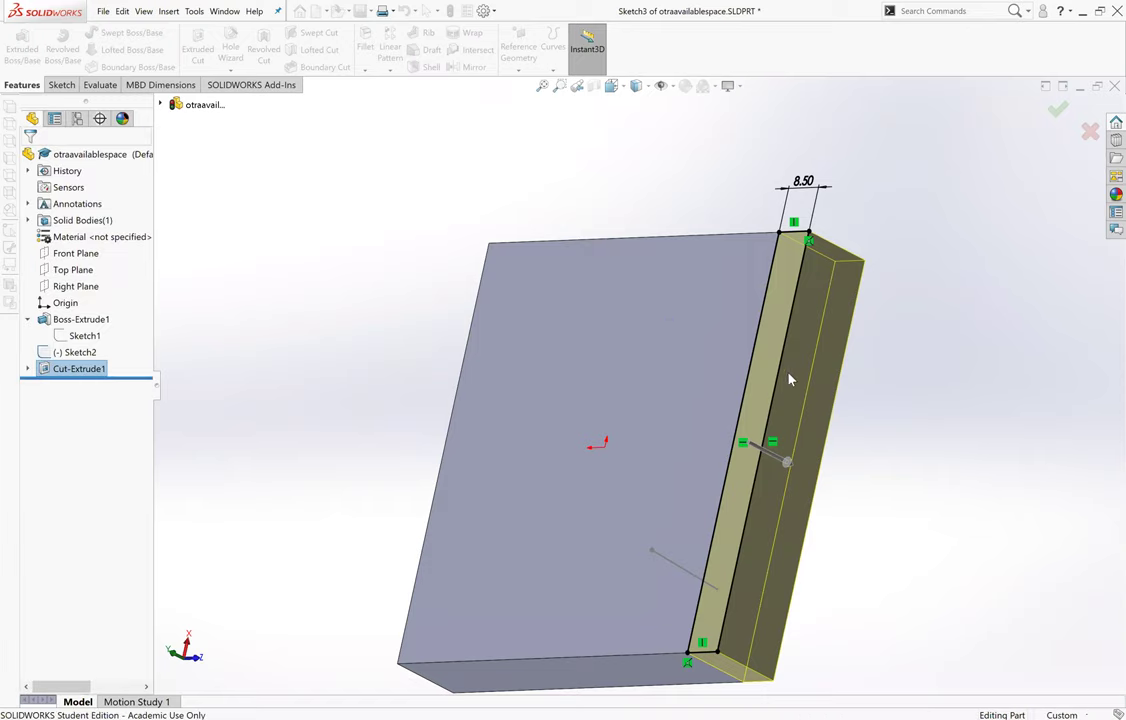
Save the otraavailablespace part, return to the OreSat assembly and rebuild it with the changed model.
scroll(790, 440, "down", 2)
middle_click_drag(908, 483, 667, 531)
scroll(710, 457, "up", 5)
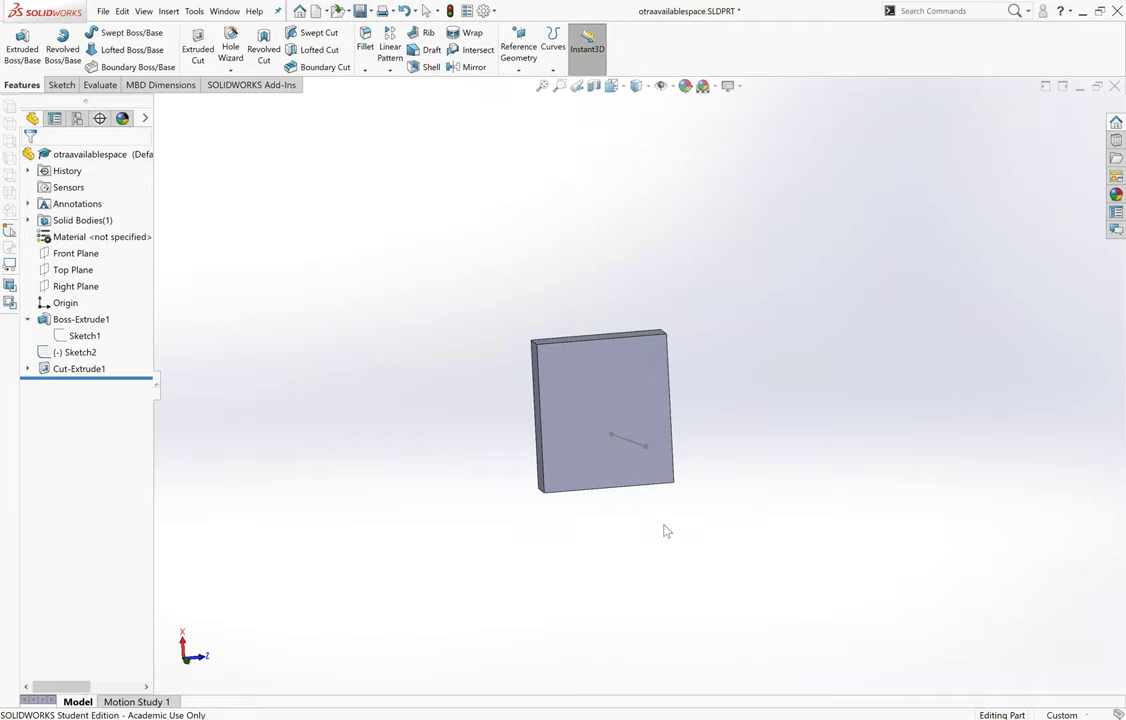
key("ctrl+s")
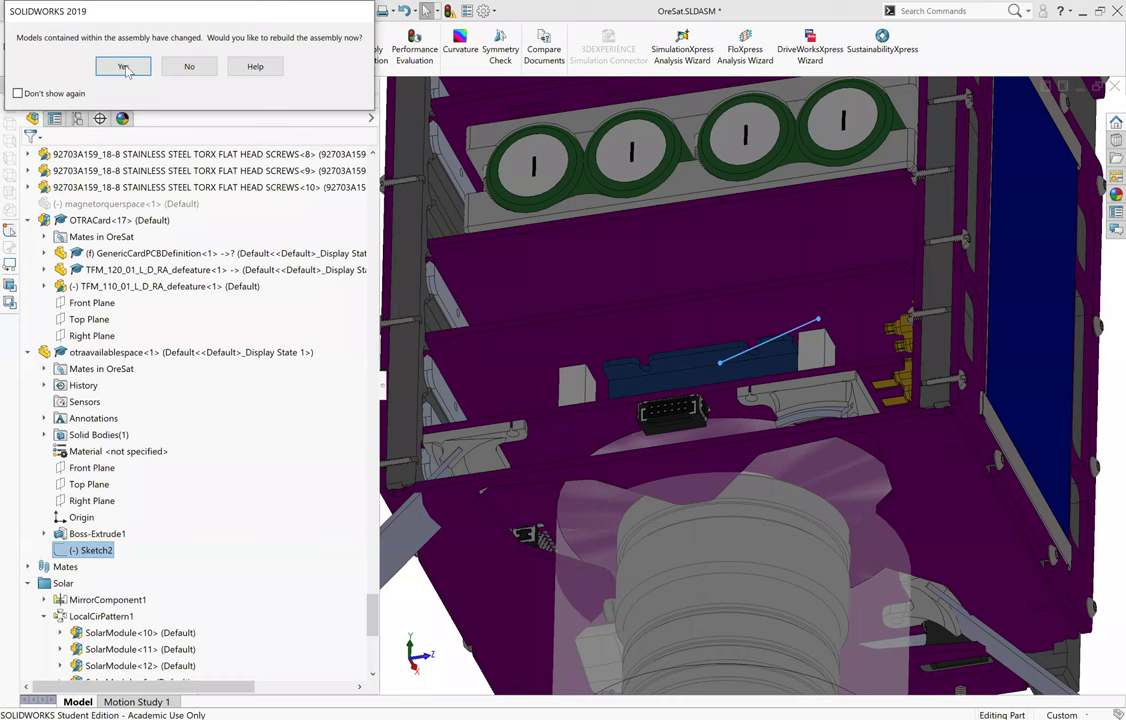
key("ctrl+Tab")
left_click(123, 67)
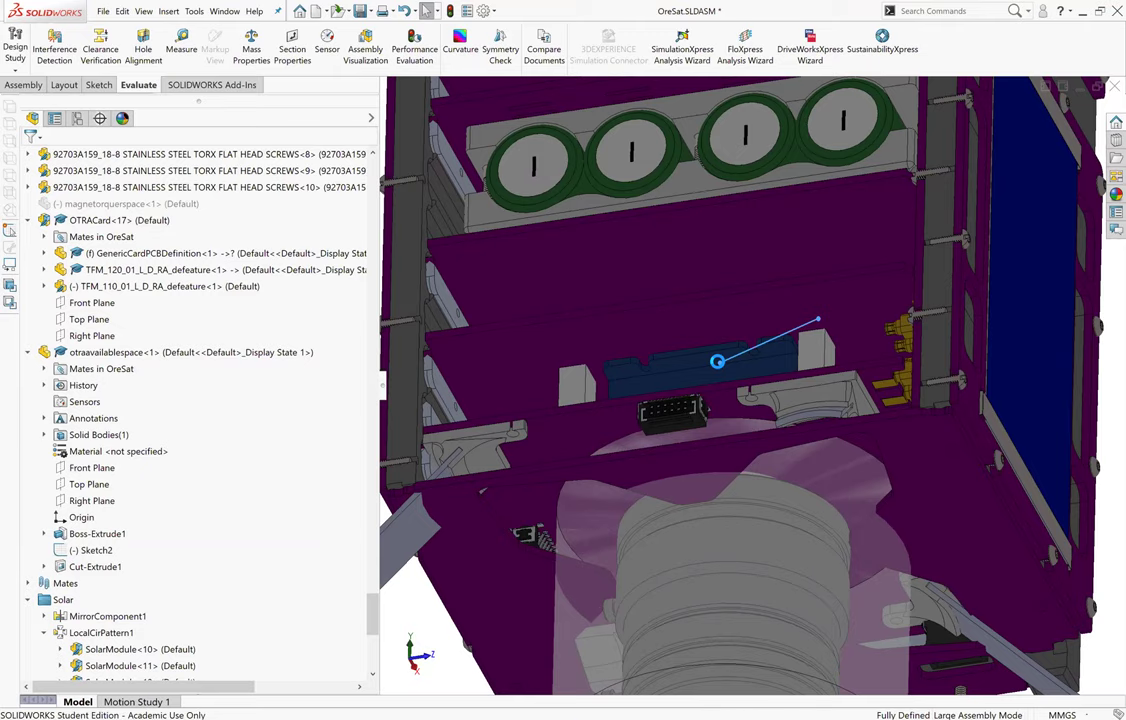
Examine the clearance between the trimmed end of the available-space block and the yellow connector pins in the assembly.
scroll(862, 319, "up", 2)
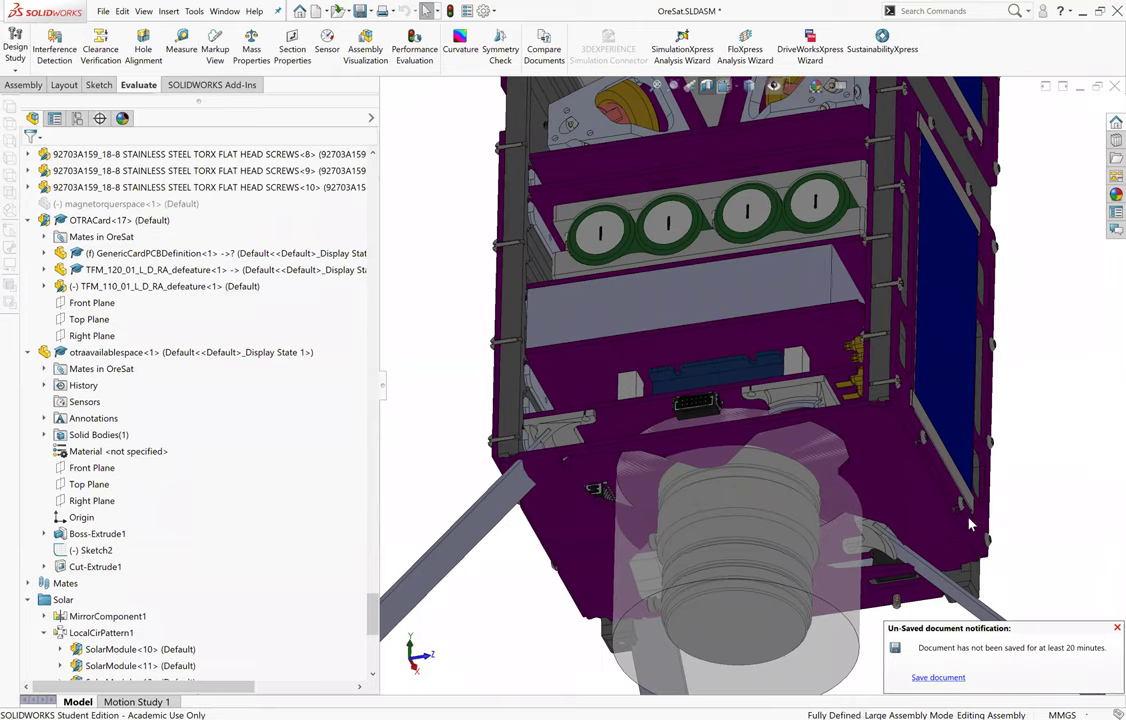
middle_click_drag(534, 404, 749, 648)
scroll(658, 618, "up", 2)
scroll(714, 646, "down", 4)
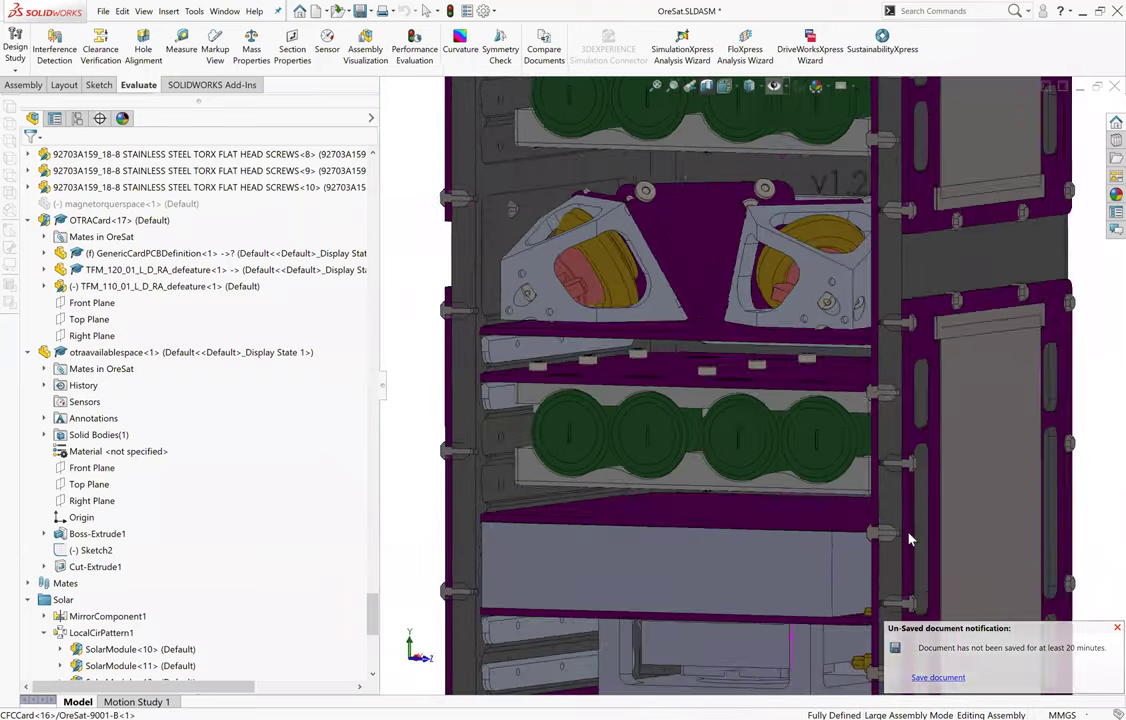
scroll(909, 540, "down", 6)
middle_click_drag(831, 643, 724, 522)
scroll(727, 531, "down", 5)
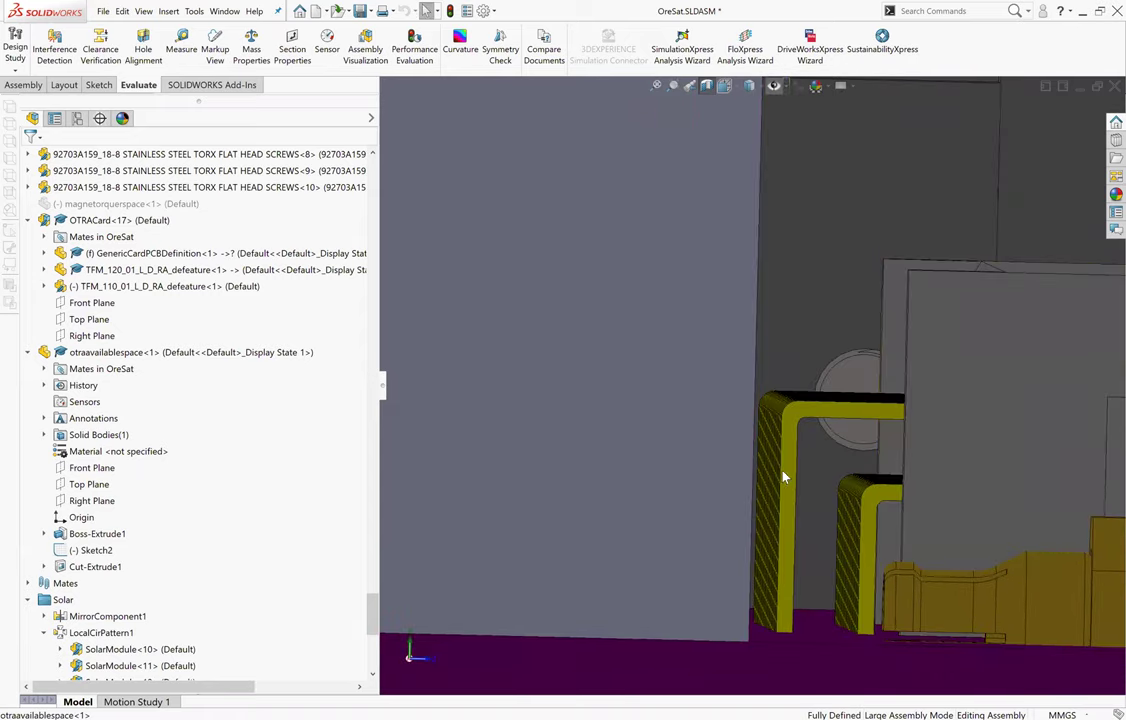
middle_click_drag(784, 457, 740, 428)
scroll(663, 447, "up", 5)
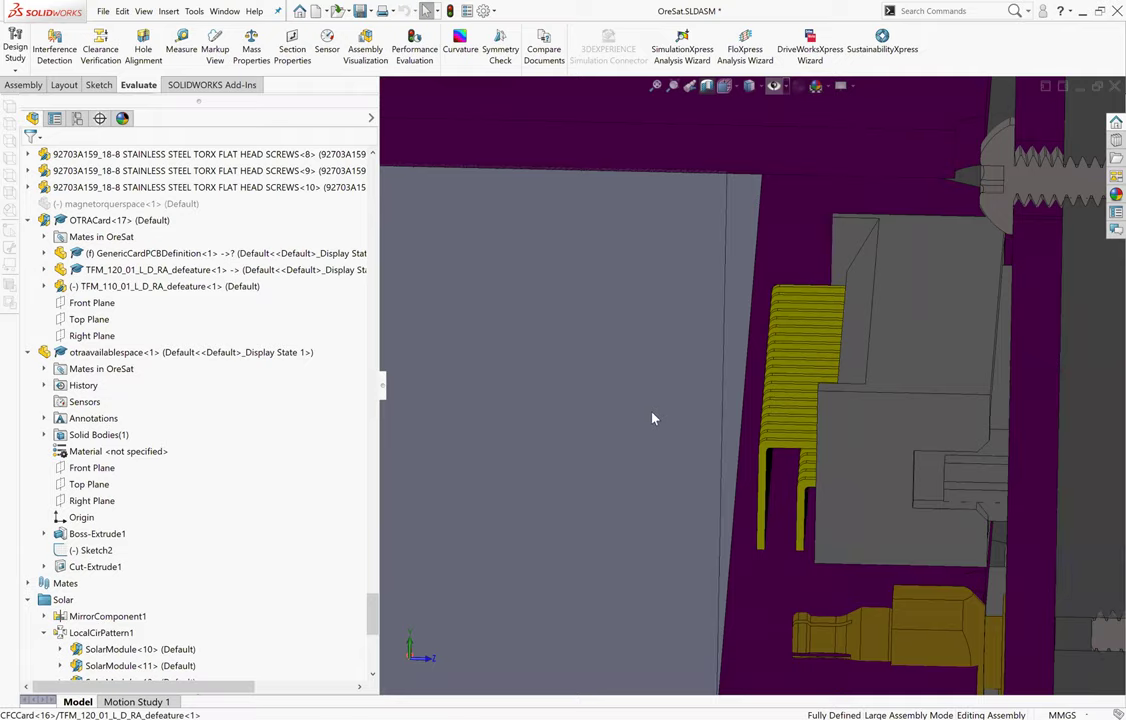
Examine the block's opposite end near the card wedges and its fit between the neighbouring cards above and below.
scroll(520, 395, "up", 5)
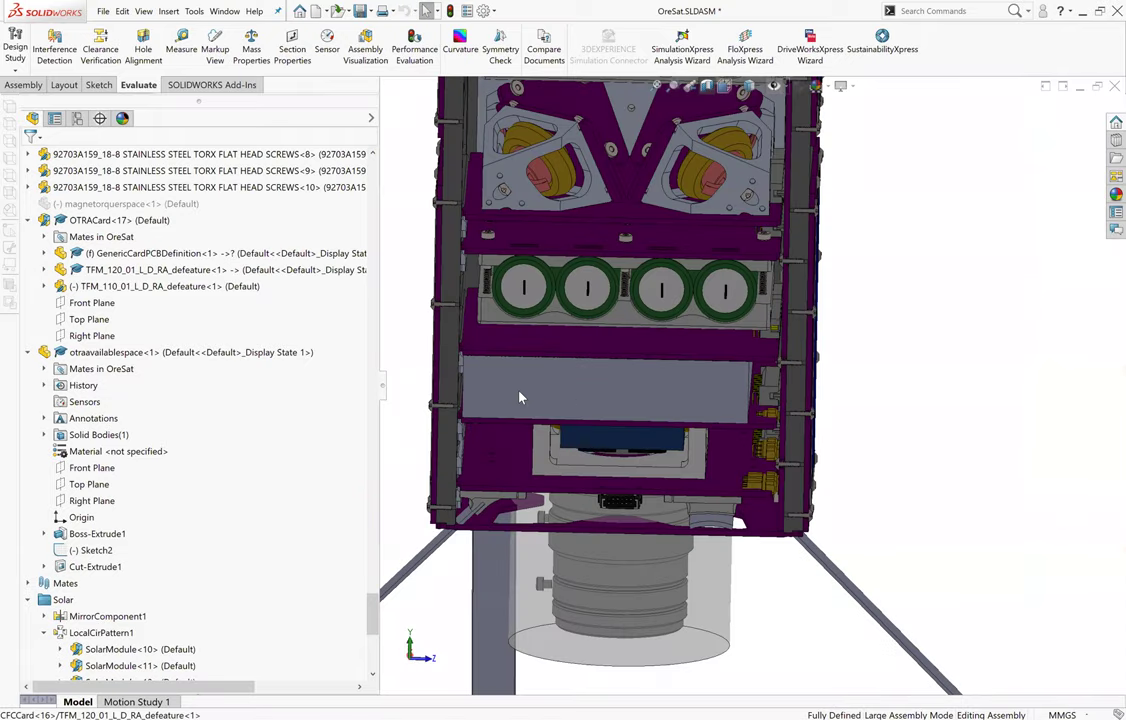
scroll(457, 344, "down", 8)
middle_click_drag(453, 345, 432, 329)
scroll(619, 441, "up", 4)
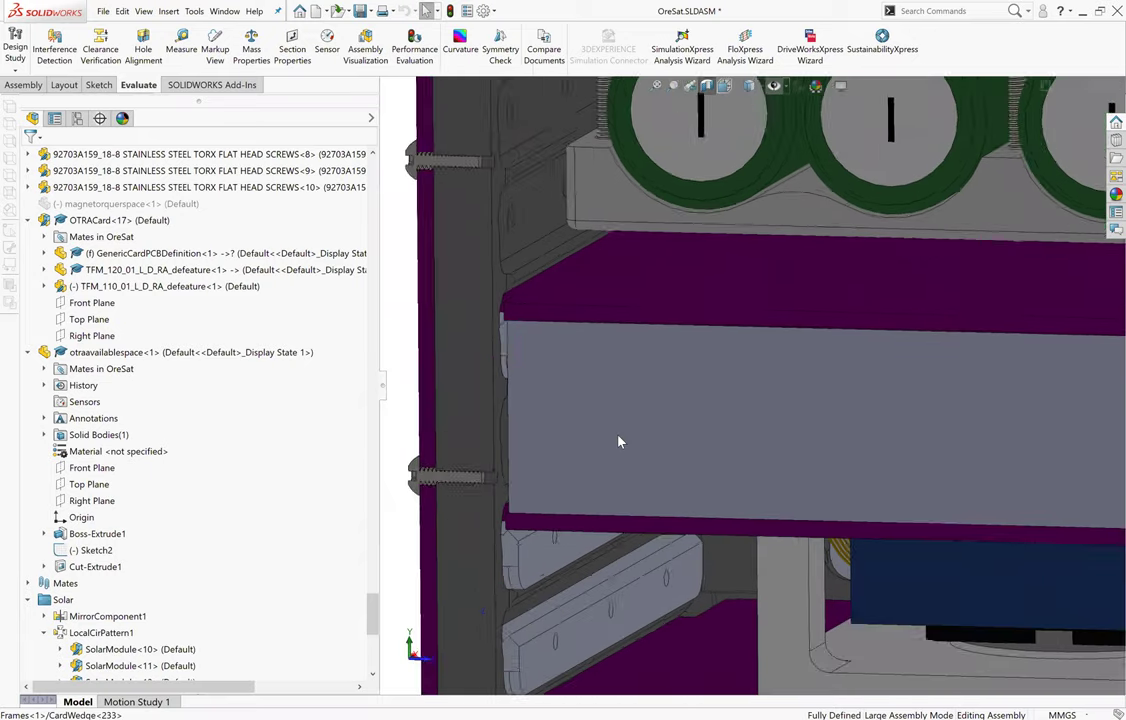
scroll(840, 440, "up", 2)
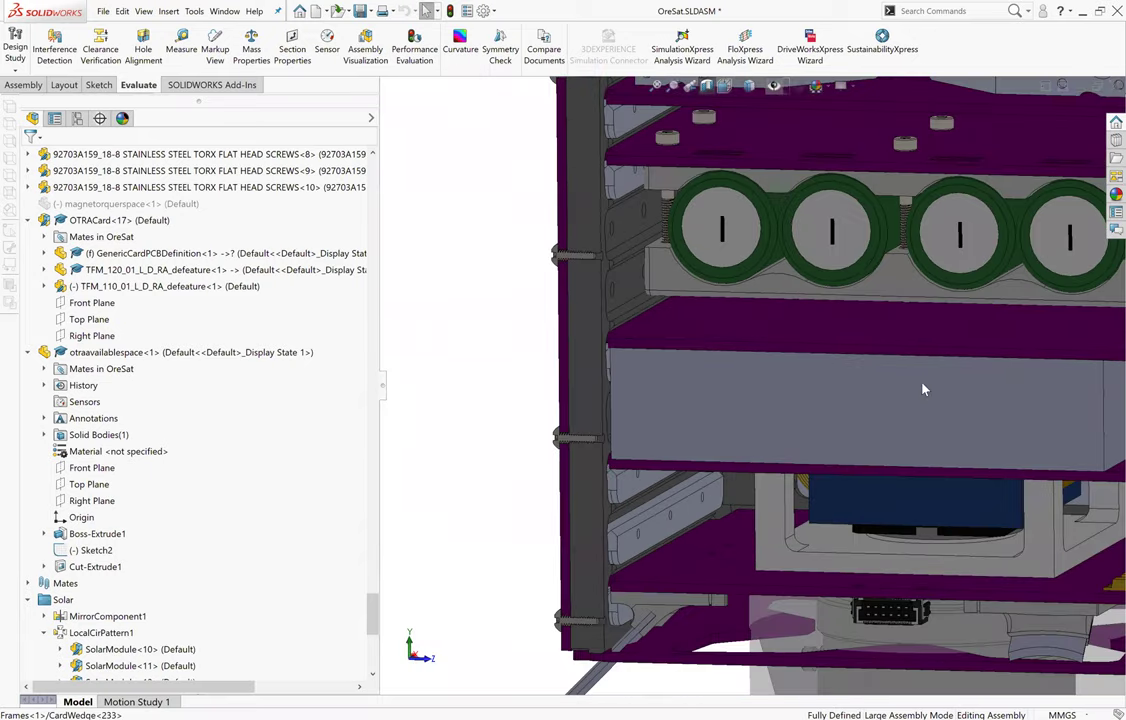
scroll(810, 400, "down", 4)
scroll(713, 378, "up", 2)
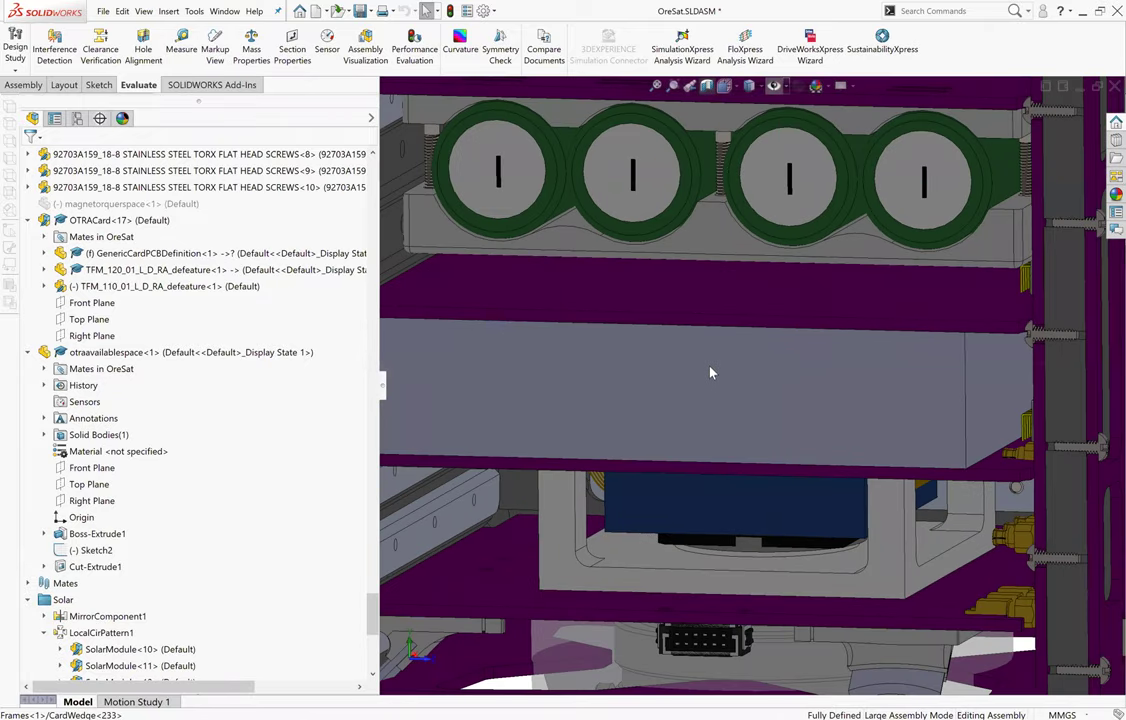
scroll(681, 352, "up", 2)
scroll(696, 380, "down", 4)
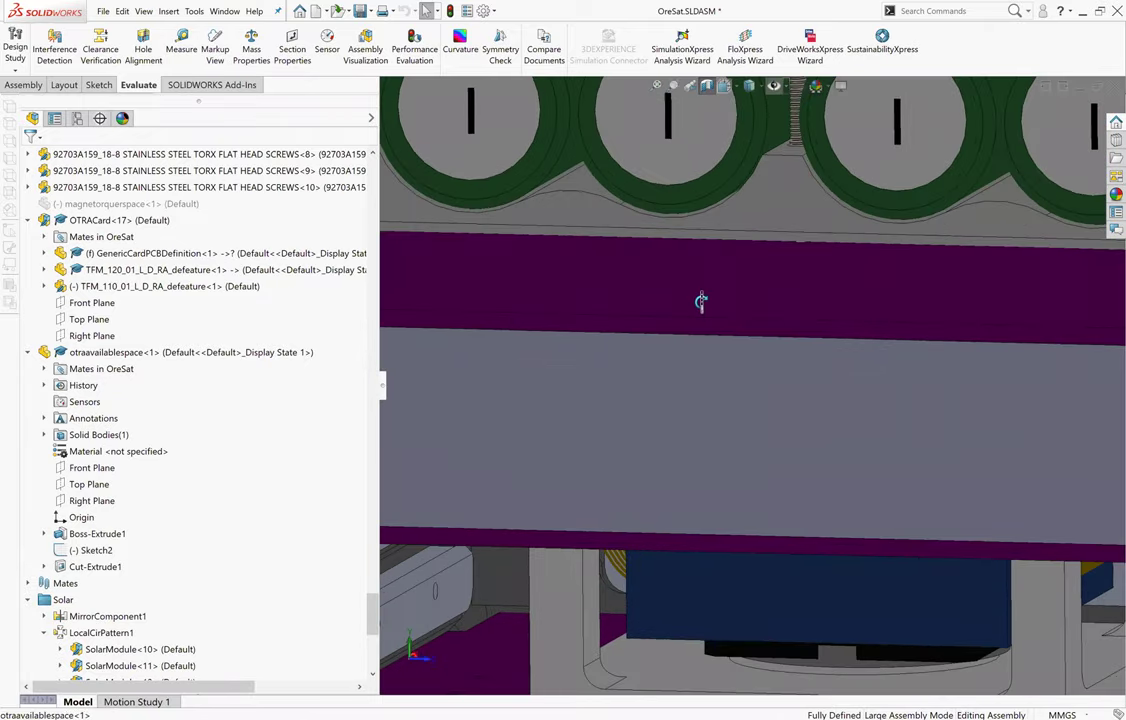
middle_click_drag(701, 302, 706, 300)
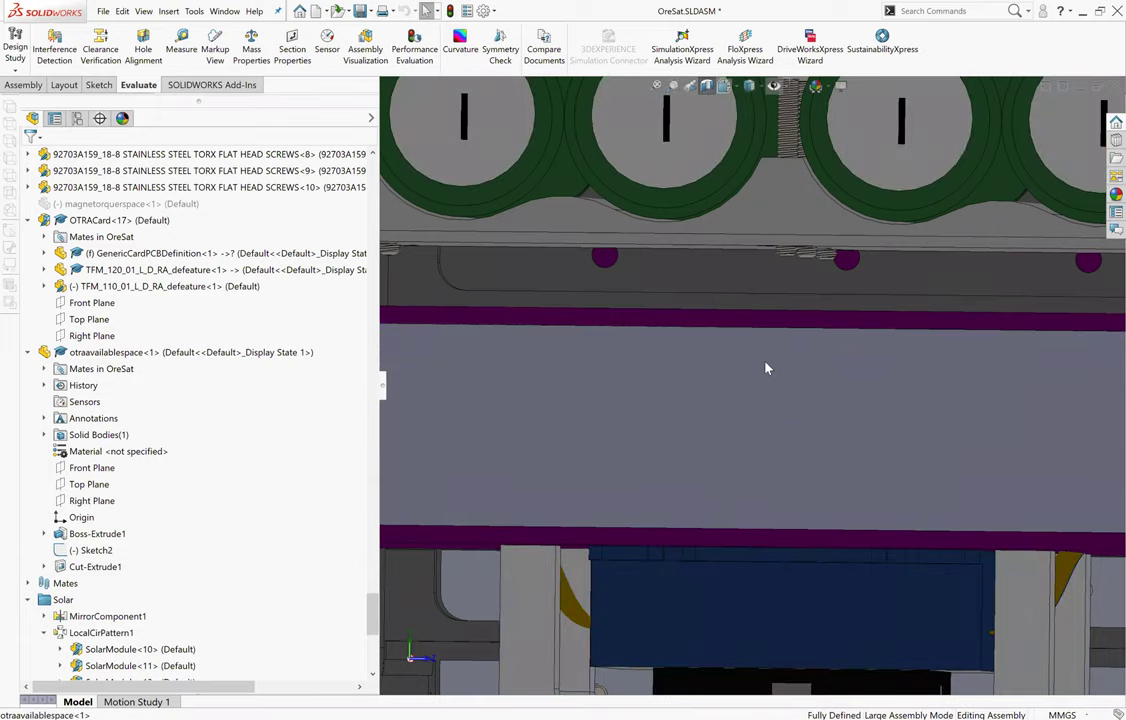
scroll(772, 402, "up", 3)
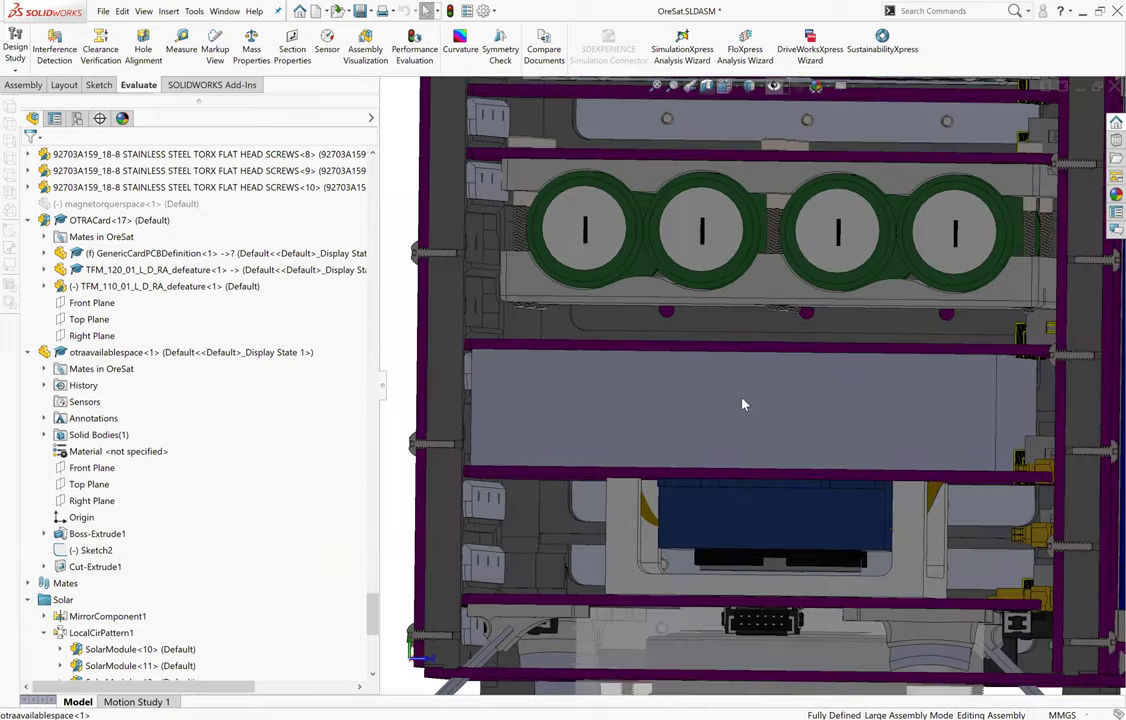
scroll(760, 372, "down", 2)
scroll(800, 355, "up", 2)
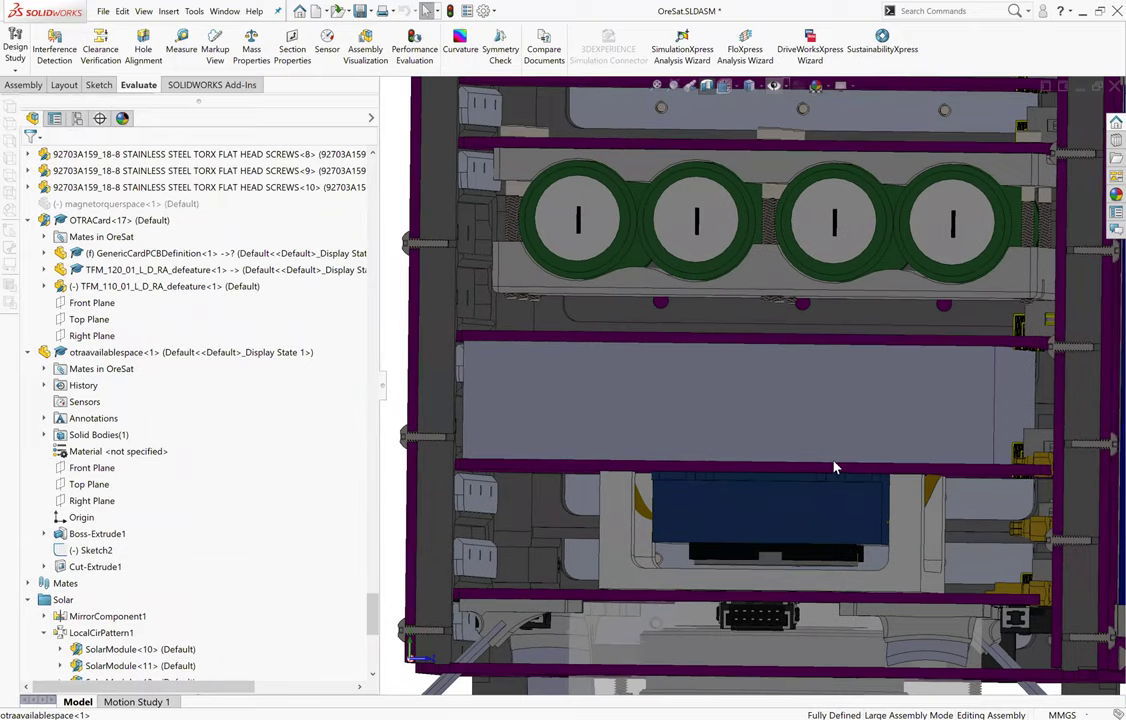
scroll(850, 455, "down", 3)
middle_click_drag(920, 461, 700, 367)
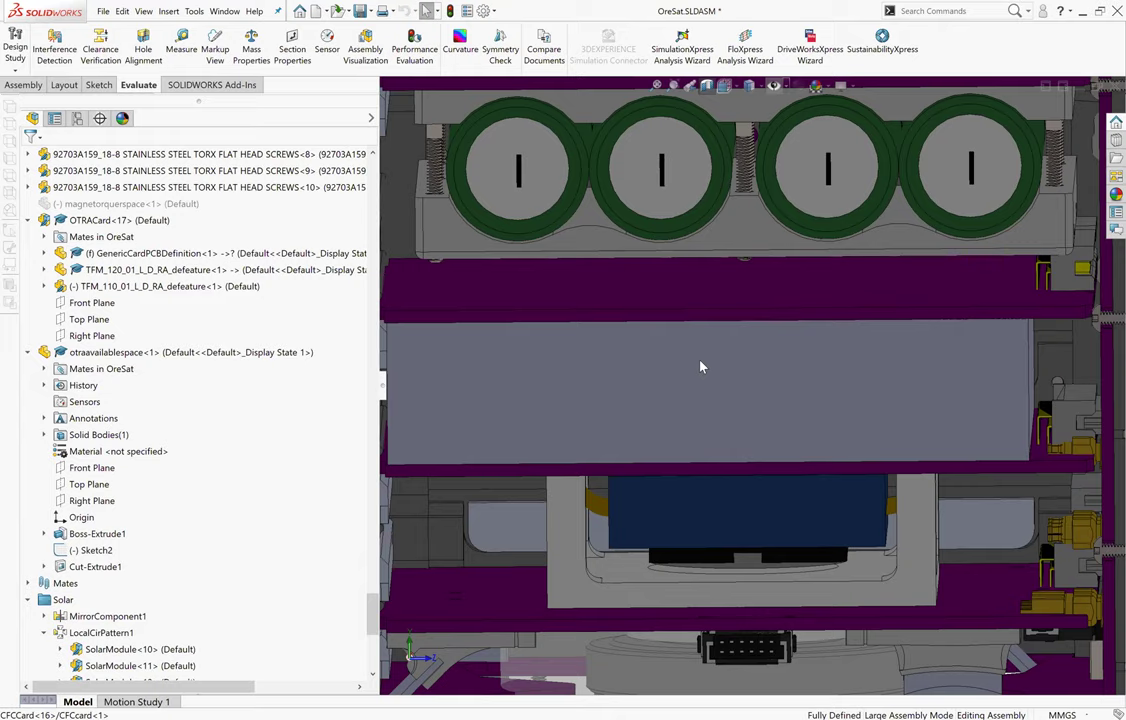
Try to move the available-space block out from between the cards in the OreSat assembly.
scroll(701, 458, "up", 3)
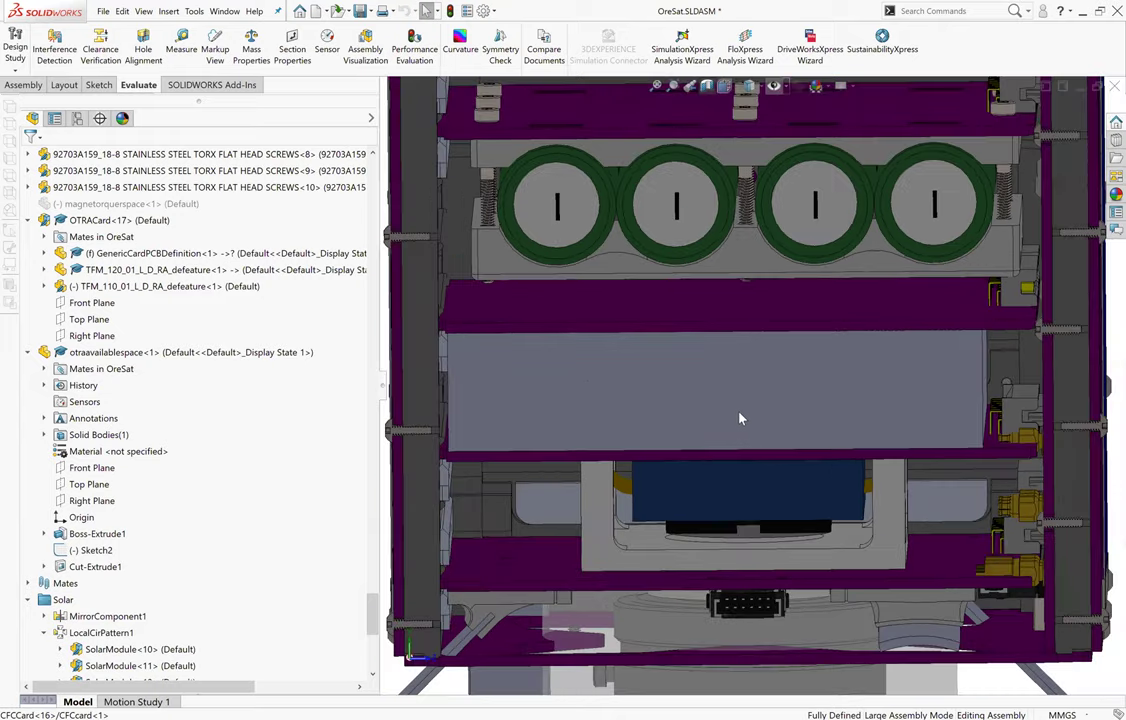
scroll(742, 416, "down", 4)
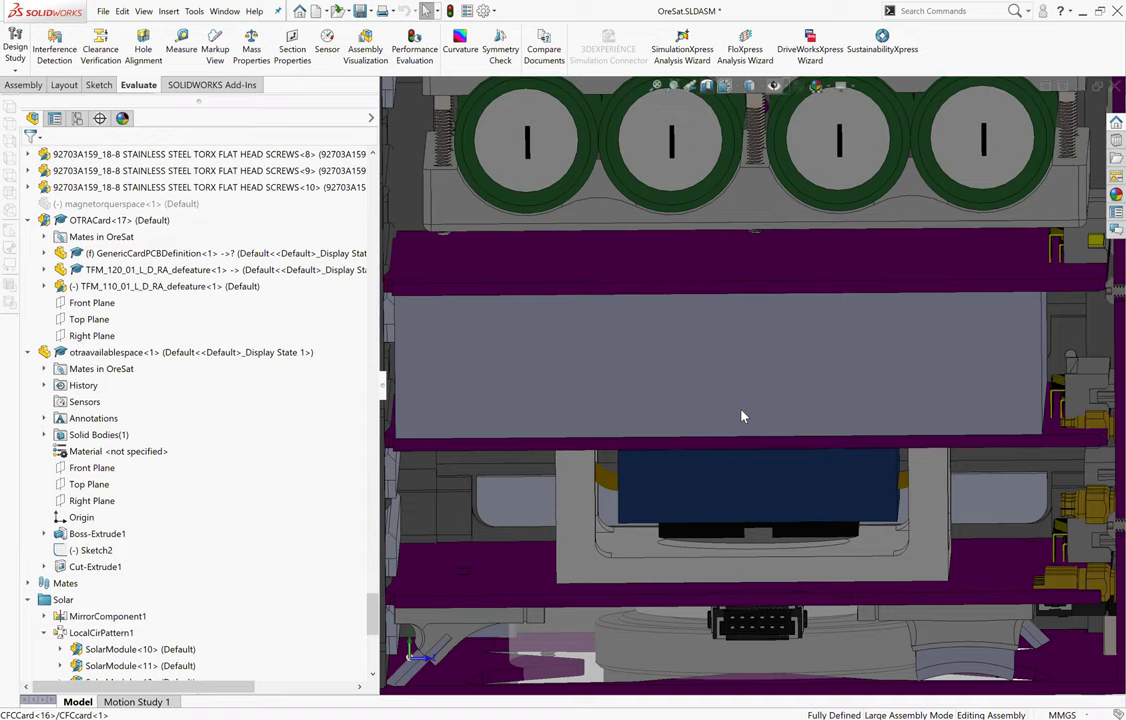
scroll(750, 372, "up", 3)
scroll(700, 392, "down", 4)
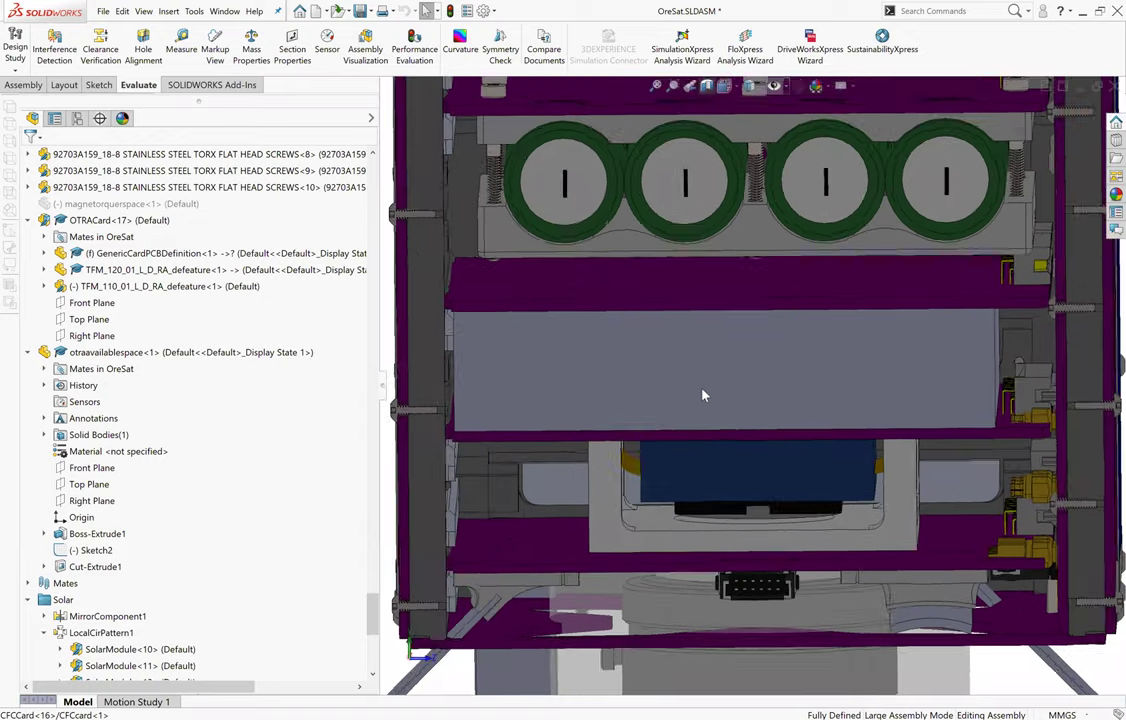
scroll(700, 470, "down", 2)
scroll(755, 500, "up", 5)
left_click(713, 410)
left_click_drag(713, 410, 753, 424)
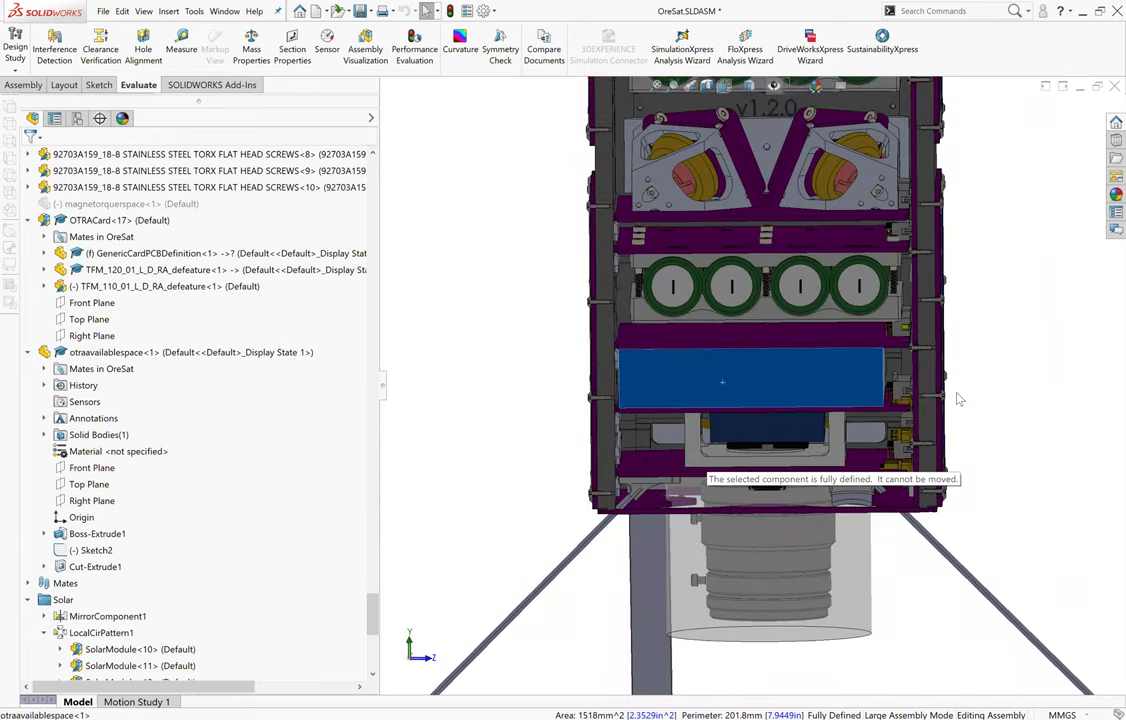
Find the otraavailablespace component in the assembly tree and list its mates in OreSat.
scroll(762, 411, "down", 2)
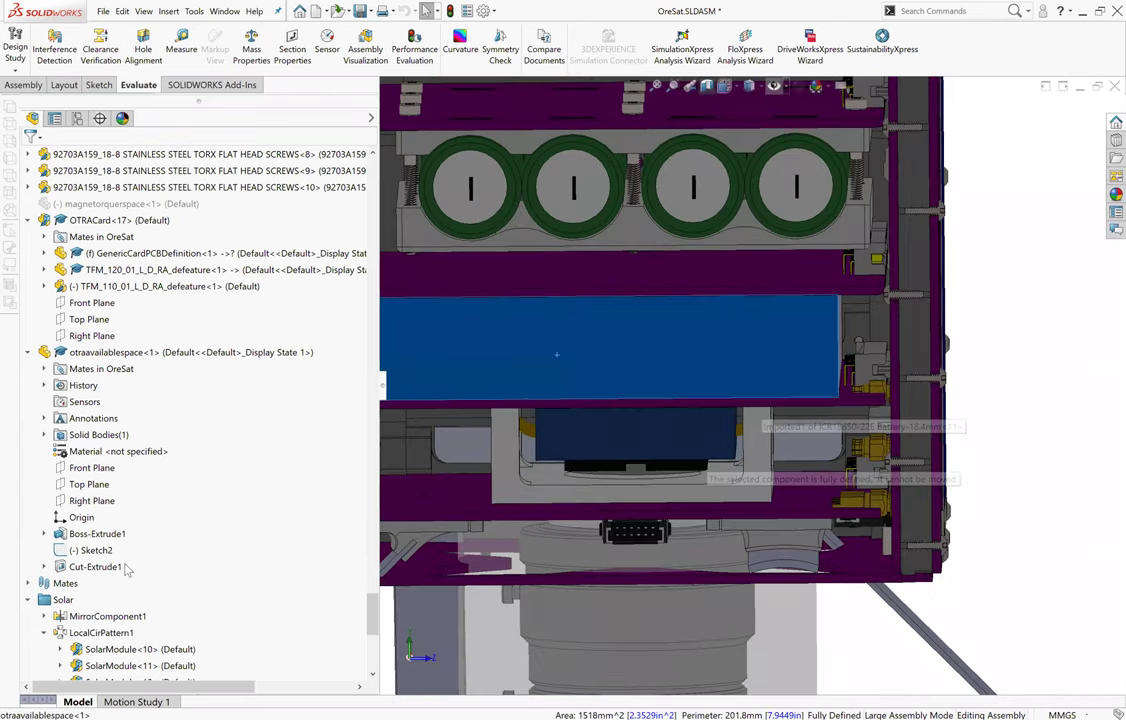
scroll(263, 402, "down", 6)
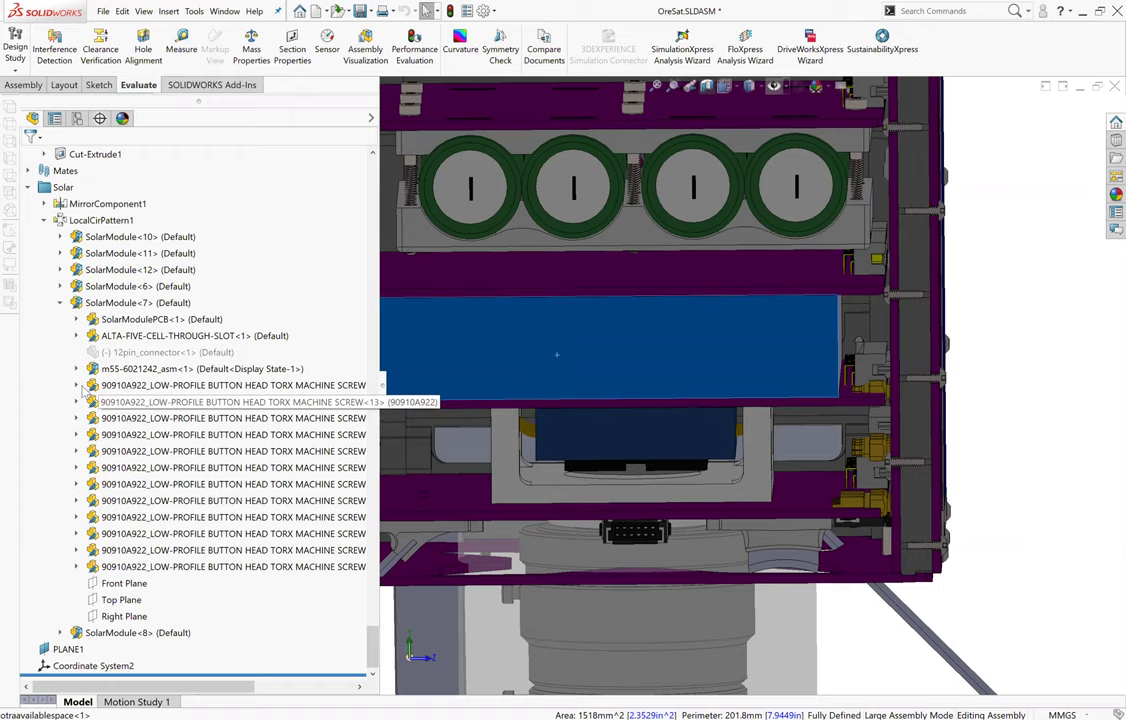
scroll(38, 232, "up", 3)
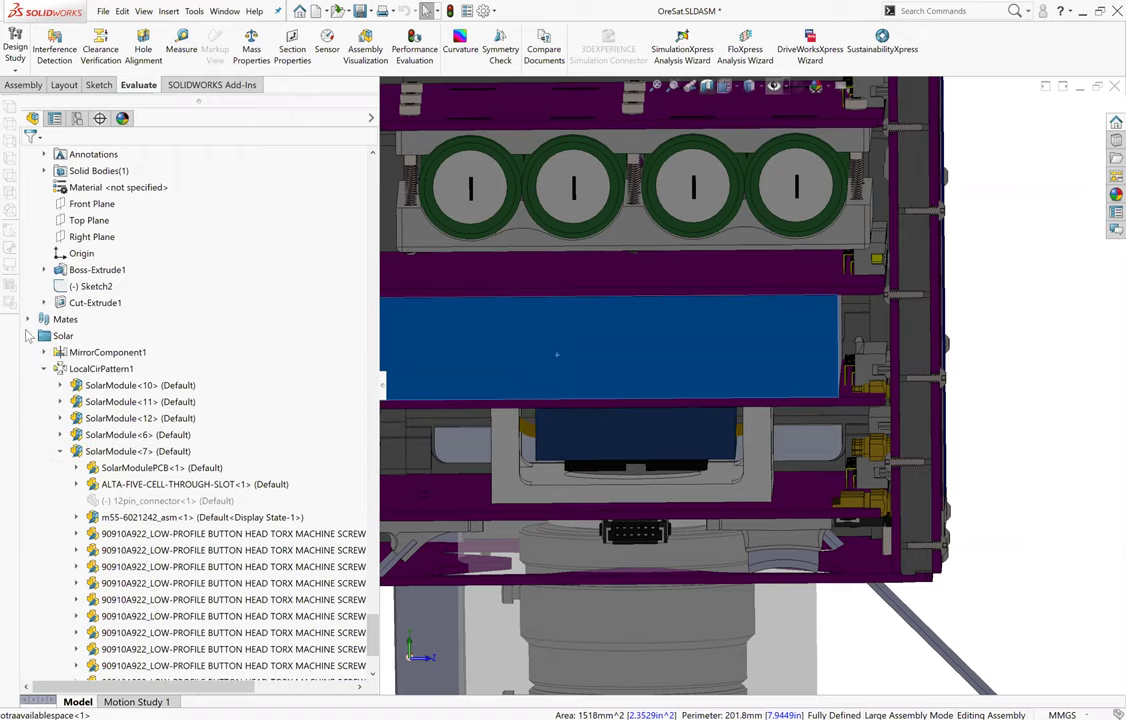
scroll(29, 336, "up", 7)
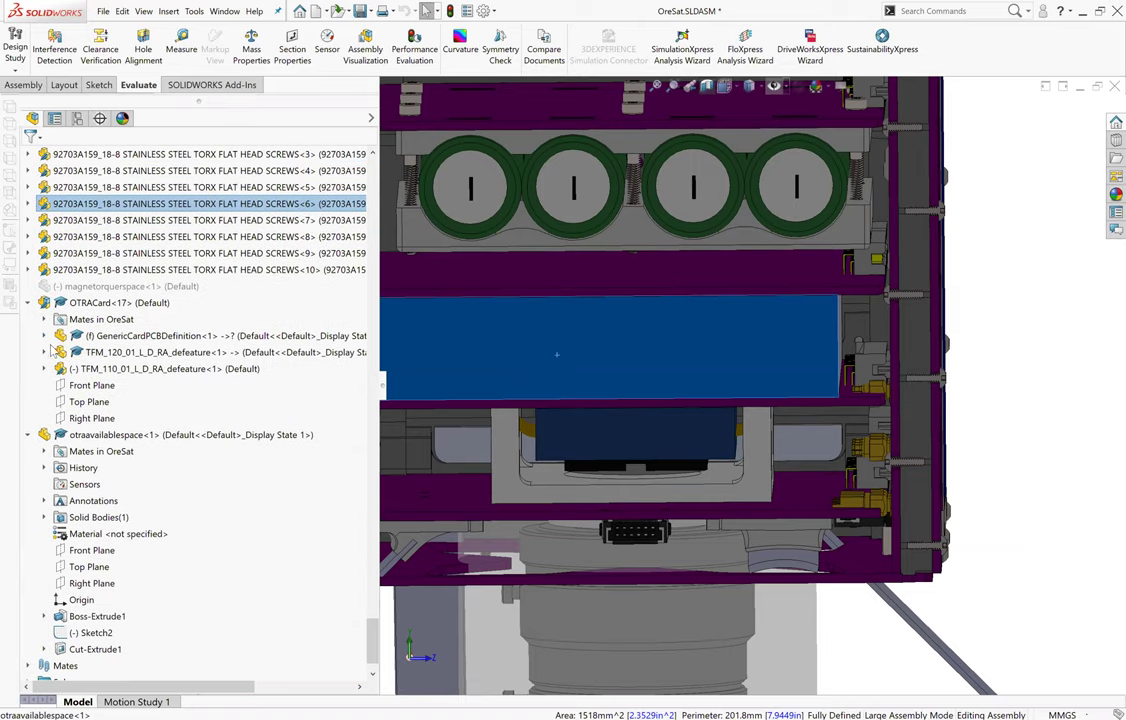
scroll(51, 350, "down", 1)
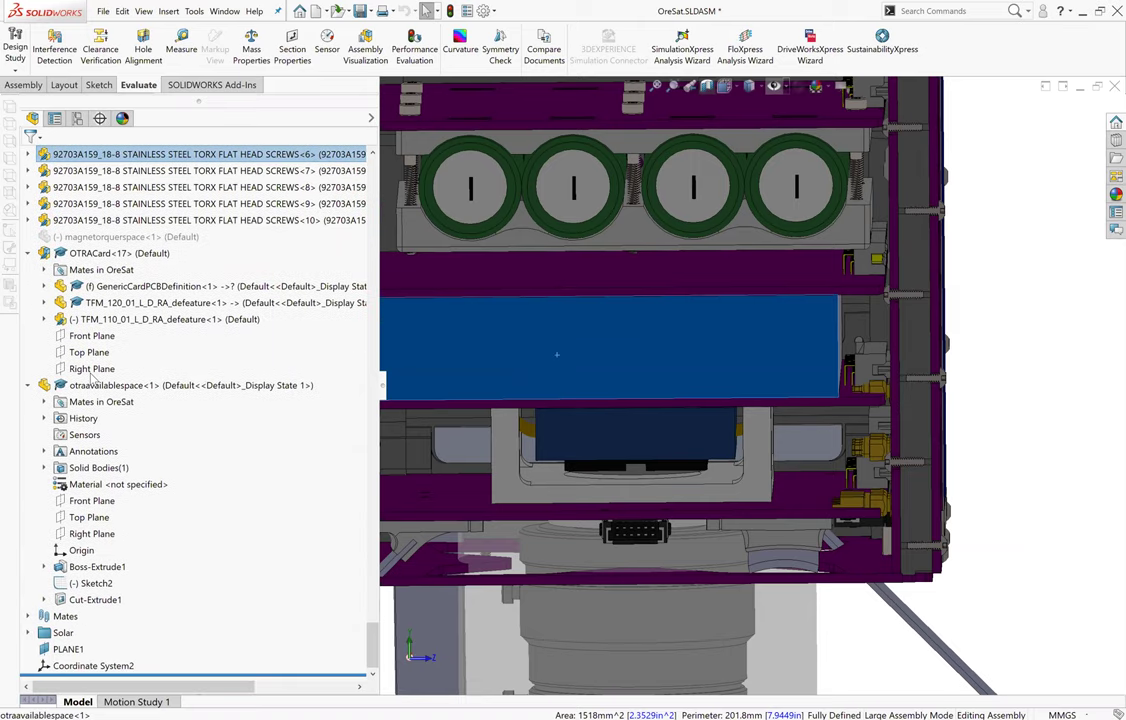
left_click(44, 402)
Suppress the coincident mate that ties the available-space block to CFCCard<16>.
scroll(555, 358, "up", 3)
scroll(553, 355, "down", 4)
left_click(552, 352)
scroll(560, 356, "down", 5)
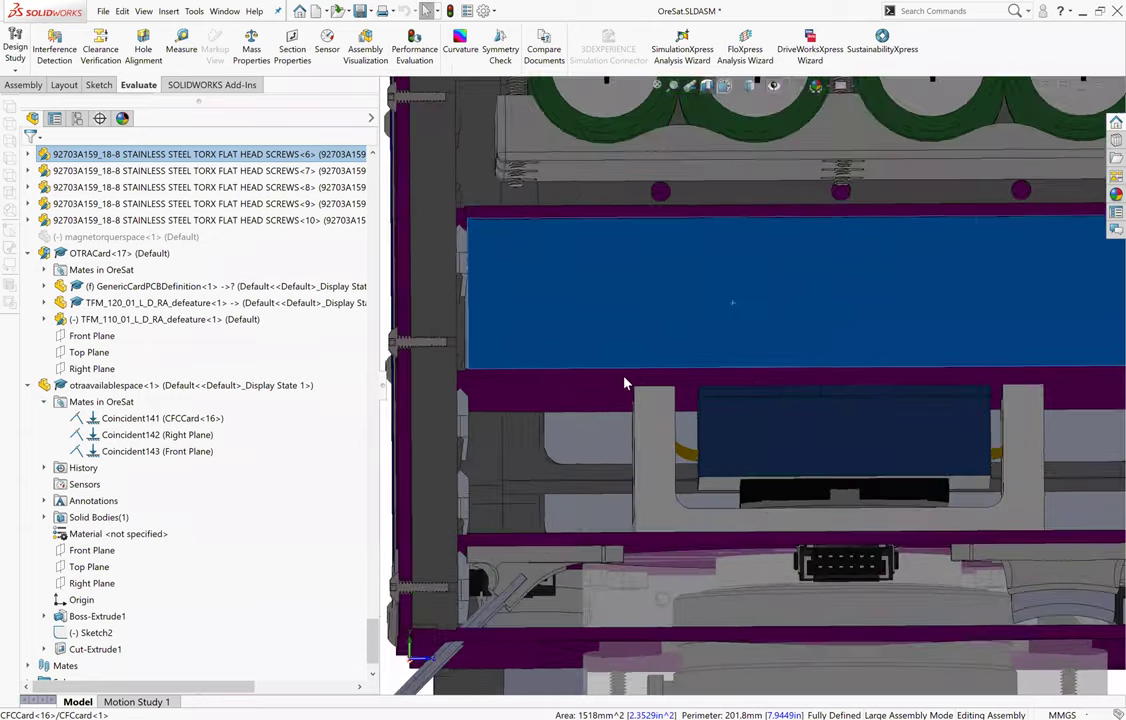
scroll(624, 383, "down", 2)
scroll(846, 420, "up", 2)
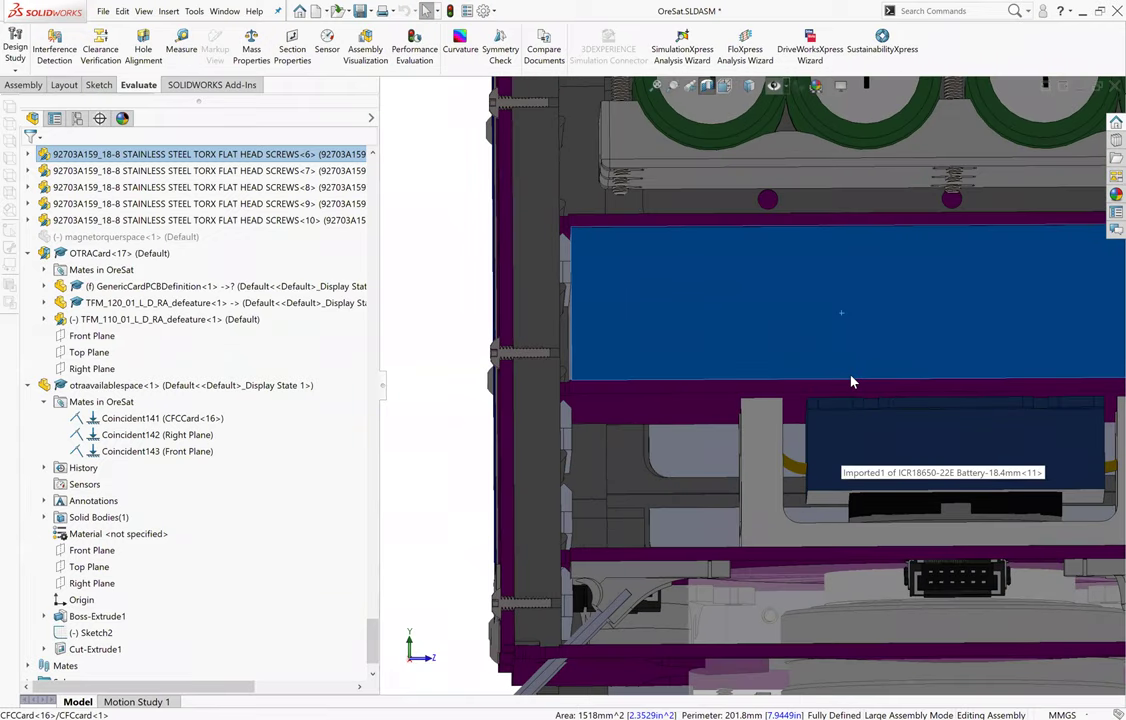
right_click(200, 422)
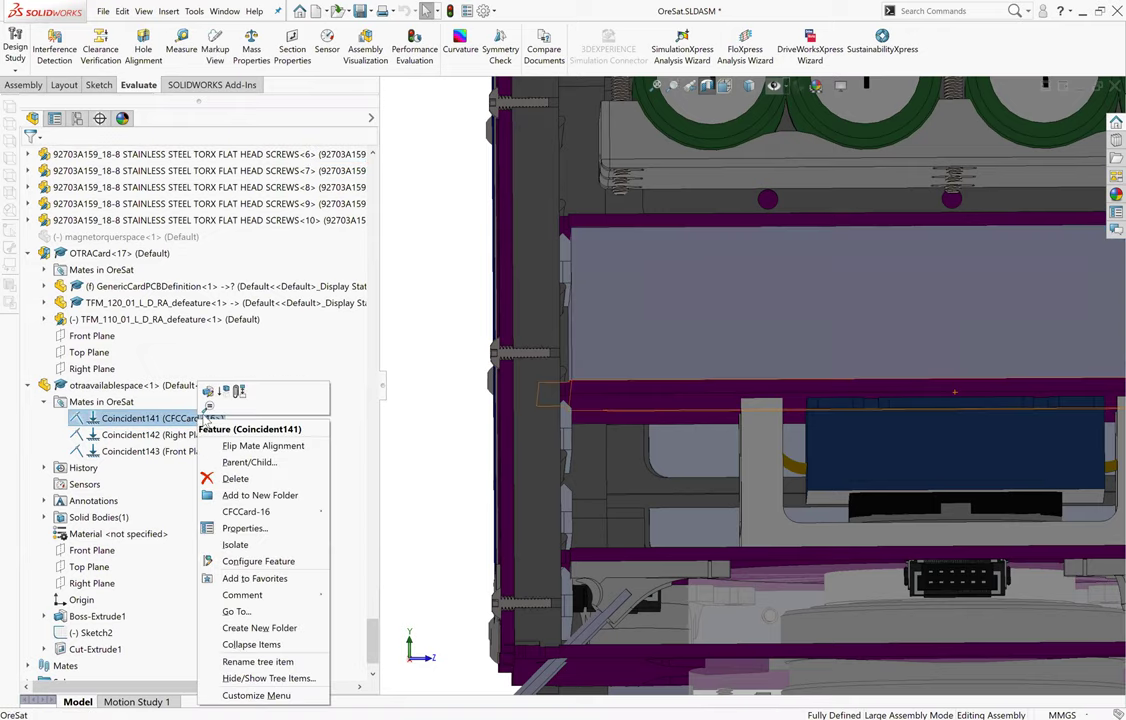
left_click(223, 390)
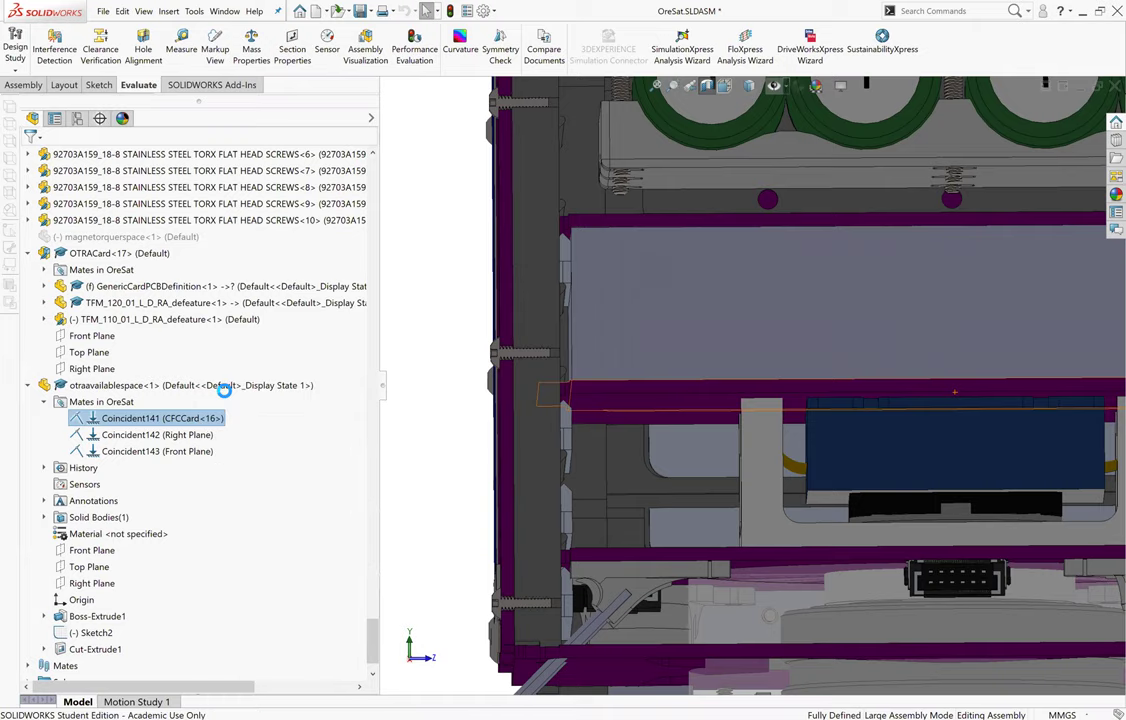
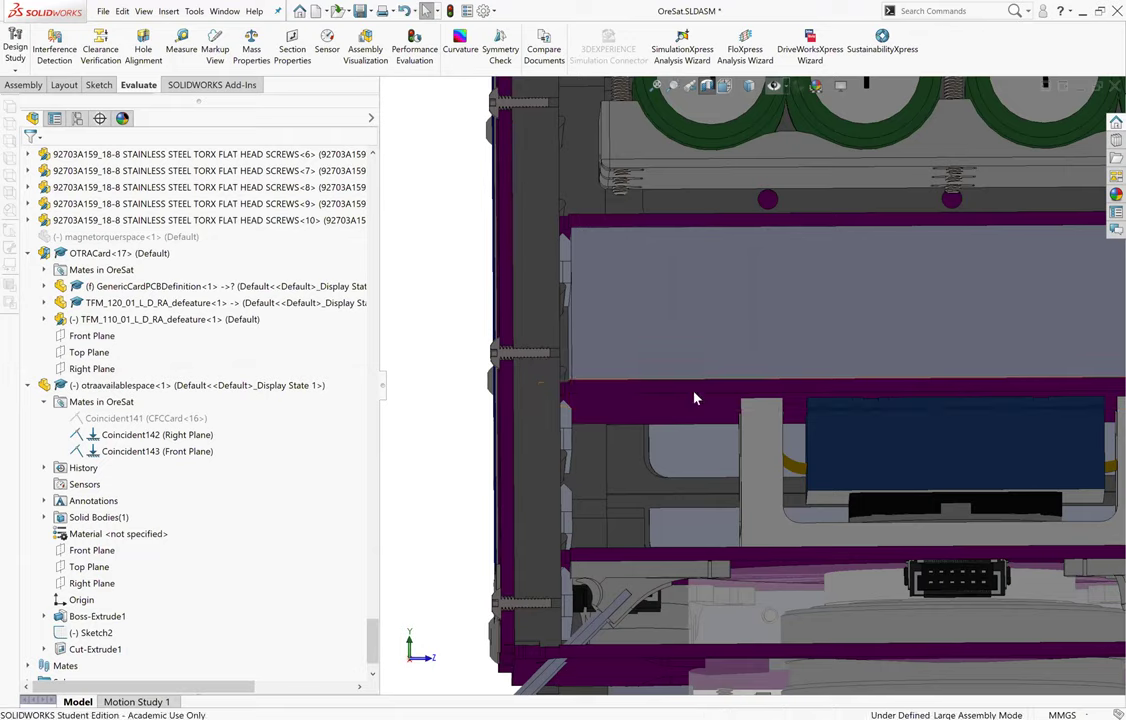
Move the available-space block straight down out of the card stack to below the camera lens.
scroll(691, 337, "up", 5)
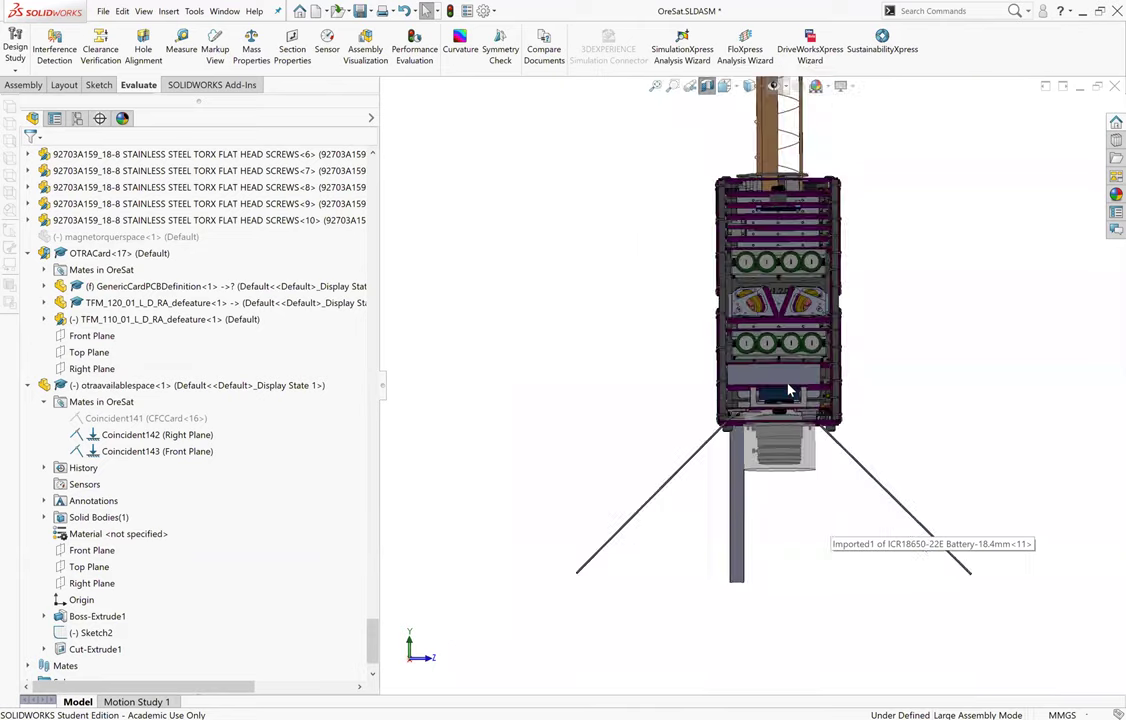
left_click_drag(789, 400, 819, 691)
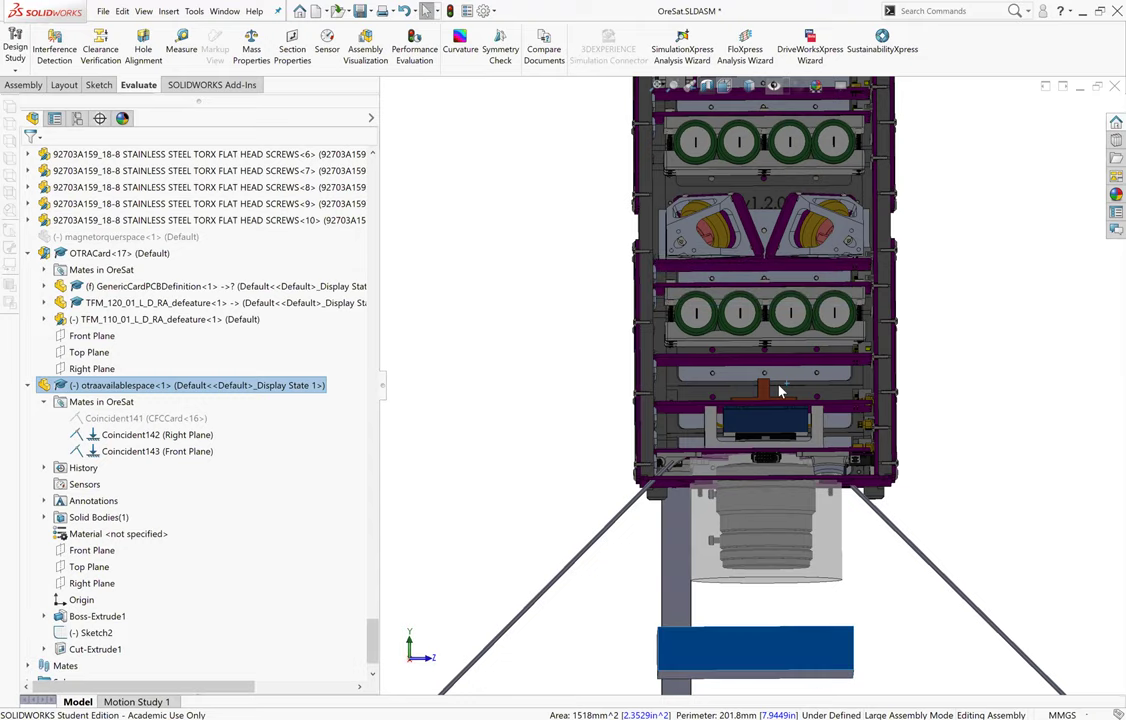
scroll(760, 397, "up", 1)
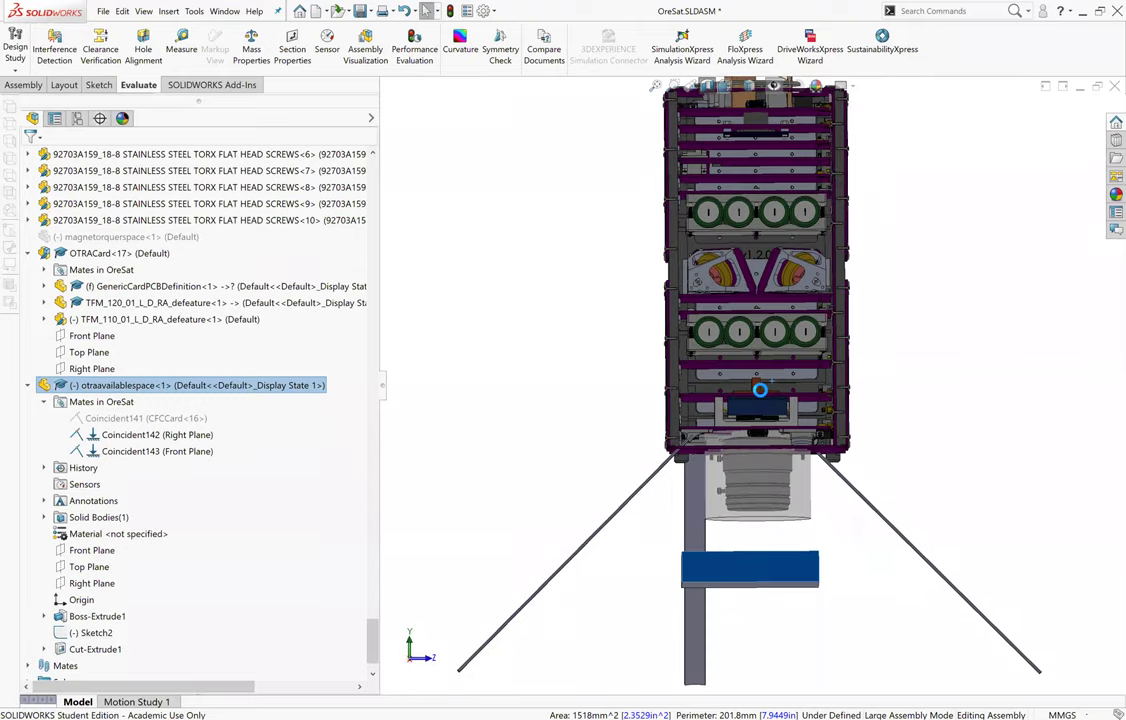
Edit Sketch2 of the otraavailablespace part in the context of the OreSat assembly.
scroll(760, 392, "down", 3)
middle_click_drag(760, 390, 756, 438)
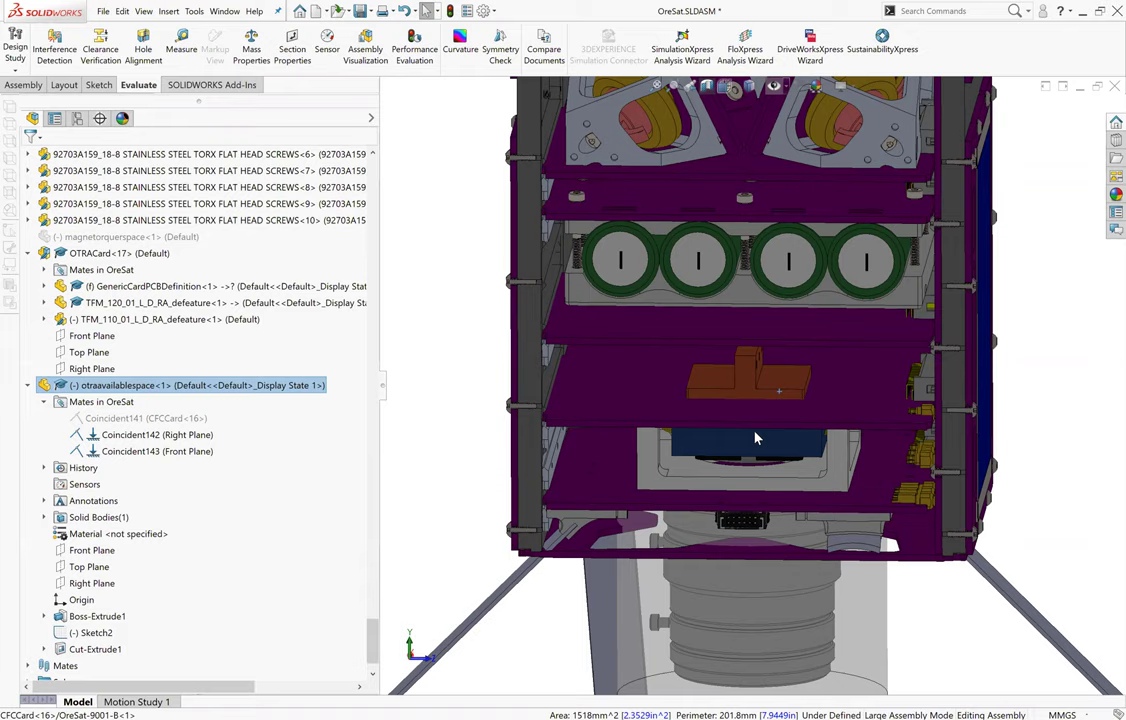
middle_click_drag(742, 390, 765, 290)
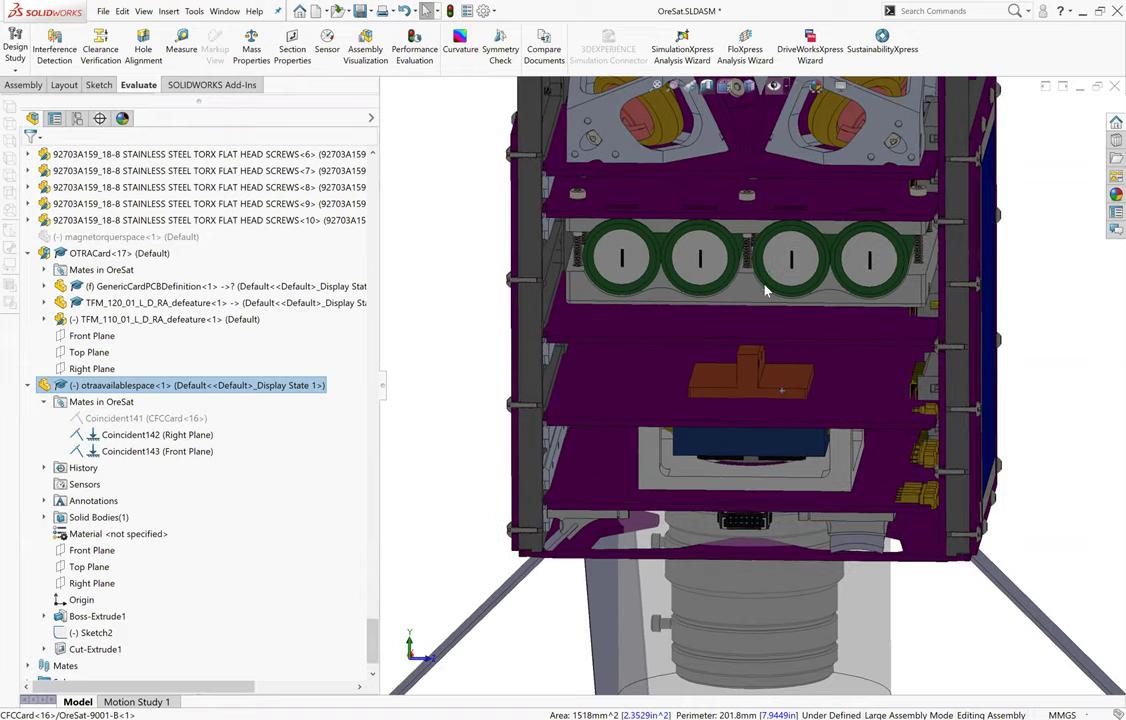
scroll(765, 290, "down", 3)
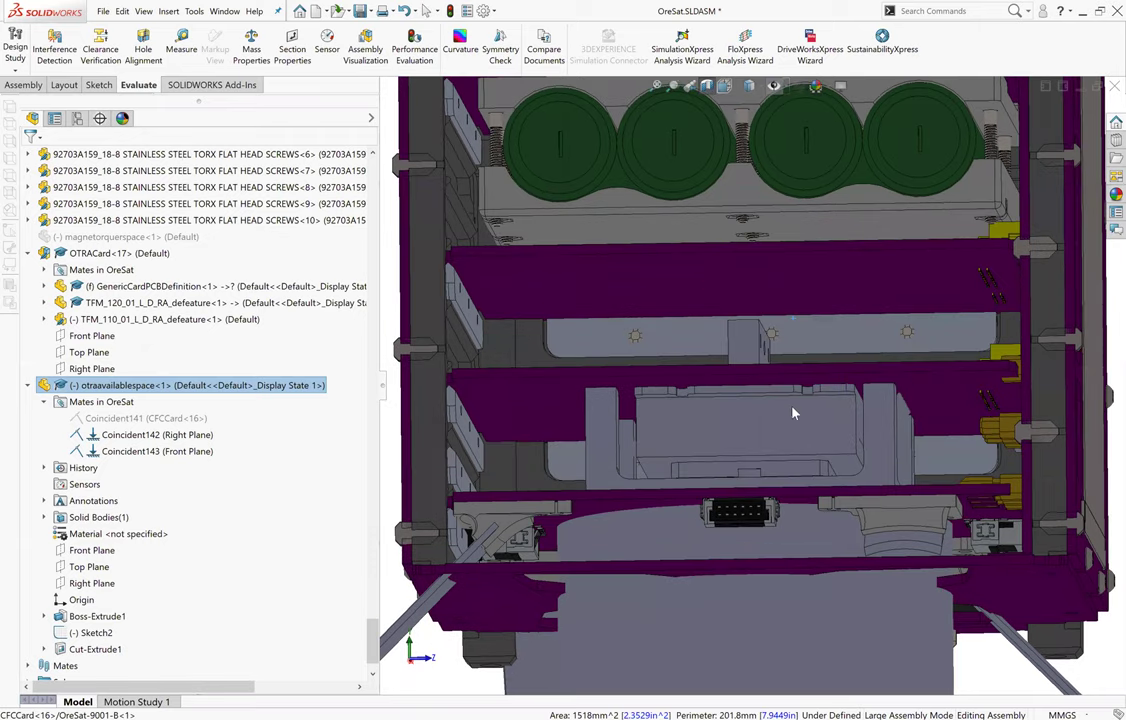
scroll(714, 401, "up", 5)
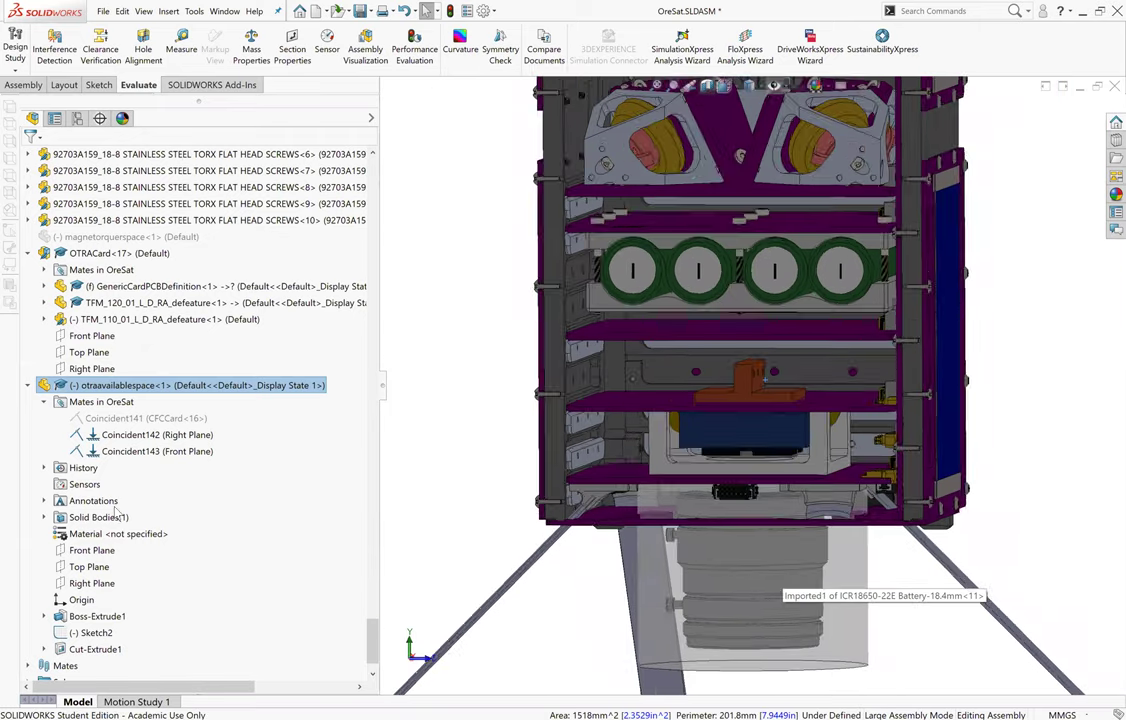
left_click(88, 631)
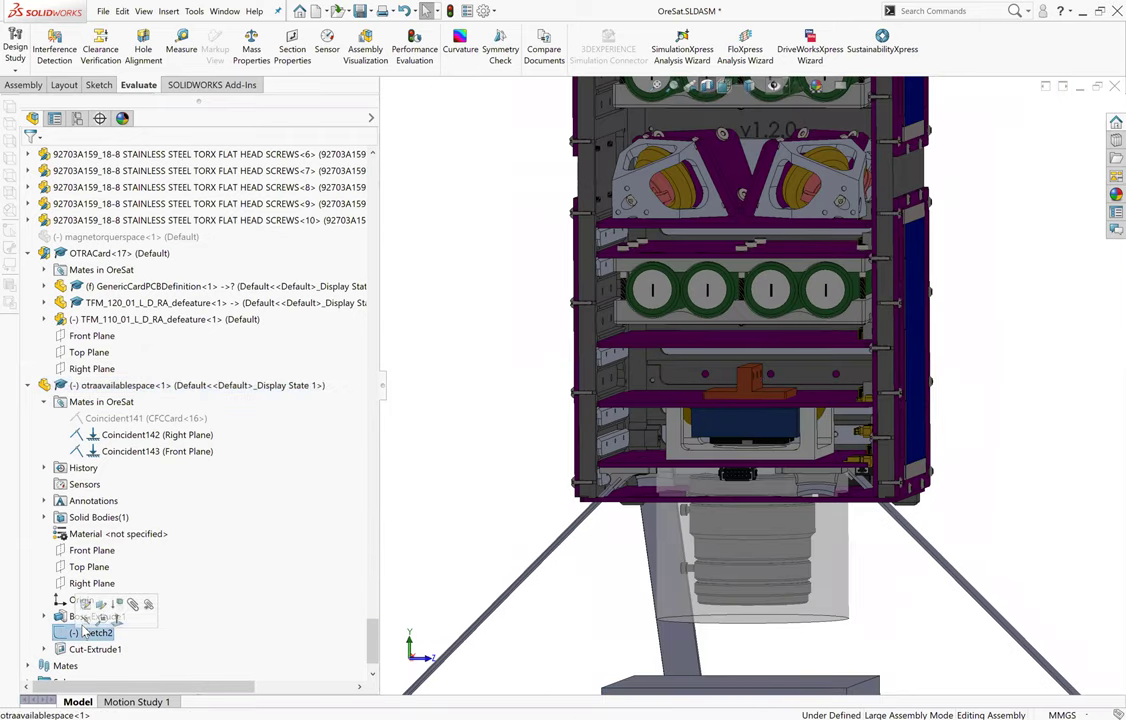
left_click(84, 604)
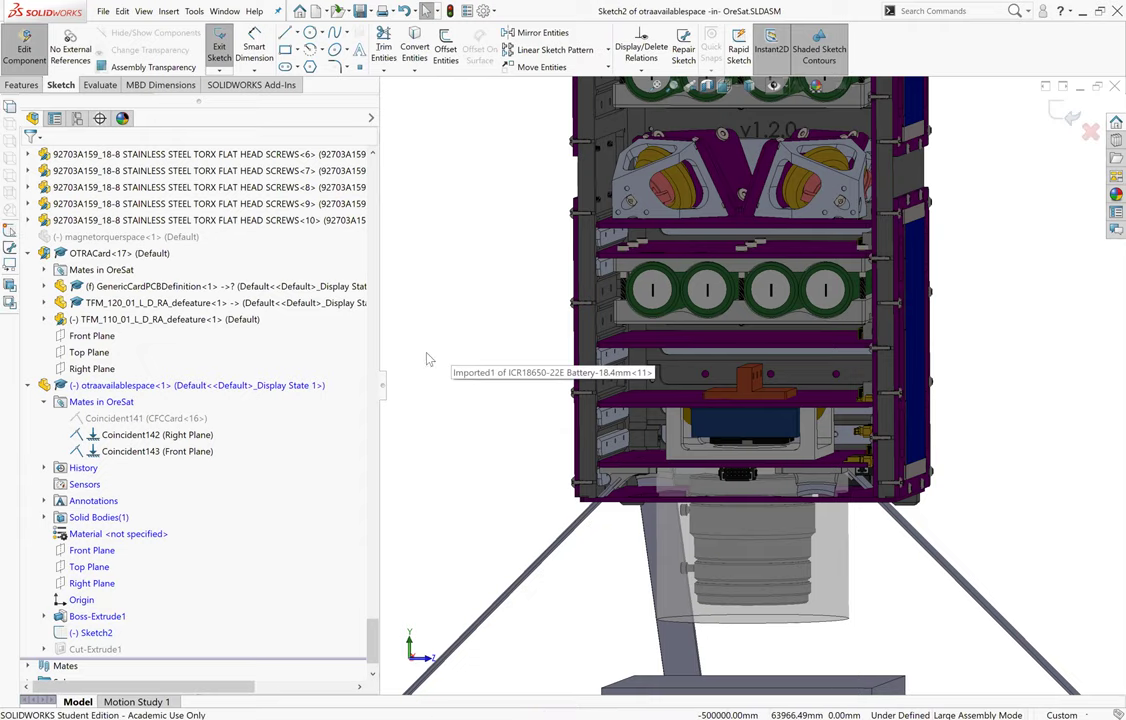
Convert the top edge on the hole side of the orange bracket's upright rib into a line in Sketch2.
scroll(823, 522, "up", 2)
scroll(823, 522, "up", 3)
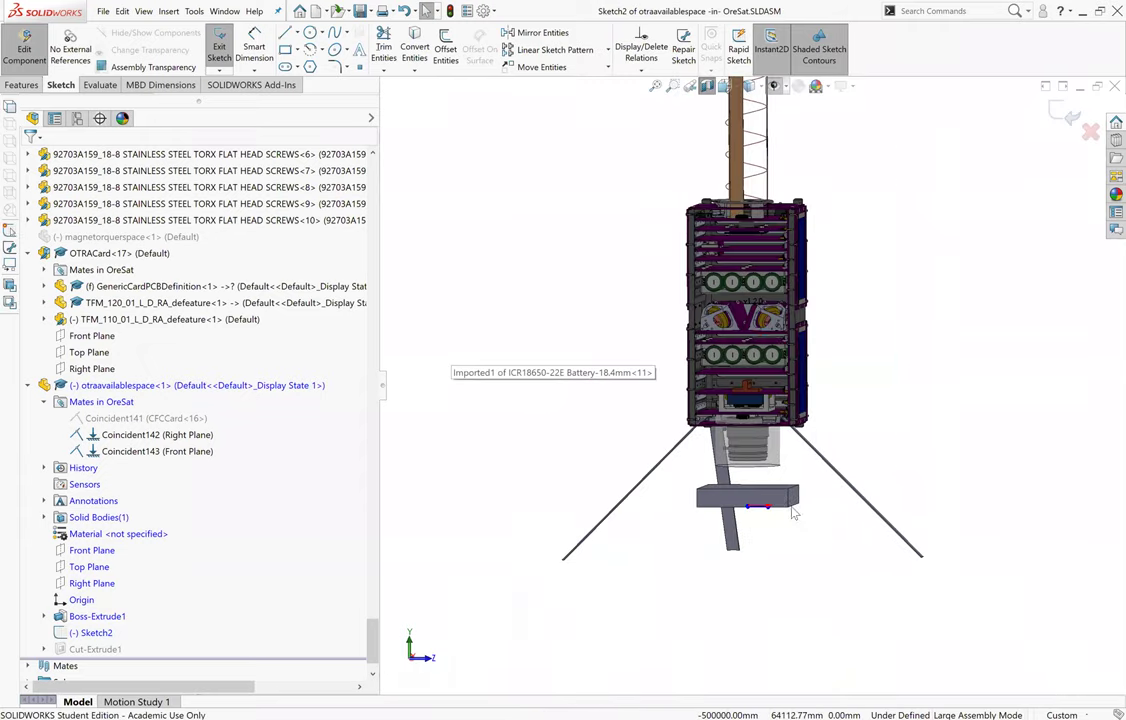
scroll(727, 314, "down", 4)
scroll(727, 314, "down", 5)
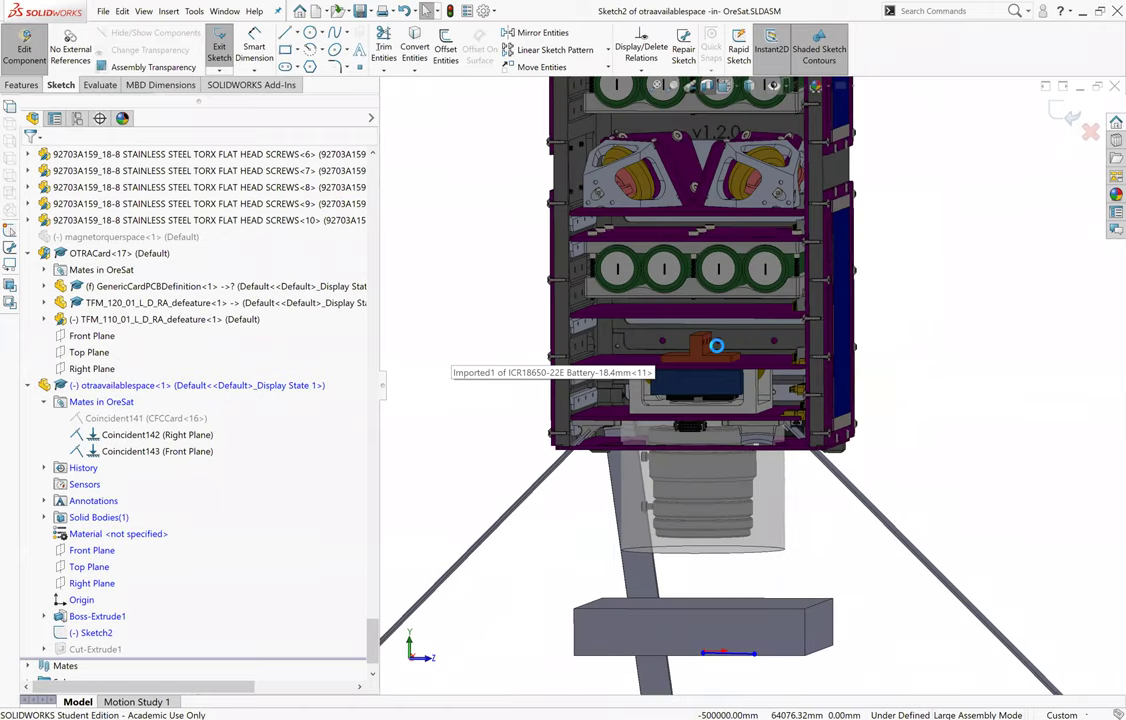
mouse_move(746, 355)
middle_mouse_down()
mouse_move(735, 340)
mouse_move(664, 327)
mouse_move(866, 434)
middle_mouse_up()
scroll(831, 461, "up", 3)
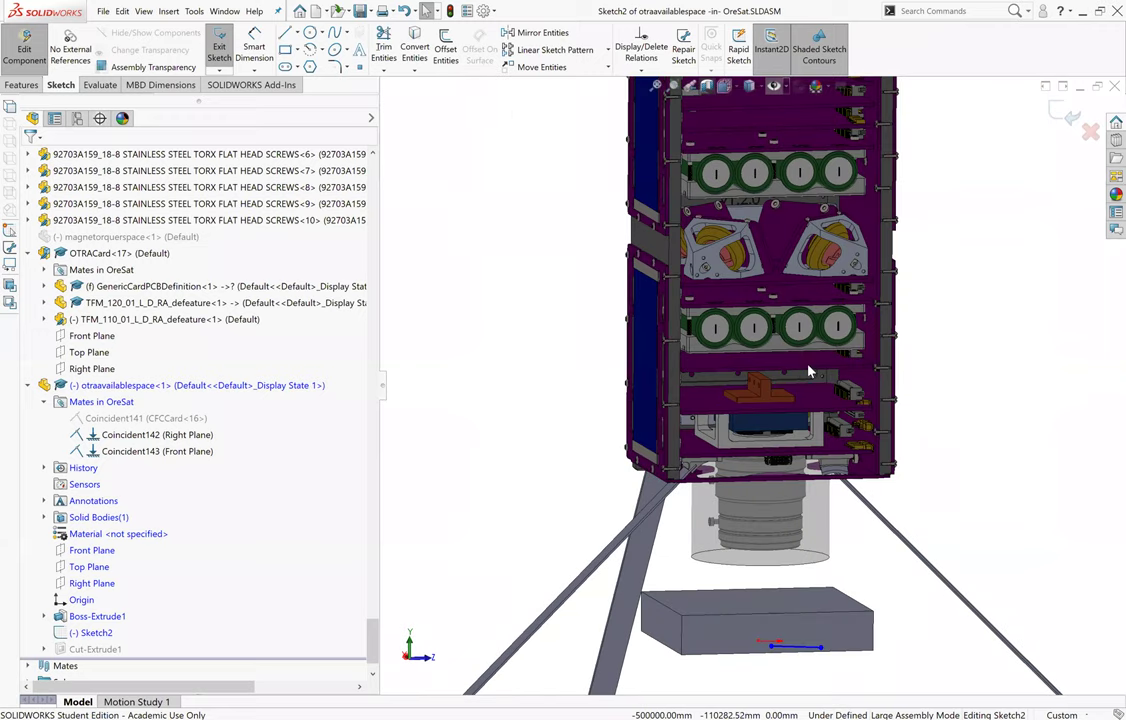
scroll(773, 384, "down", 4)
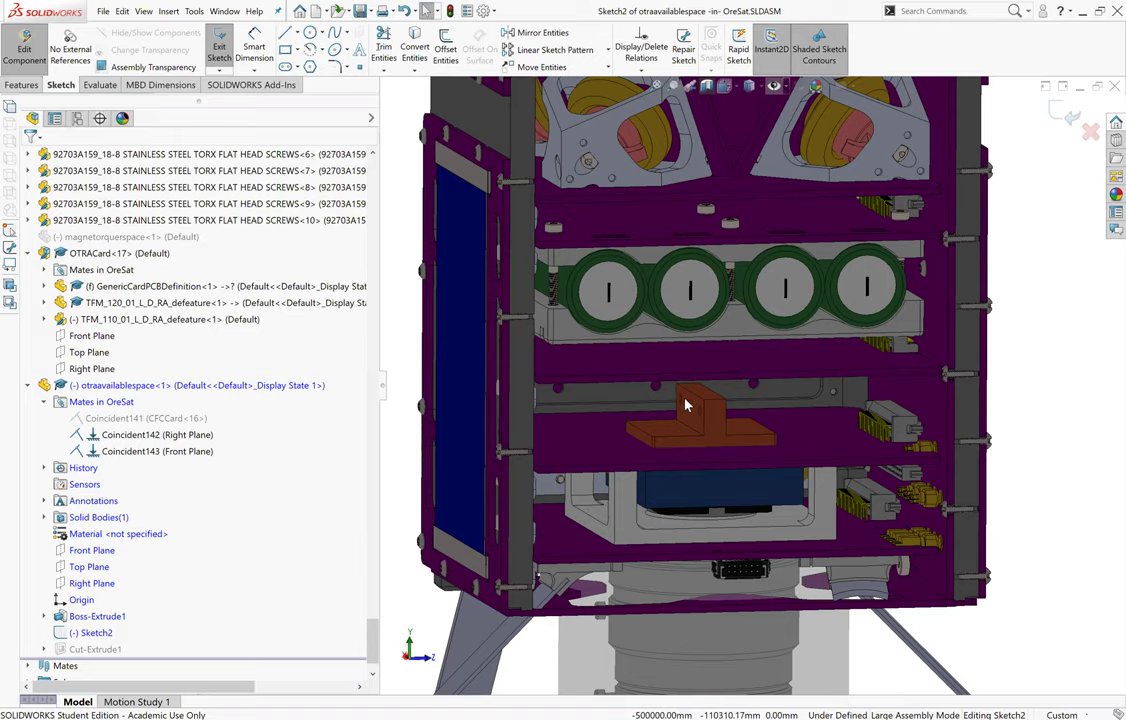
scroll(711, 417, "down", 3)
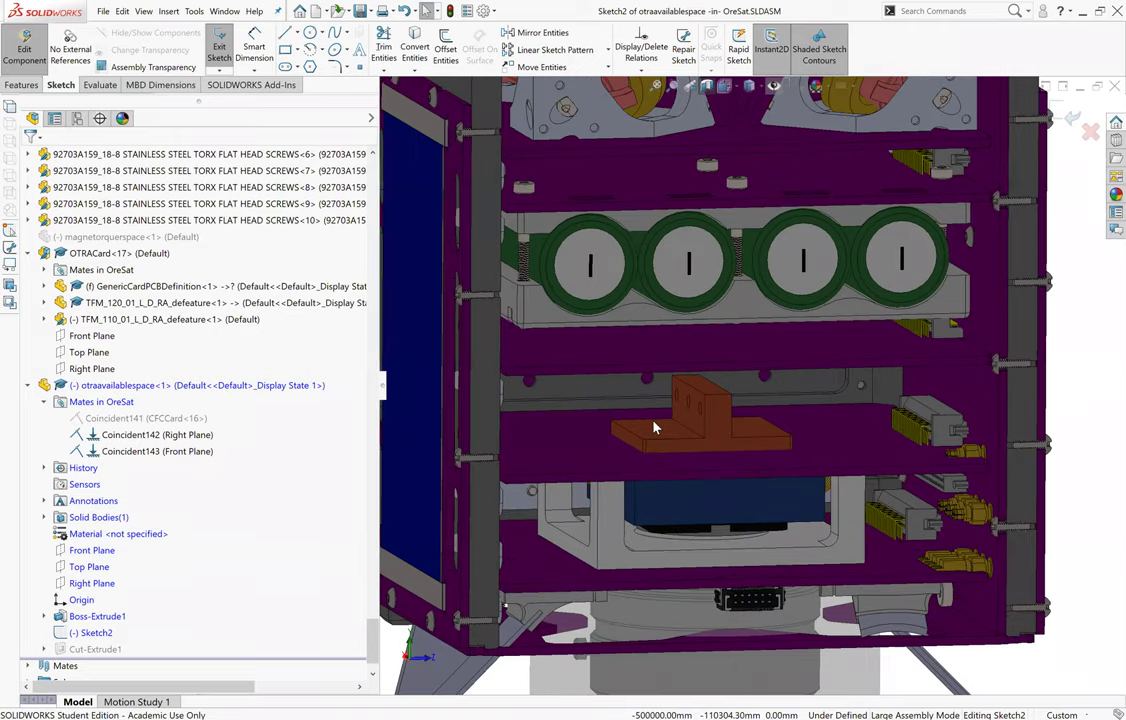
scroll(707, 413, "down", 1)
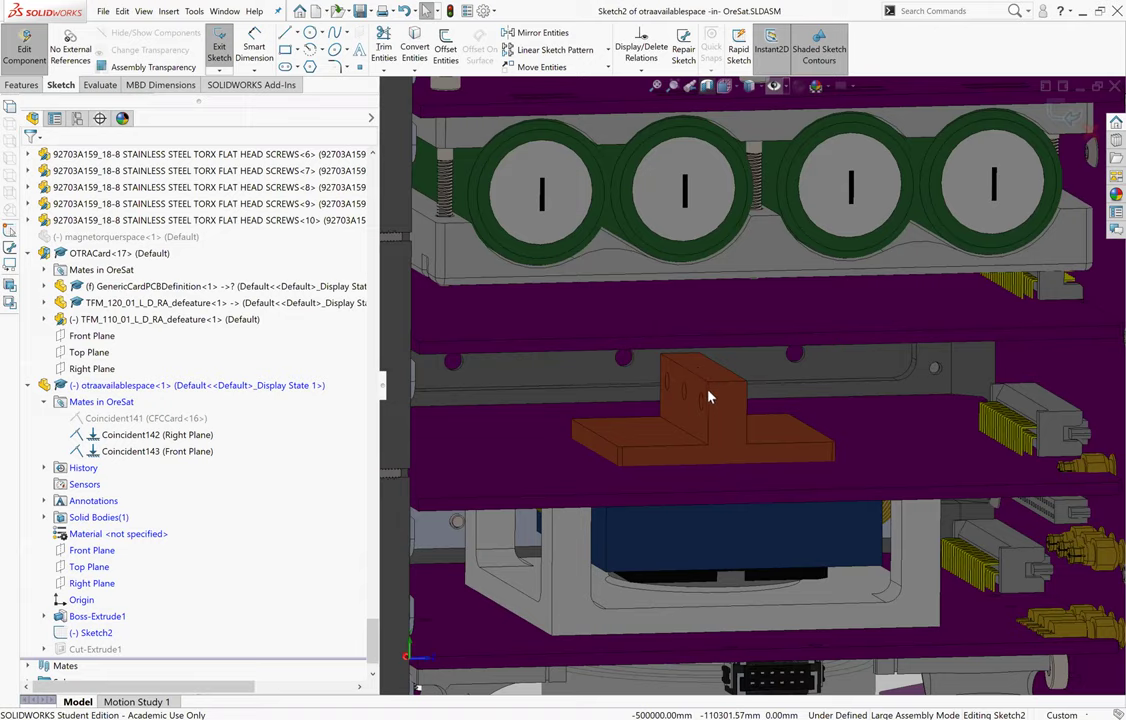
scroll(698, 389, "down", 2)
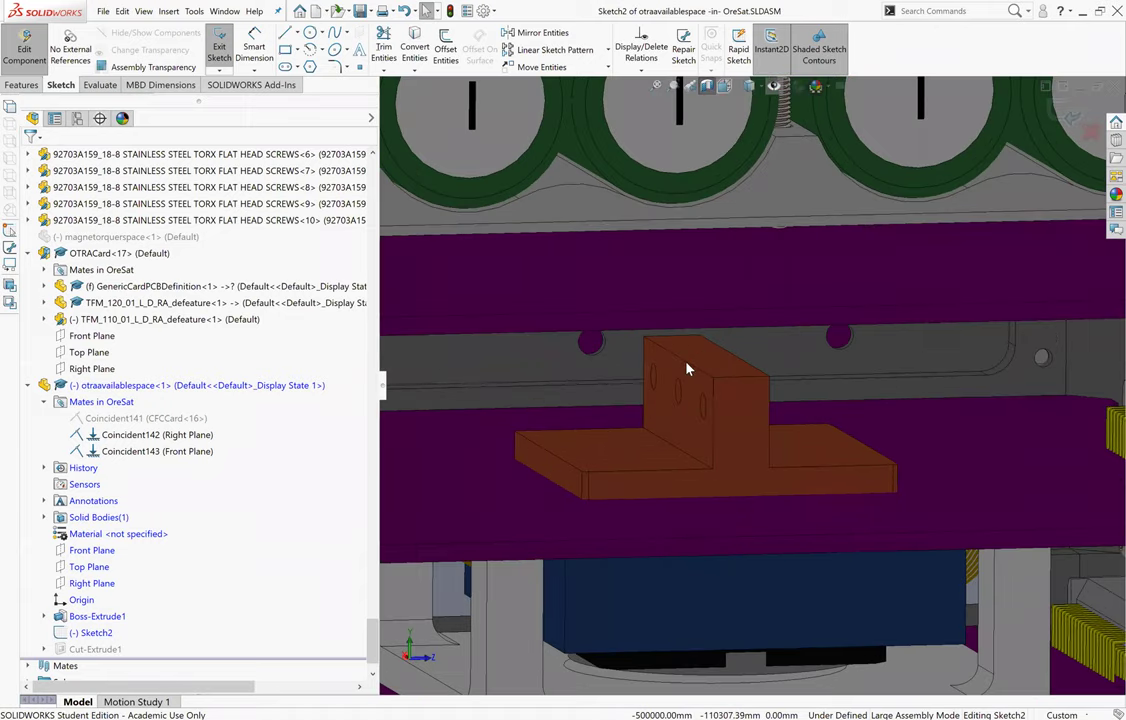
left_click(678, 356)
left_click(414, 48)
Convert the orange bracket's inner edge, where the hole side of the rib meets the base flange, into a line in Sketch2.
scroll(790, 595, "up", 3)
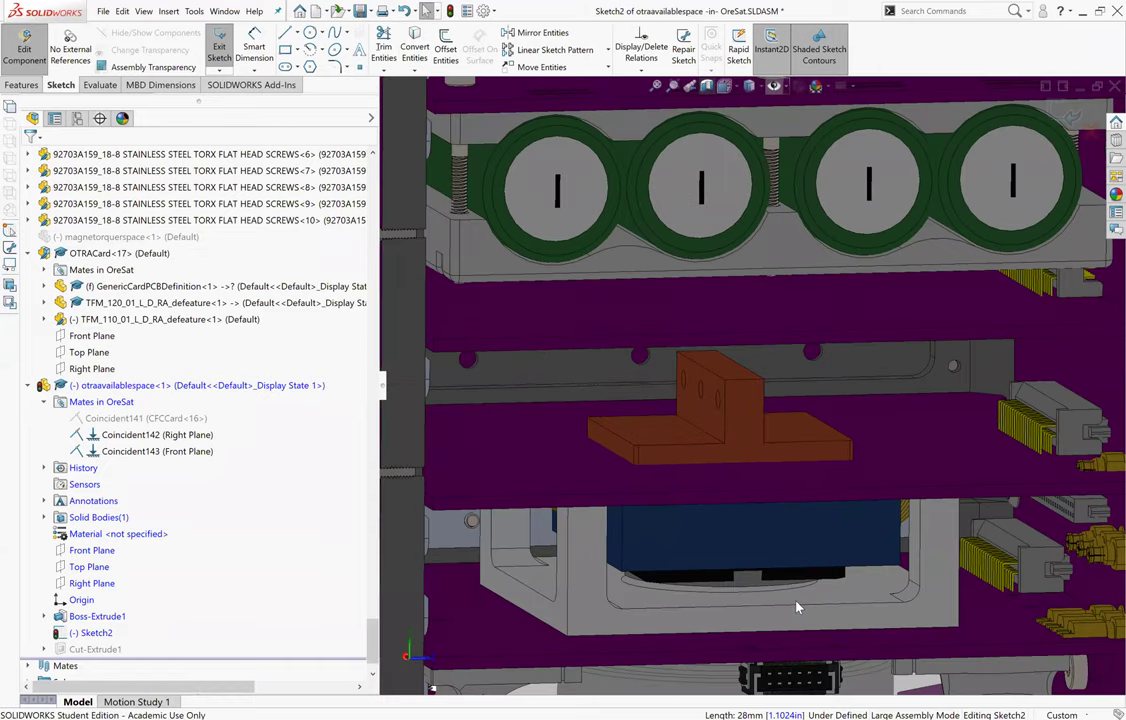
scroll(797, 607, "up", 4)
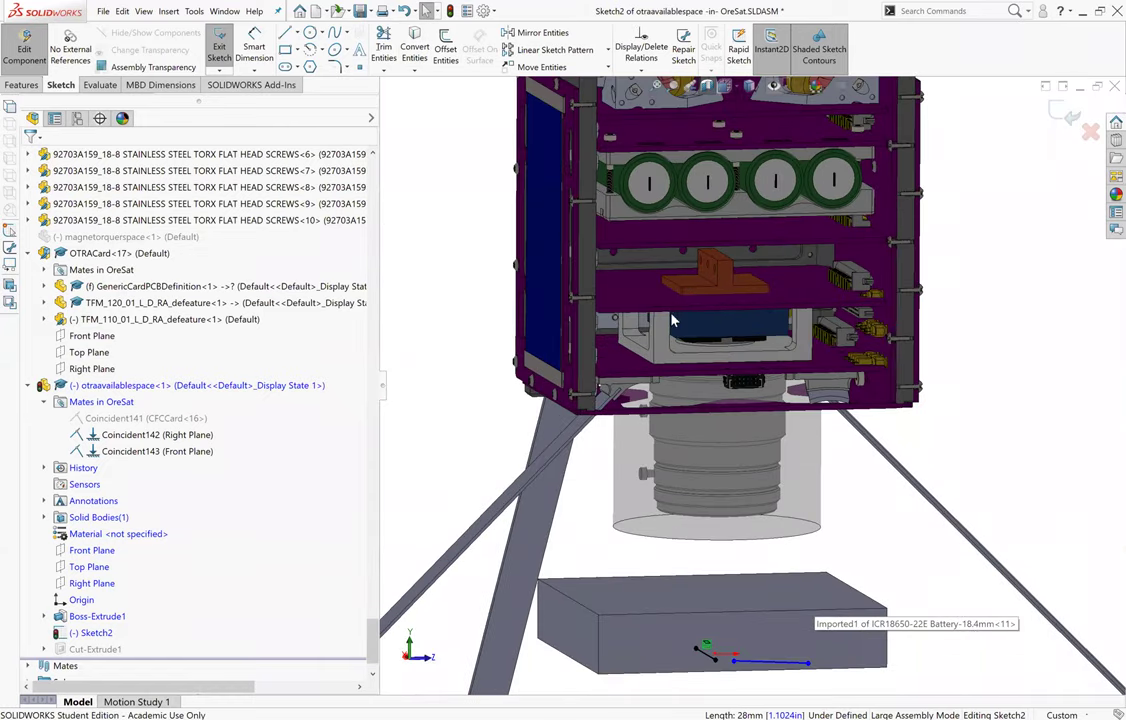
scroll(672, 320, "down", 5)
scroll(752, 440, "up", 4)
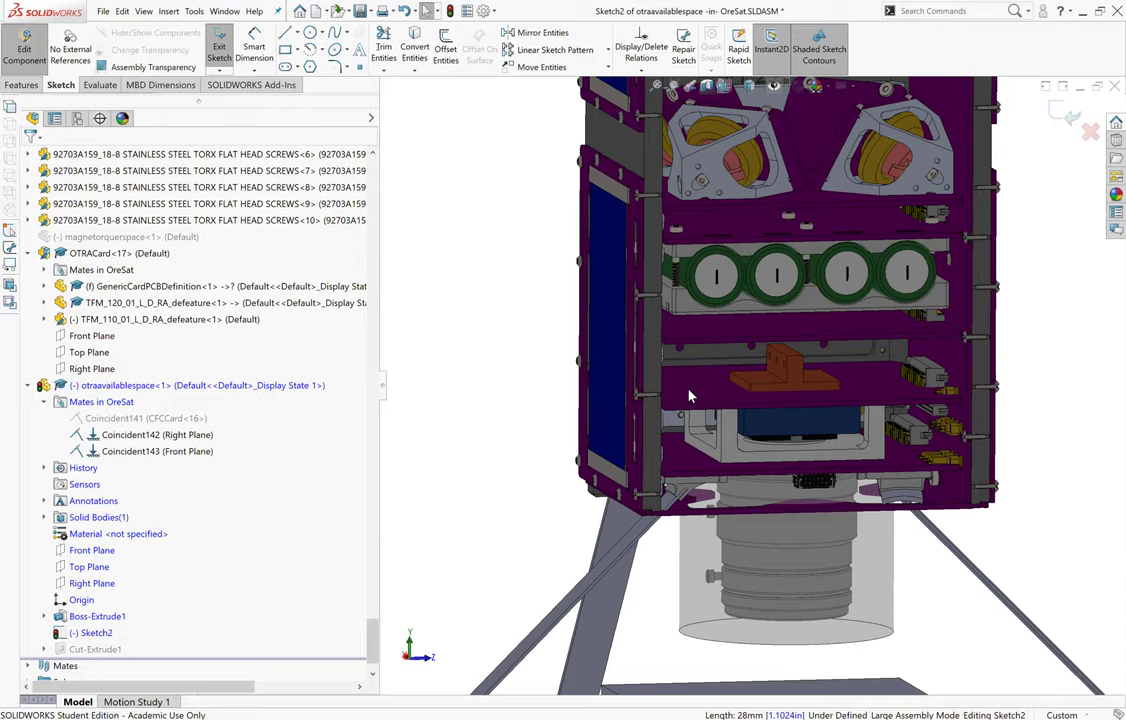
scroll(710, 390, "up", 3)
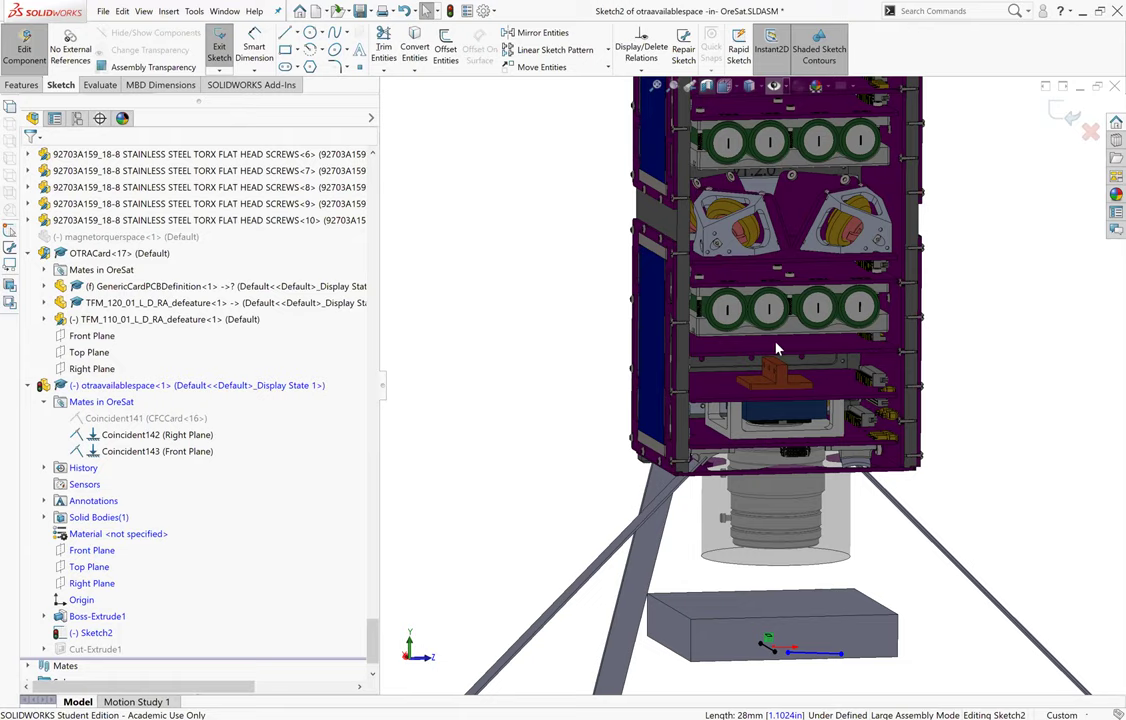
scroll(799, 393, "down", 6)
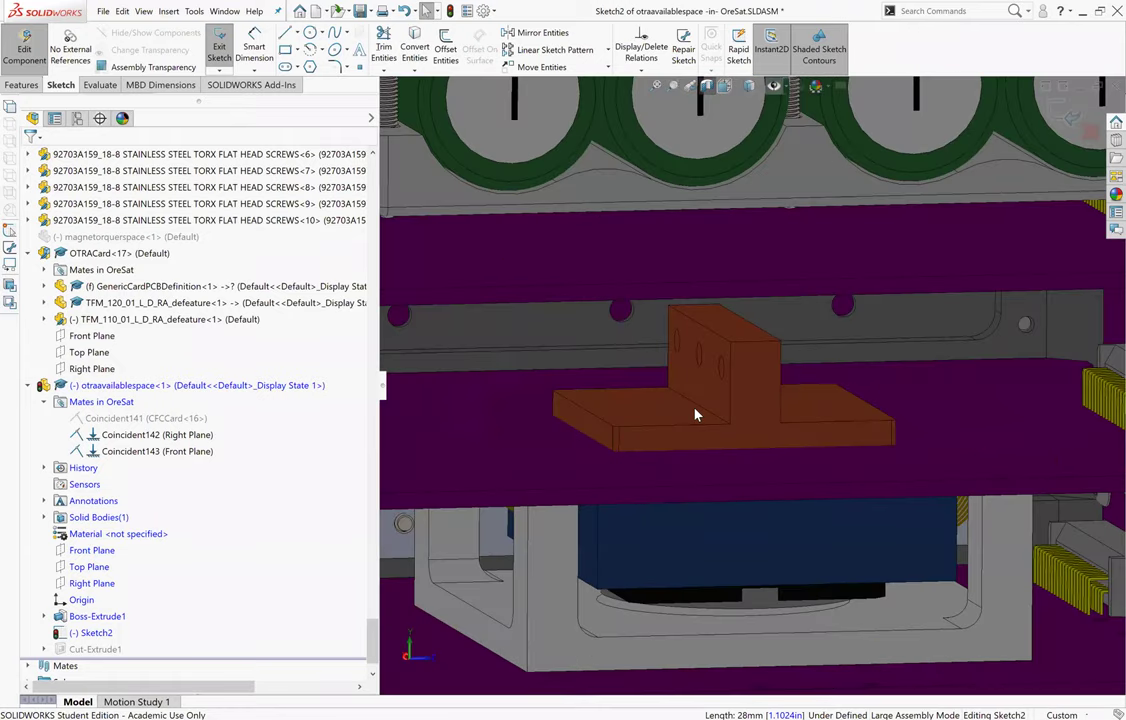
left_click(698, 407)
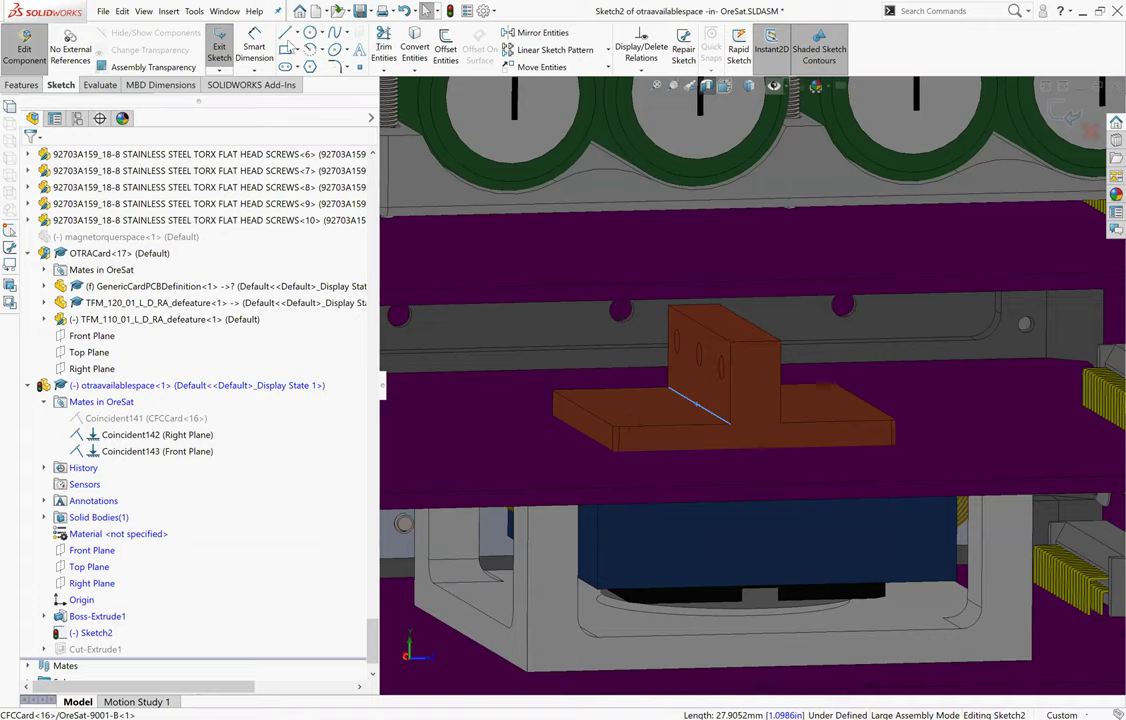
left_click(412, 40)
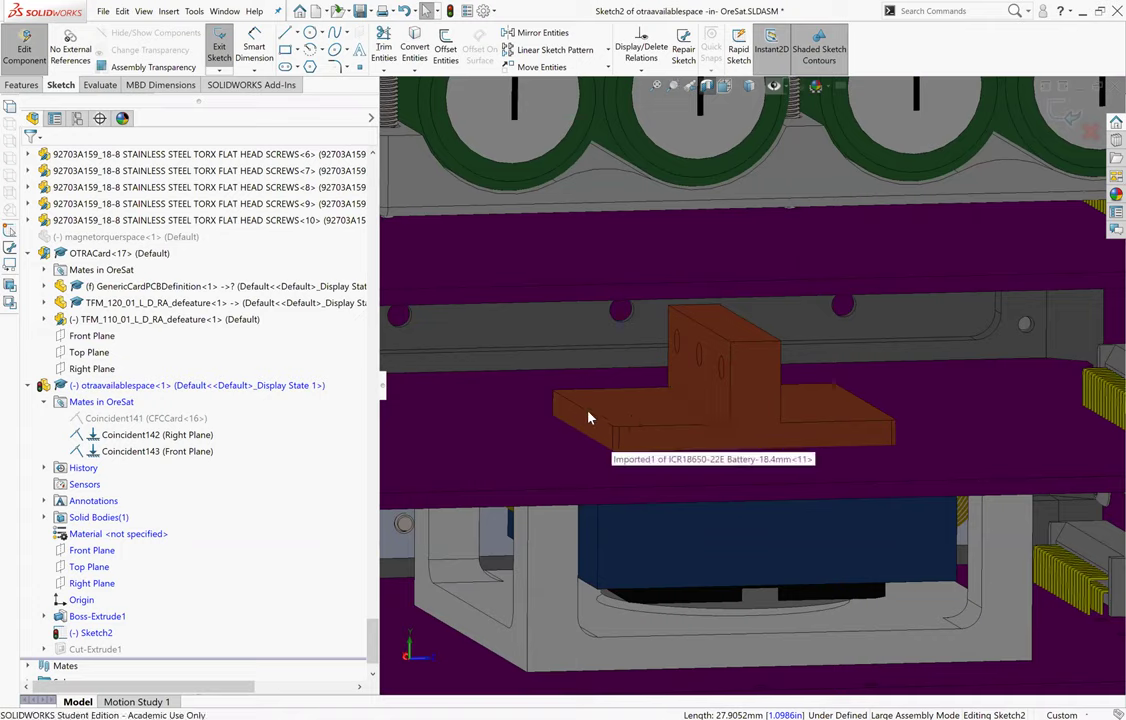
Convert the top outer side edge and top front edge of the bracket's hole-side base flange into Sketch2.
left_click(592, 413)
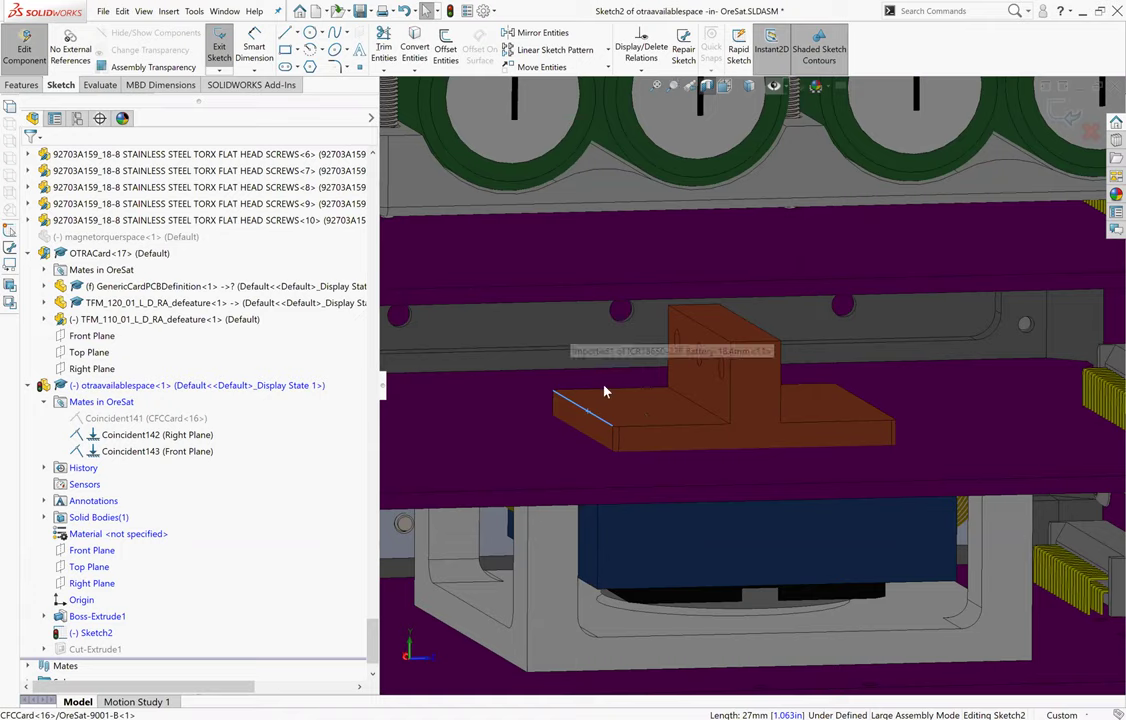
left_click(659, 433)
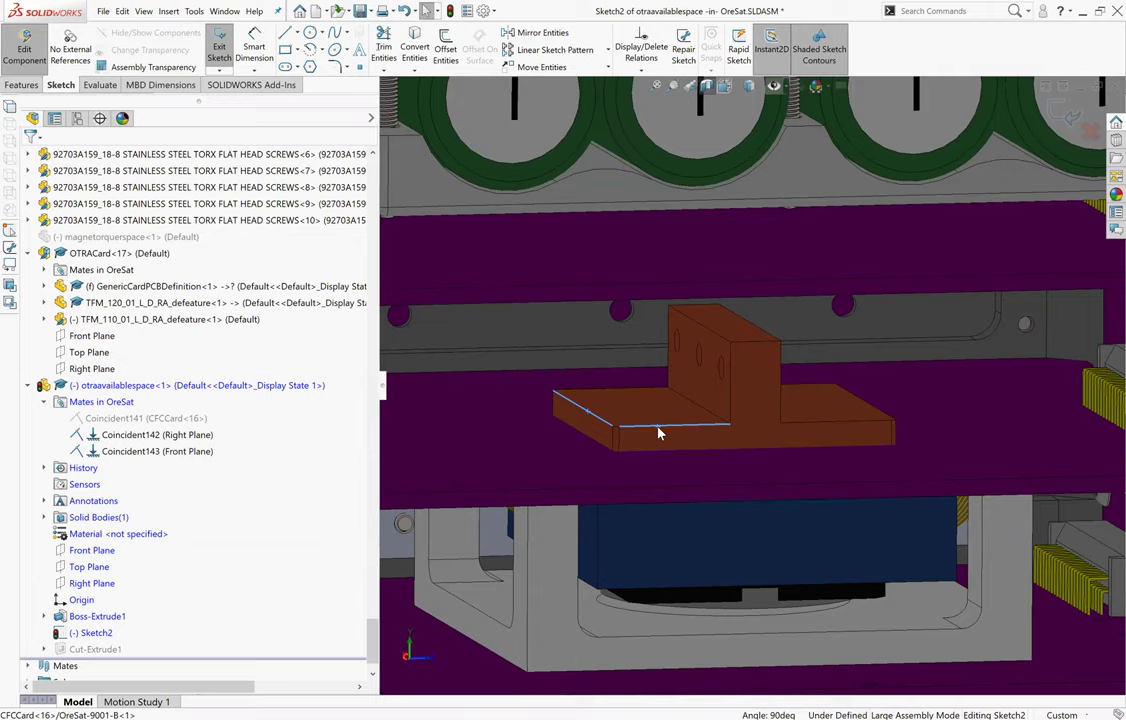
left_click(414, 42)
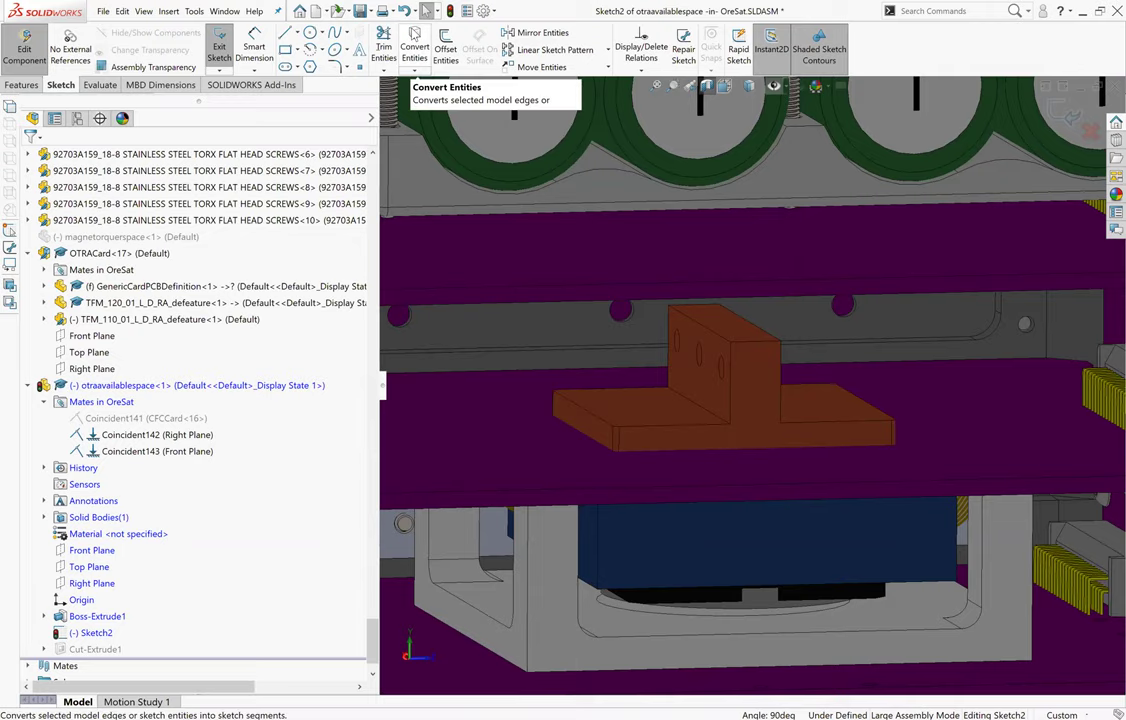
Convert the hole-side flange's top rear edge and its two rounded corner edges into Sketch2.
scroll(623, 435, "down", 5)
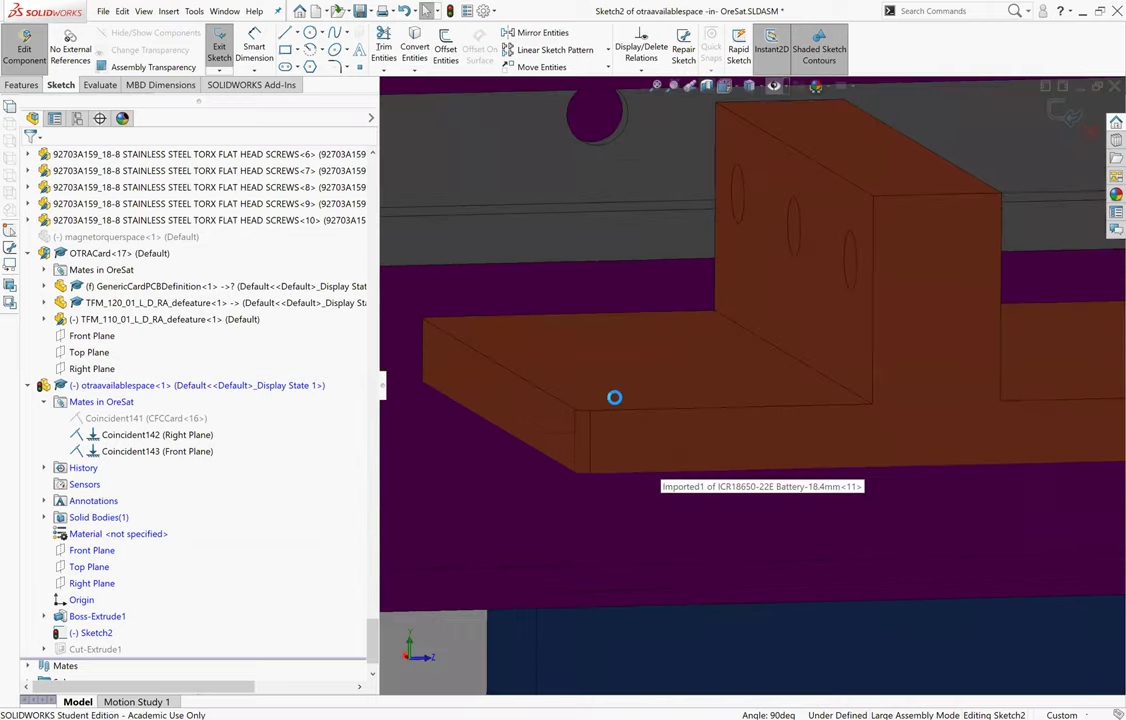
left_click(583, 408)
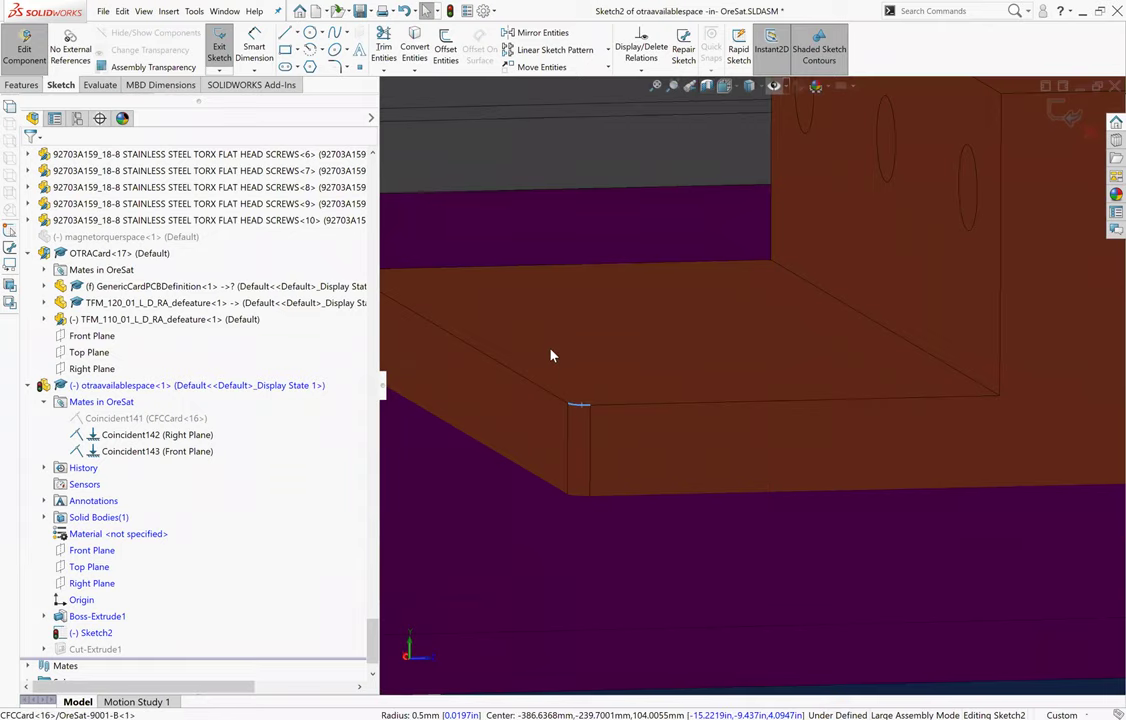
middle_click_drag(505, 293, 641, 378)
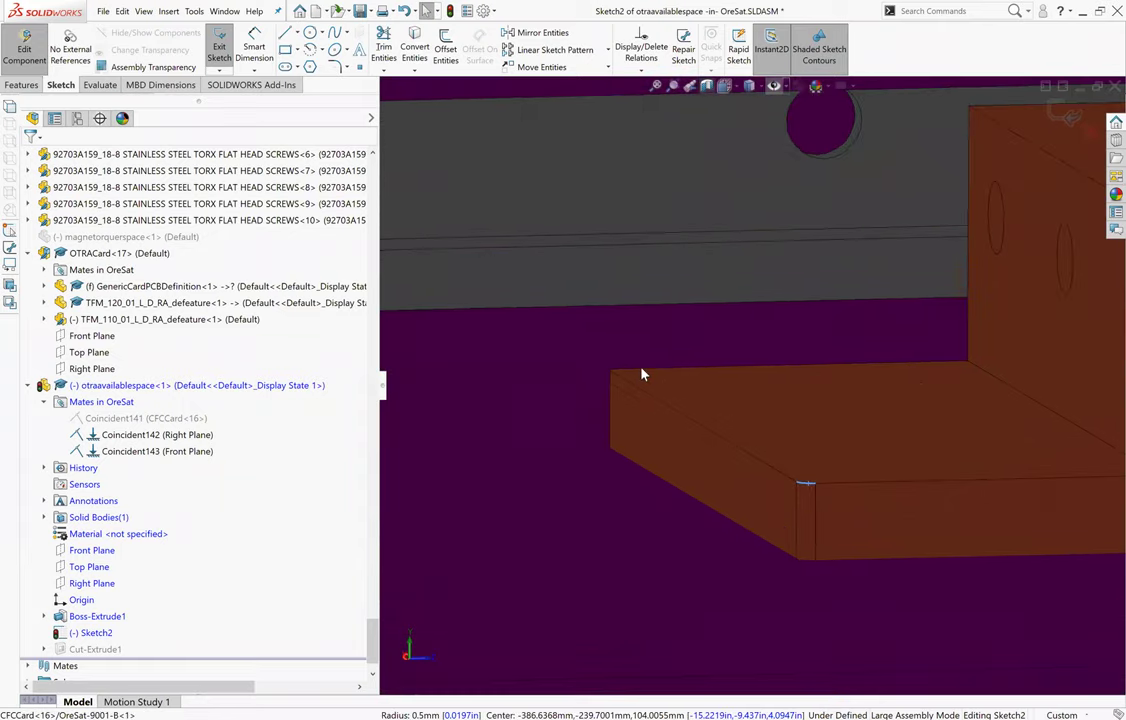
left_click(643, 372)
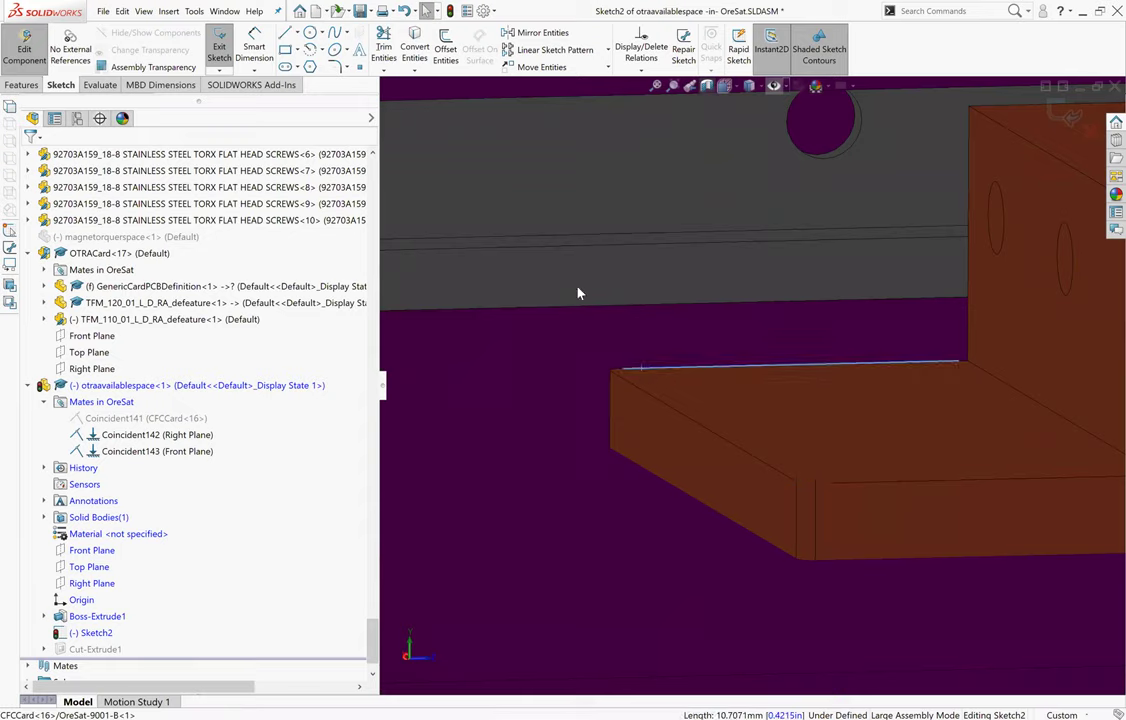
left_click(806, 484, "ctrl")
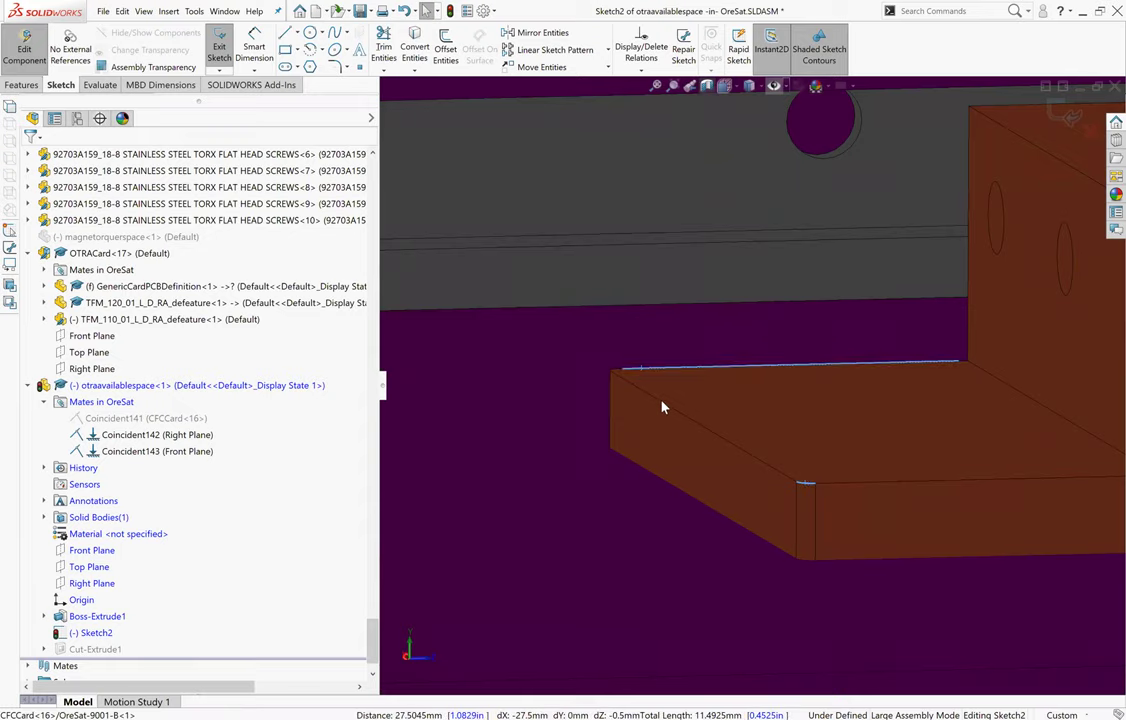
left_click(613, 374, "ctrl")
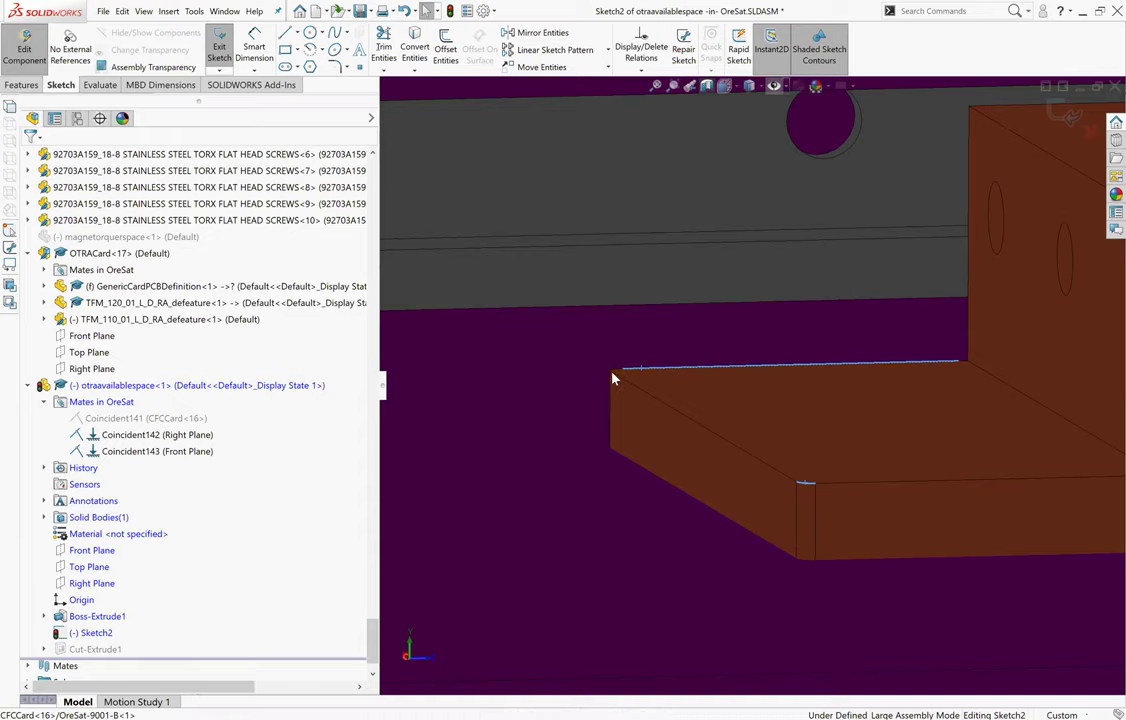
scroll(618, 376, "down", 3)
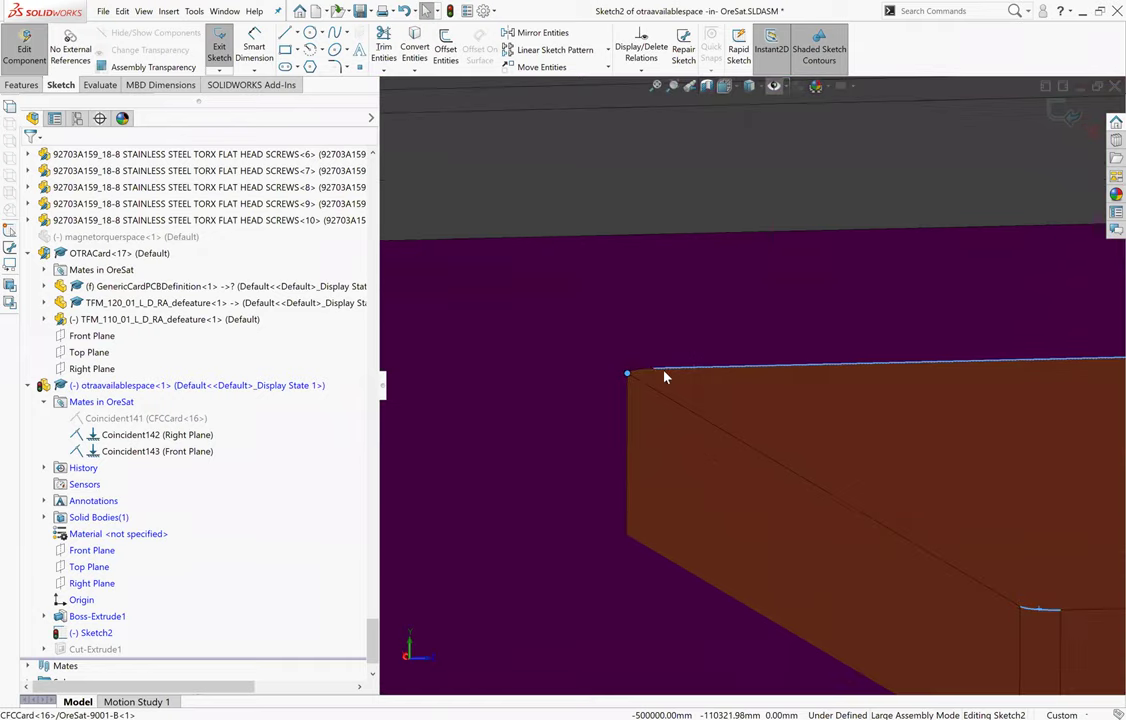
scroll(655, 374, "down", 2)
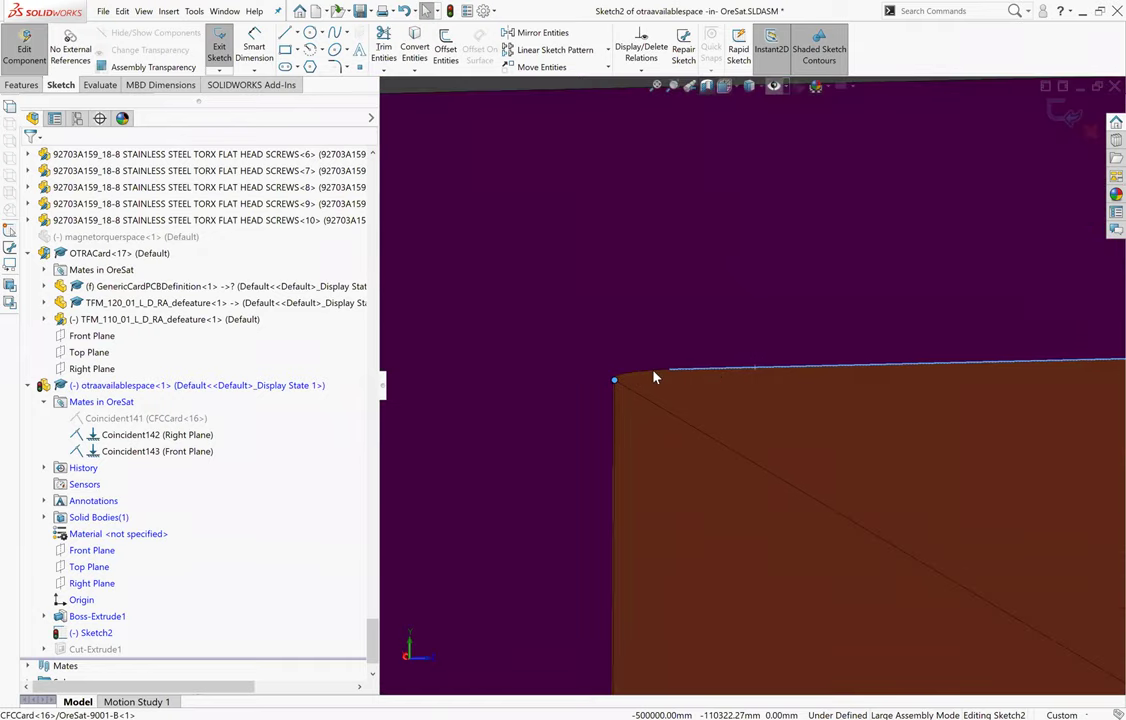
scroll(940, 445, "up", 2)
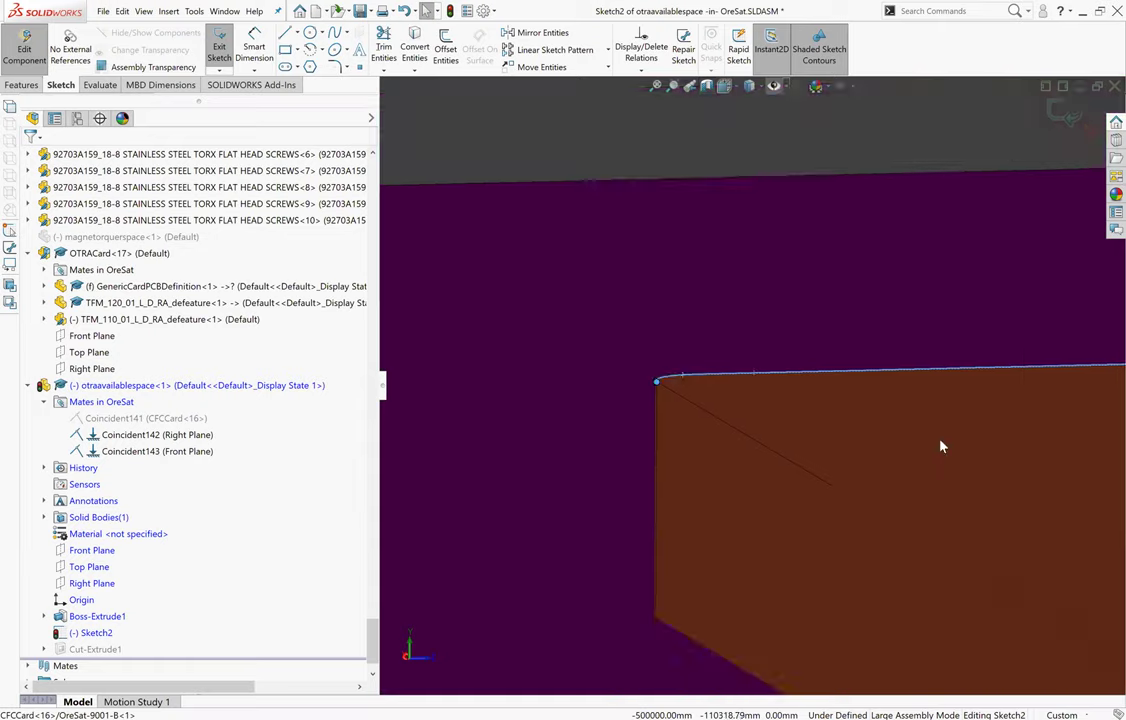
scroll(956, 443, "up", 2)
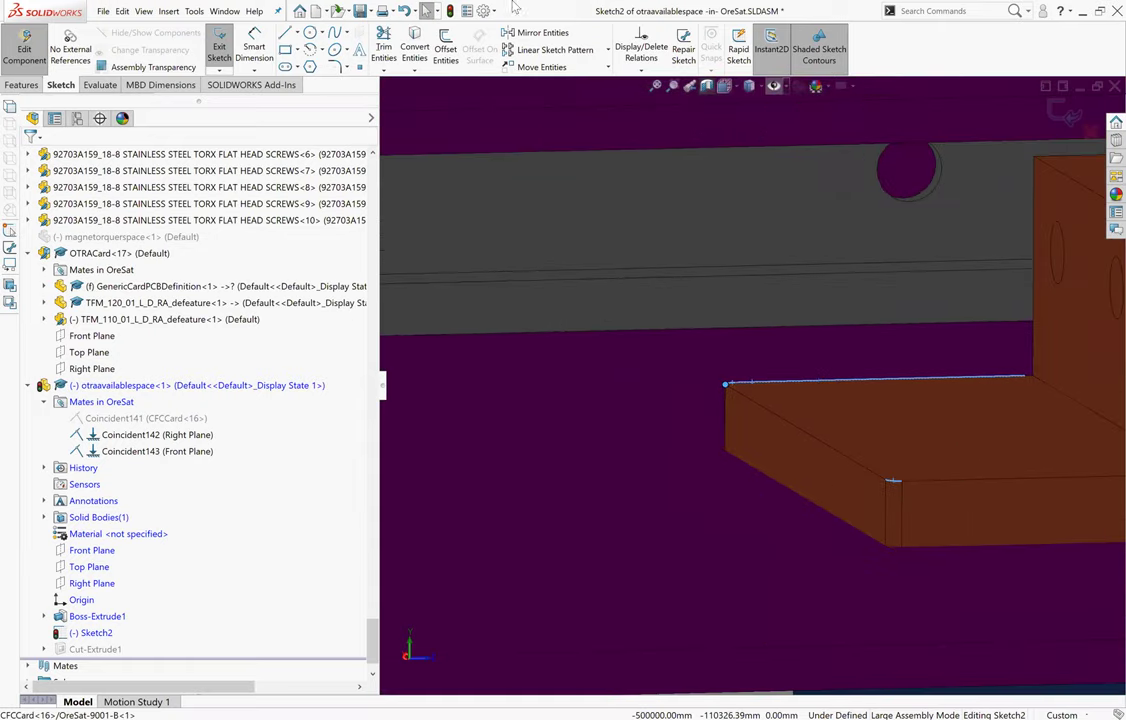
left_click(414, 48)
Check the converted outline on the available-space block, and exit Sketch2 to return to editing the OreSat assembly.
scroll(973, 442, "up", 4)
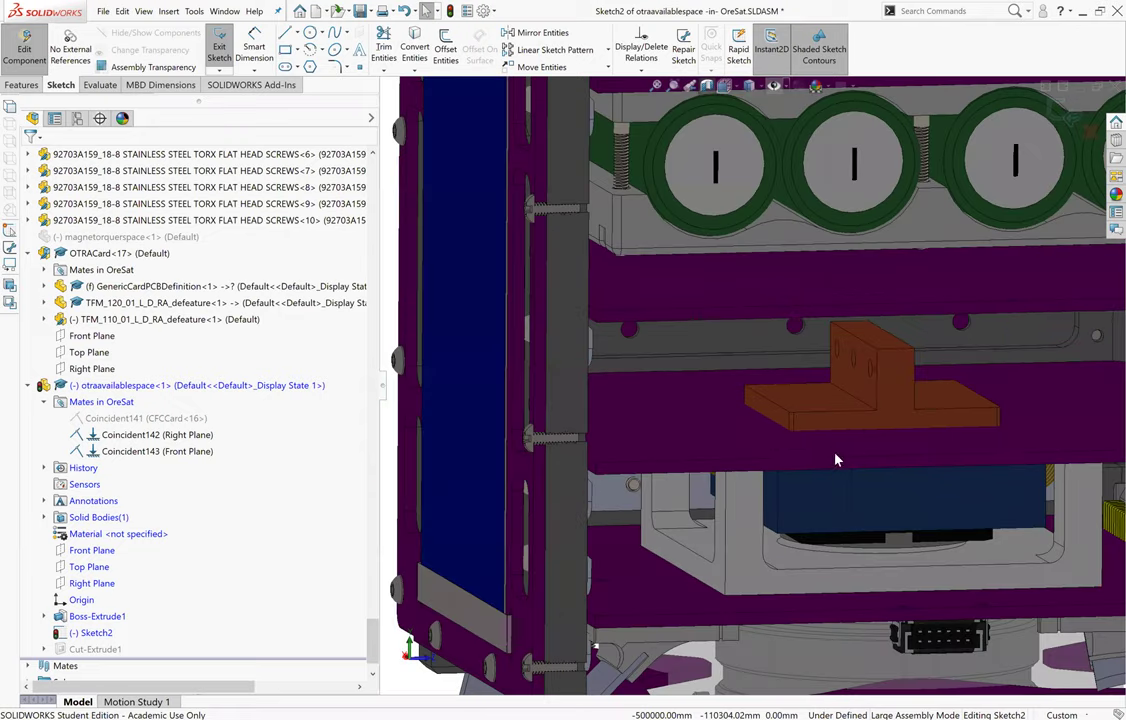
scroll(741, 472, "down", 6)
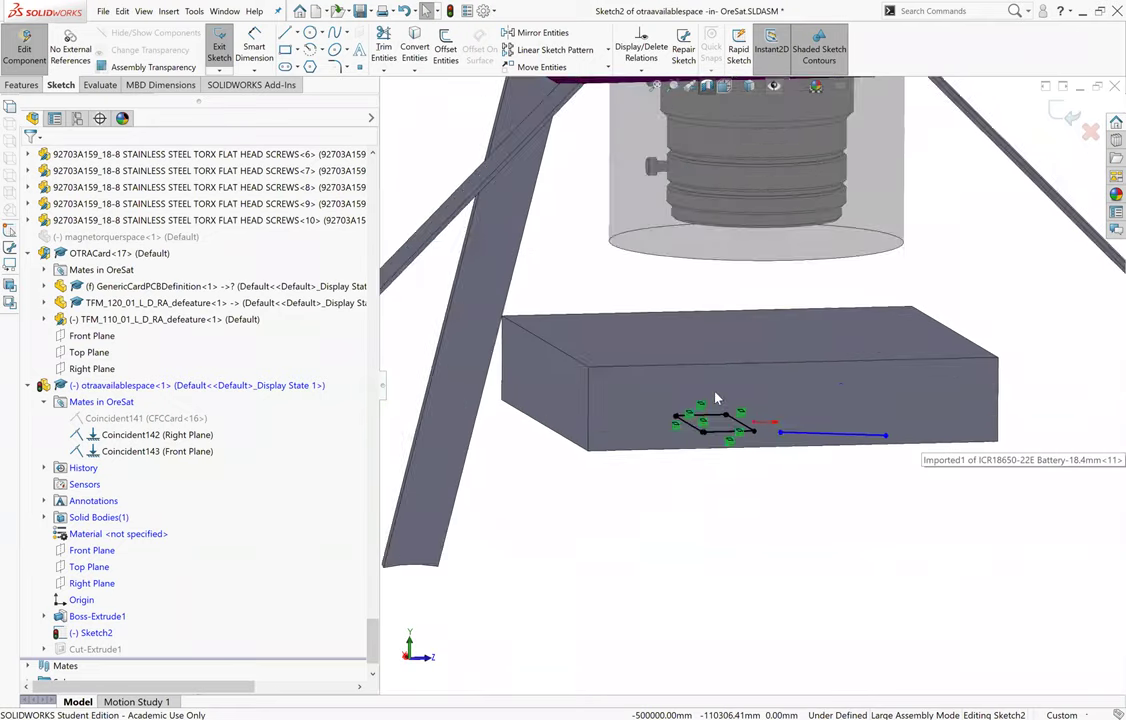
scroll(765, 352, "up", 3)
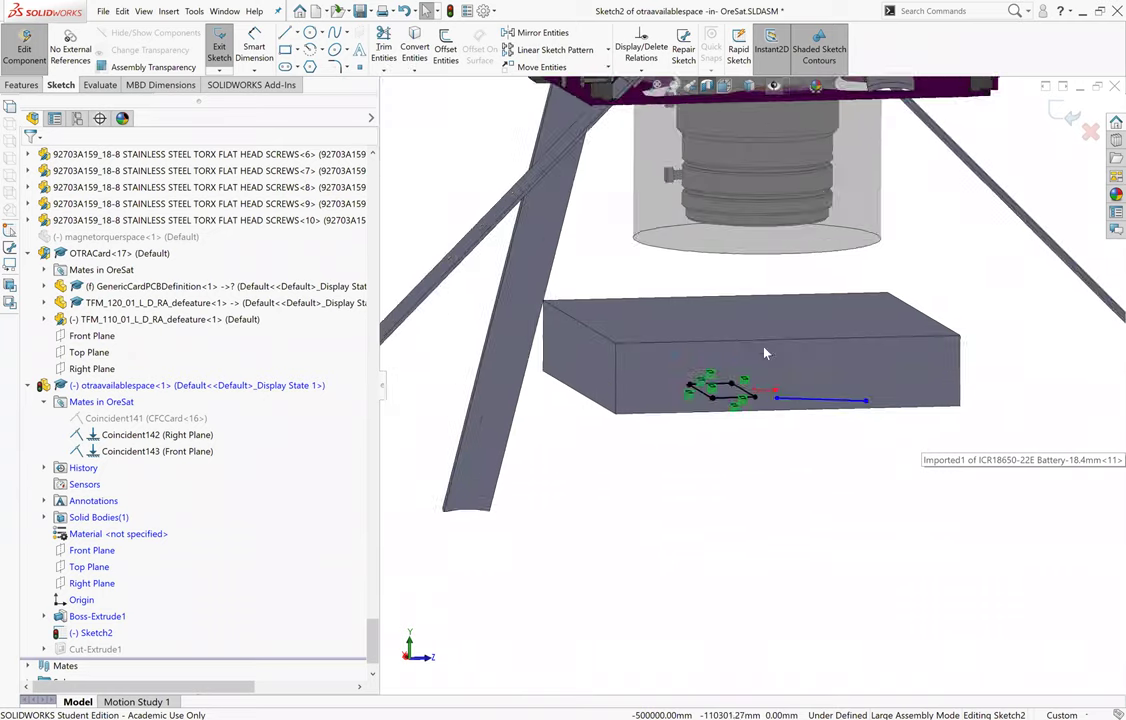
scroll(763, 346, "up", 3)
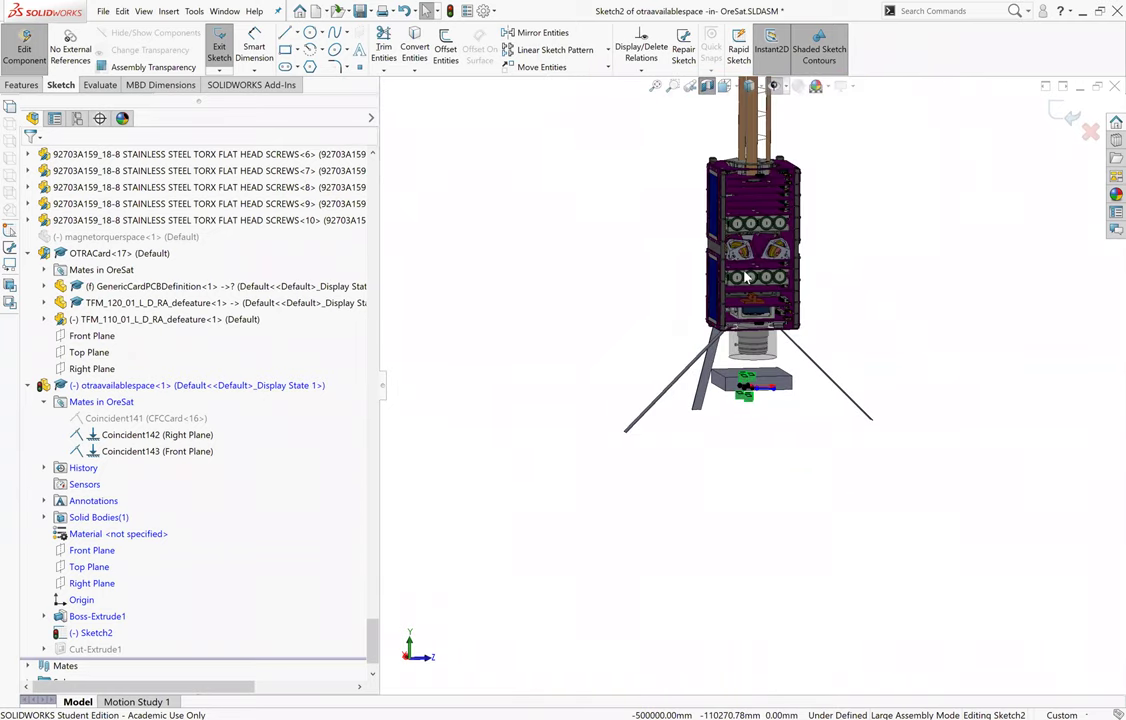
scroll(783, 343, "down", 2)
scroll(783, 343, "down", 2)
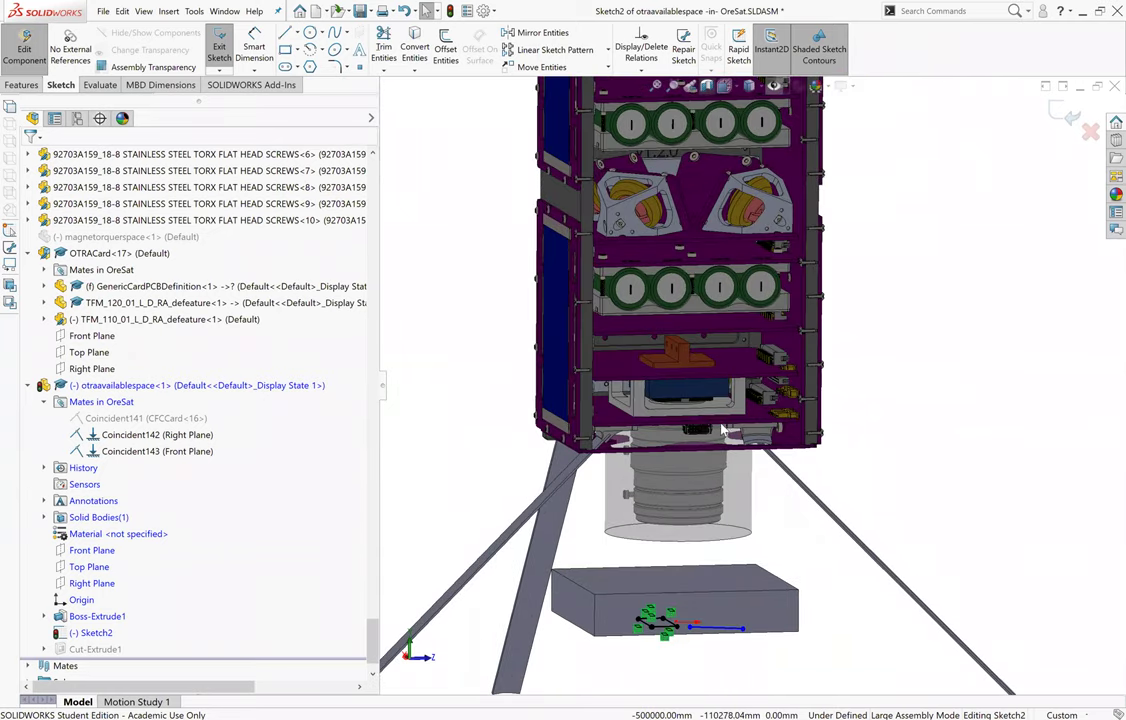
scroll(621, 360, "down", 2)
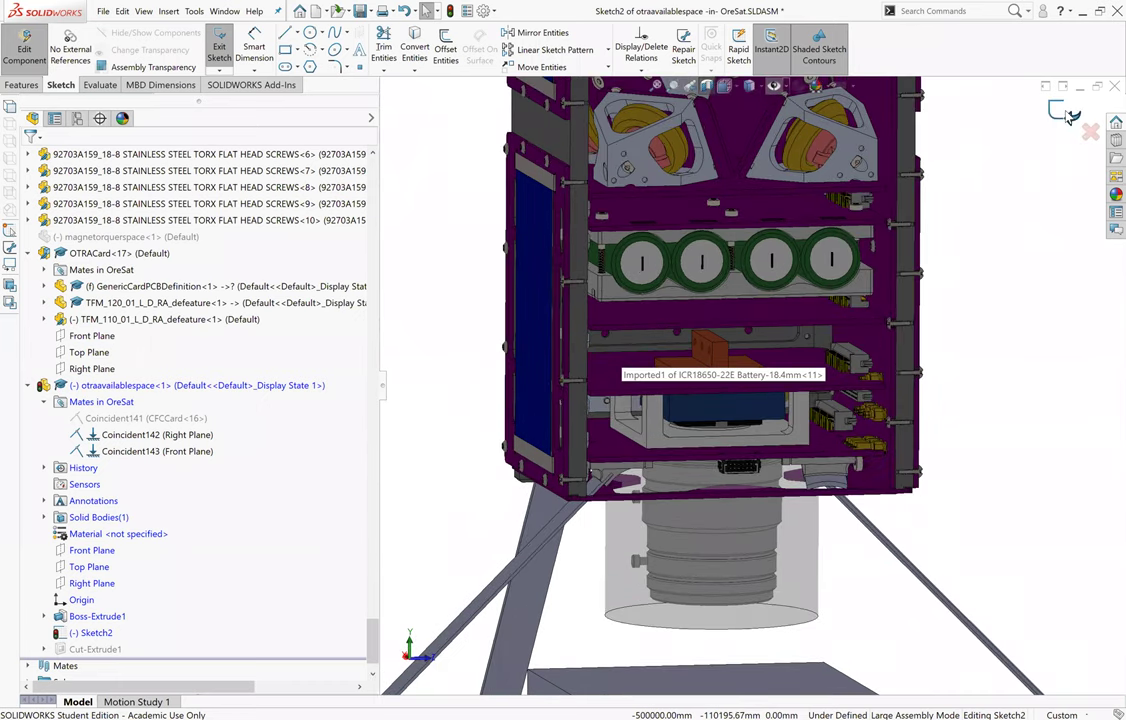
left_click(1067, 114)
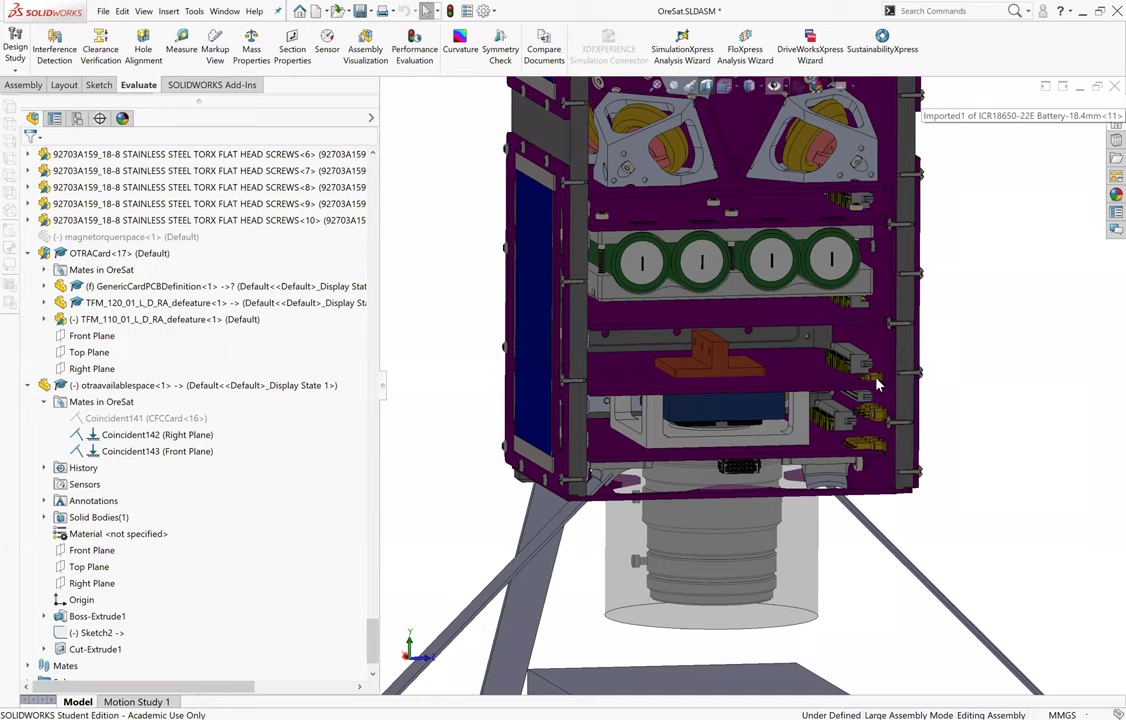
Suppress the Coincident127 mate that ties CFCCard<16> to Frames<1>.
scroll(773, 508, "down", 5)
scroll(773, 508, "up", 5)
middle_click_drag(773, 508, 512, 364)
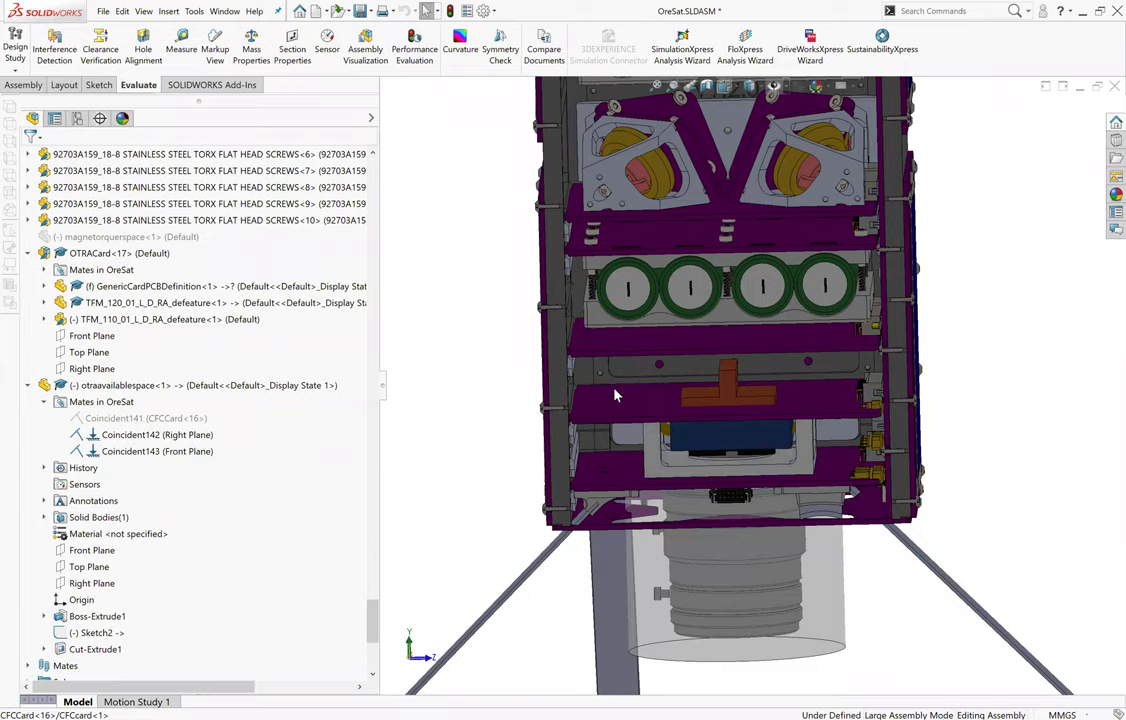
left_click(615, 395)
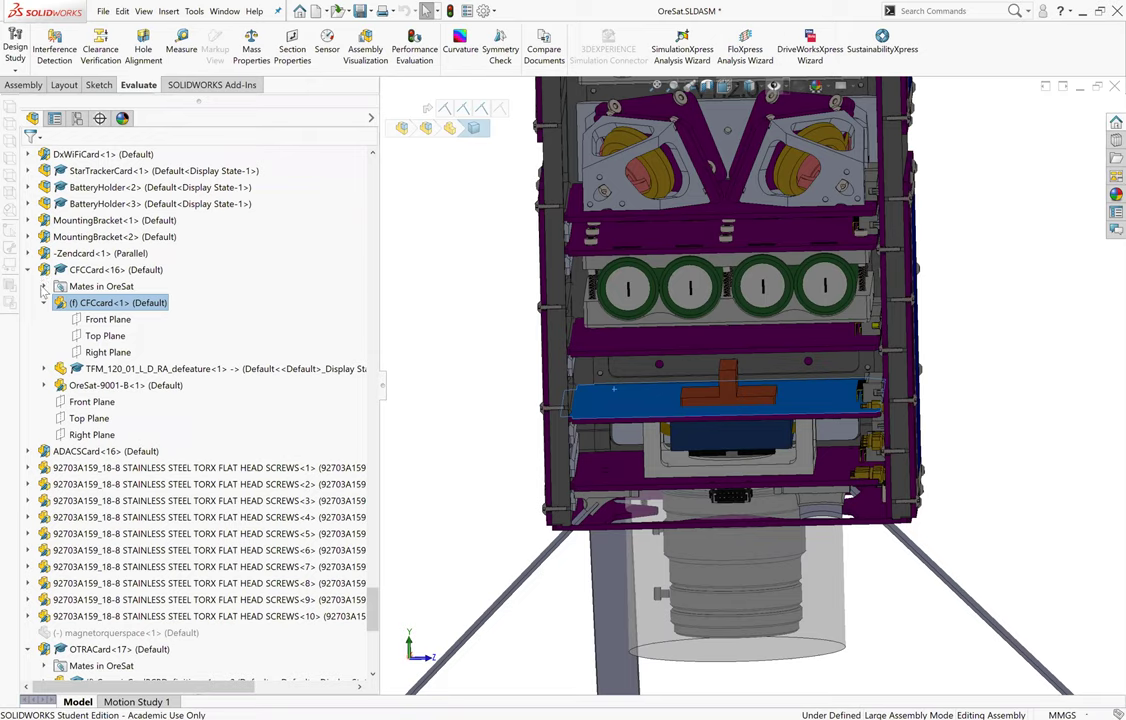
left_click(43, 287)
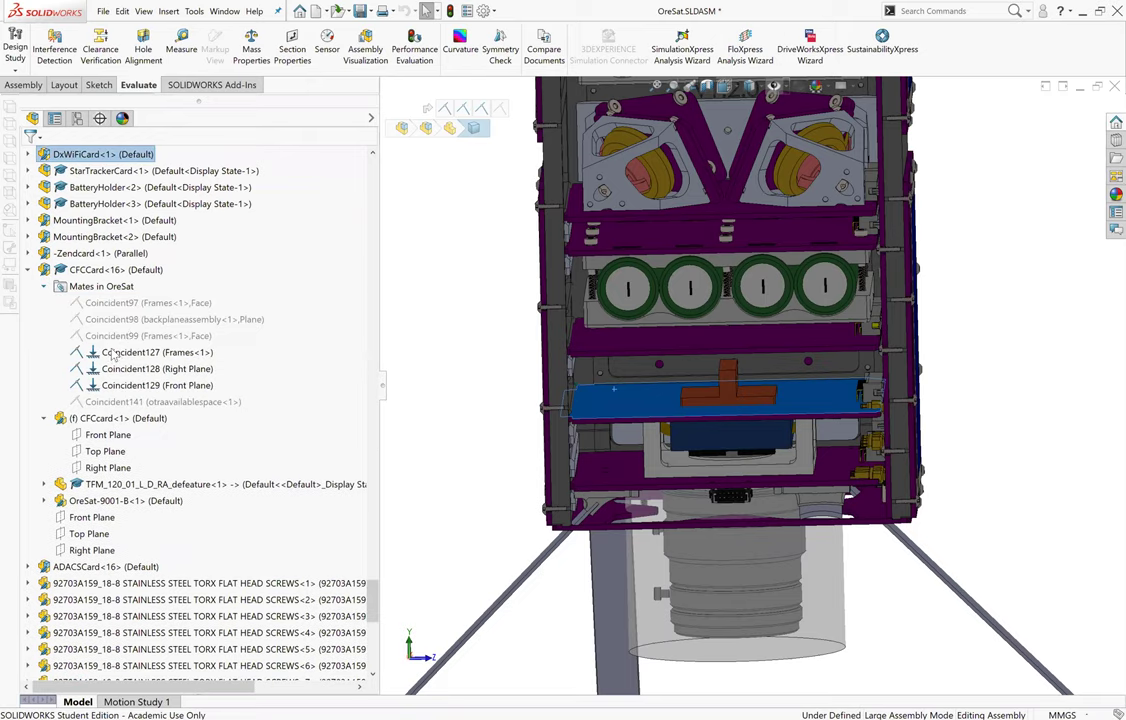
left_click(112, 353)
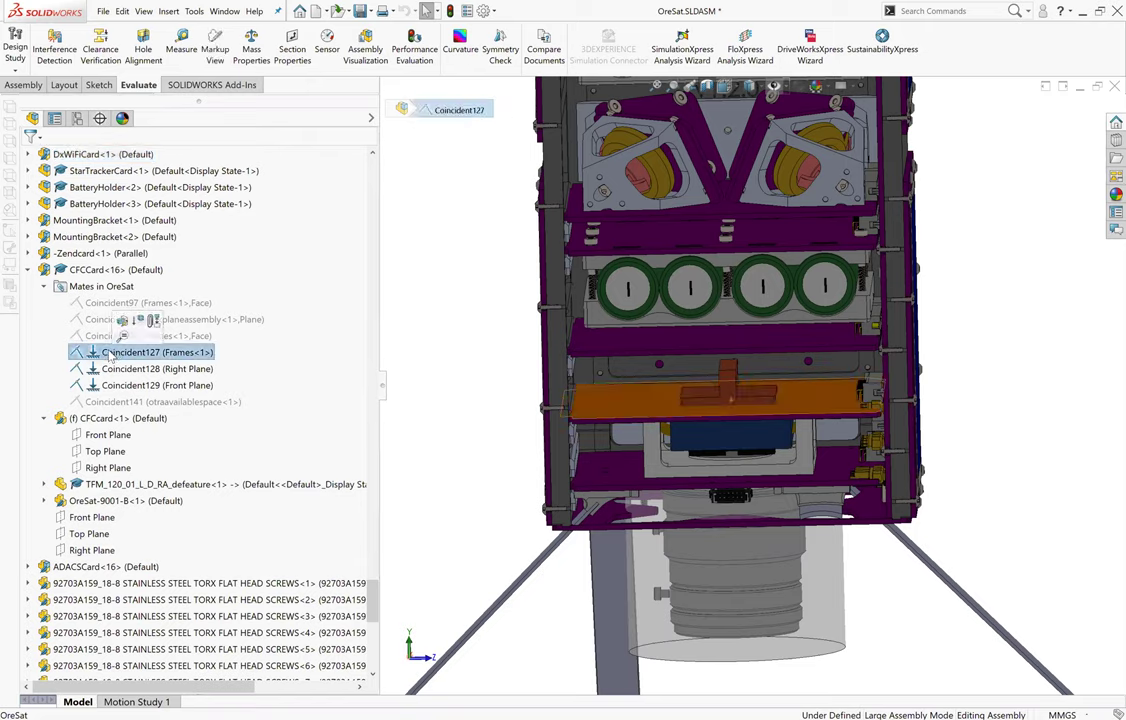
right_click(116, 340)
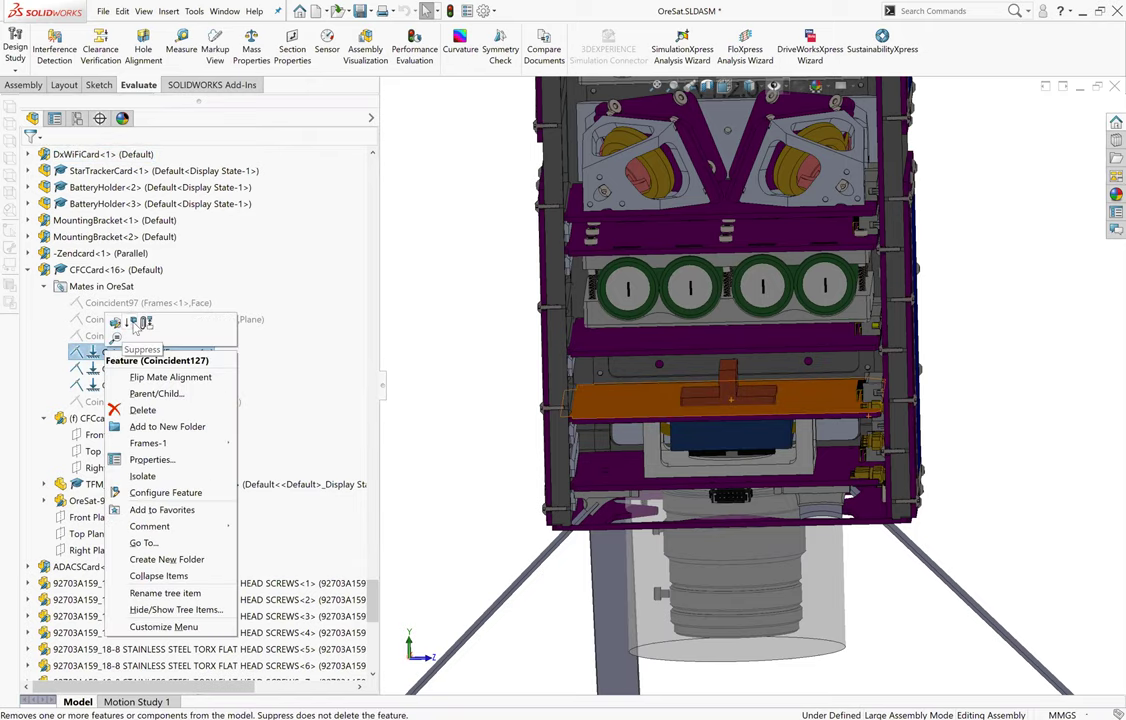
left_click(132, 322)
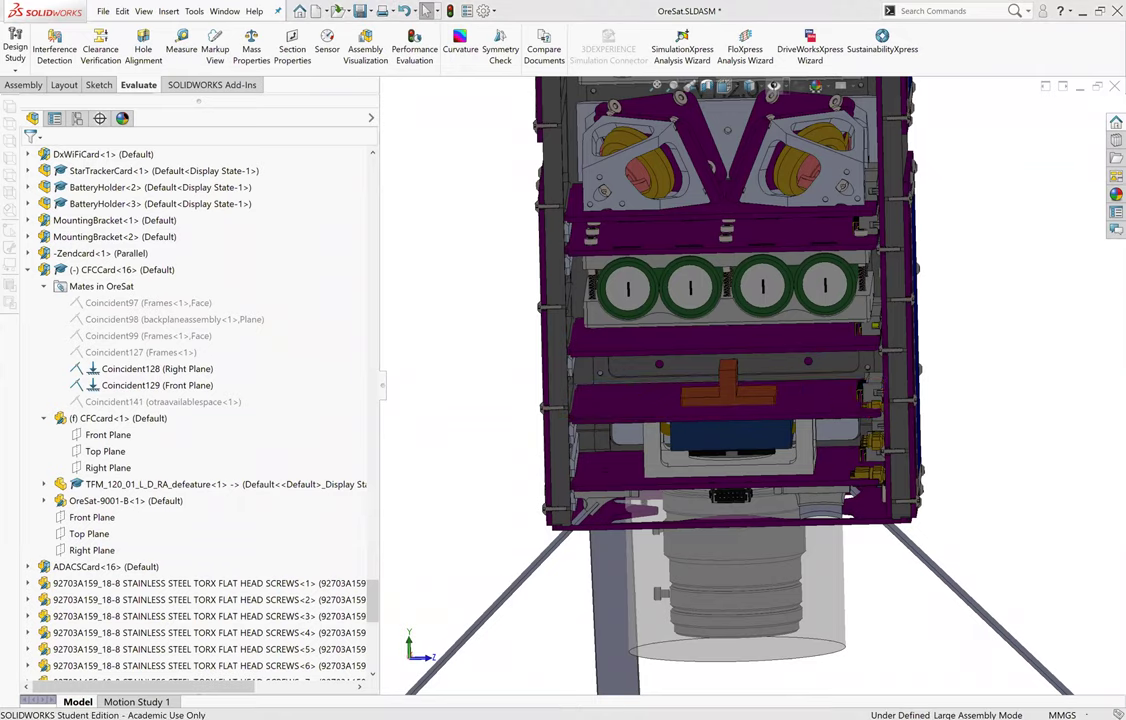
Move the CFC card with its bracket and camera straight down out of the satellite to below the available-space block.
scroll(698, 398, "up", 3)
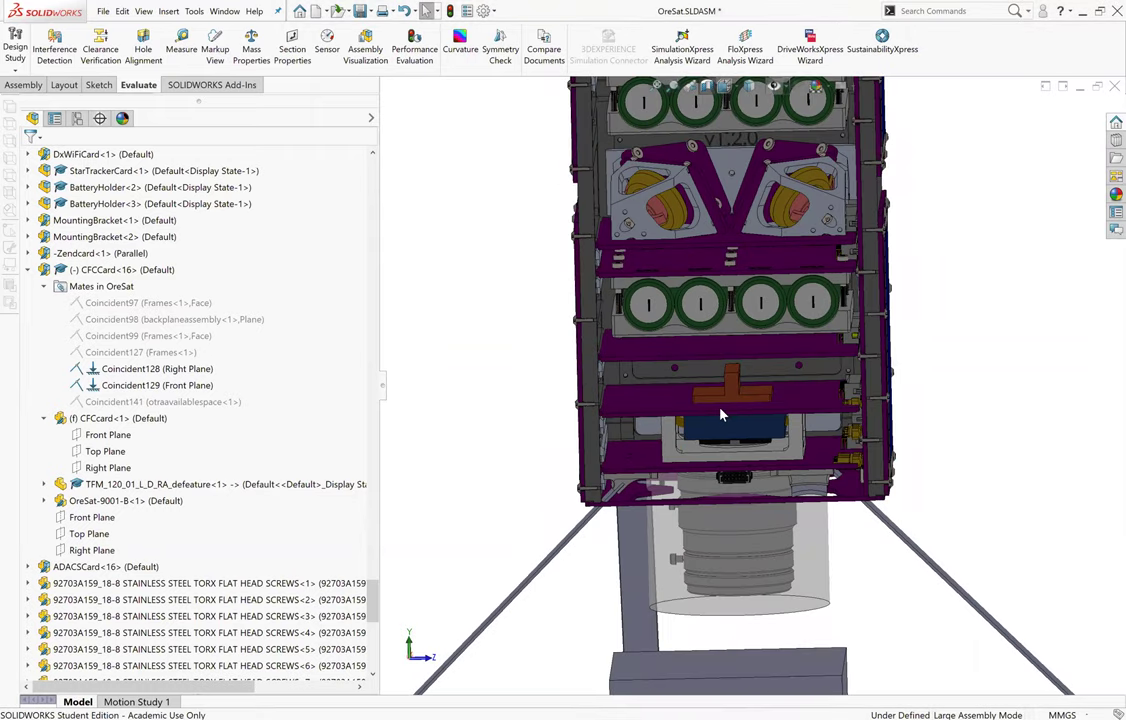
scroll(698, 398, "up", 1)
left_click_drag(698, 398, 748, 672)
scroll(811, 412, "up", 2)
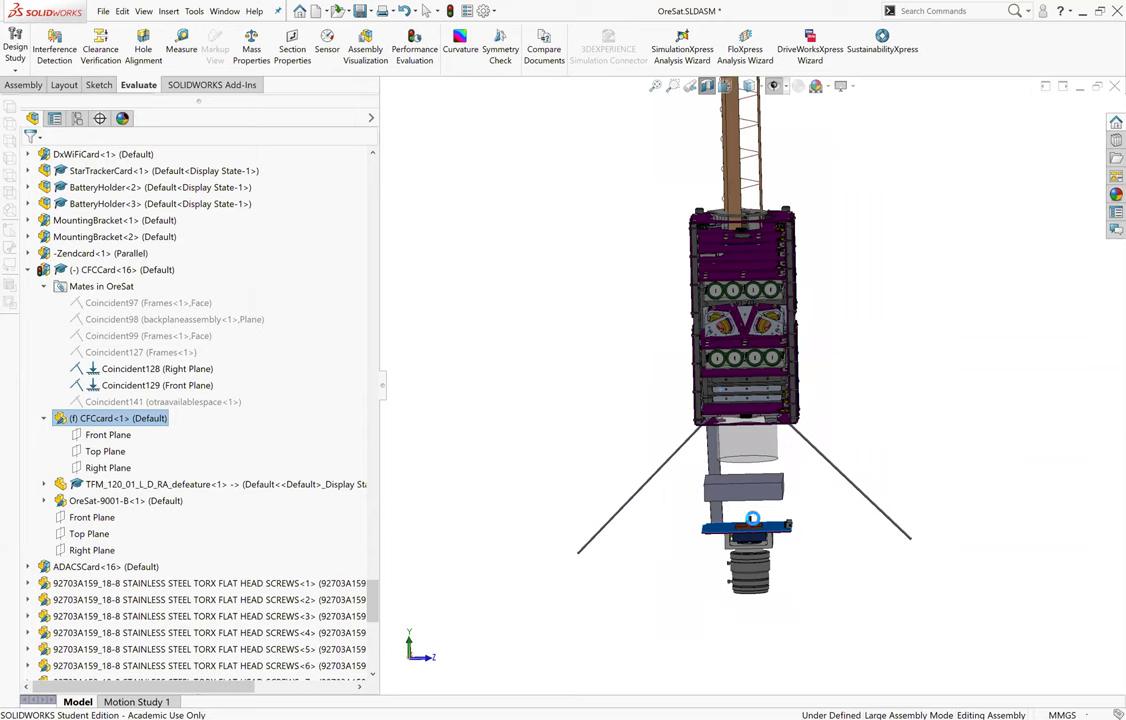
Open Sketch2 of the otraavailablespace part for in-context editing within the OreSat assembly.
scroll(811, 412, "down", 3)
left_click(497, 212)
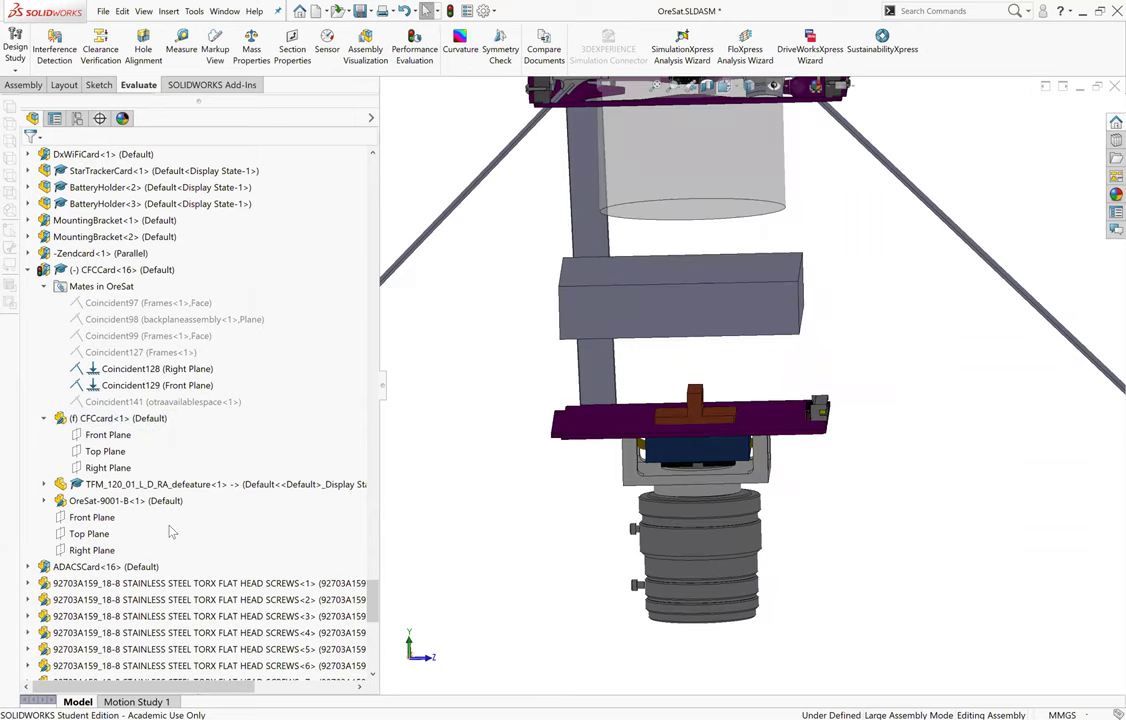
scroll(115, 490, "down", 10)
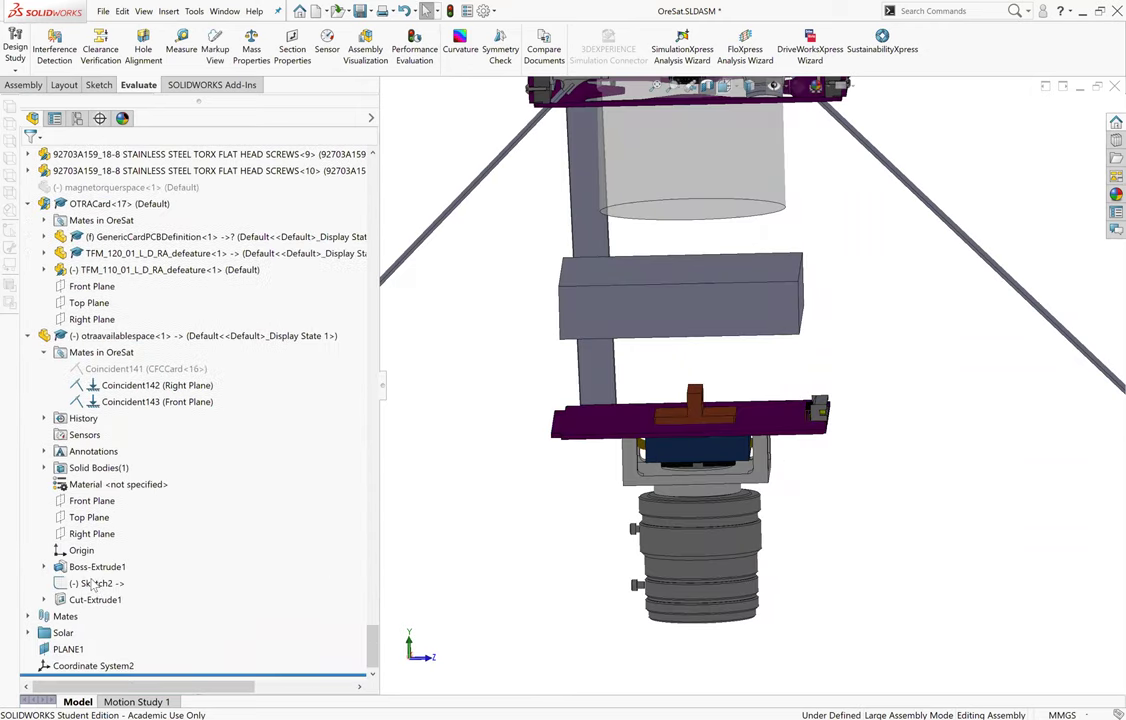
left_click(90, 583)
left_click(92, 567)
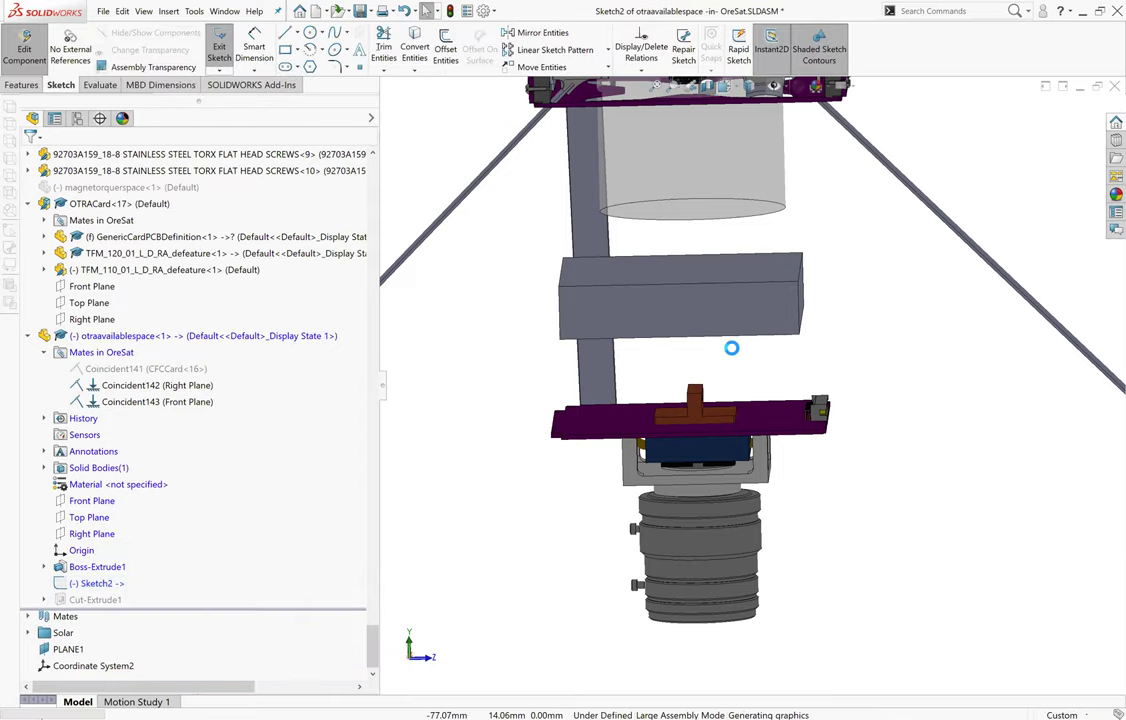
Convert the bracket upright's 28 mm hole-side top edge and the adjoining flange's top end and outer edges into Sketch2.
scroll(731, 350, "down", 2)
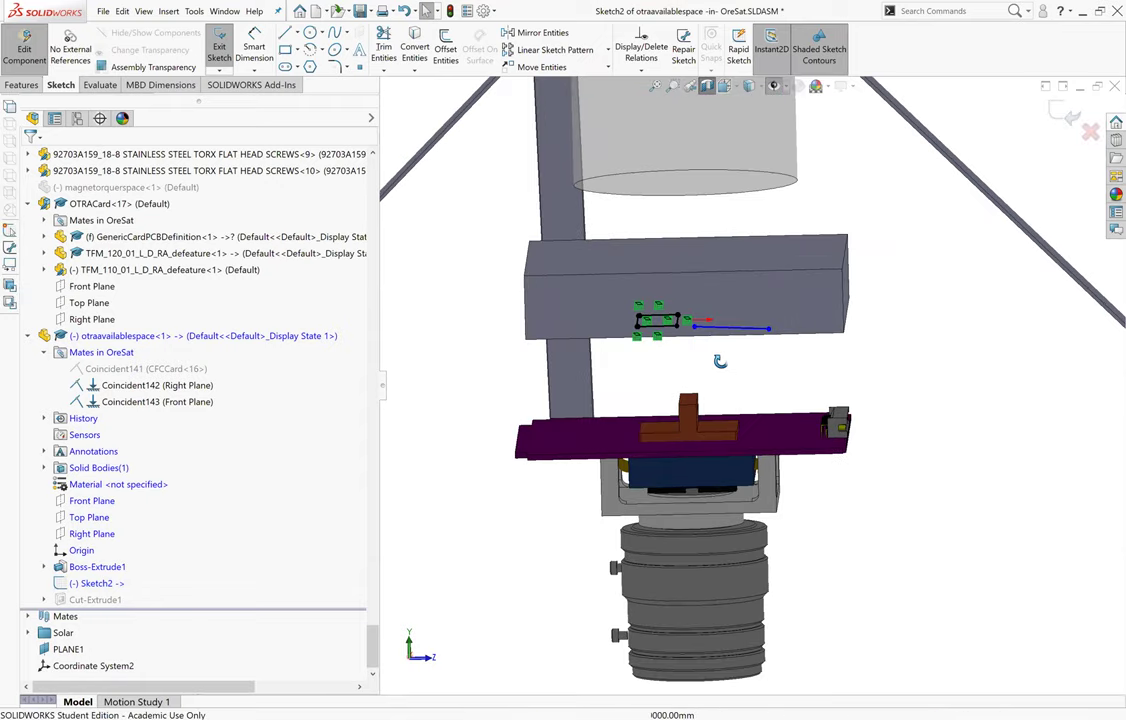
scroll(720, 361, "up", 2)
scroll(712, 411, "down", 5)
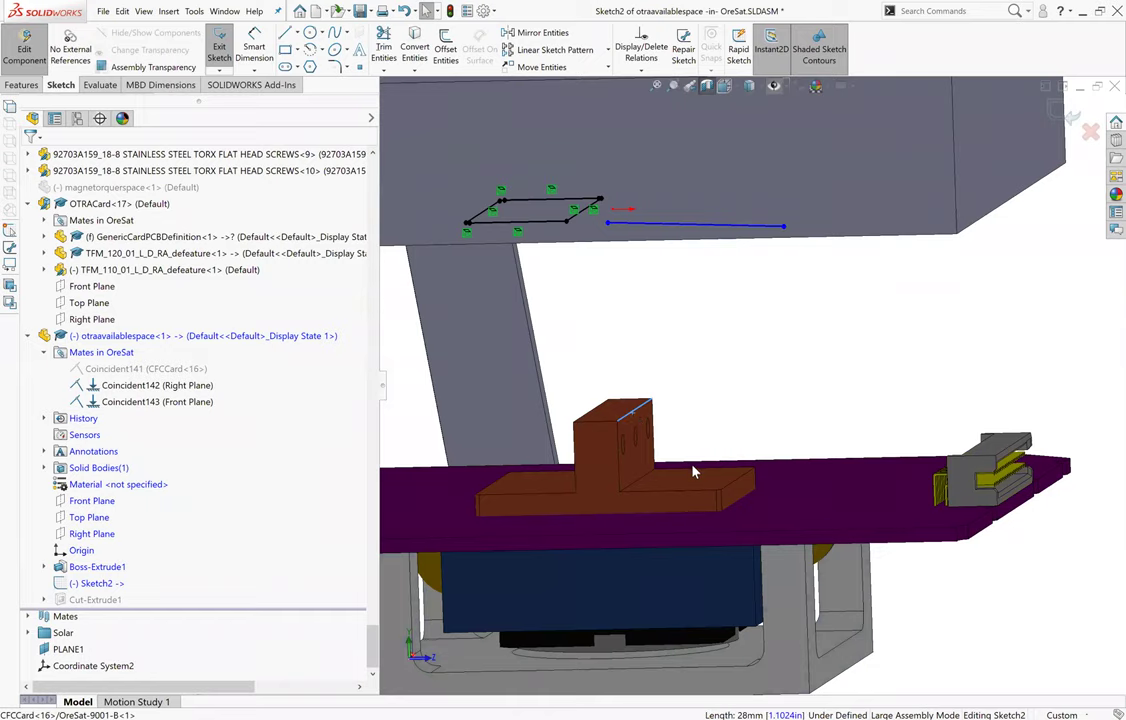
scroll(678, 472, "down", 2)
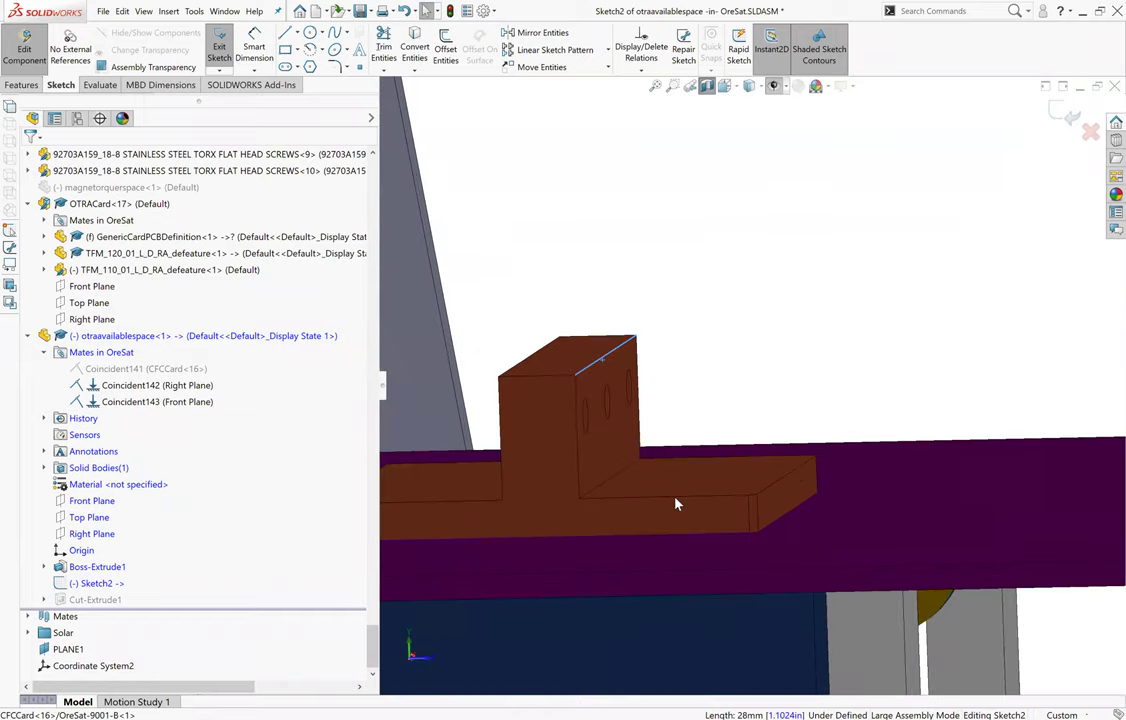
left_click(677, 503)
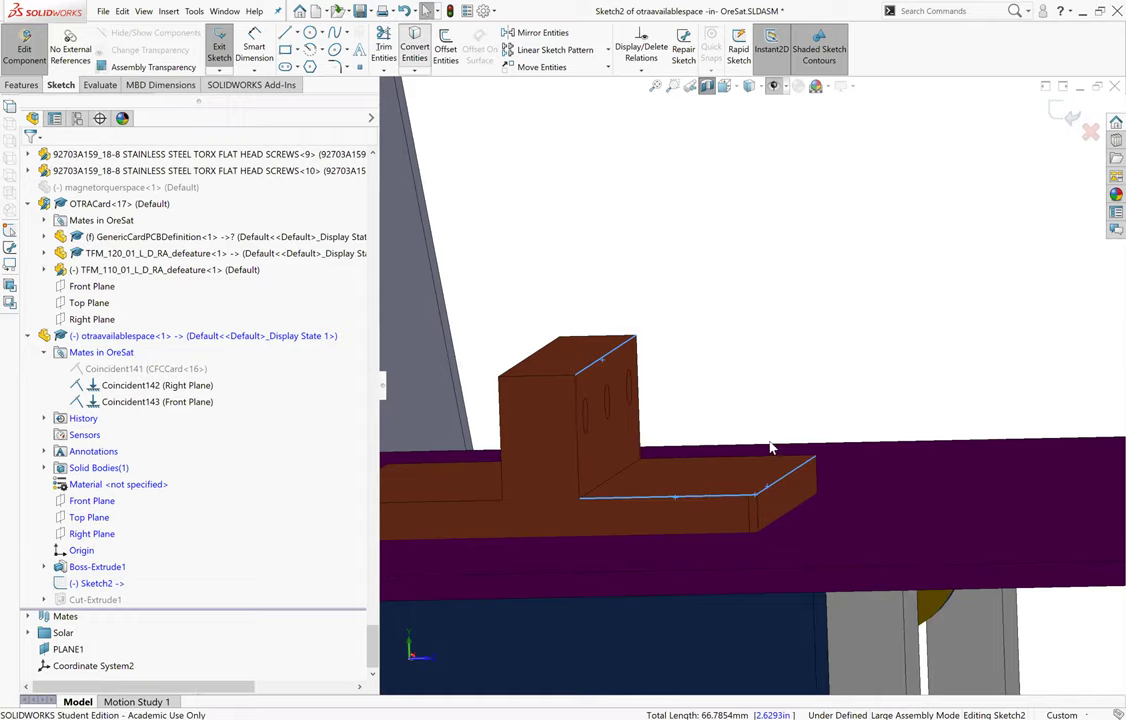
scroll(770, 445, "down", 2)
Convert the same flange's opposite rounded corner and short end edge into Sketch2.
mouse_move(770, 445)
middle_mouse_down()
mouse_move(772, 465)
mouse_move(937, 585)
mouse_move(839, 533)
mouse_move(677, 337)
middle_mouse_up()
scroll(677, 337, "down", 5)
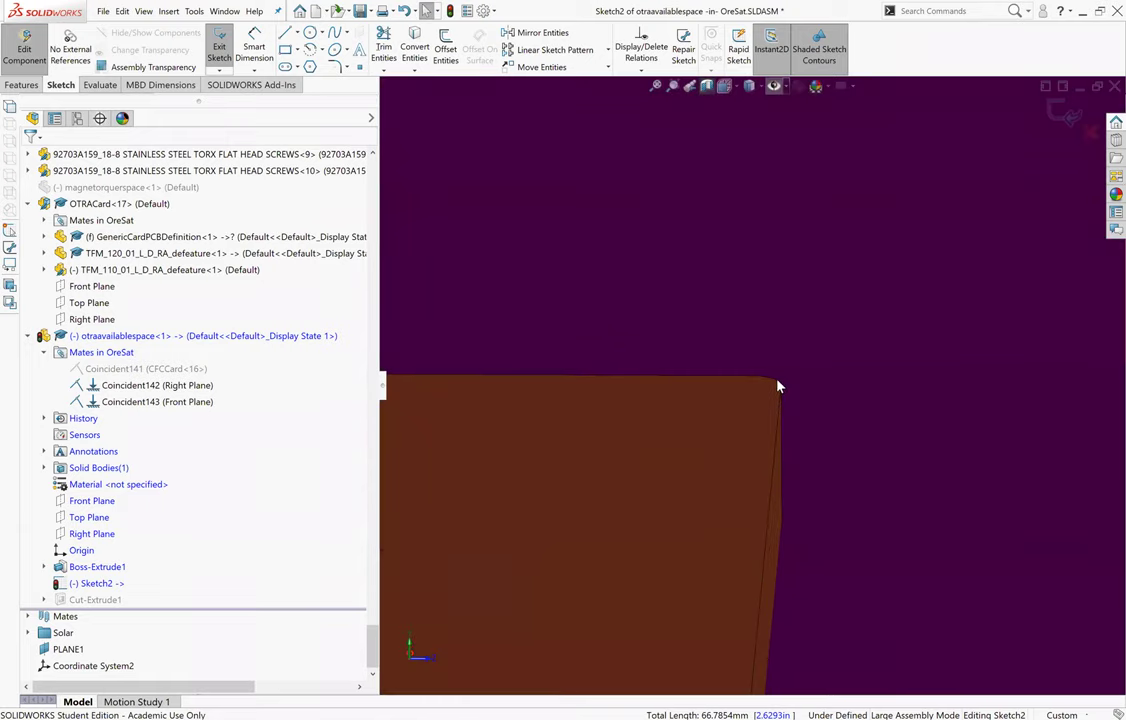
left_click(778, 385)
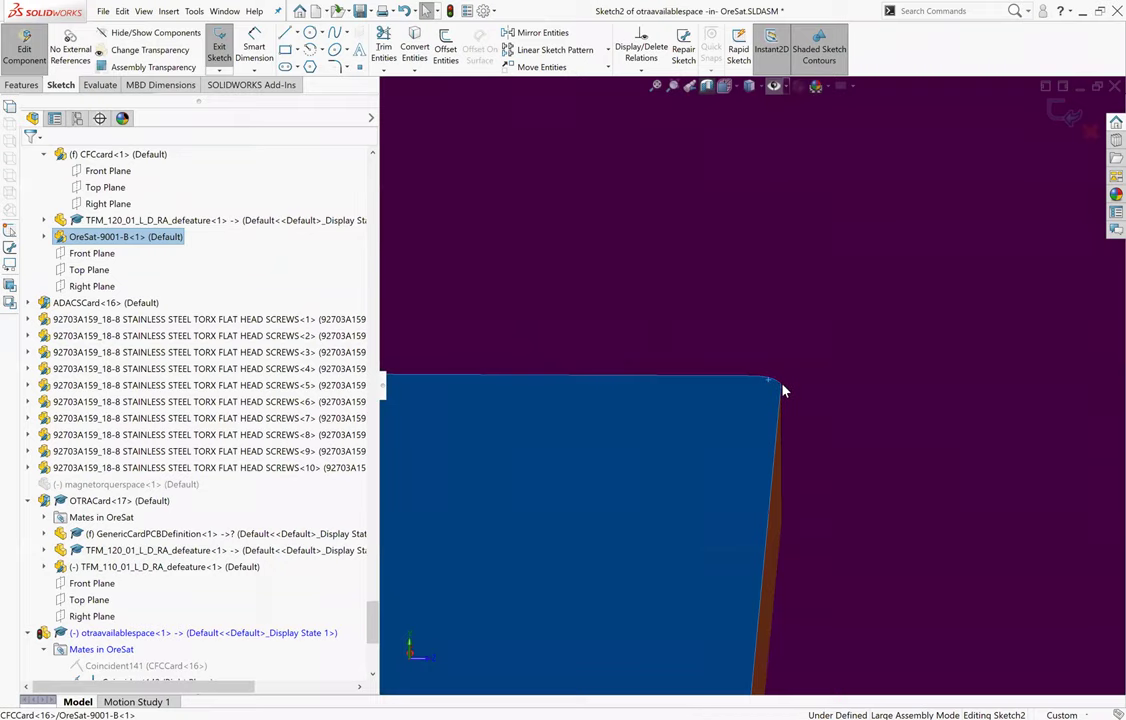
key("Escape")
middle_click_drag(807, 432, 770, 372)
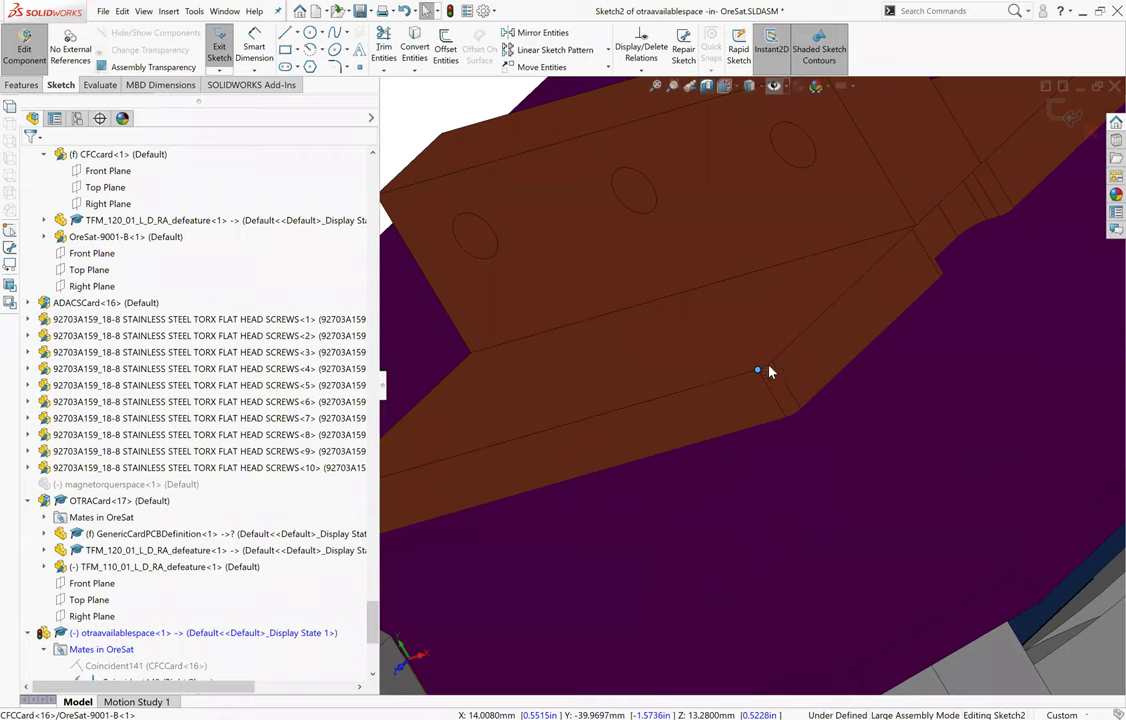
left_click(911, 230)
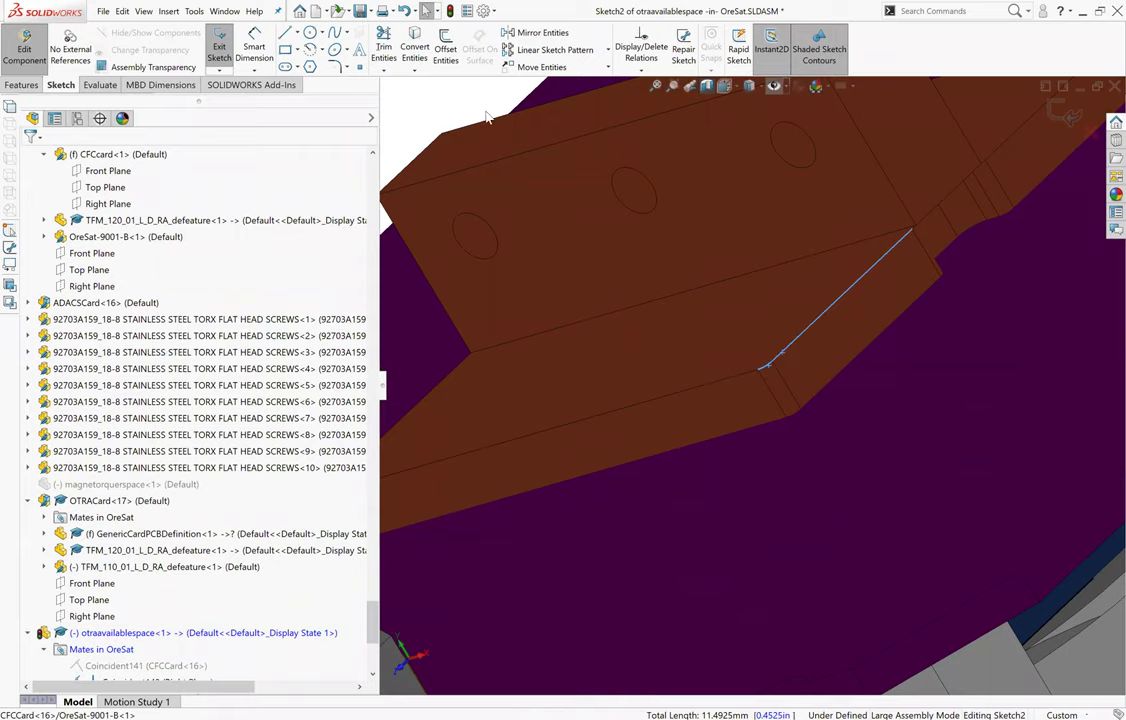
key("ctrl+z")
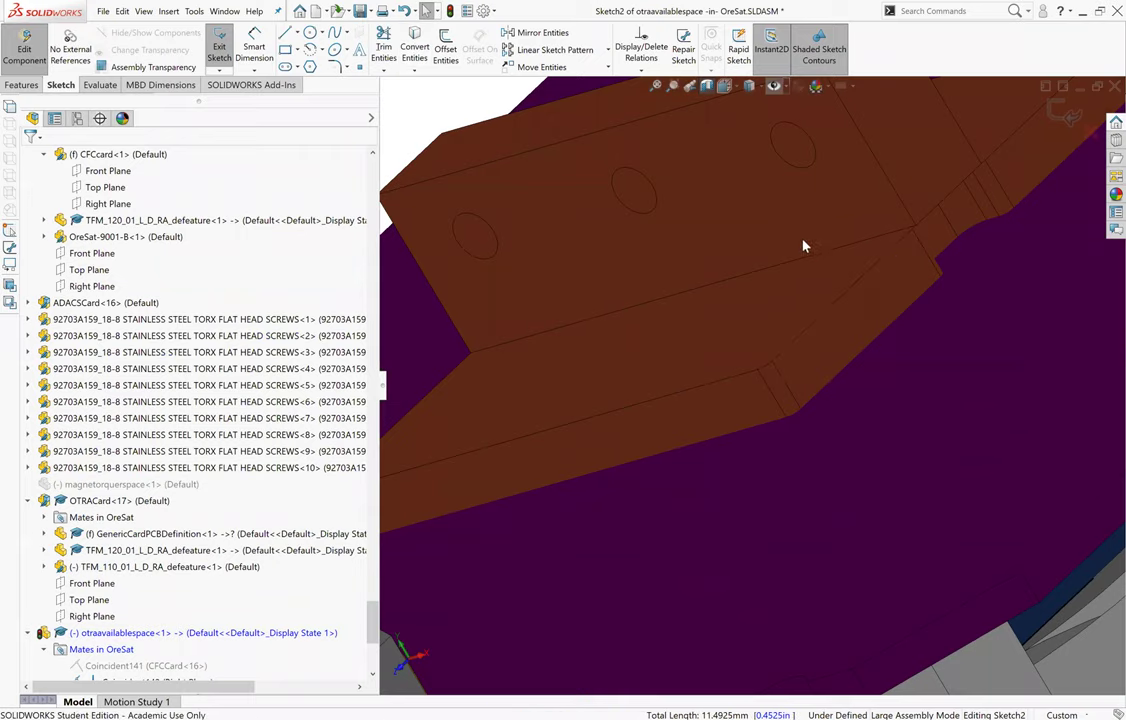
Convert the two 5 mm end edges of the bracket upright's top face into Sketch2.
scroll(802, 189, "up", 3)
left_click(799, 186)
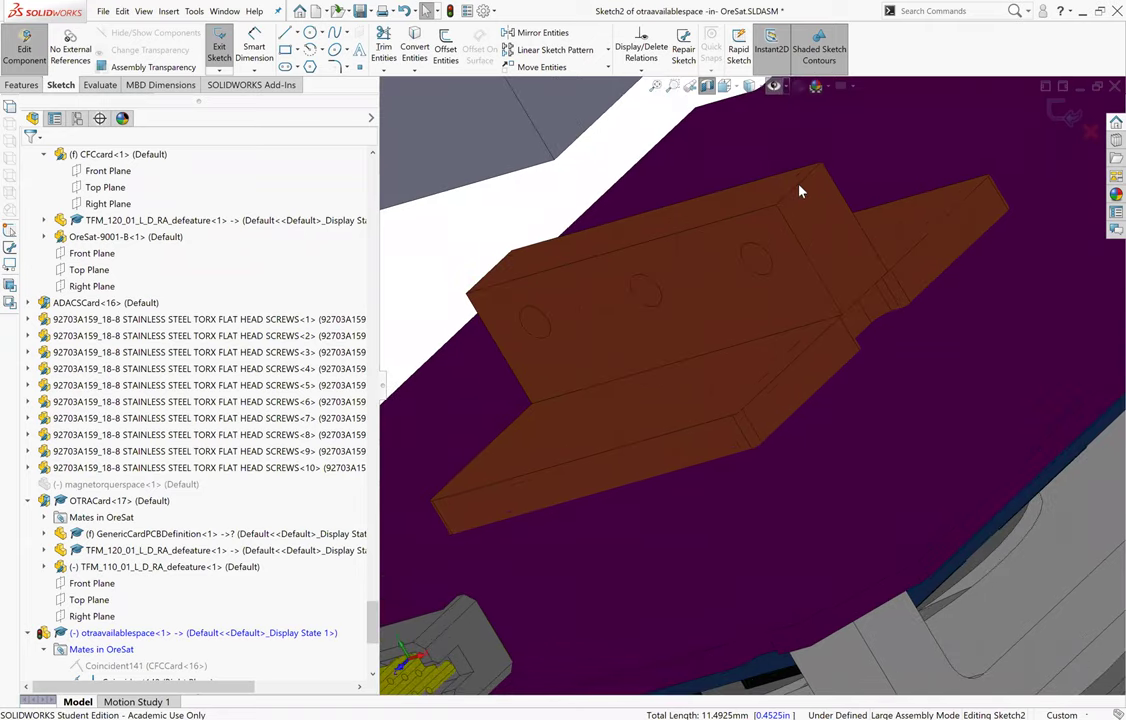
key("Escape")
mouse_move(589, 323)
middle_mouse_down()
mouse_move(696, 304)
mouse_move(558, 322)
mouse_move(595, 309)
middle_mouse_up()
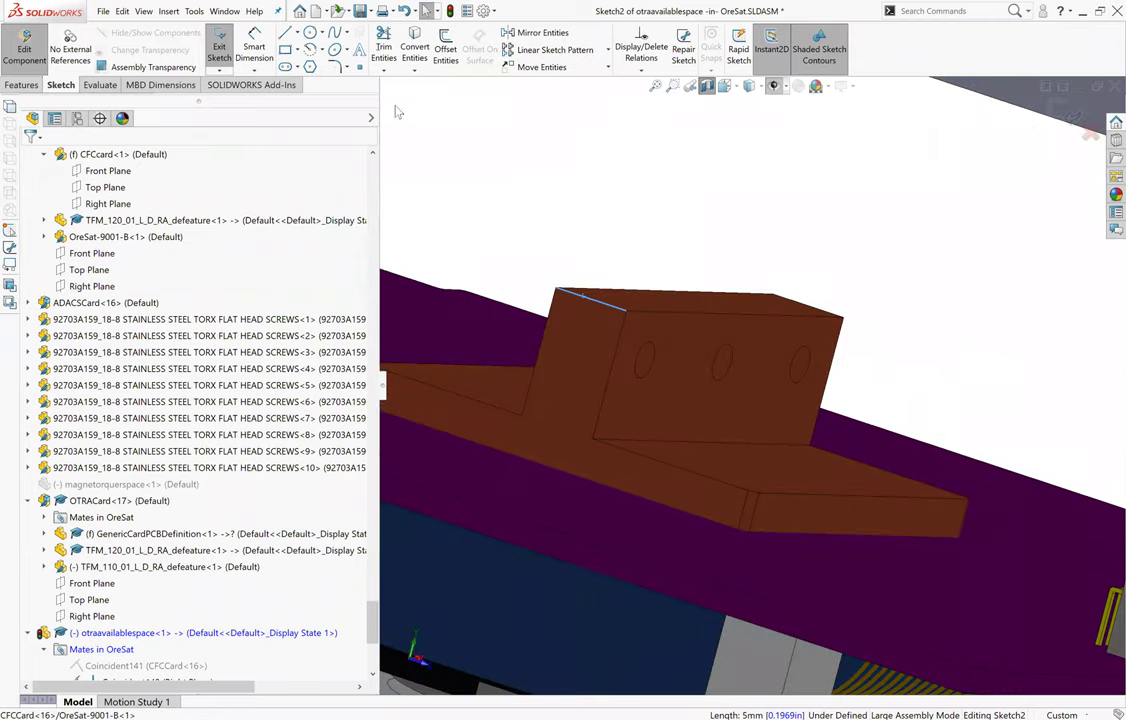
mouse_move(606, 154)
middle_mouse_down()
mouse_move(689, 427)
mouse_move(769, 354)
mouse_move(773, 458)
mouse_move(839, 427)
mouse_move(838, 483)
mouse_move(712, 312)
middle_mouse_up()
scroll(656, 447, "up", 5)
scroll(770, 385, "up", 5)
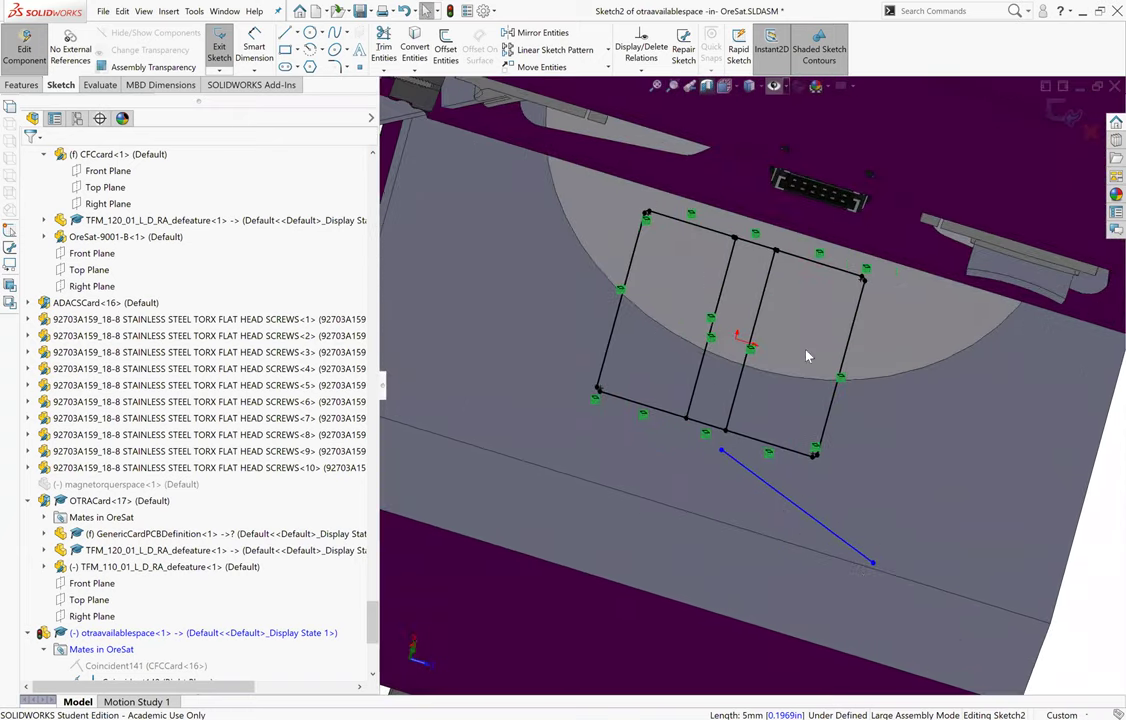
Switch to the otraavailablespace part, open Sketch2 for editing, and delete the stray slanted line beside the bracket outline.
middle_click_drag(696, 414, 845, 373)
scroll(845, 373, "down", 10)
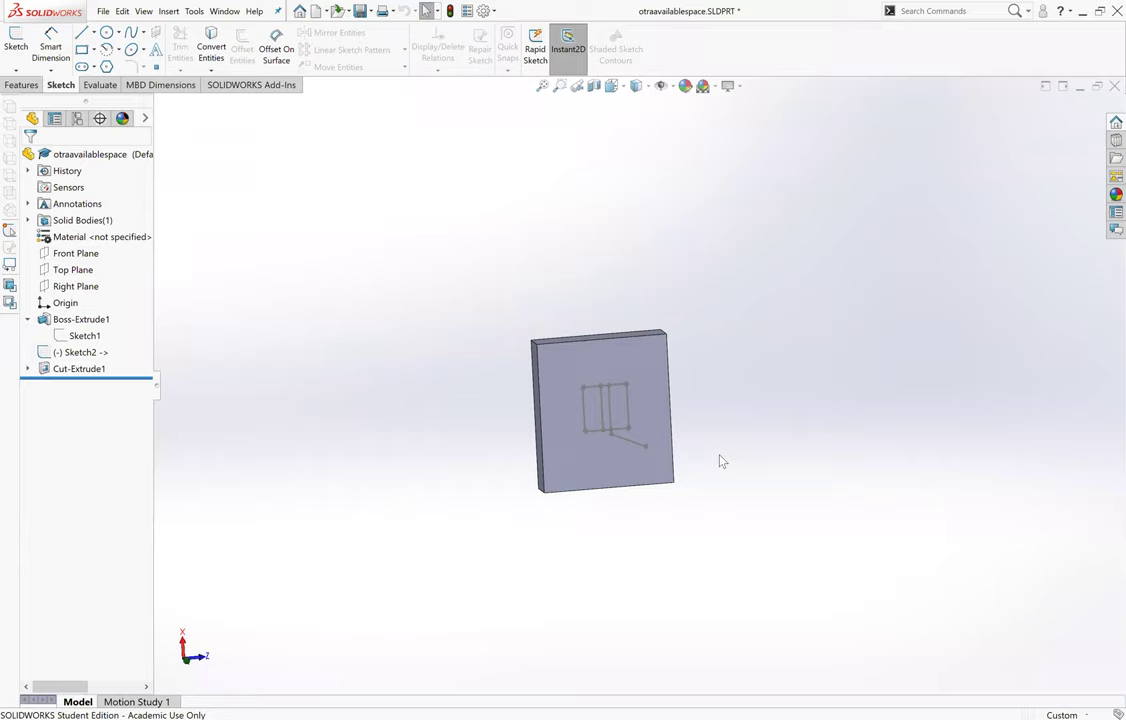
scroll(631, 417, "down", 3)
mouse_move(613, 349)
middle_mouse_down()
mouse_move(678, 417)
mouse_move(615, 257)
mouse_move(364, 453)
middle_mouse_up()
left_click(80, 352)
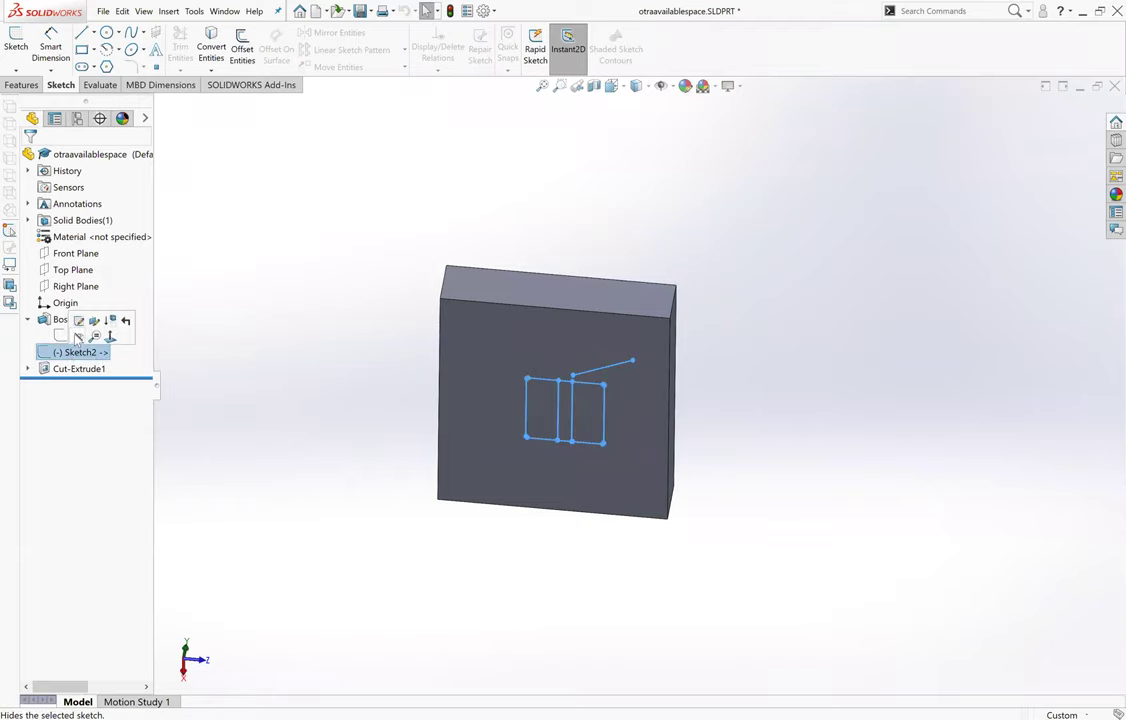
left_click(78, 337)
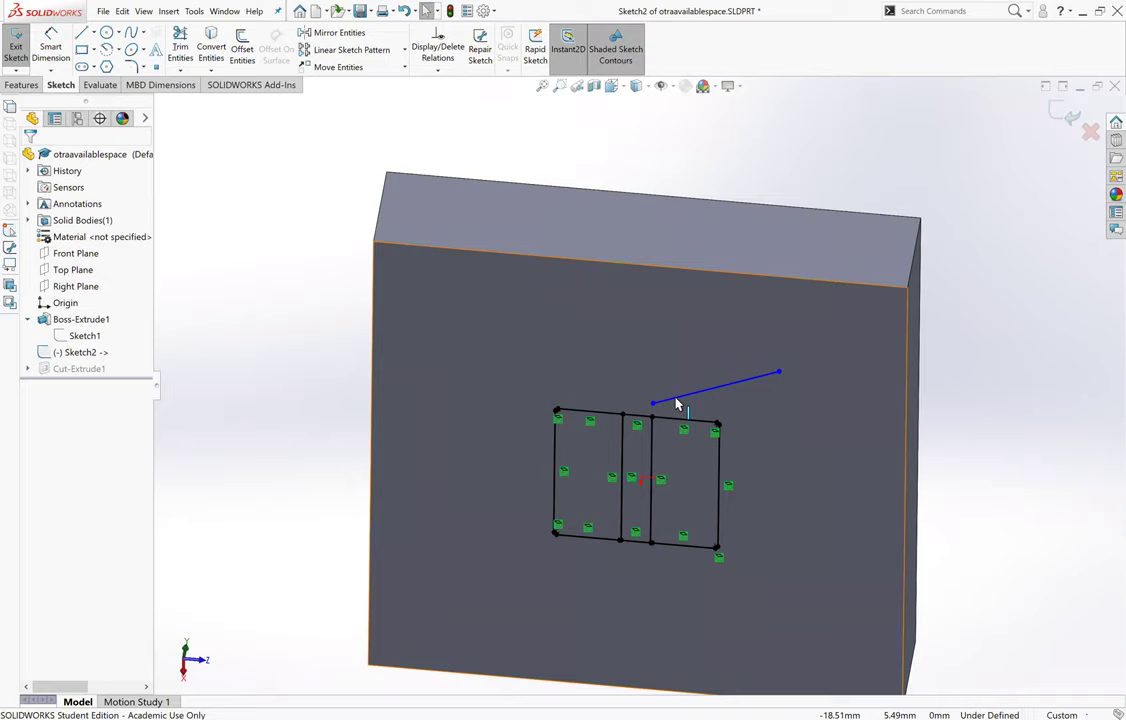
key("Delete")
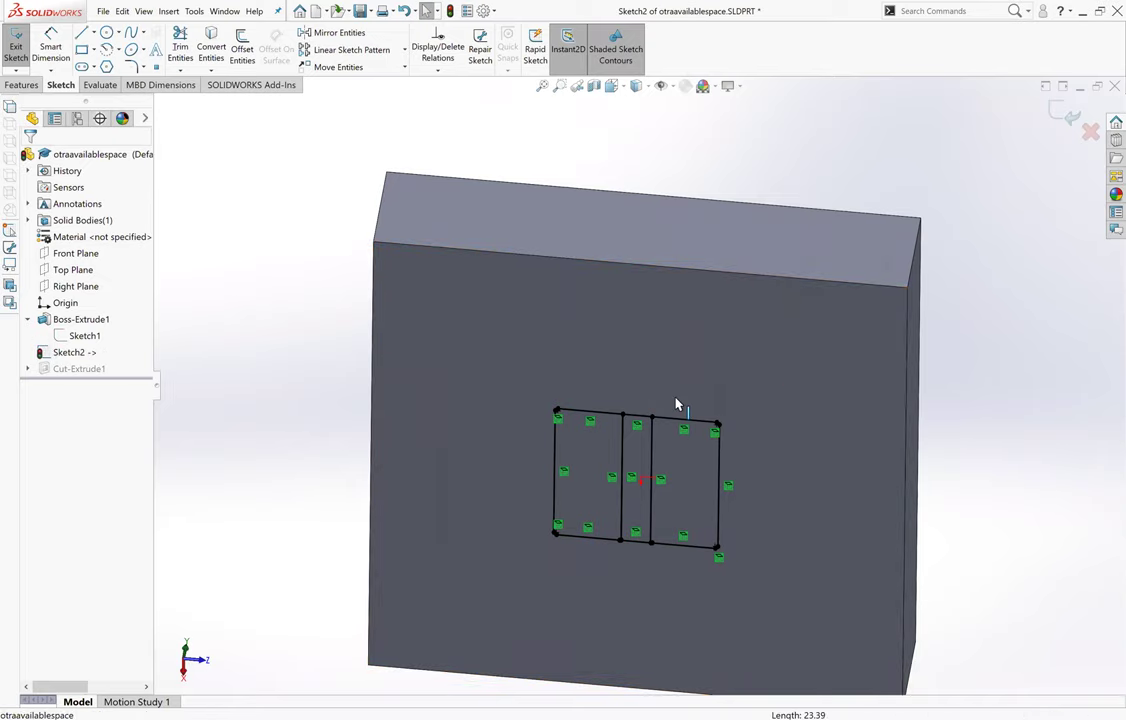
Examine the converted bracket outline and its corners in Sketch2 on the block face.
middle_click_drag(746, 395, 668, 452)
scroll(668, 314, "down", 3)
middle_click_drag(668, 314, 687, 311)
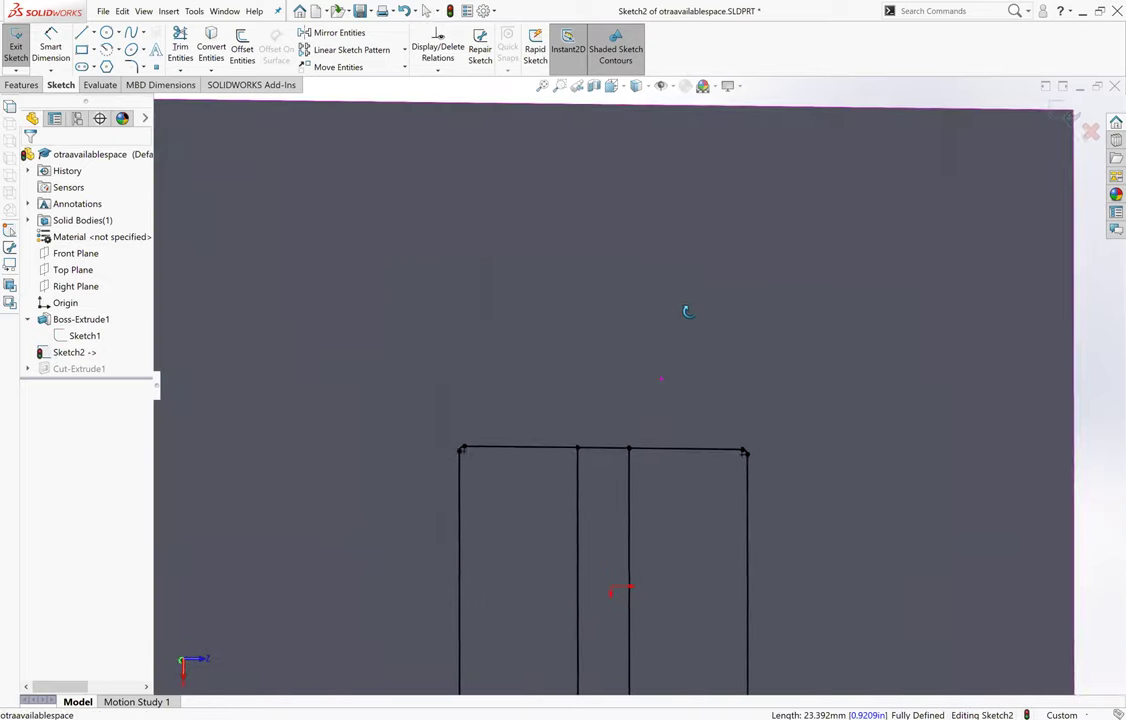
scroll(628, 528, "up", 2)
scroll(621, 520, "down", 1)
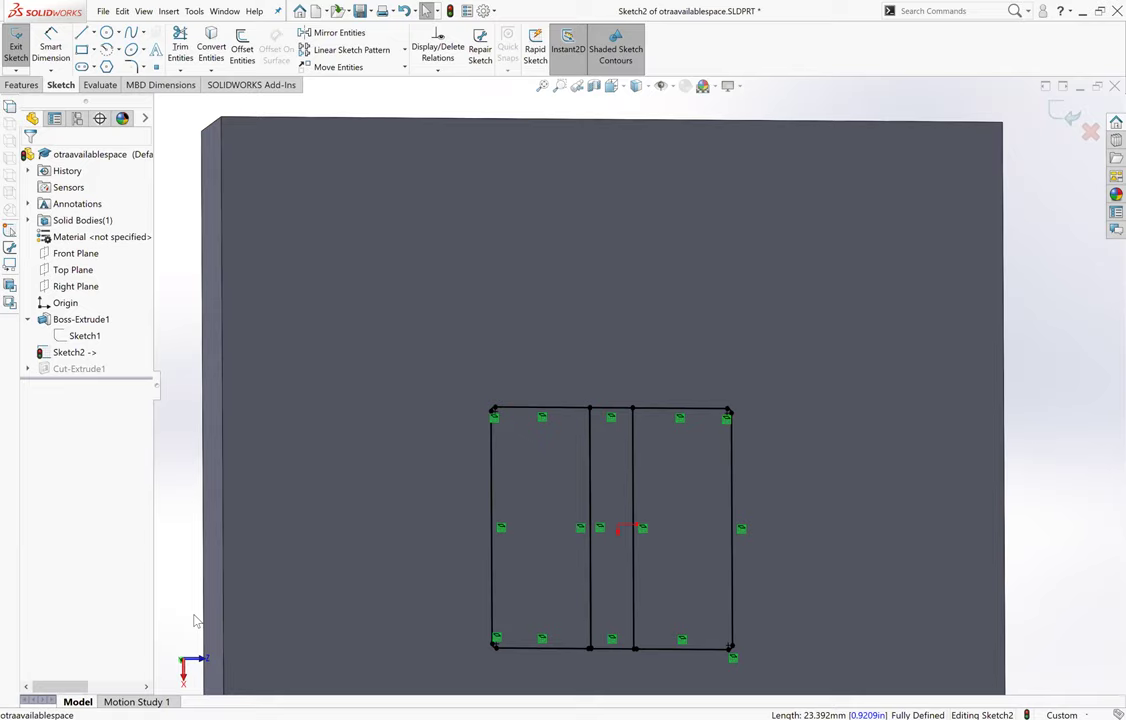
scroll(593, 518, "up", 3)
scroll(603, 367, "down", 1)
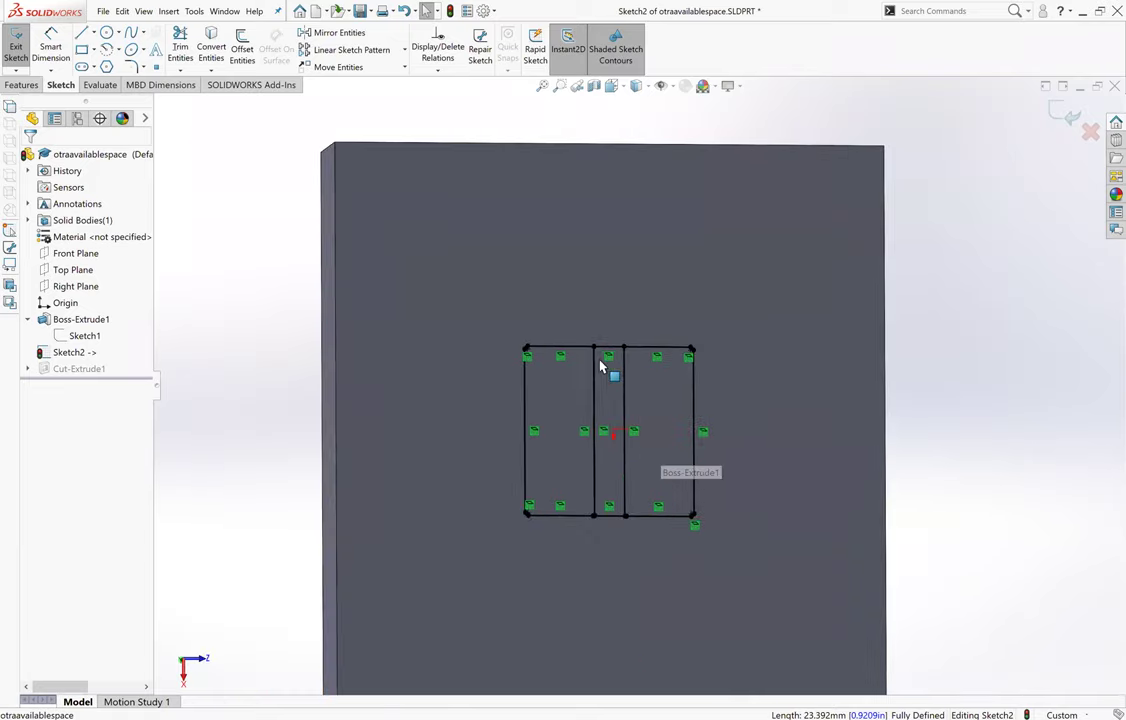
scroll(626, 358, "down", 2)
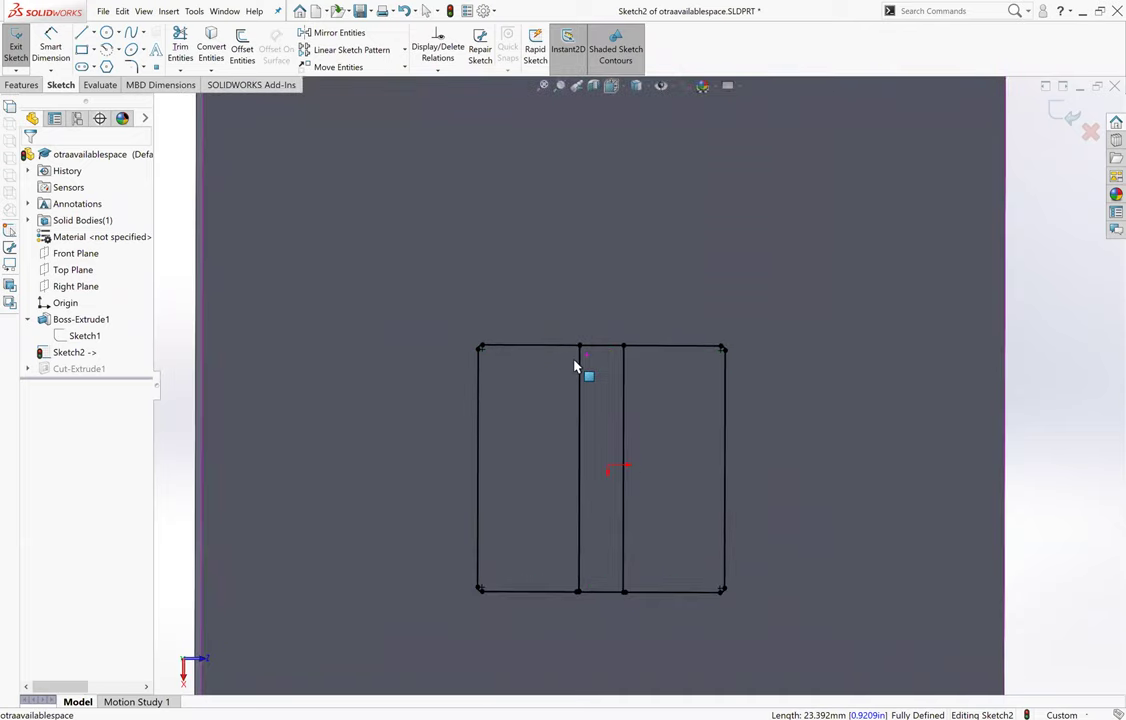
scroll(666, 410, "up", 3)
scroll(578, 558, "down", 2)
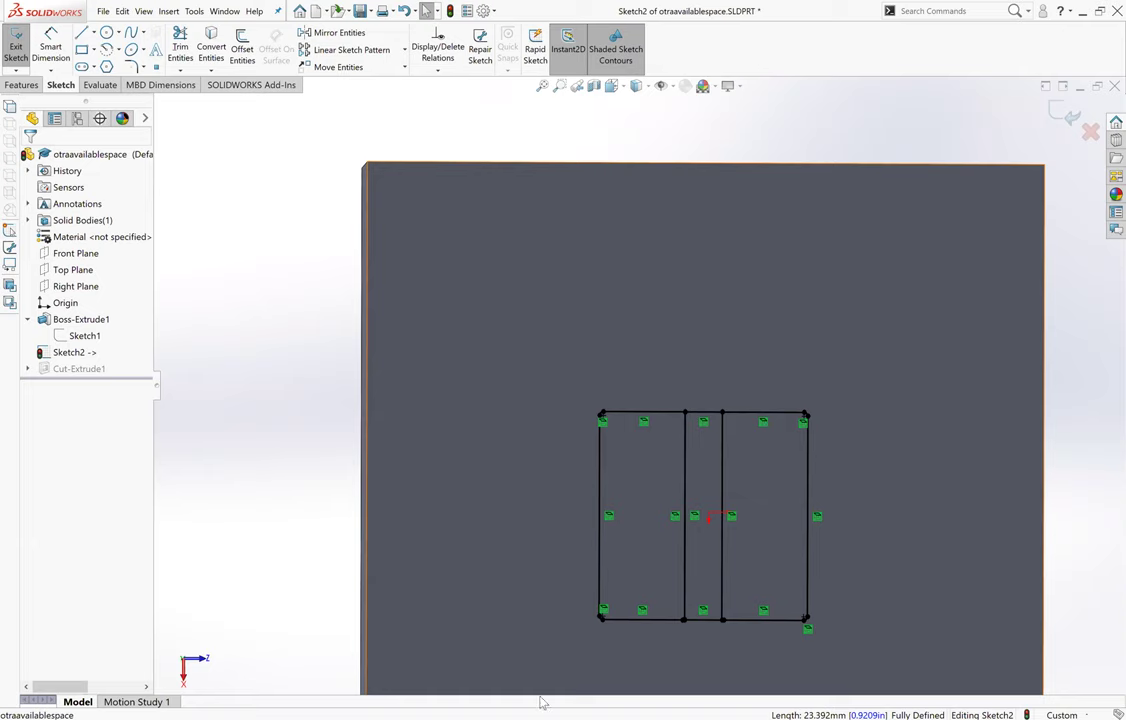
Exit Sketch2 in the otraavailablespace part and return to the OreSat assembly.
key("ctrl+Tab")
left_click(729, 367)
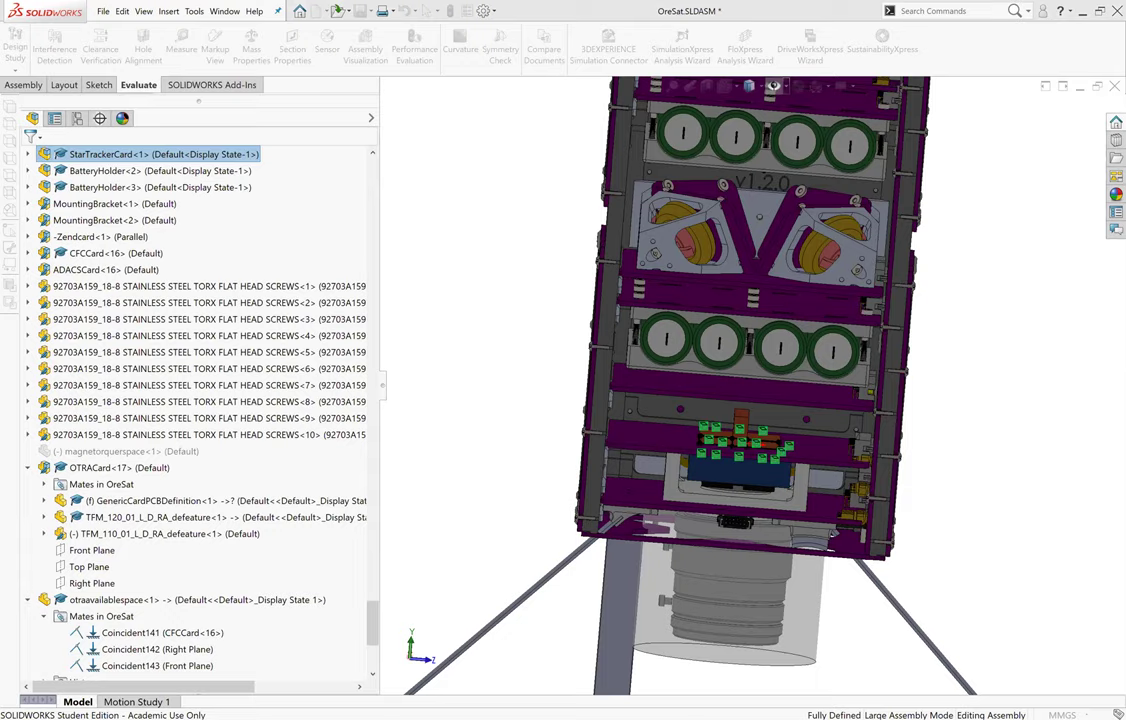
key("ctrl+Tab")
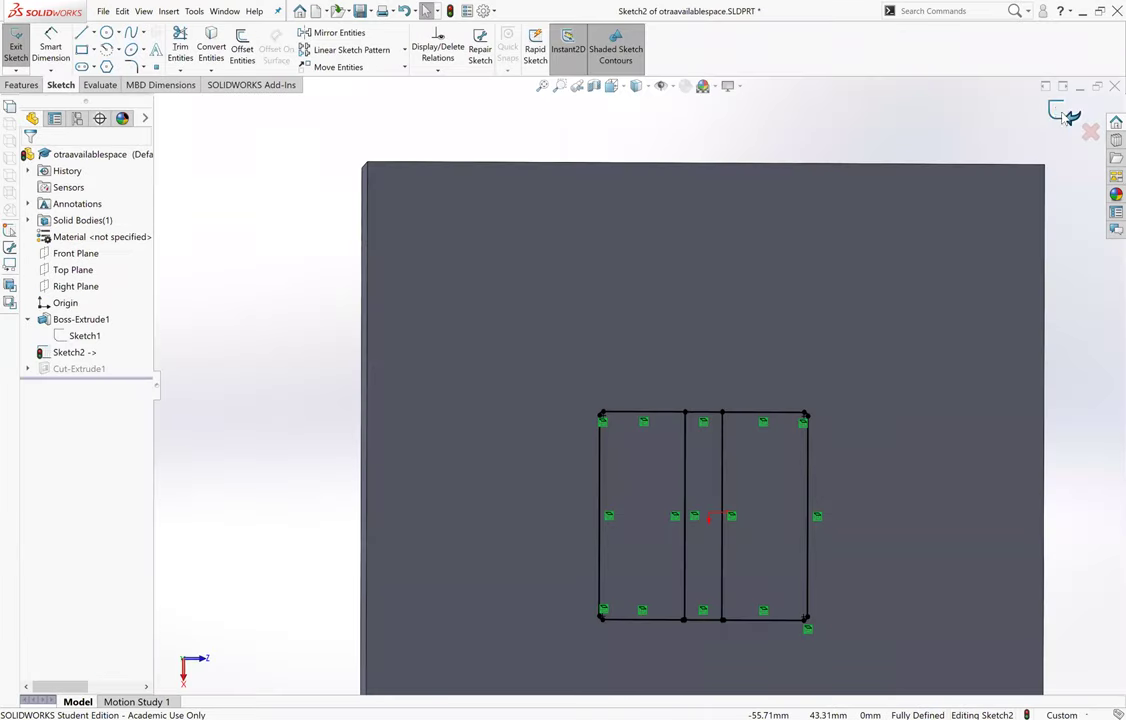
key("ctrl+b")
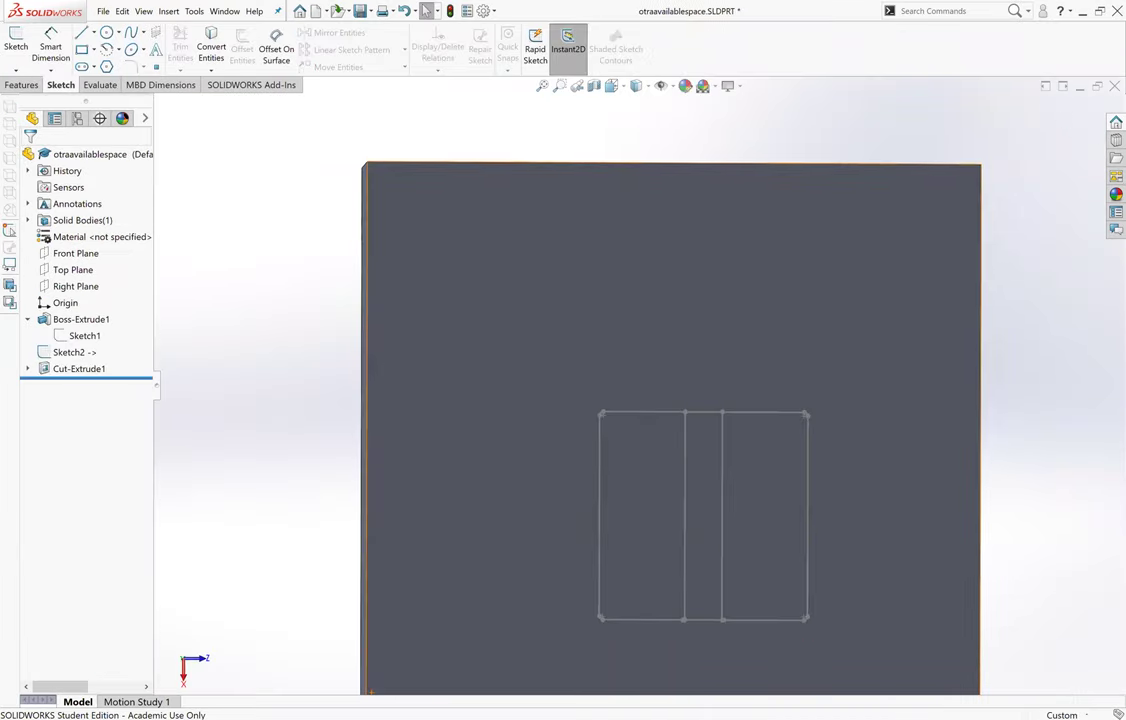
key("ctrl+Tab")
left_click(184, 66)
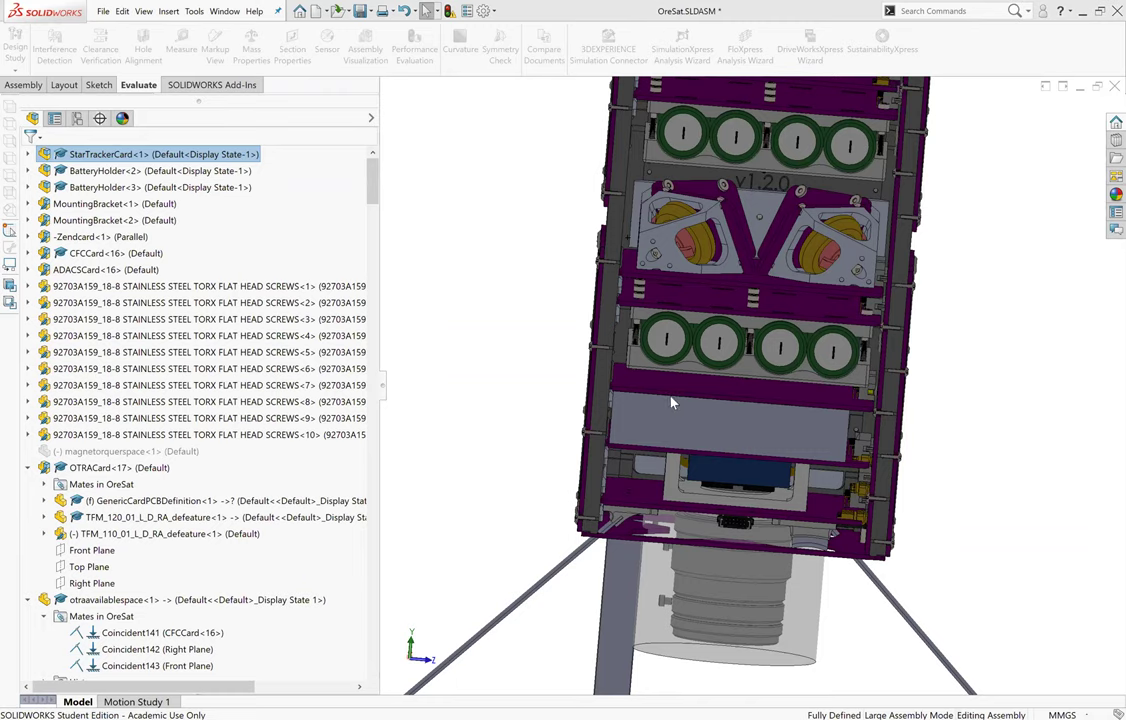
Hide the otraavailablespace block in the OreSat assembly to expose the orange bracket on the CFC card.
scroll(638, 387, "down", 5)
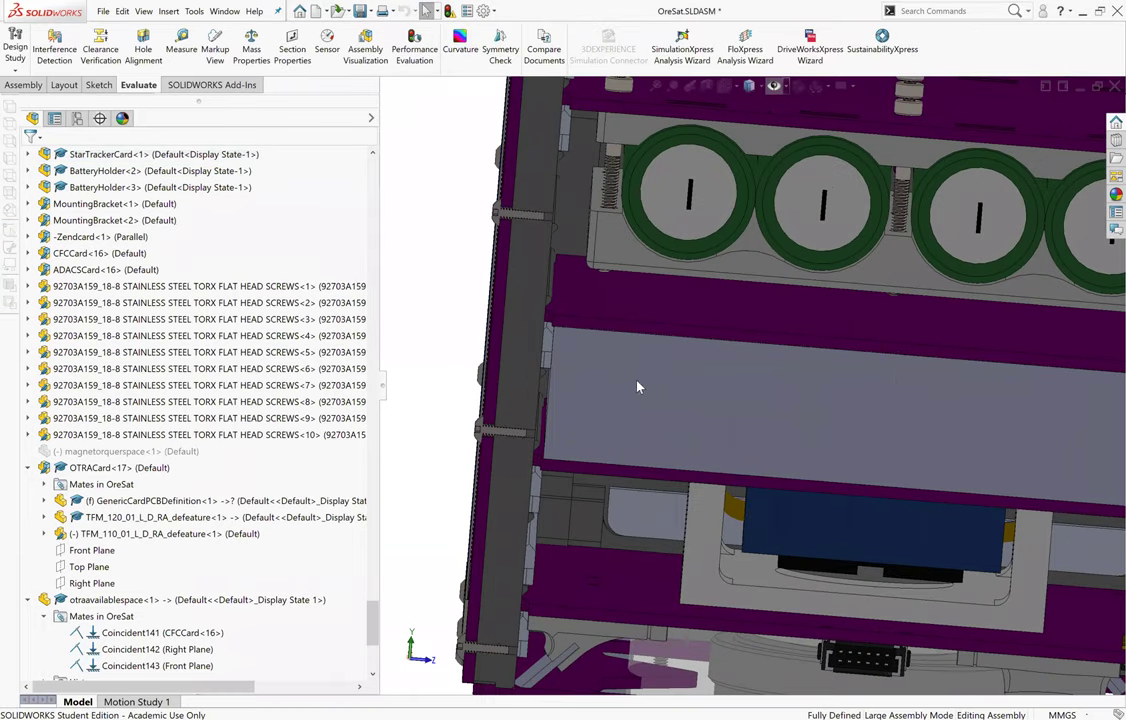
scroll(638, 387, "down", 1)
left_click(638, 387)
right_click(714, 385)
left_click(666, 390)
right_click(666, 390)
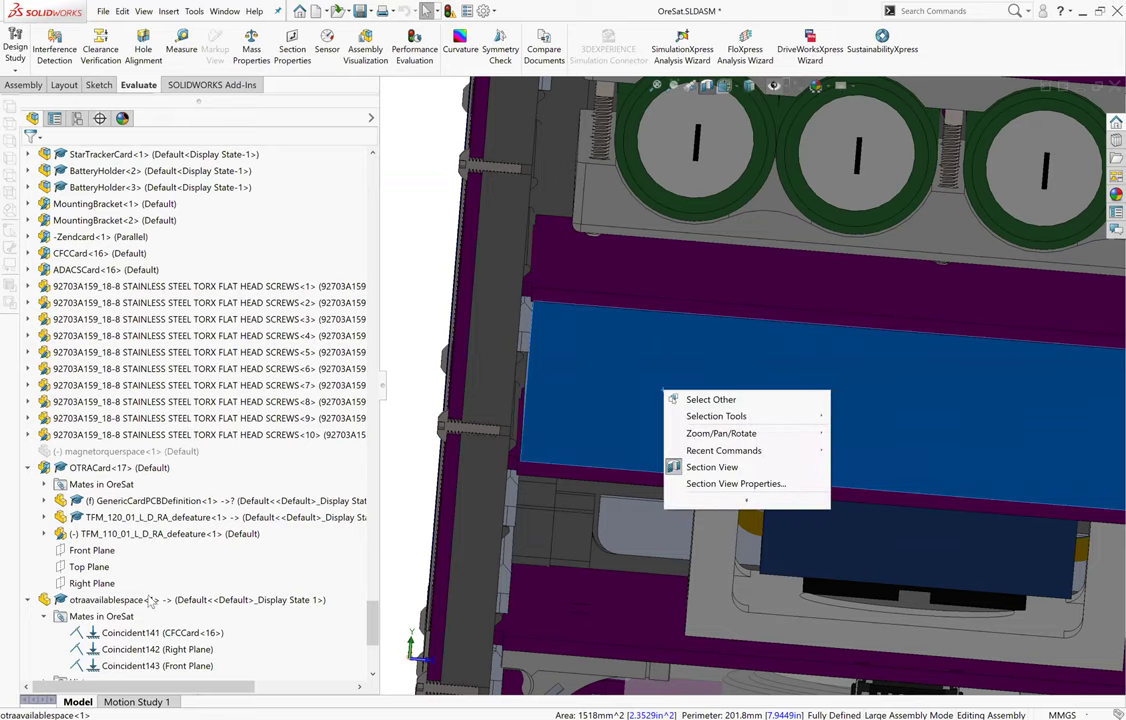
key("Escape")
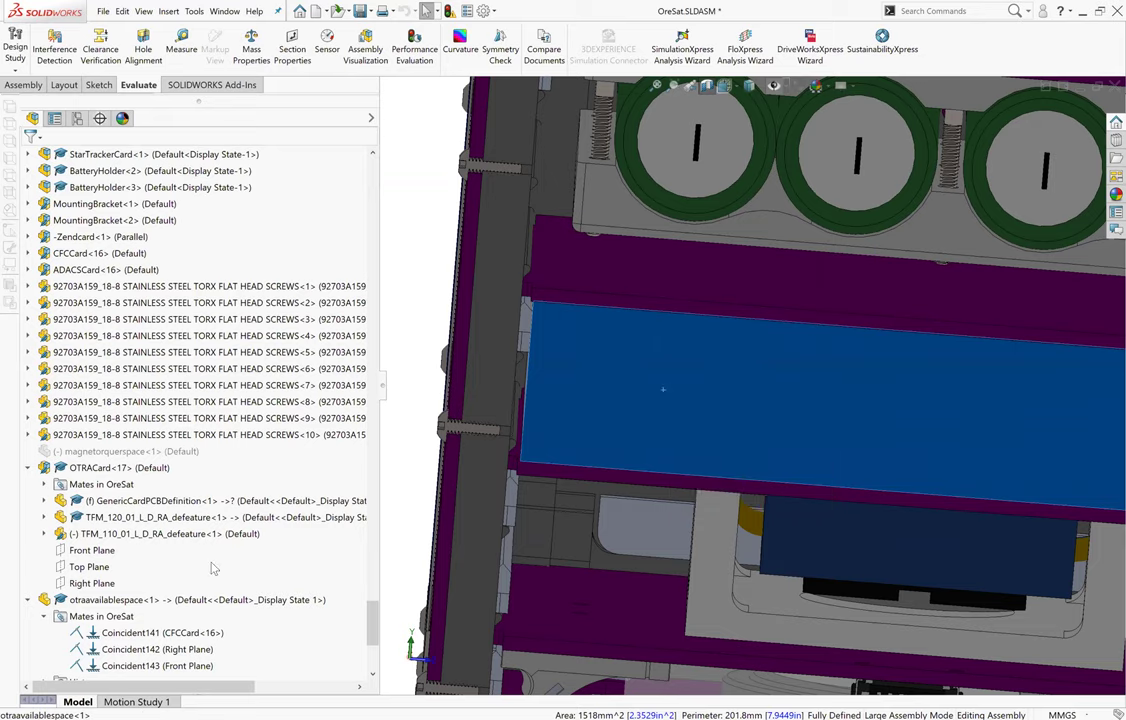
left_click(150, 600)
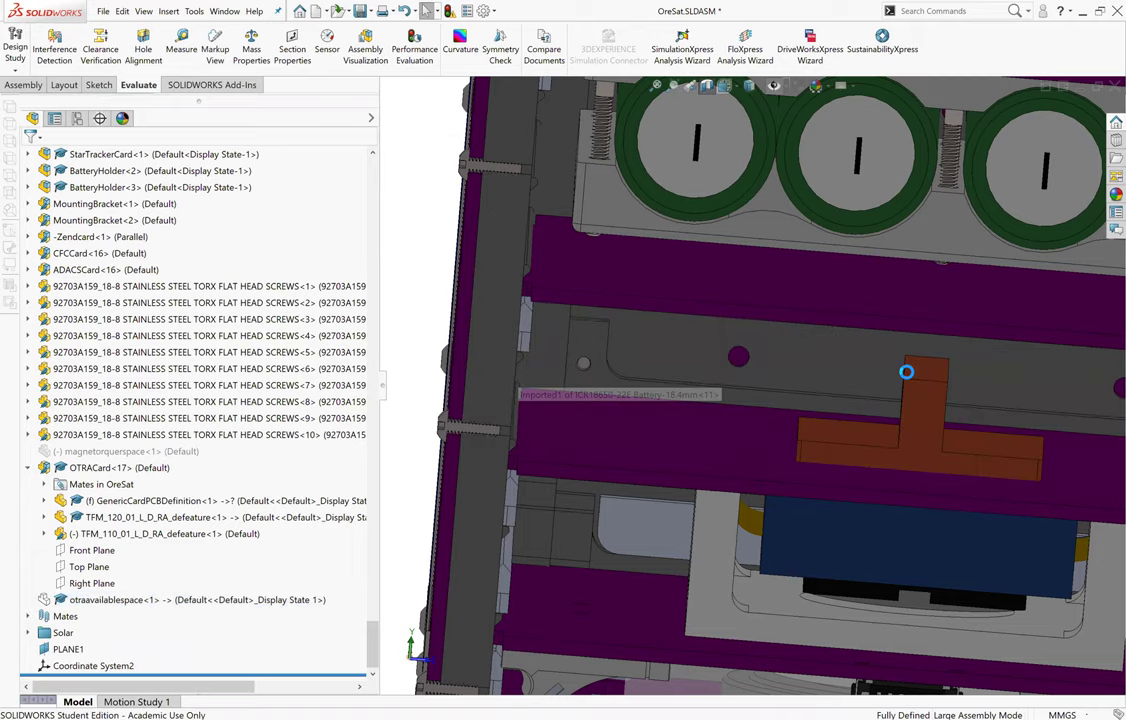
Measure the distance between the CFC card's upper face and the top face of the orange bracket's flange.
scroll(932, 372, "down", 3)
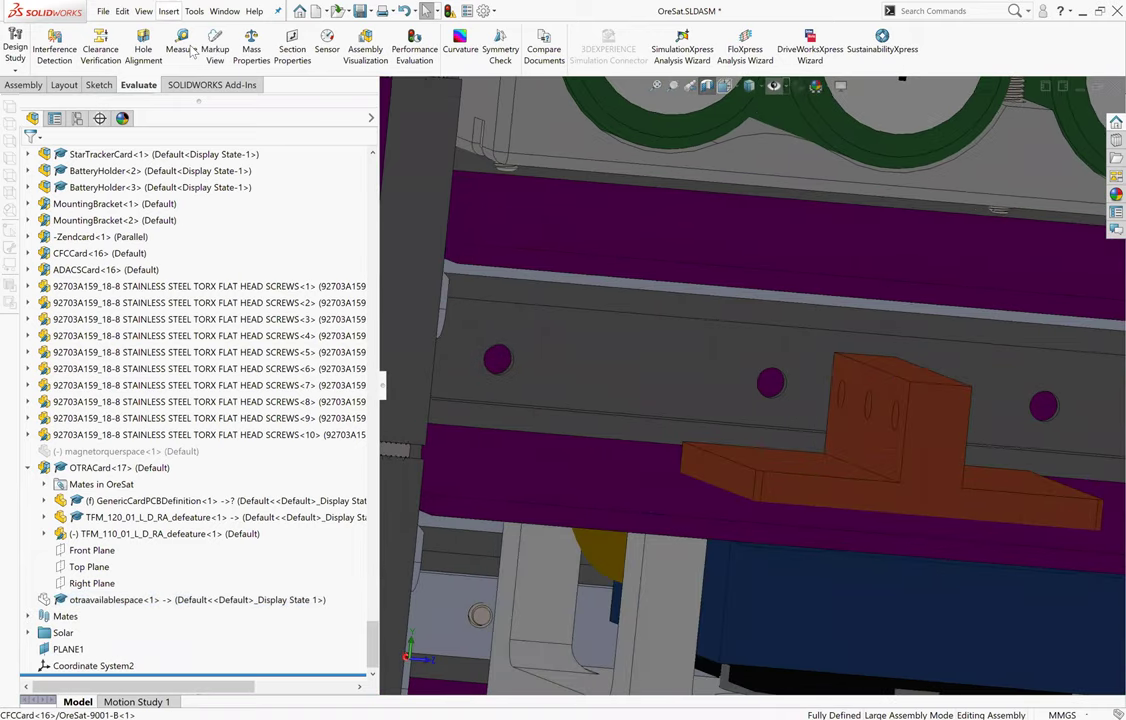
left_click(189, 50)
left_click(662, 493)
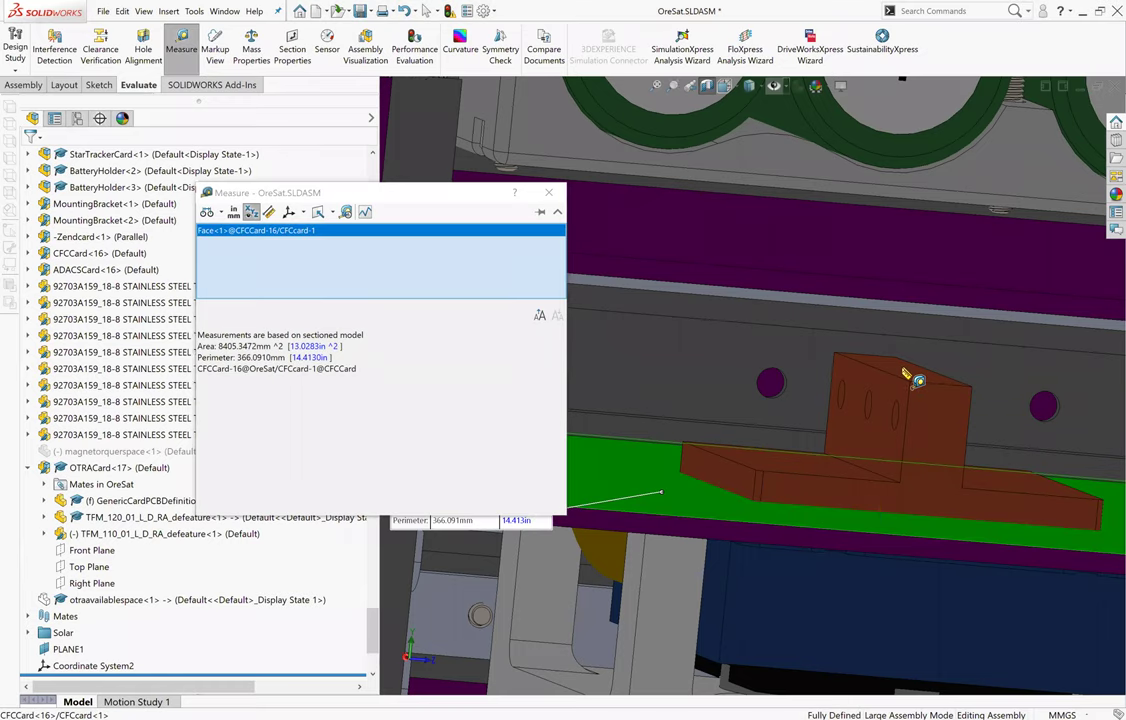
left_click(795, 469)
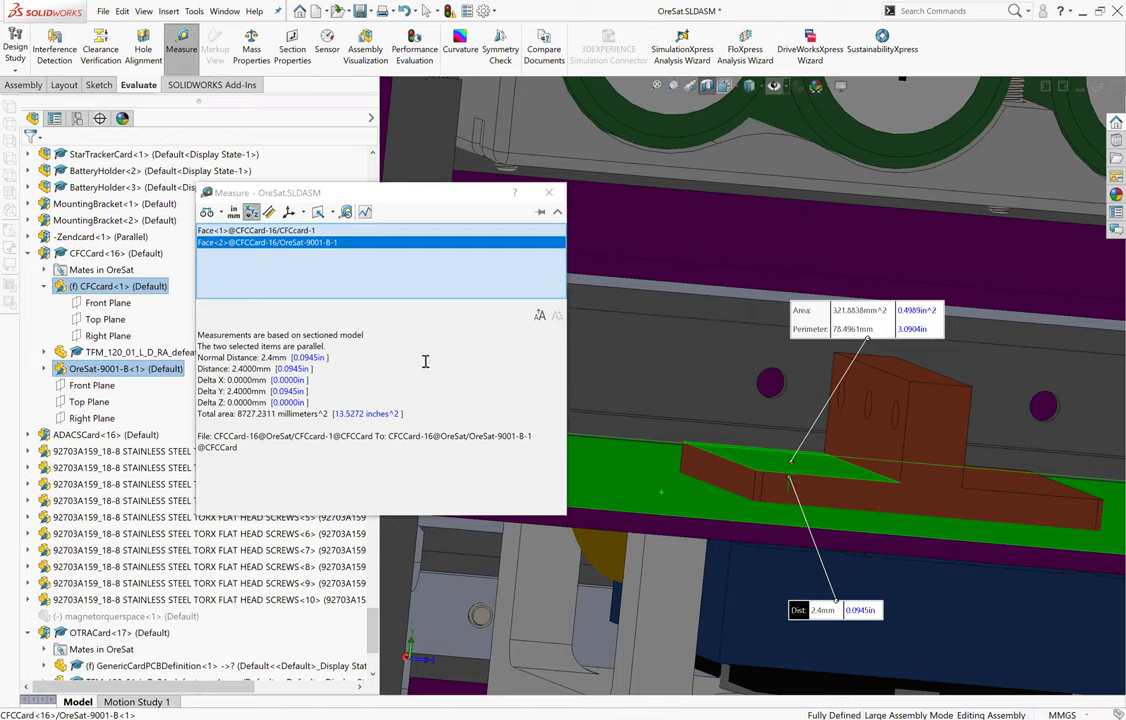
Measure the distance between the CFC card's upper face and the top face of the orange bracket's raised block.
right_click(380, 244)
left_click(410, 251)
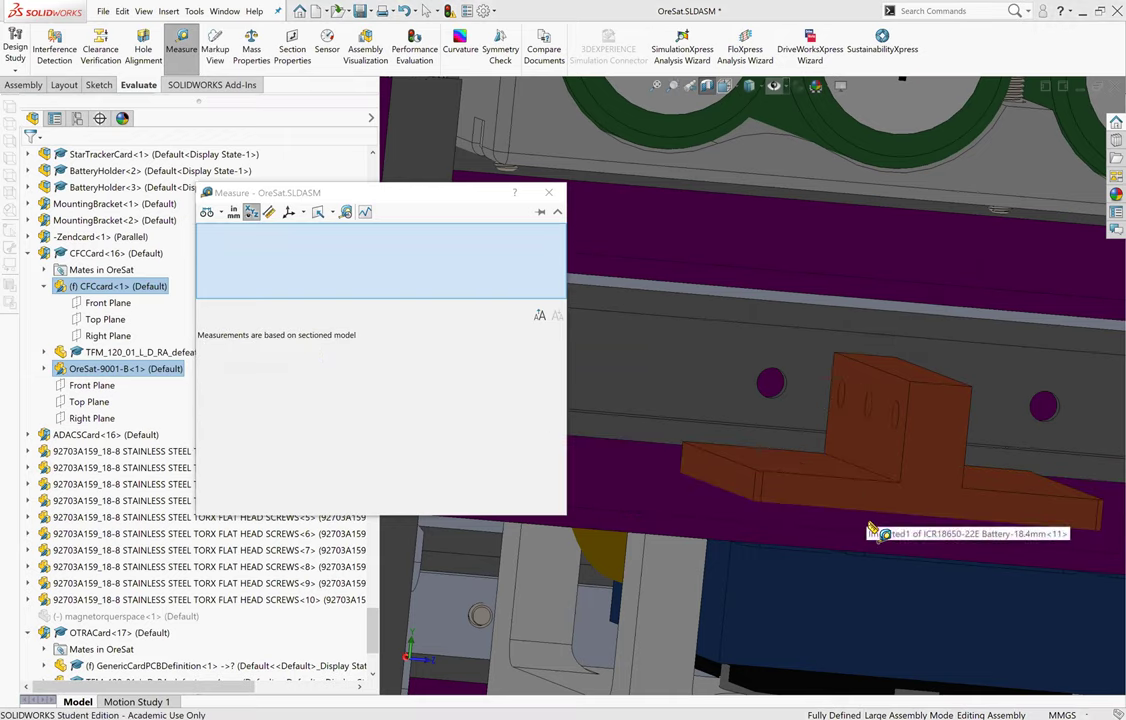
left_click(868, 522)
left_click(904, 369)
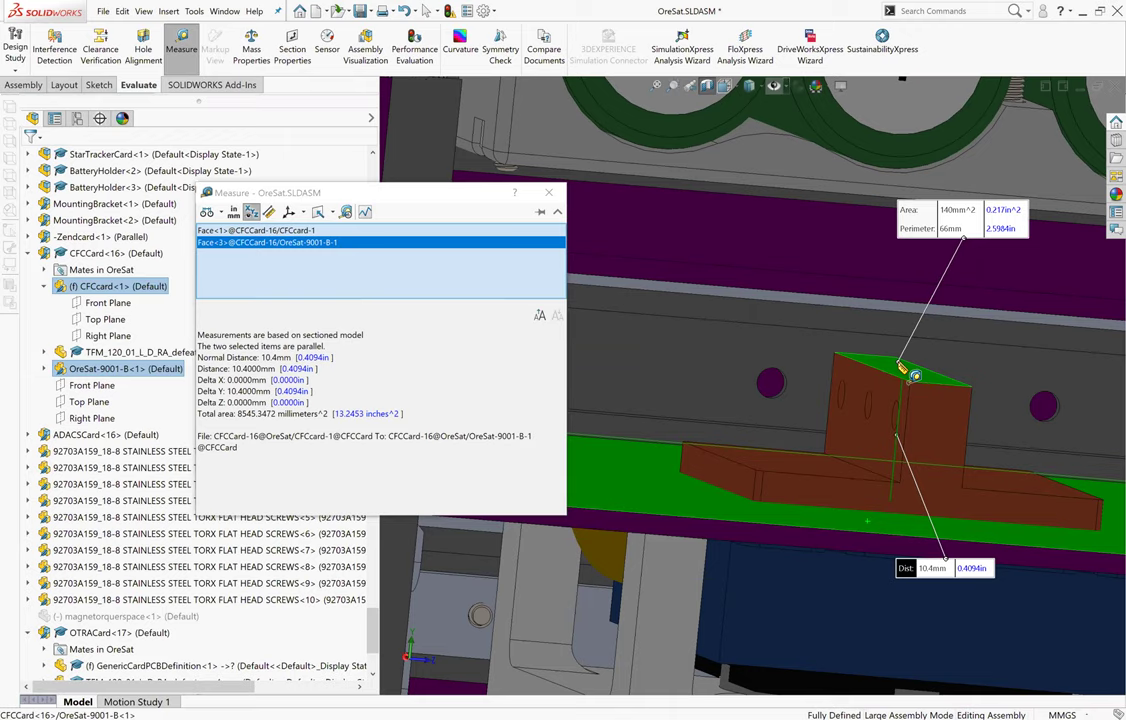
left_click(292, 391)
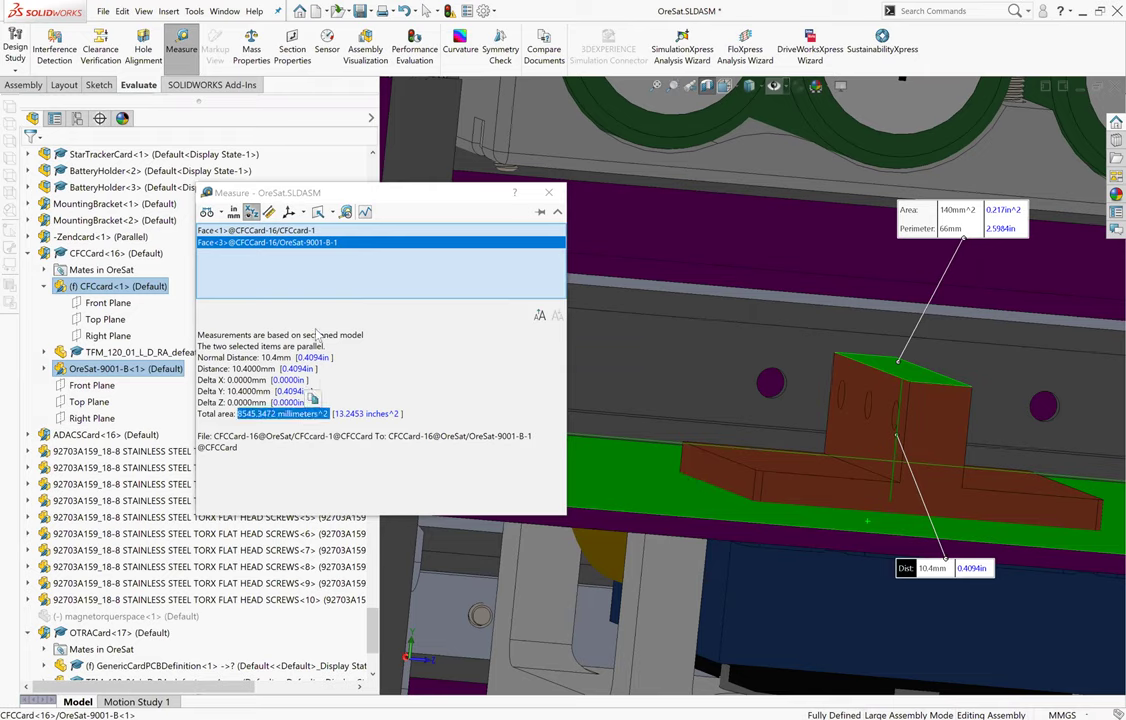
left_click(550, 193)
scroll(884, 415, "up", 3)
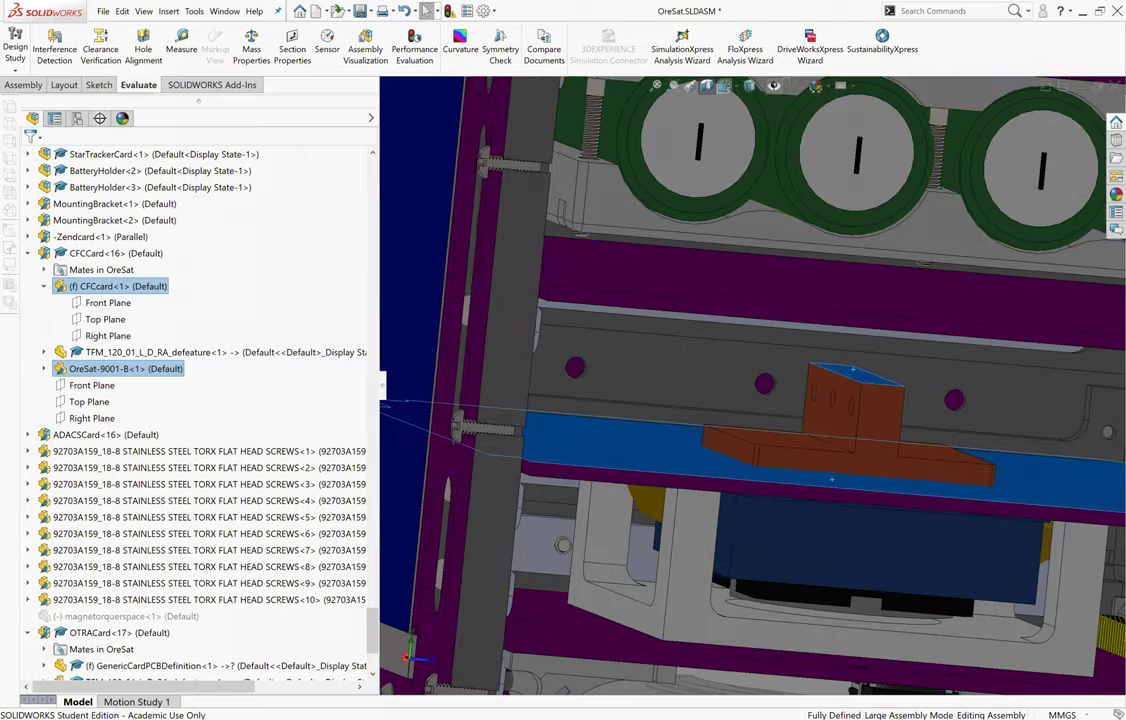
middle_click_drag(884, 415, 860, 440)
scroll(754, 387, "up", 3)
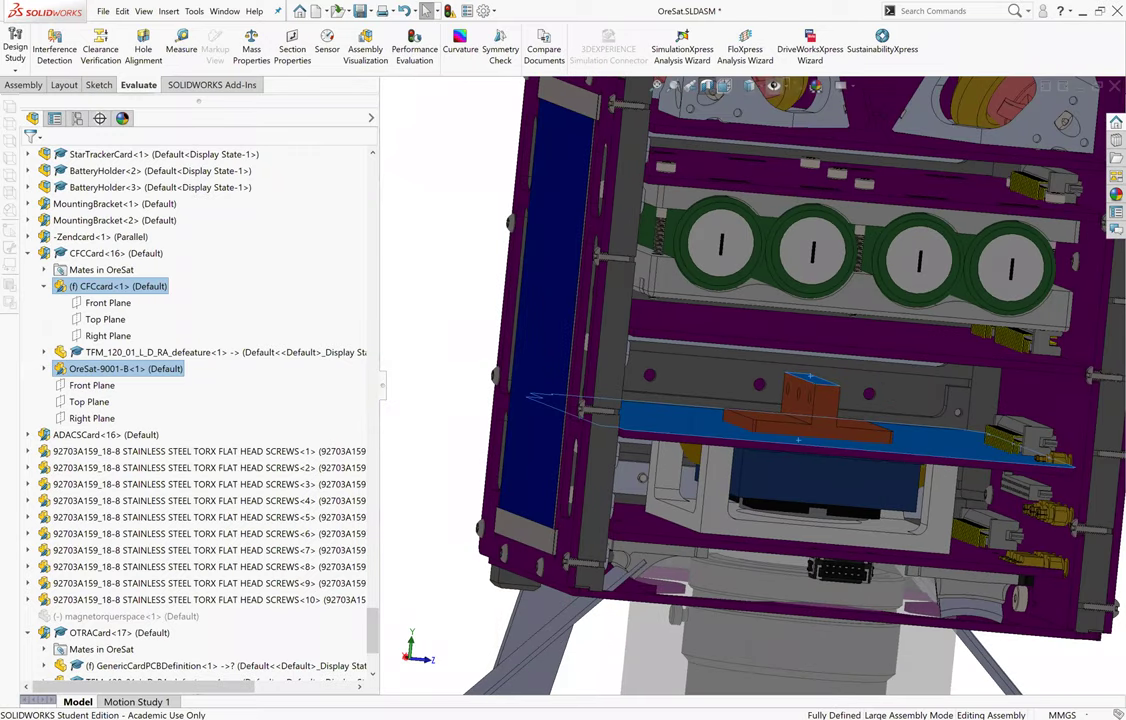
Switch to the otraavailablespace part and open Sketch2 with the bracket outline for editing.
key("ctrl+Tab")
left_click(80, 352)
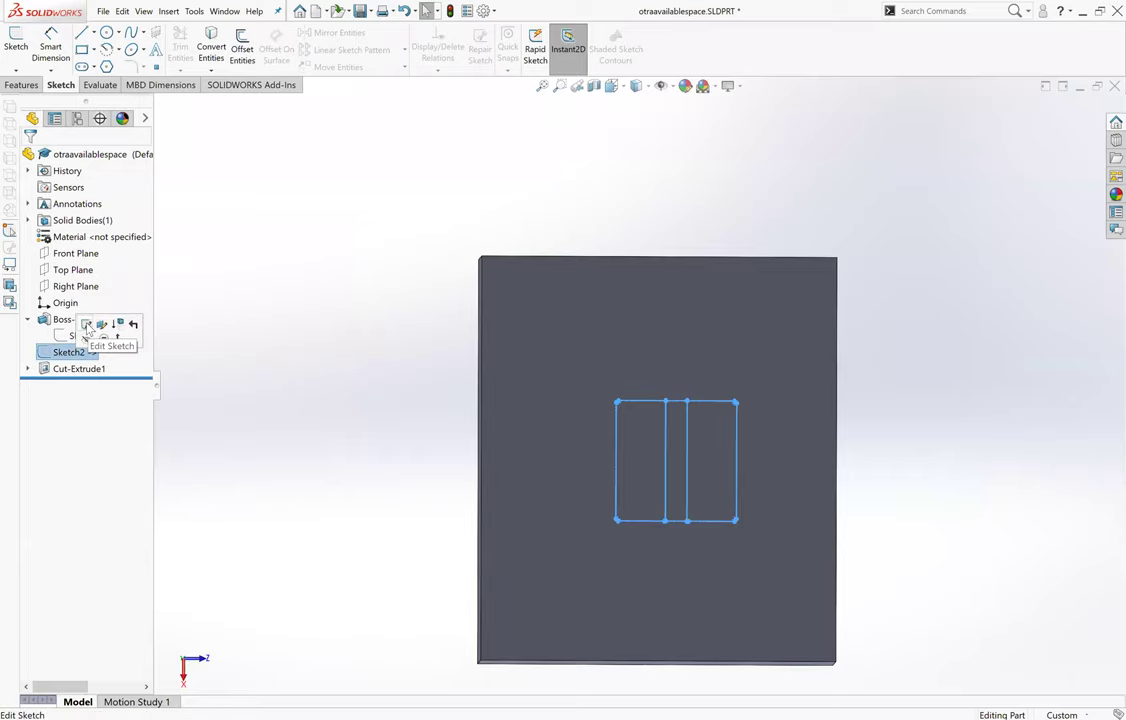
left_click(87, 325)
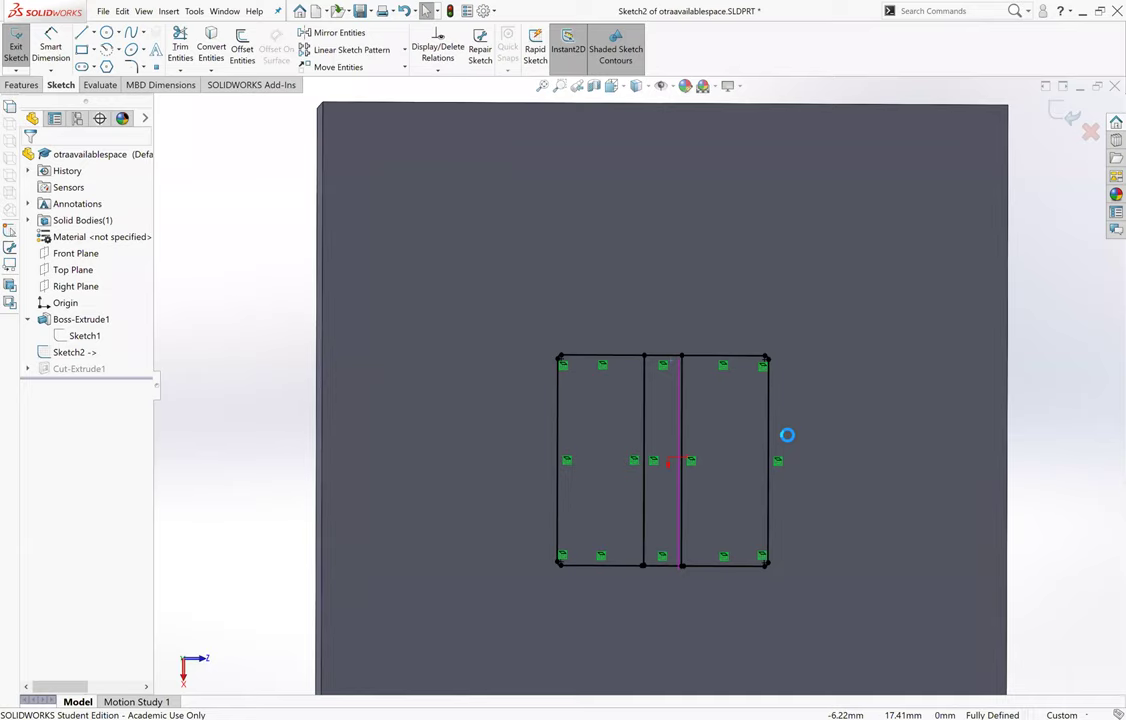
left_click(21, 84)
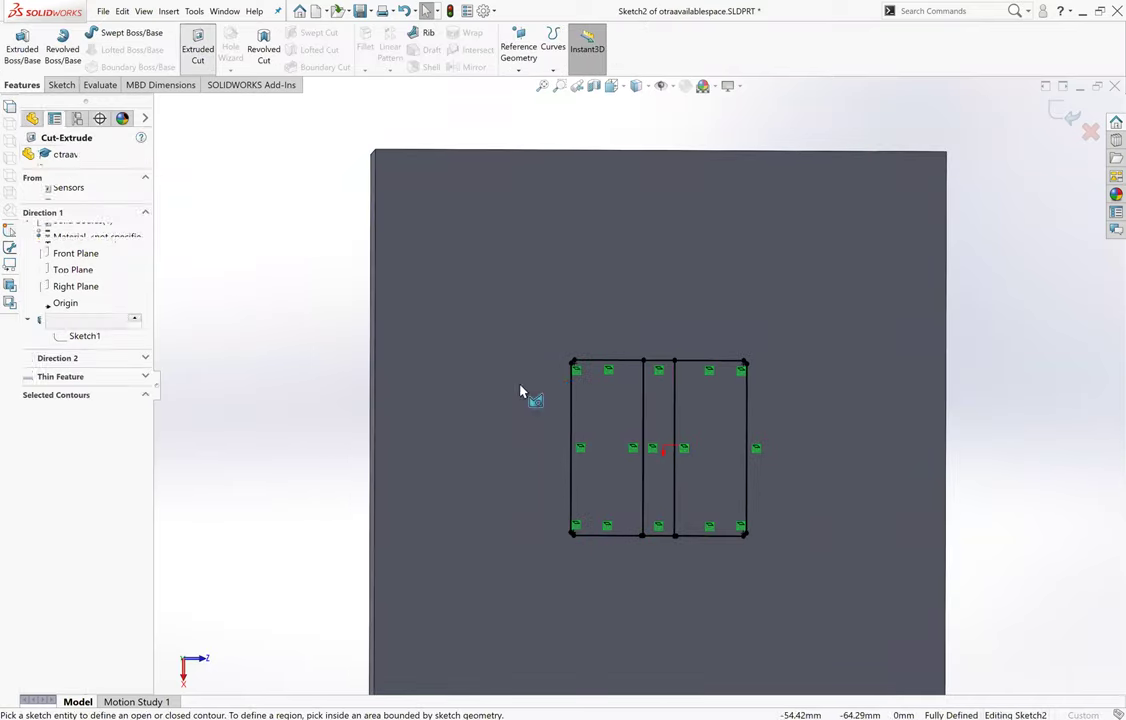
scroll(580, 420, "down", 3)
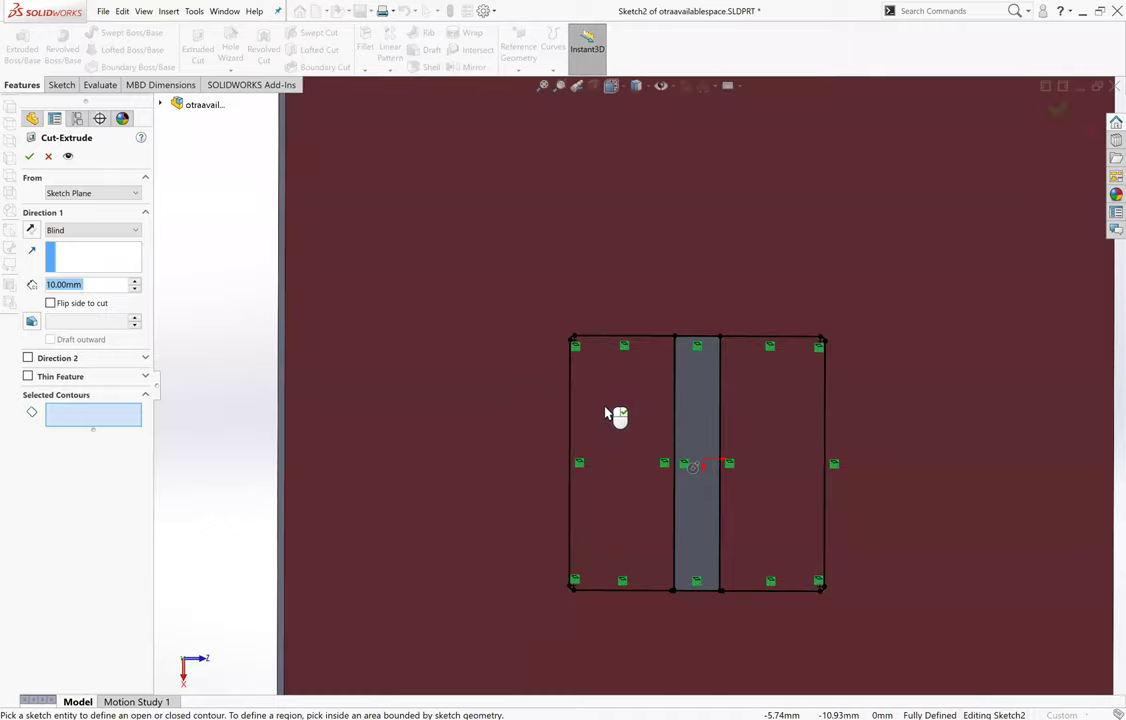
scroll(584, 393, "down", 3)
scroll(648, 367, "up", 5)
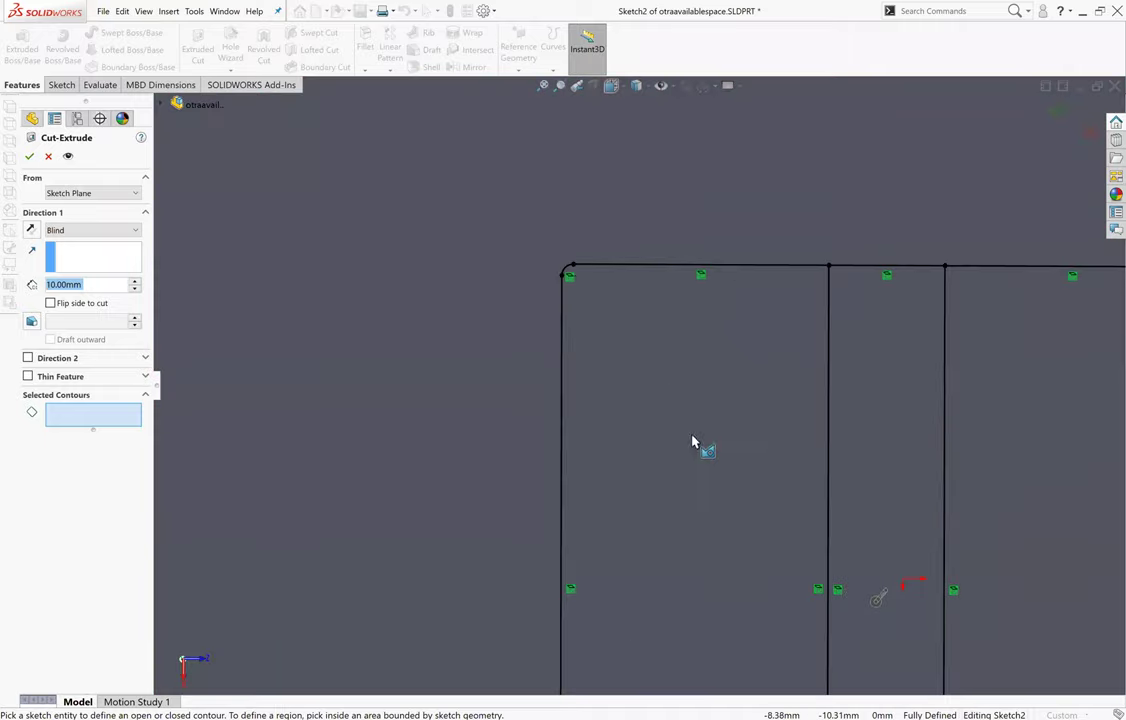
scroll(632, 412, "down", 8)
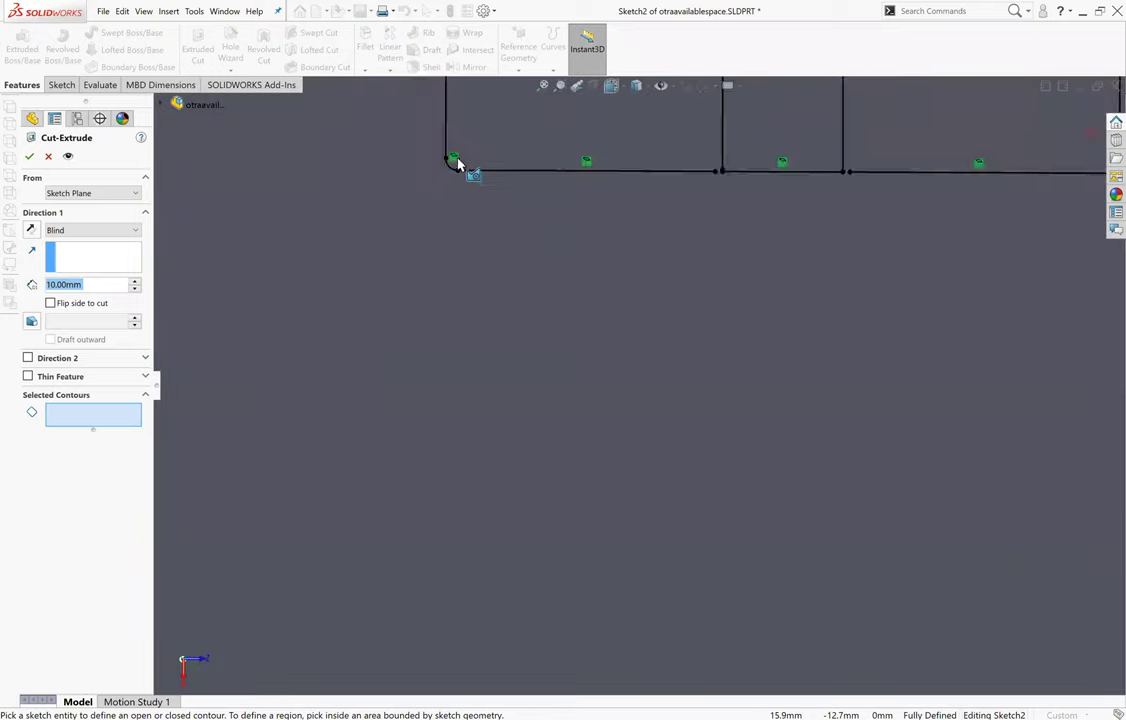
mouse_move(606, 146)
middle_mouse_down("ctrl")
mouse_move(818, 213)
mouse_move(853, 319)
mouse_move(547, 540)
middle_mouse_up("ctrl")
scroll(547, 540, "down", 1)
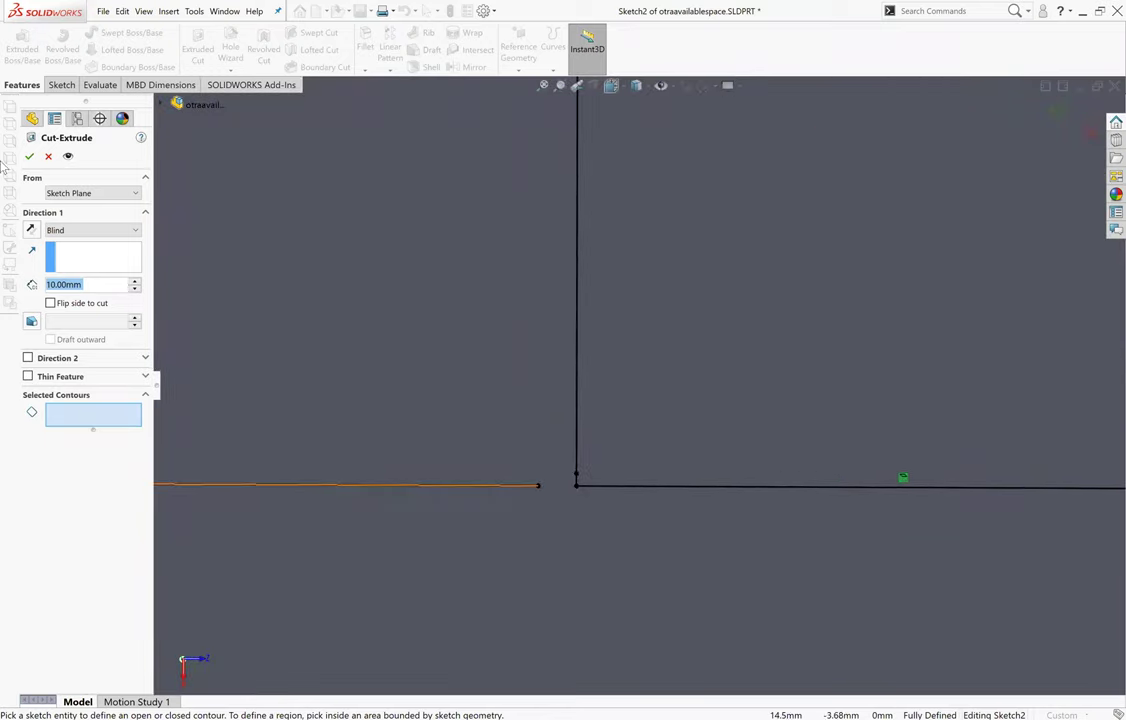
left_click(48, 156)
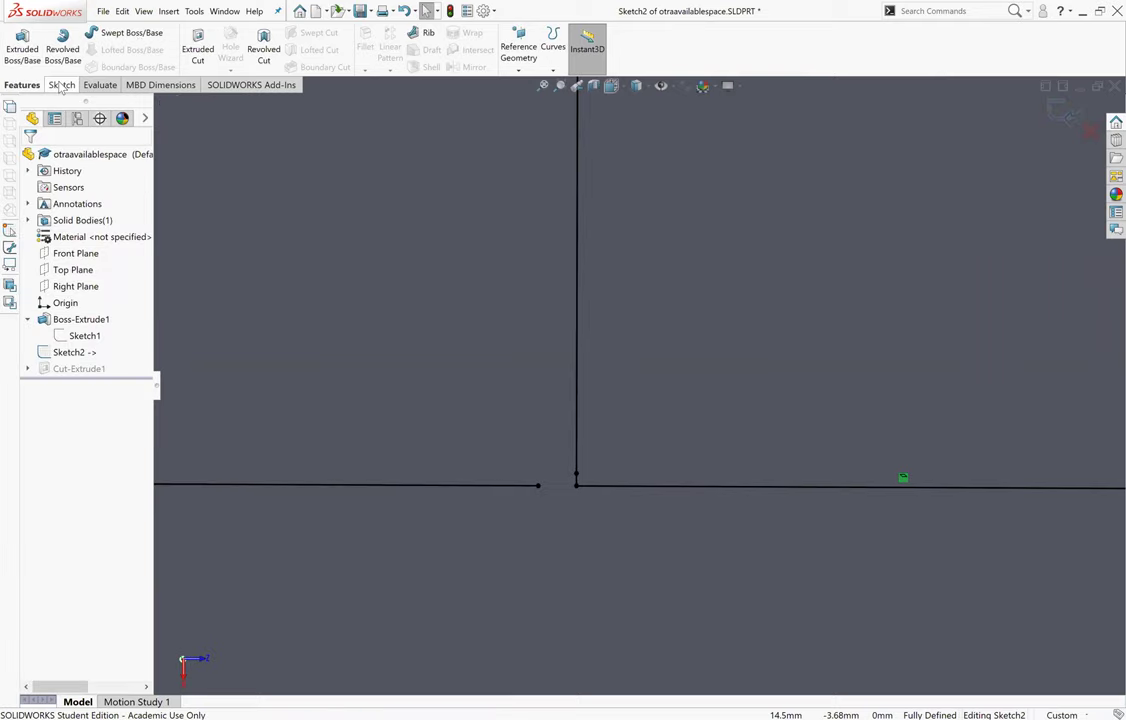
Close the two gaps in the lower edge of the bracket outline, beside the middle strip, with lines about 0.29 mm long.
left_click(82, 32)
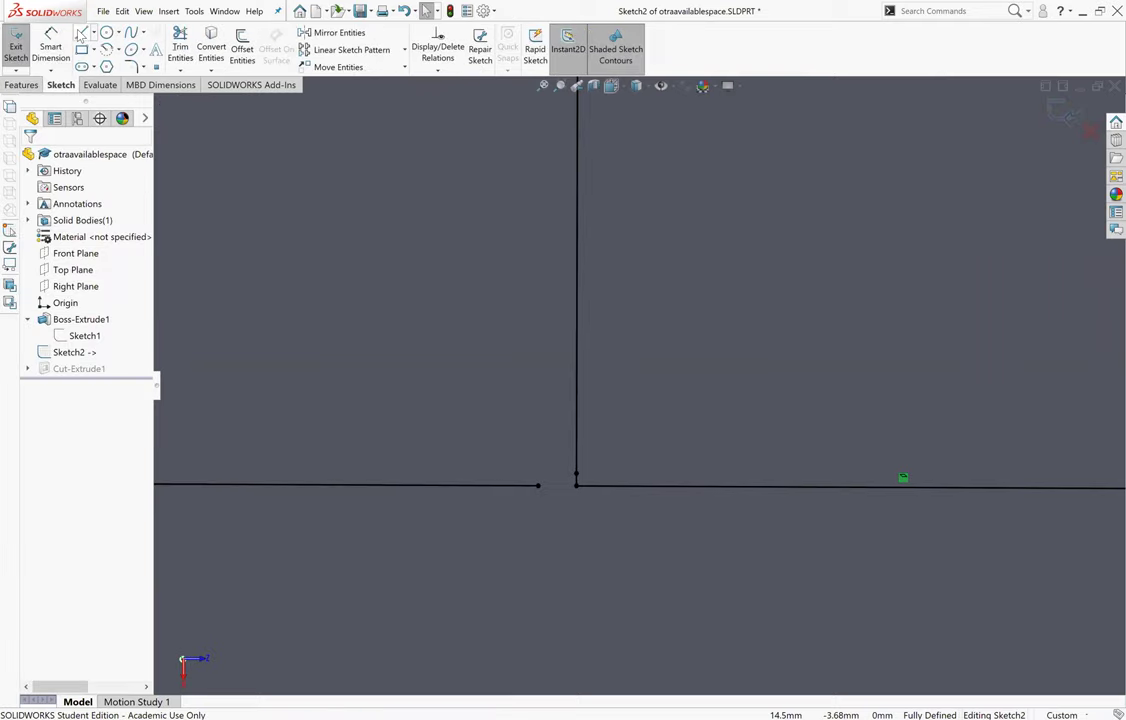
left_click(538, 487)
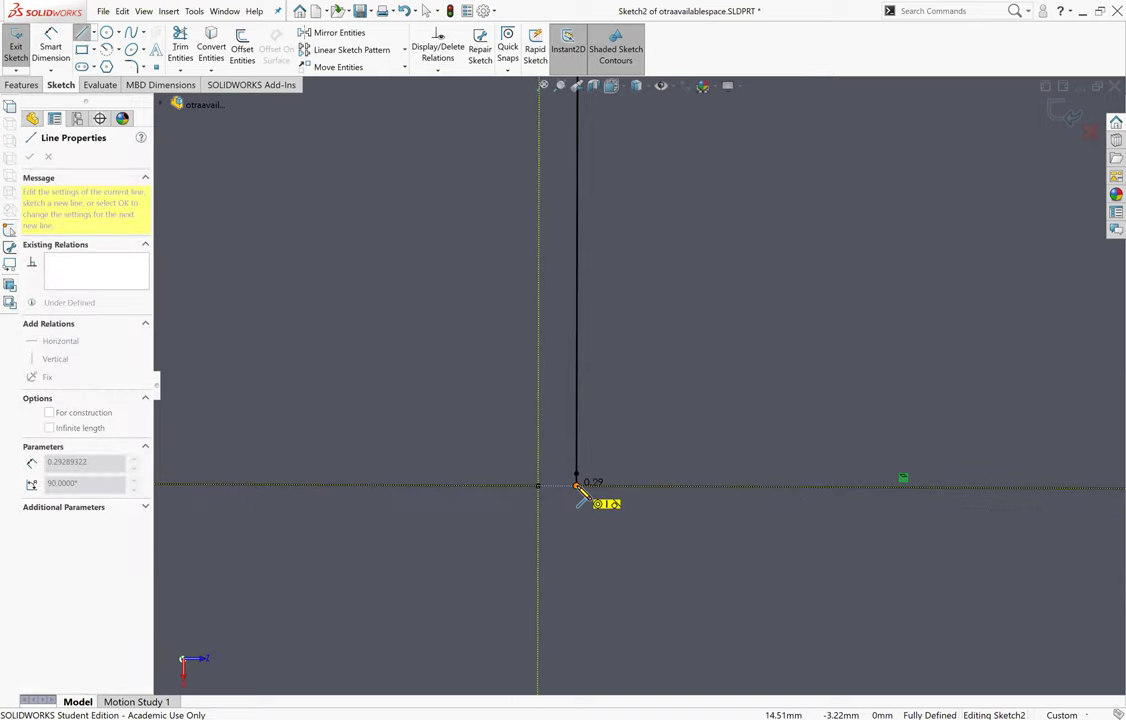
left_click(576, 487)
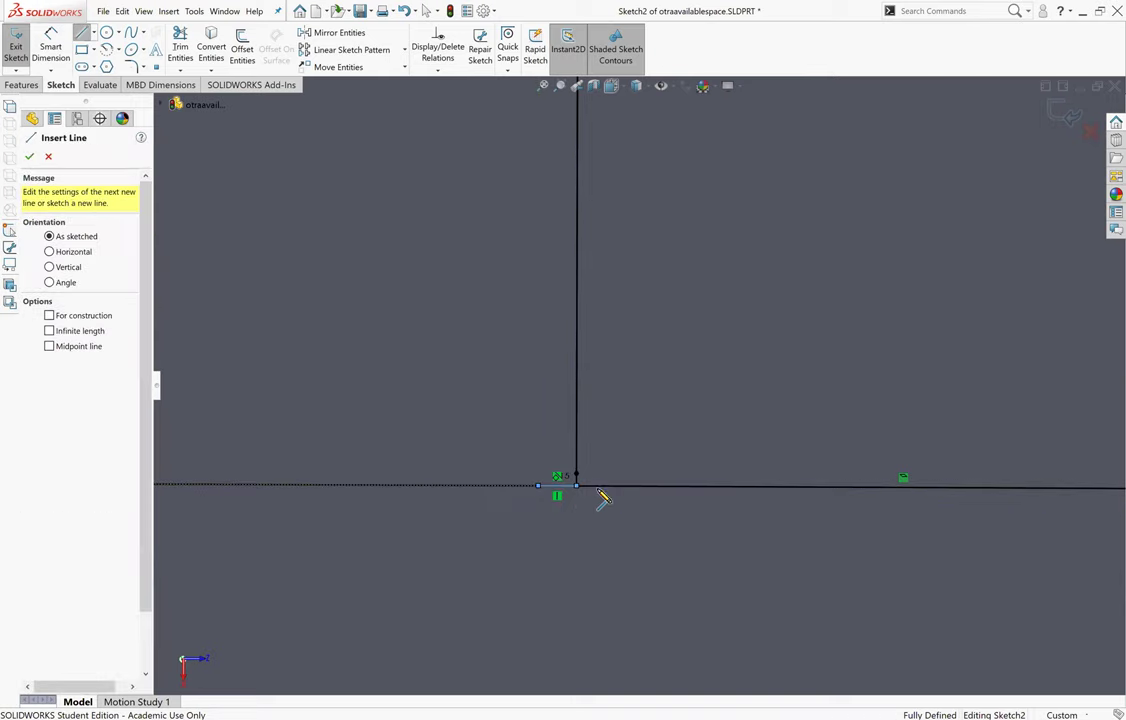
scroll(910, 480, "up", 4)
scroll(840, 420, "down", 3)
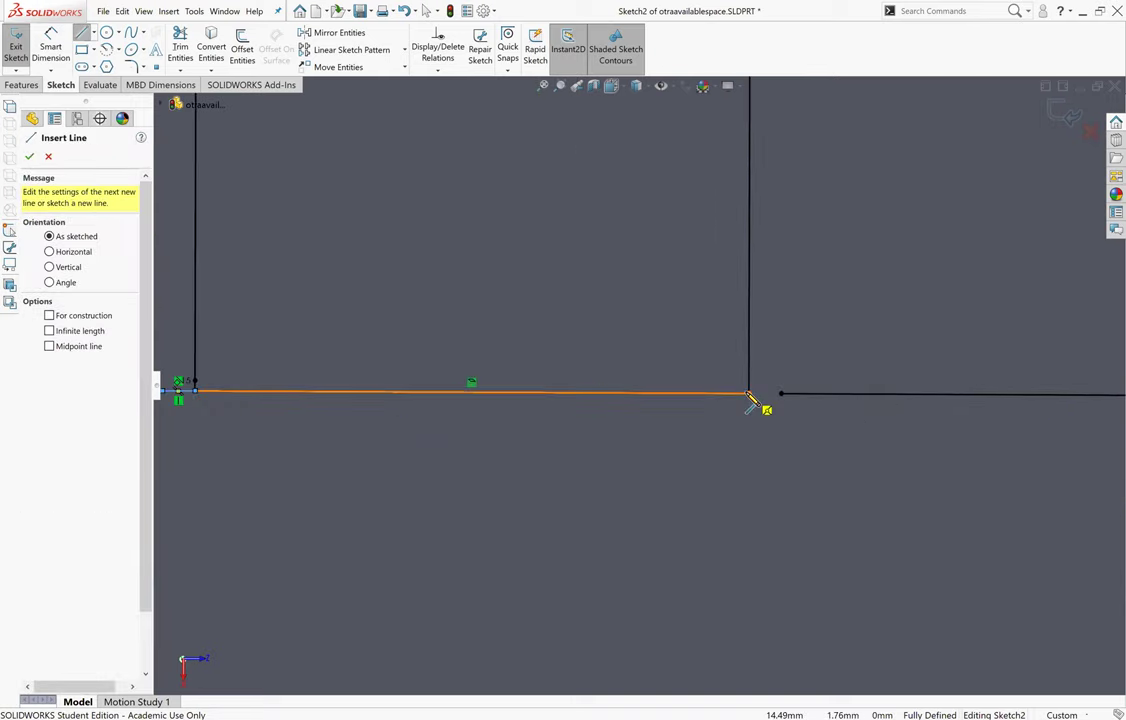
left_click(750, 393)
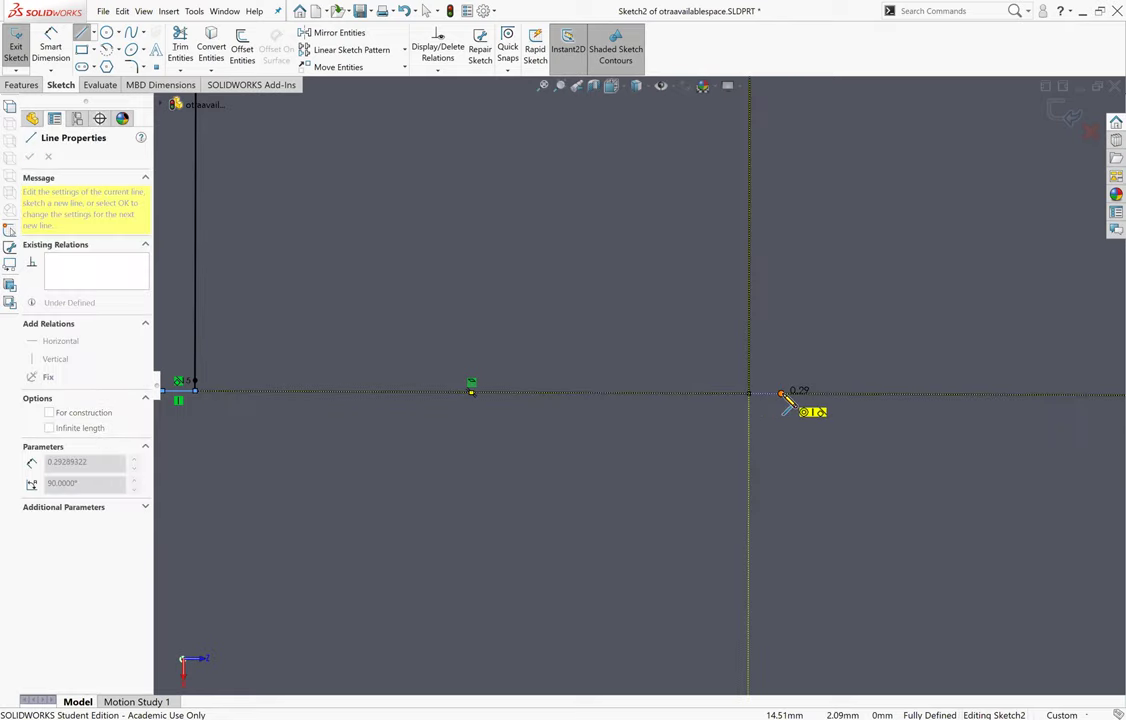
left_click(782, 394)
key("Escape")
scroll(513, 390, "up", 10)
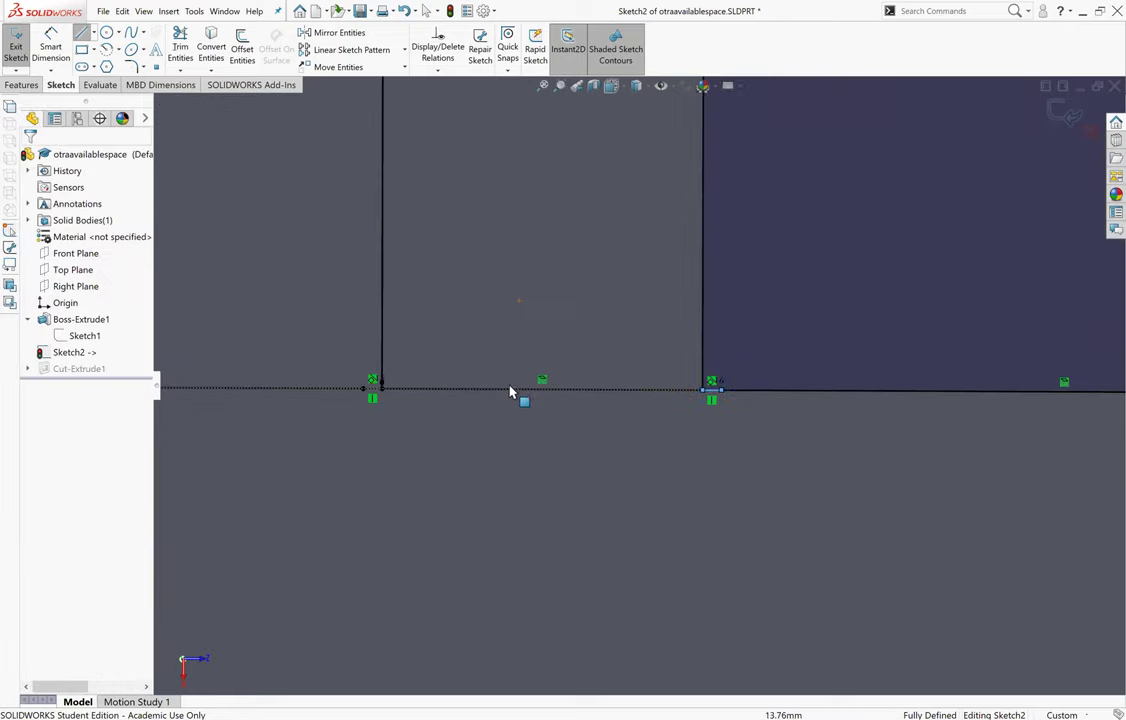
Examine the short closing lines and the corners along the lower edge of the bracket outline in Sketch2.
scroll(636, 371, "up", 2)
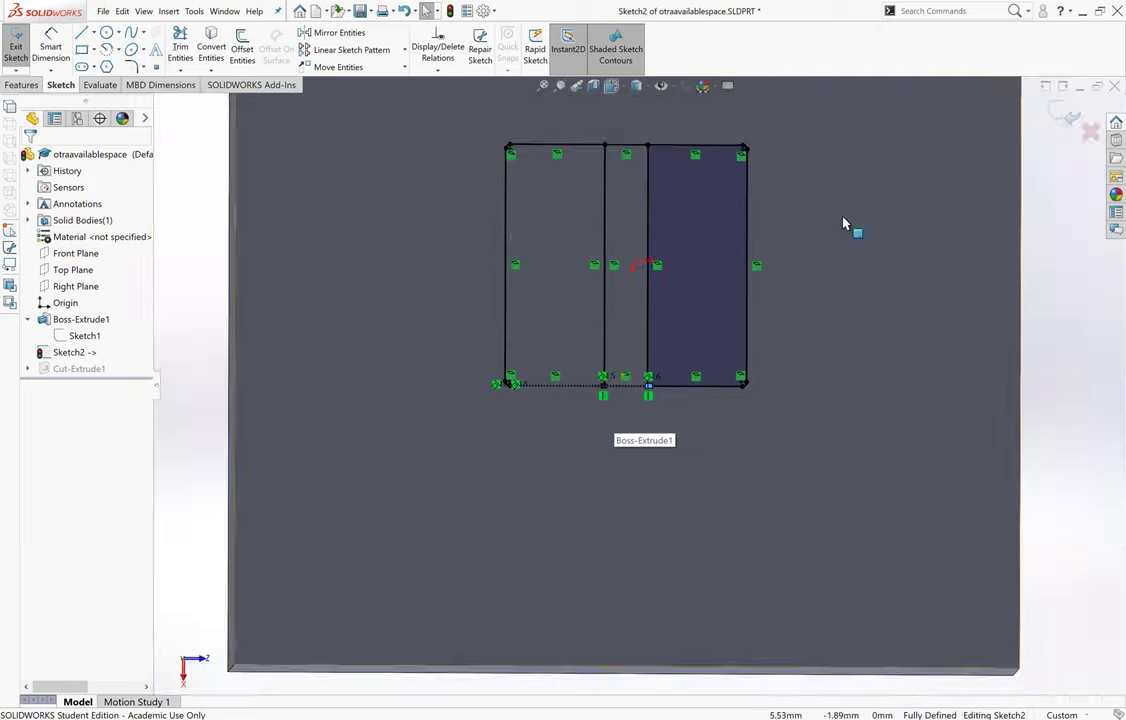
scroll(571, 399, "down", 6)
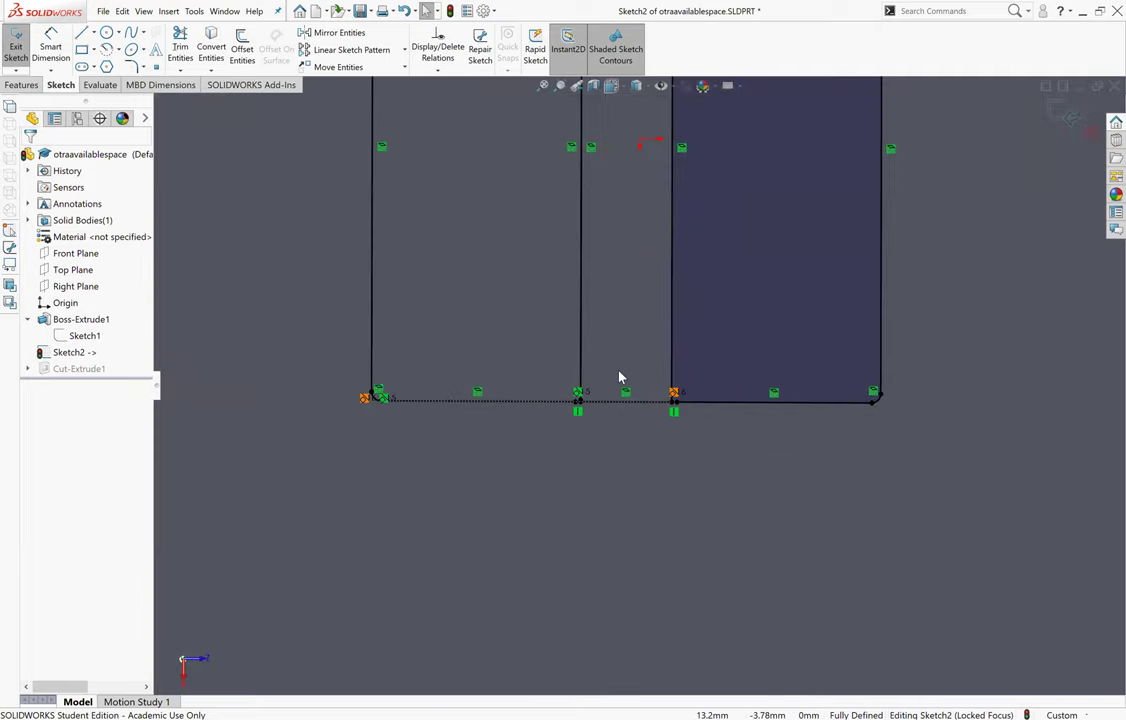
scroll(690, 405, "down", 2)
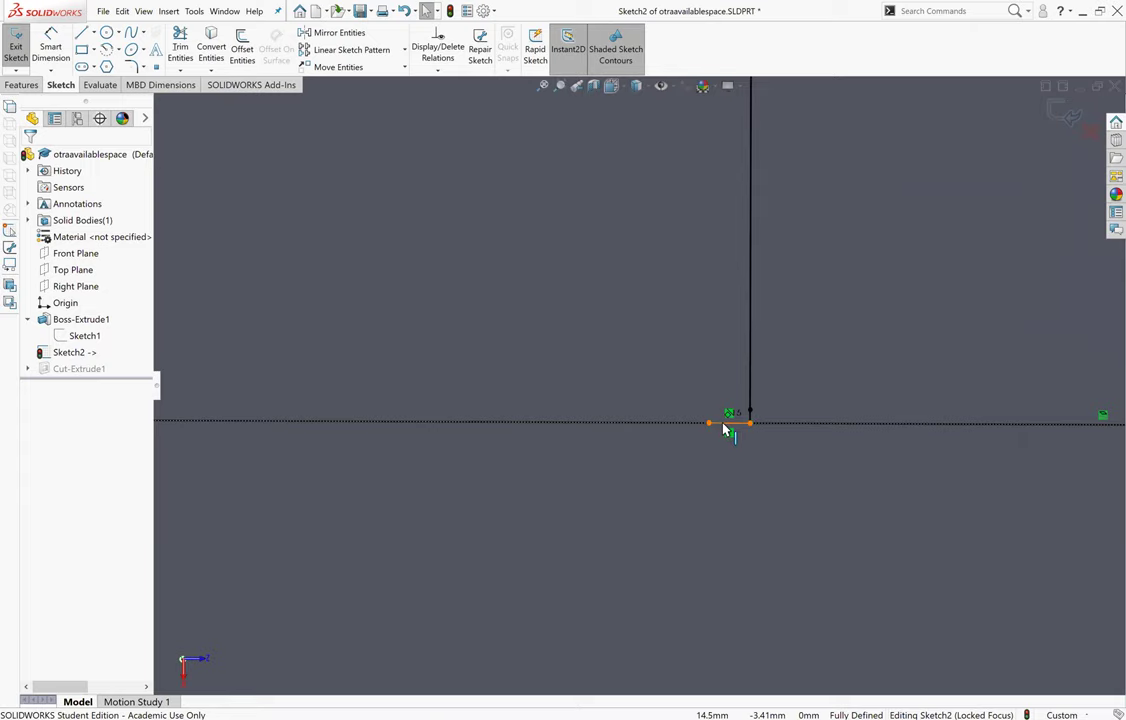
left_click(725, 430)
scroll(606, 432, "up", 3)
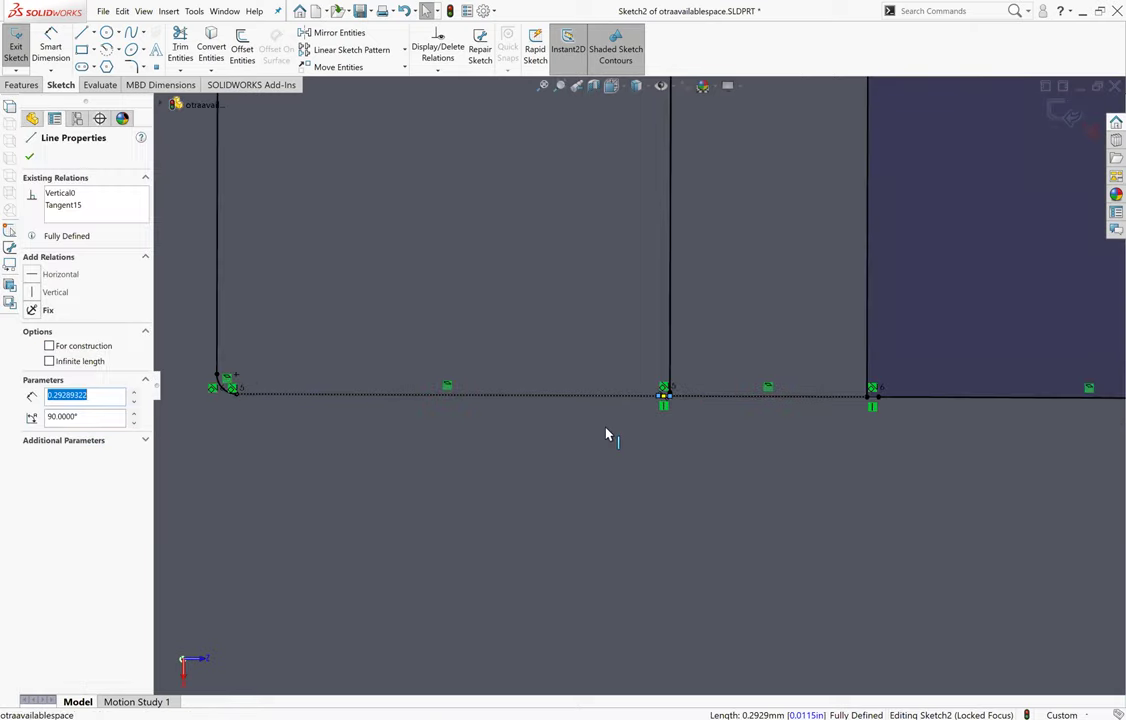
scroll(259, 392, "down", 3)
scroll(657, 448, "up", 2)
left_click(752, 347)
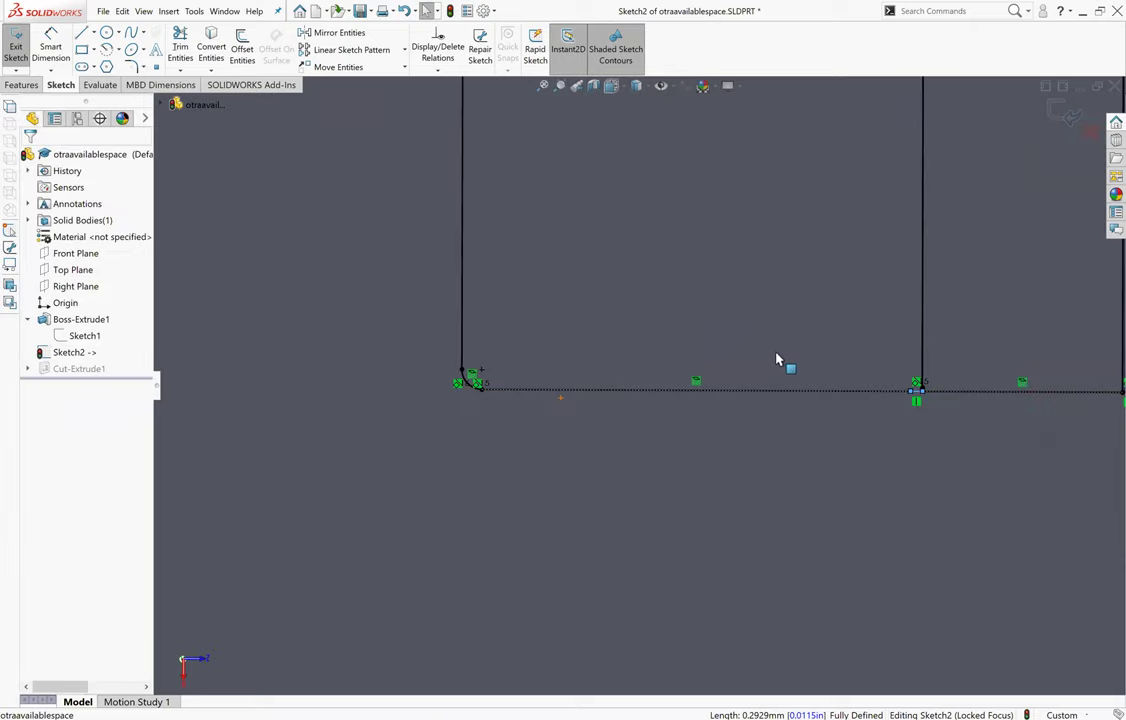
scroll(770, 300, "up", 5)
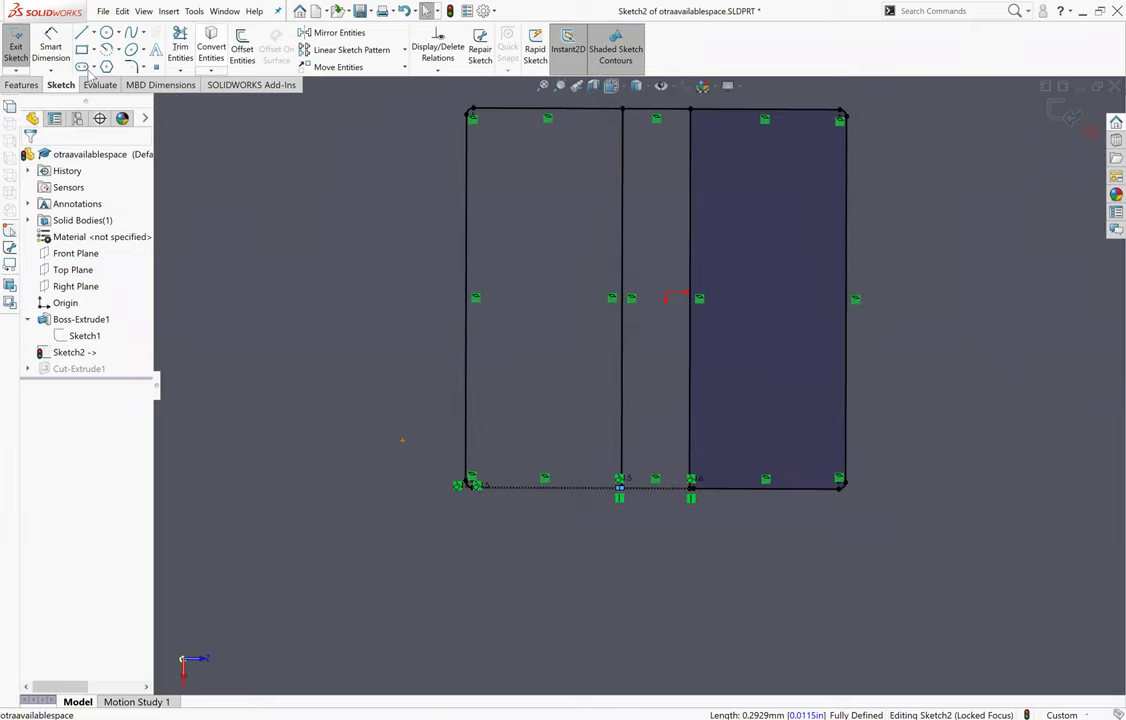
Cut the two outer flange regions of Sketch2 into the block with a blind extruded cut 2.4 mm deep.
left_click(21, 84)
left_click(197, 48)
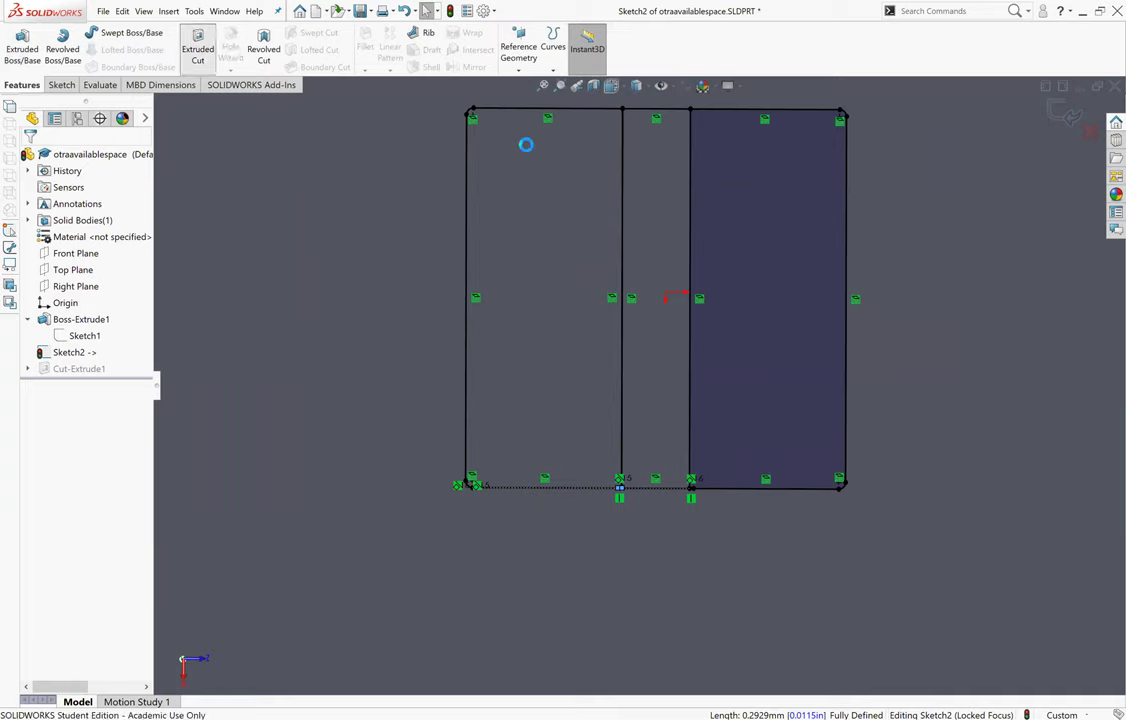
left_click(544, 250)
left_click(741, 264)
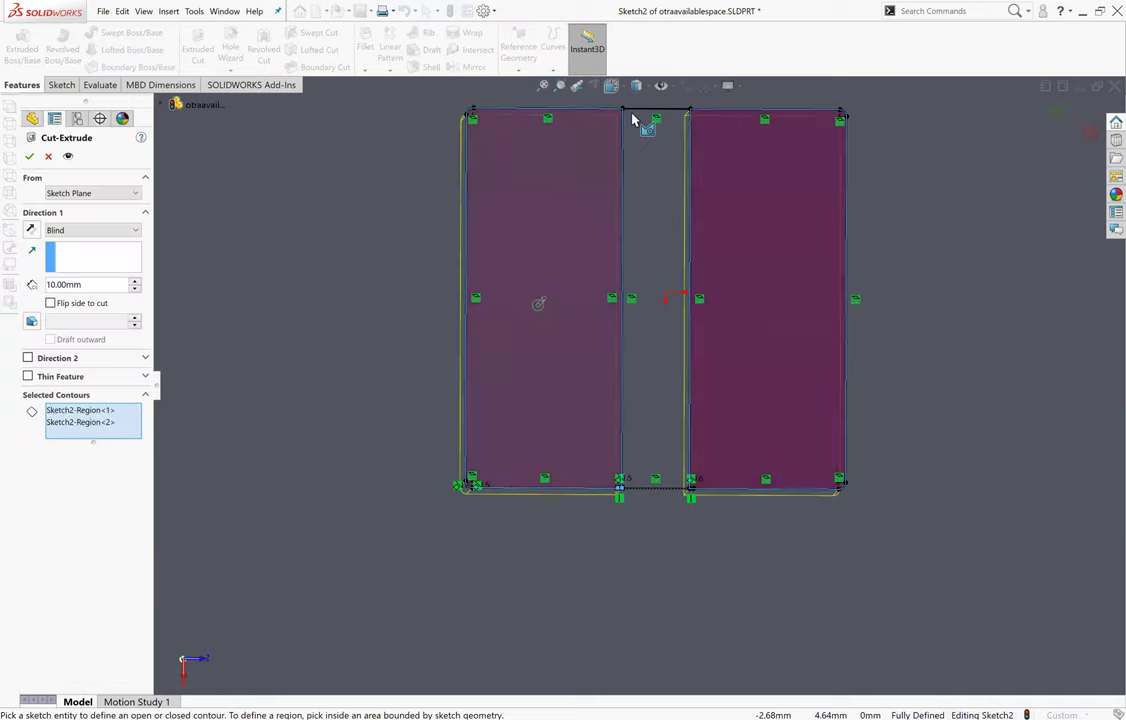
left_click(90, 283)
left_click_drag(90, 283, 47, 290)
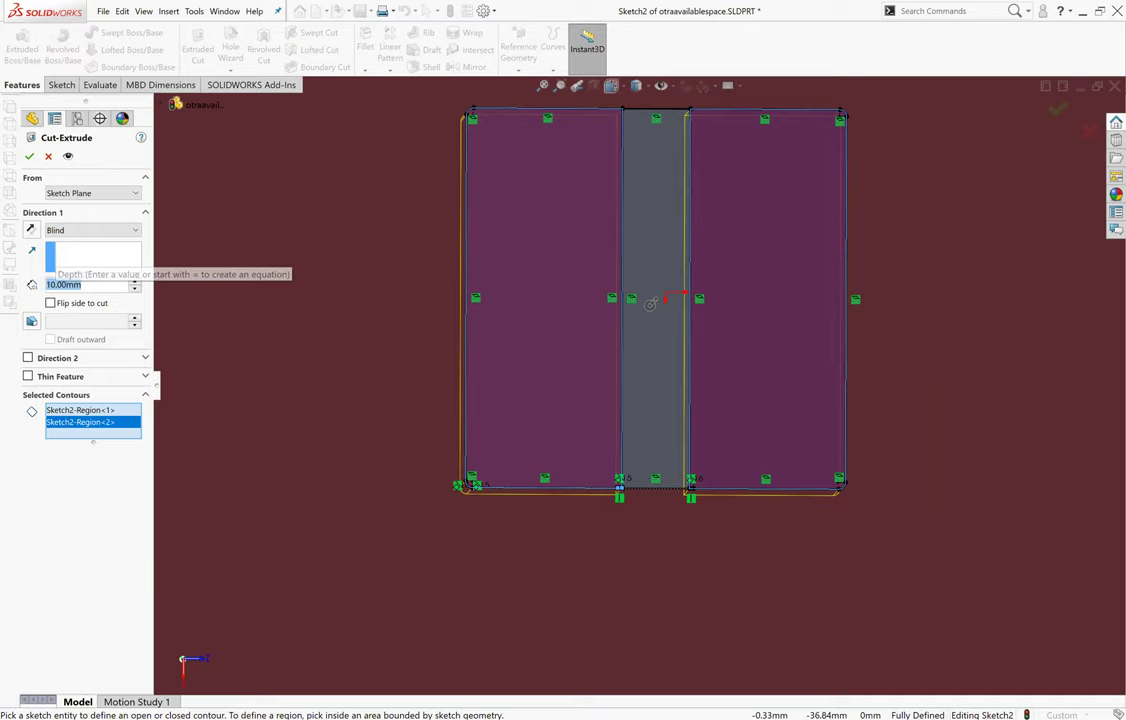
type("2.4")
key("Return")
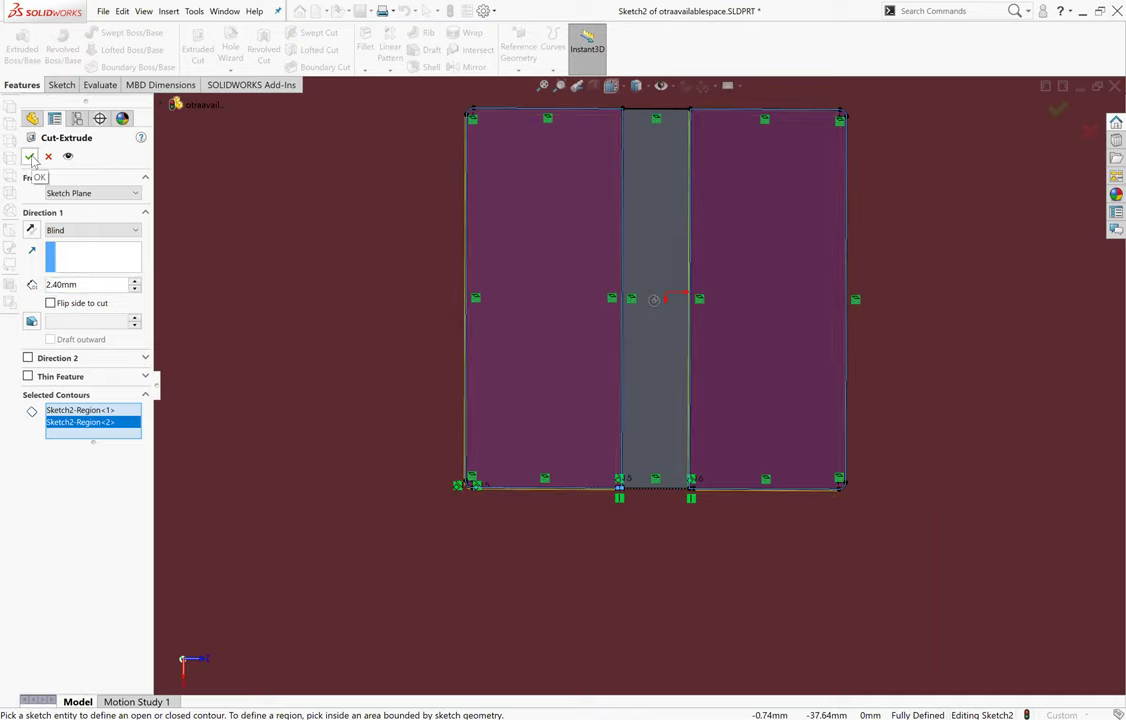
scroll(607, 321, "down", 3)
middle_click_drag(621, 427, 673, 461)
left_click(31, 158)
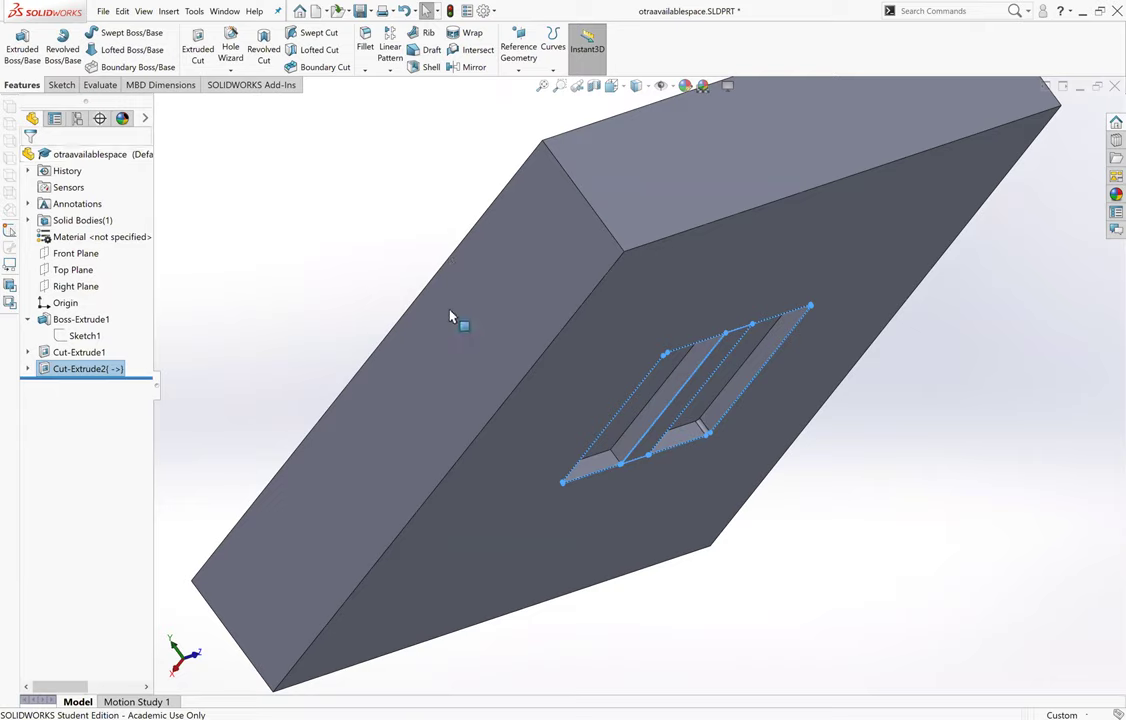
scroll(402, 281, "down", 6)
scroll(897, 452, "up", 3)
middle_click_drag(897, 452, 852, 366)
left_click(197, 52)
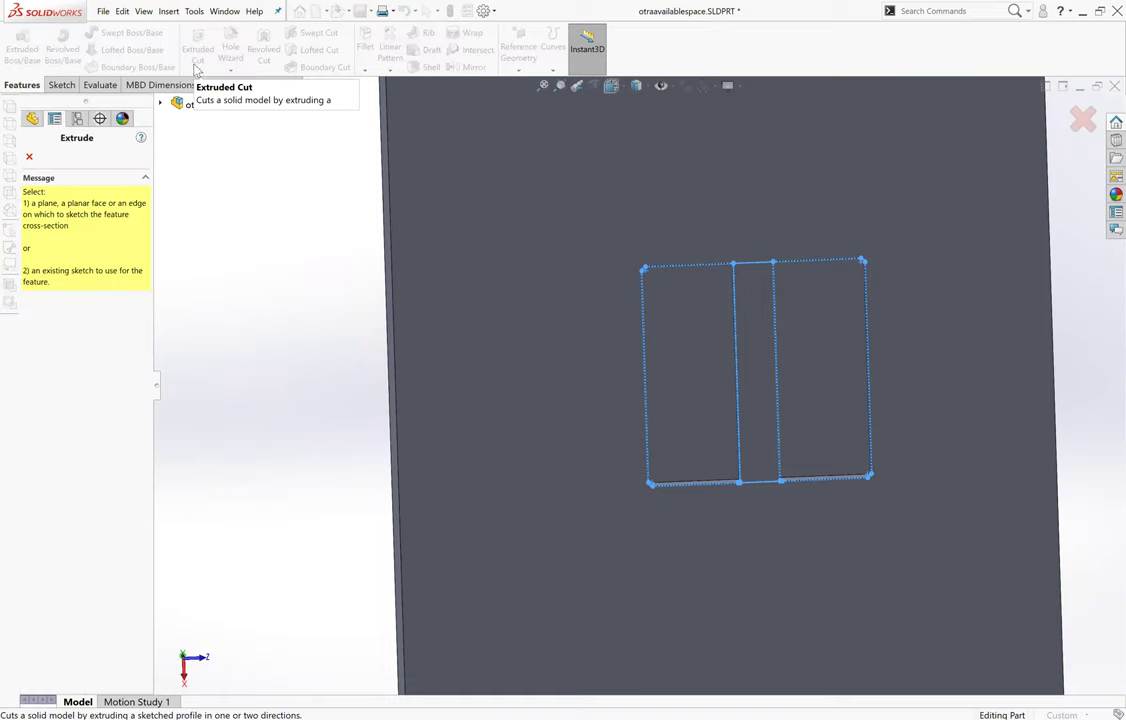
left_click(762, 355)
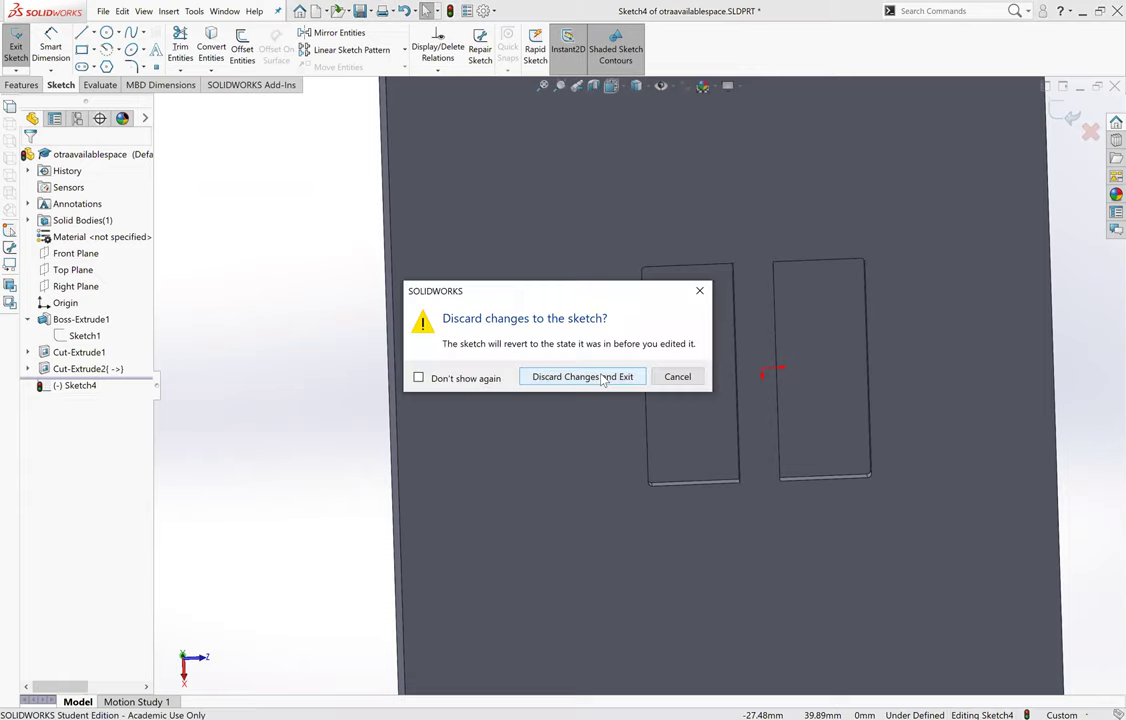
key("Return")
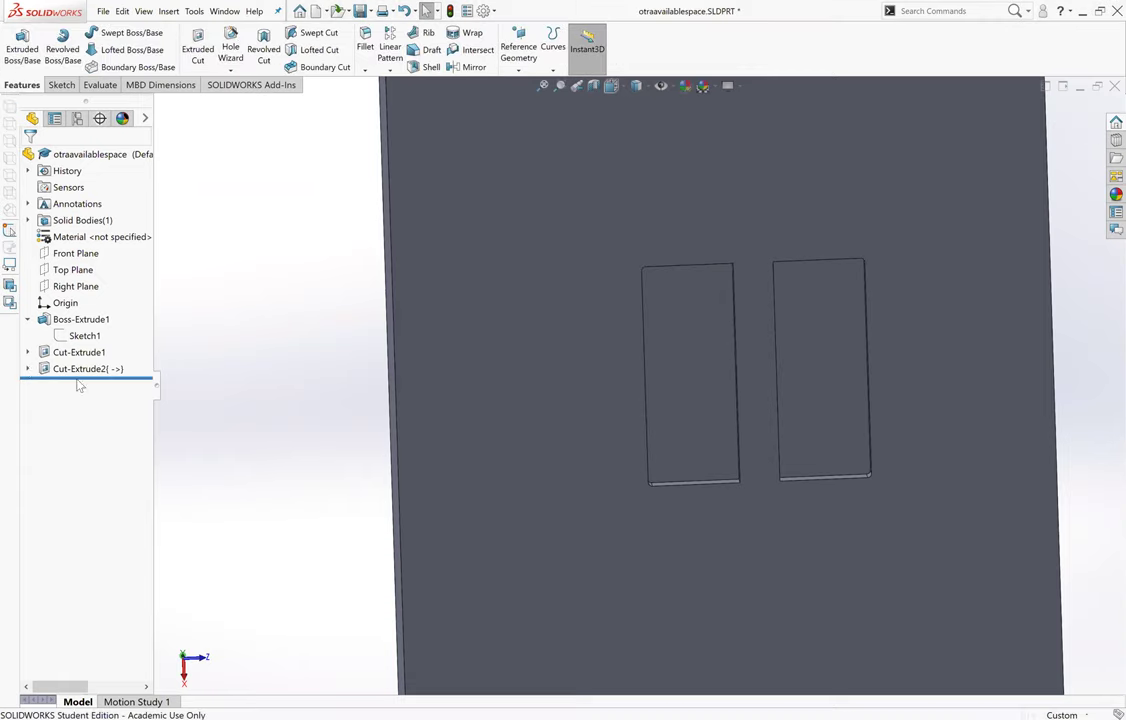
left_click(86, 385)
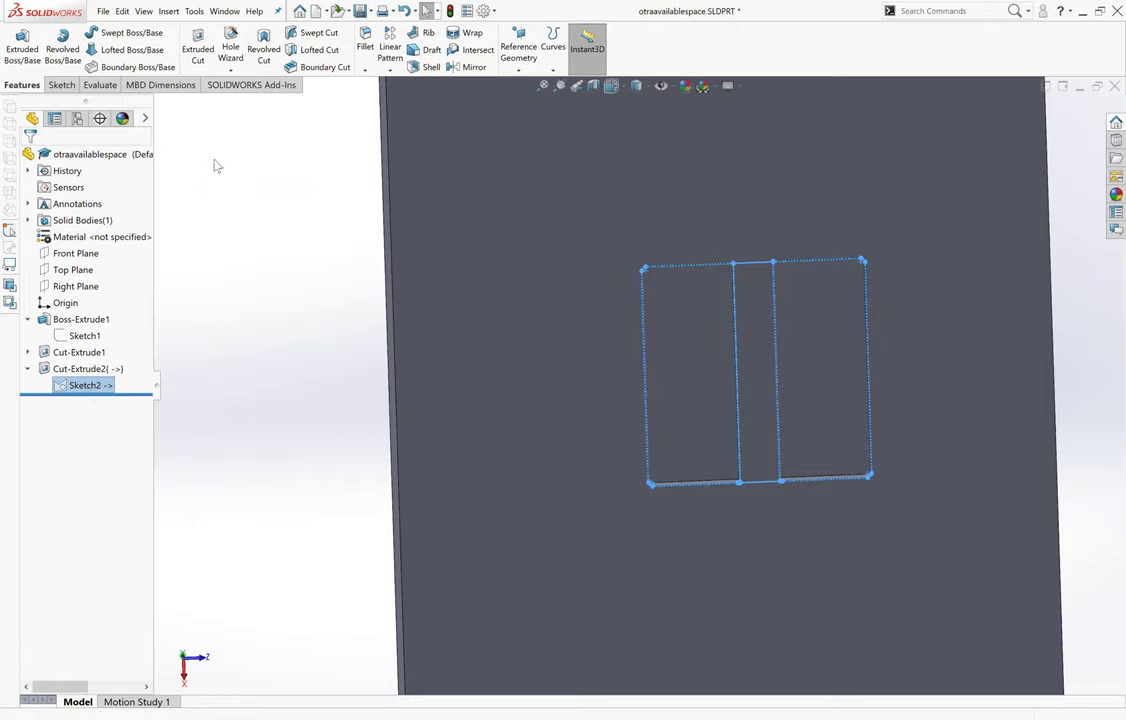
left_click(21, 84)
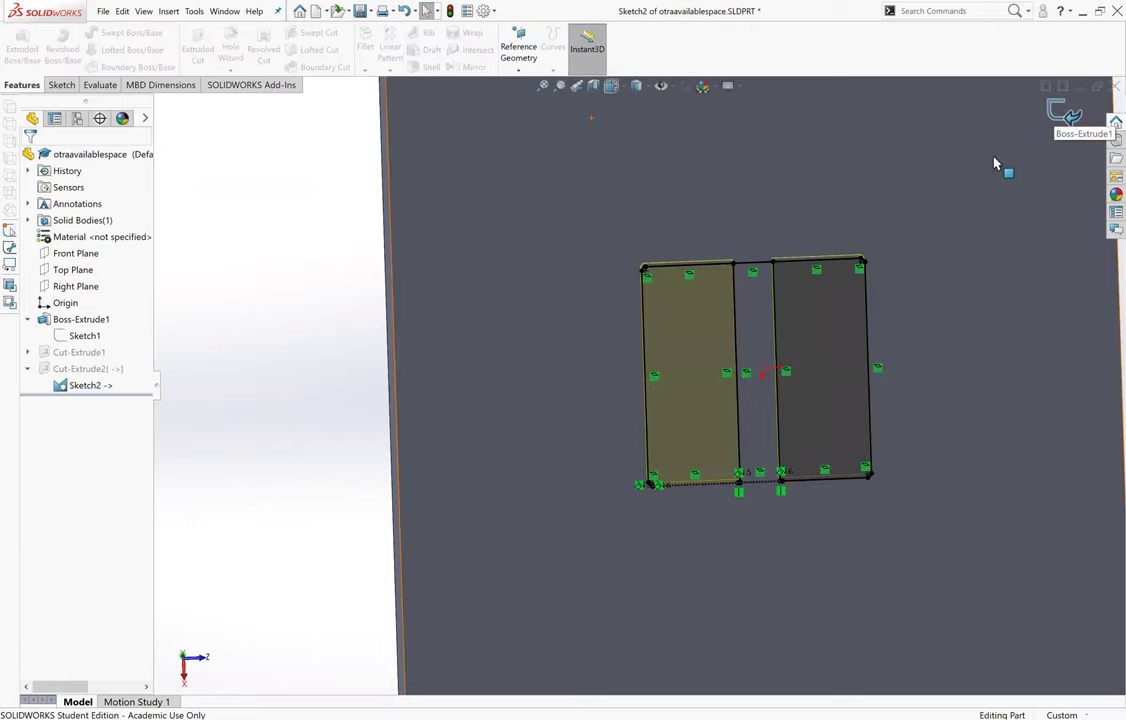
key("ctrl+b")
scroll(763, 348, "up", 1)
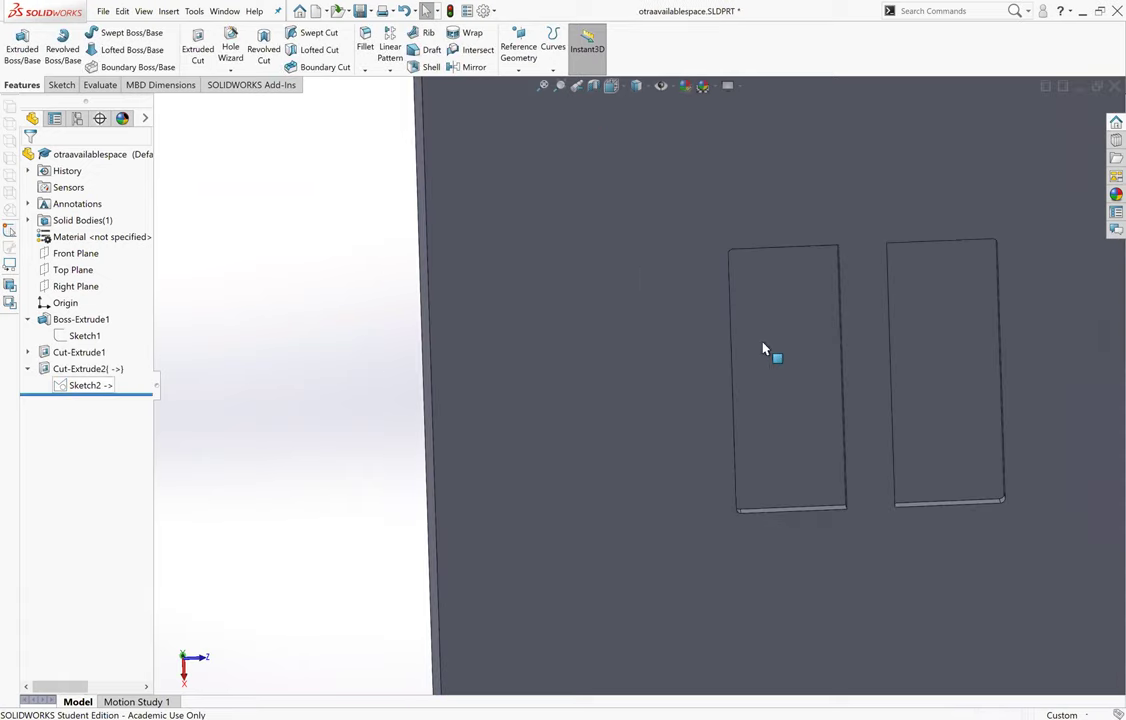
Show Sketch2, the bracket outline under Cut-Extrude2, on the block.
left_click(85, 385)
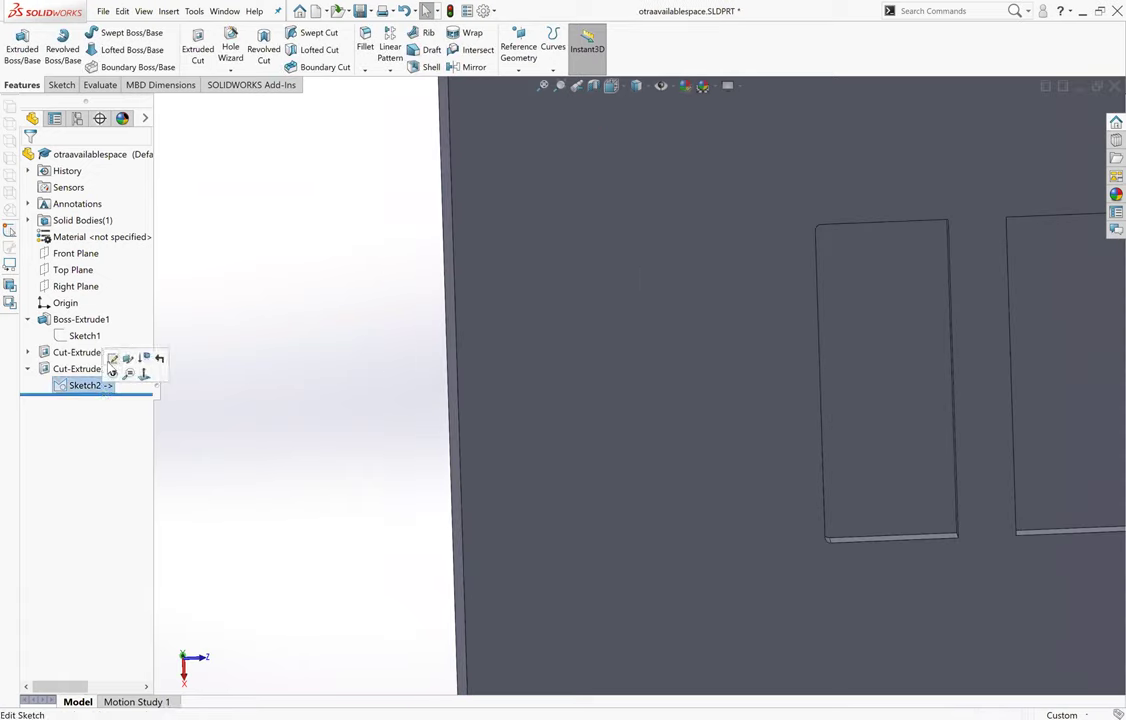
left_click(113, 373)
mouse_move(952, 344)
middle_mouse_down()
mouse_move(812, 382)
mouse_move(925, 611)
middle_mouse_up()
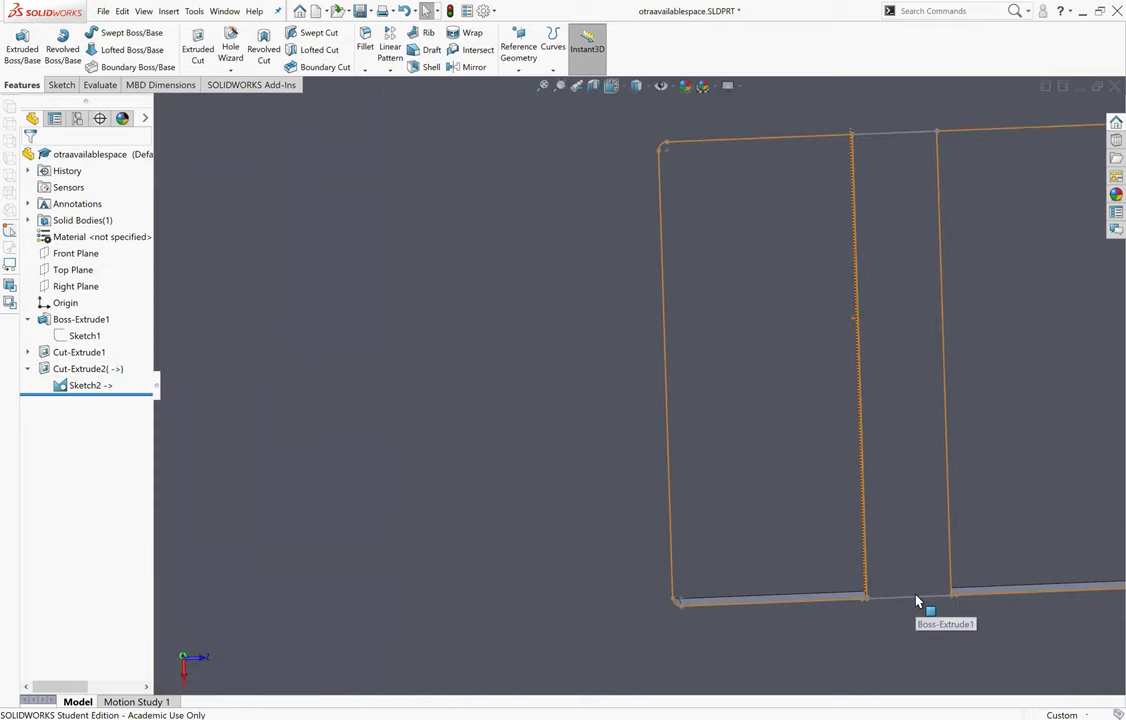
Set up a blind extruded cut from Sketch2 with the middle strip region added and a depth of 10.4 mm.
left_click(912, 597)
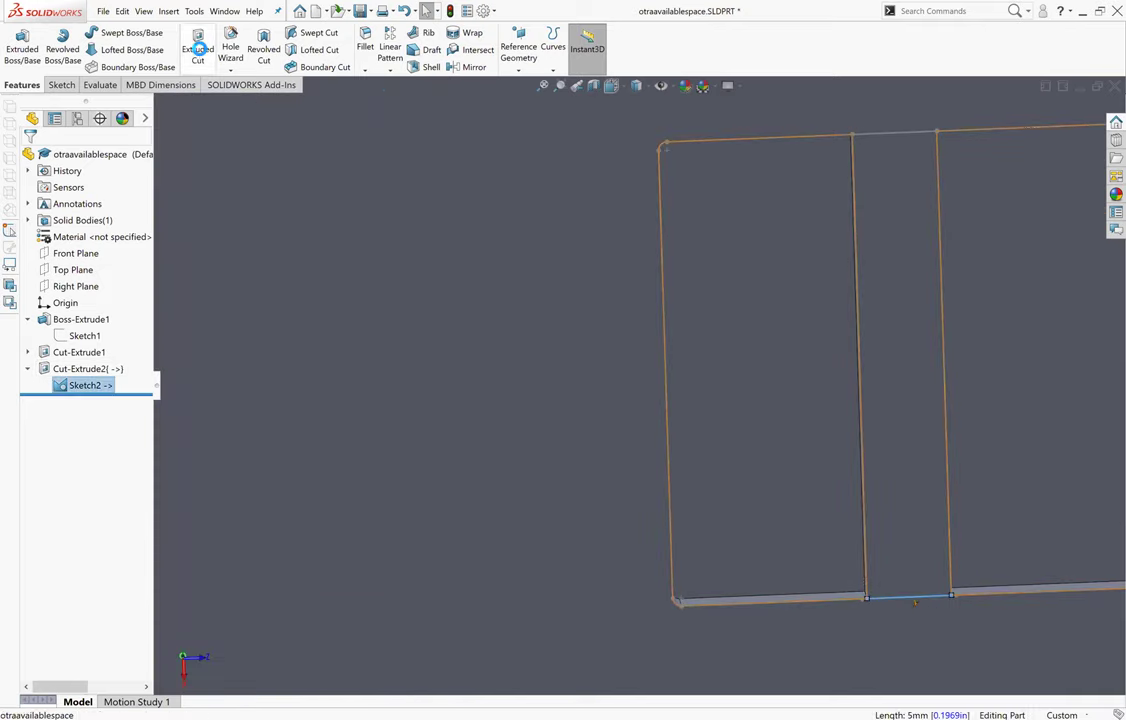
left_click(198, 48)
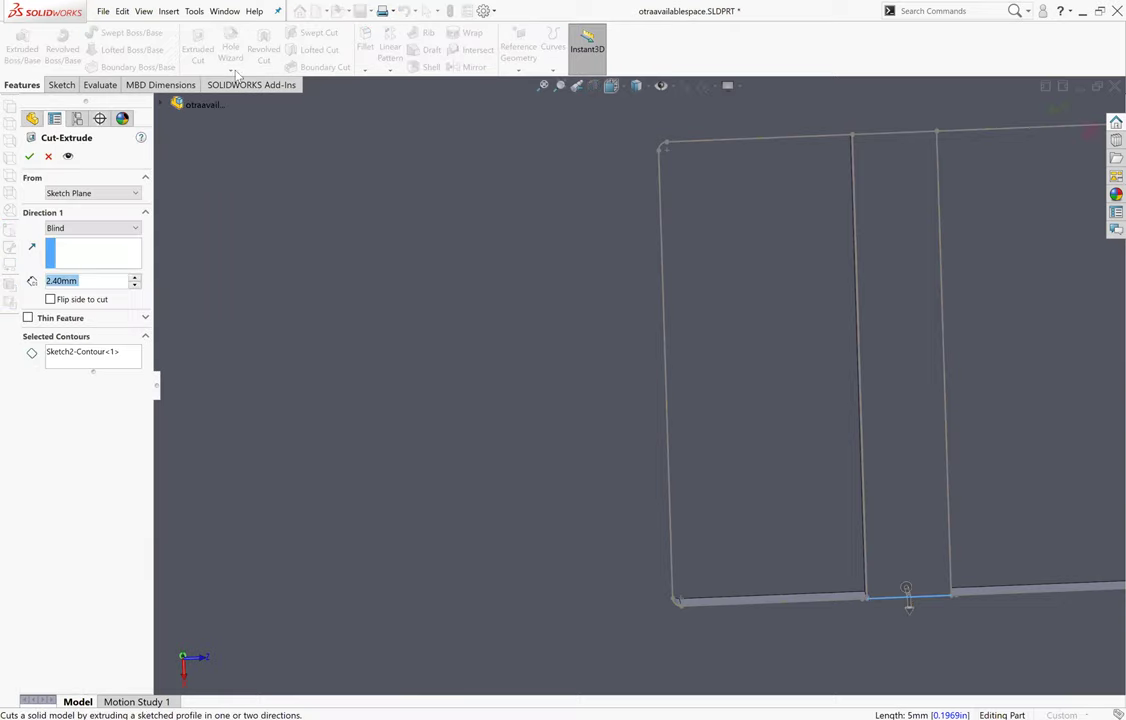
left_click(917, 160)
key("ctrl+7")
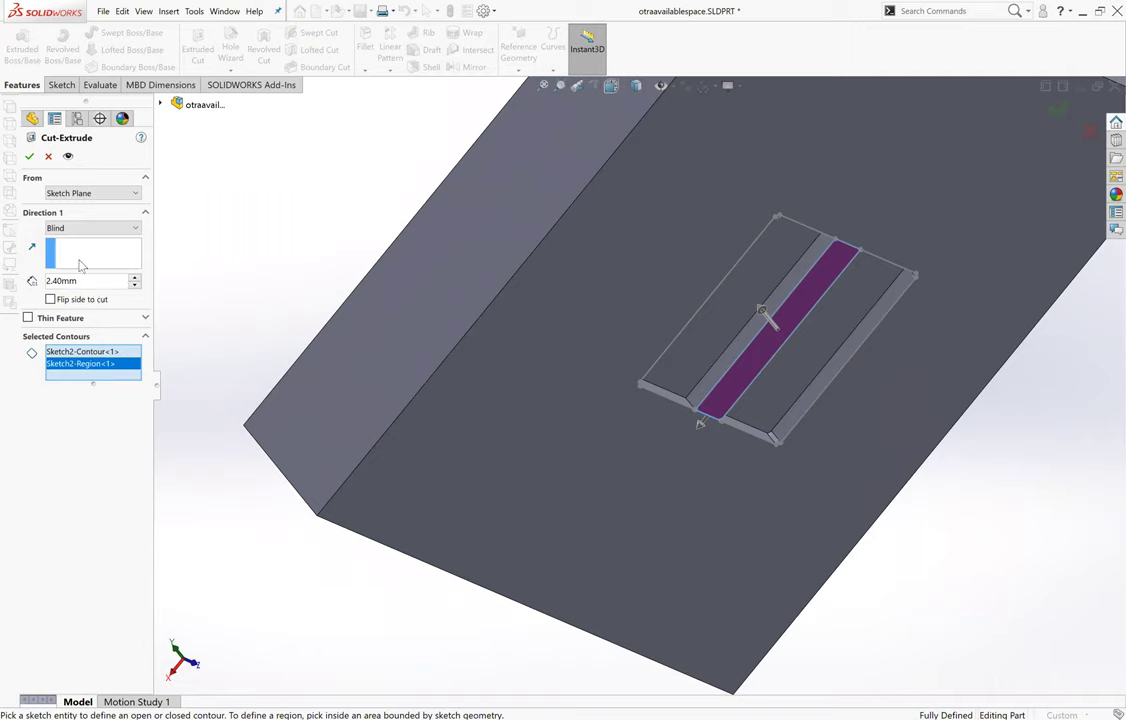
left_click_drag(85, 285, 37, 289)
type("10.4")
left_click(29, 158)
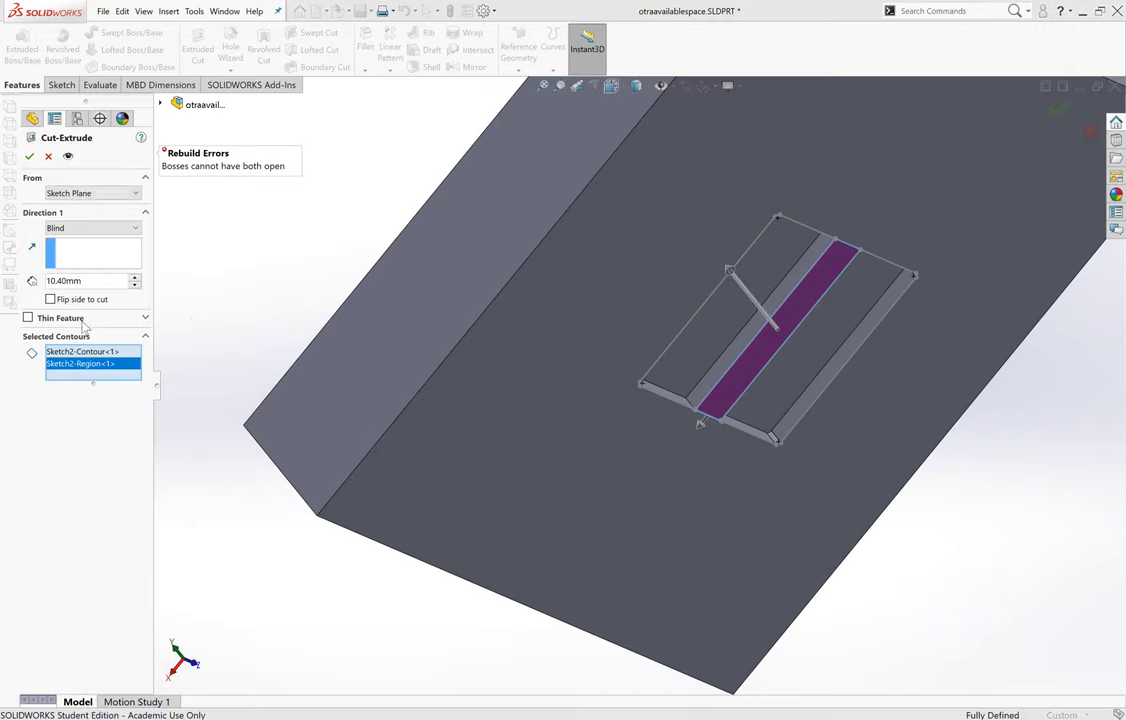
Remove the open contour from the selected contours and complete the cut of the middle strip region.
middle_click_drag(800, 368, 746, 367)
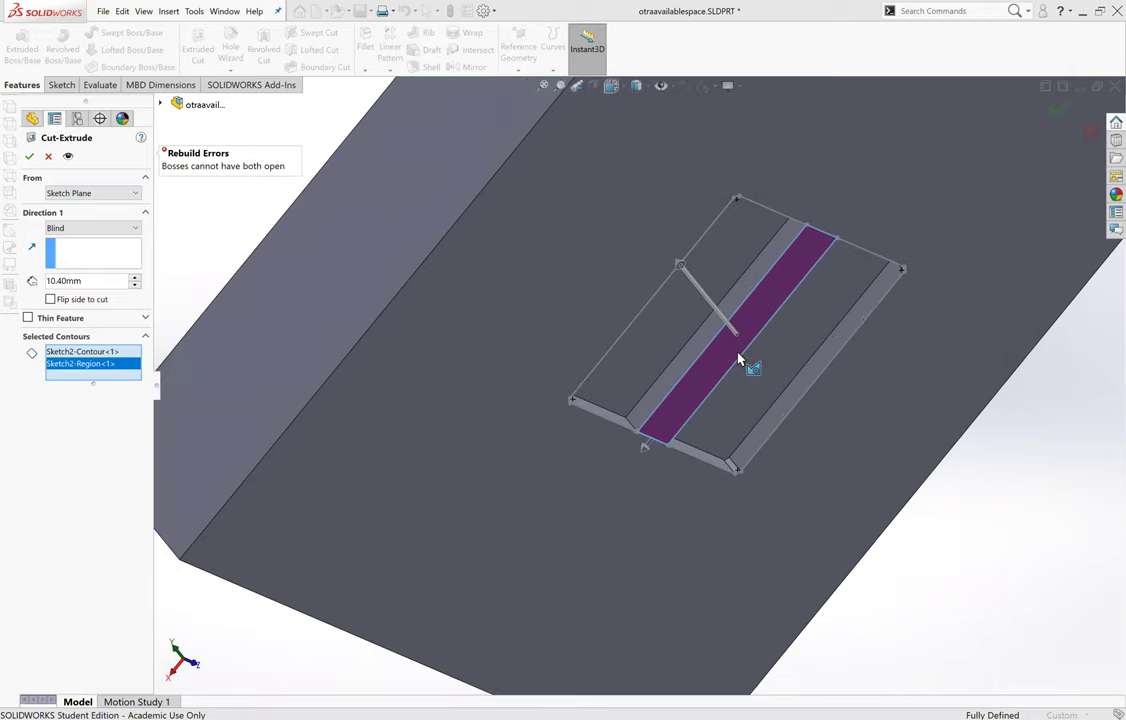
scroll(746, 367, "down", 2)
right_click(90, 356)
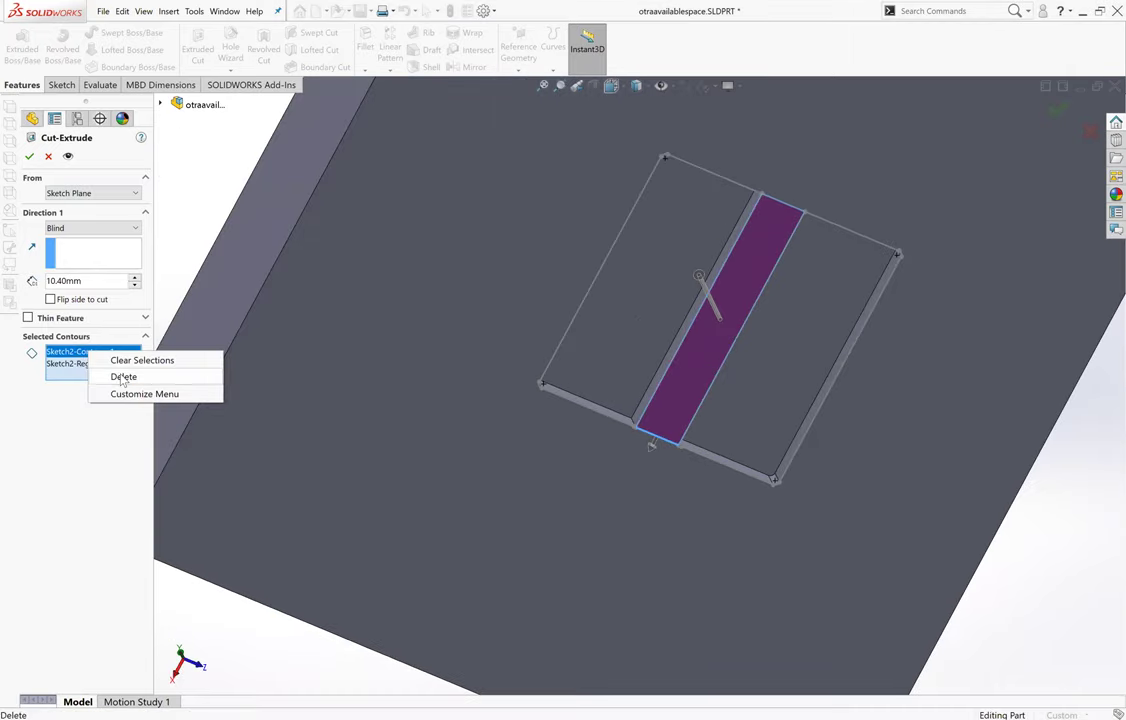
left_click(122, 375)
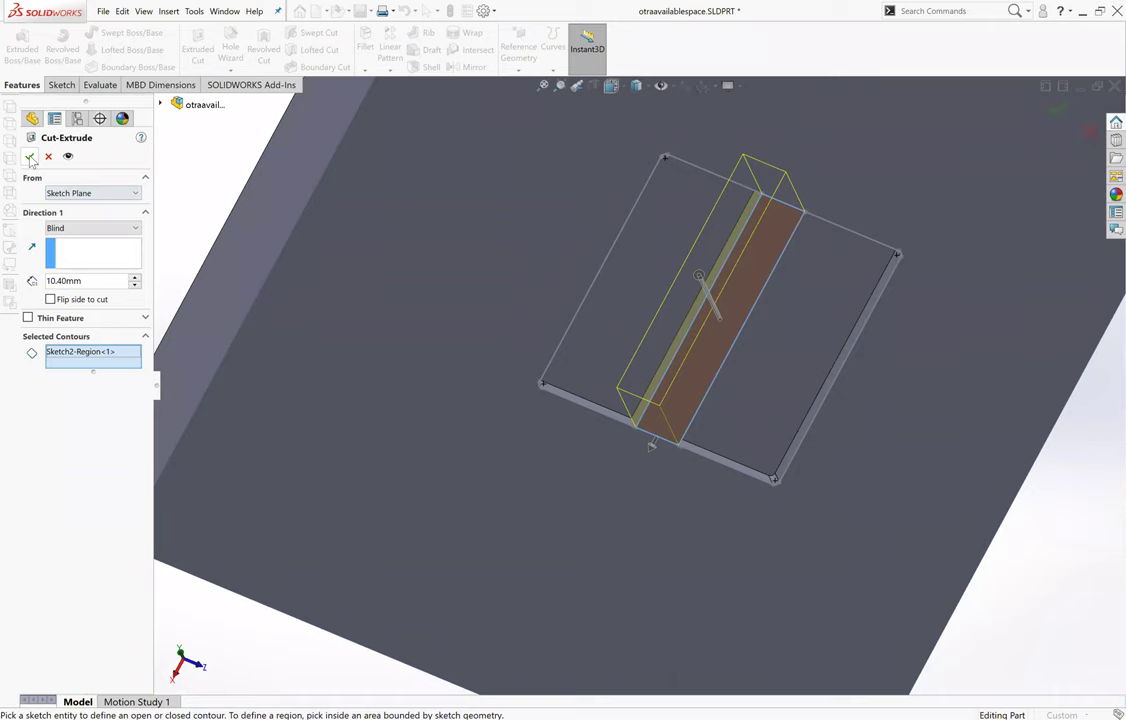
left_click(31, 158)
middle_click_drag(652, 320, 709, 106)
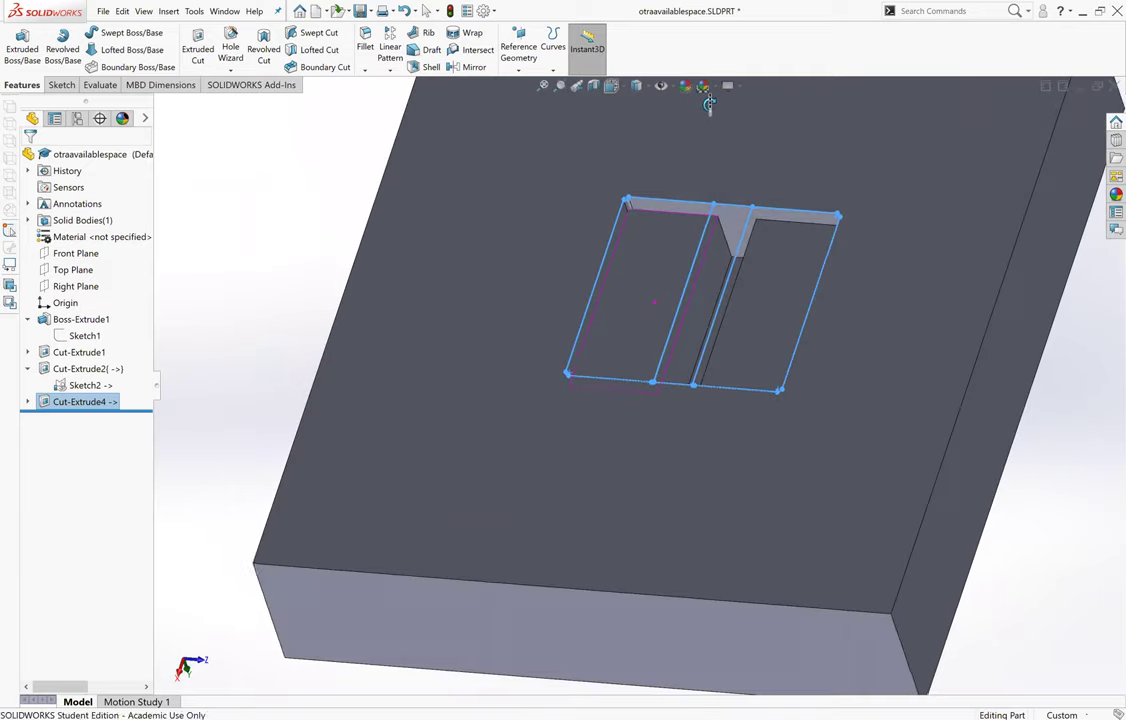
middle_click_drag(625, 92, 658, 390)
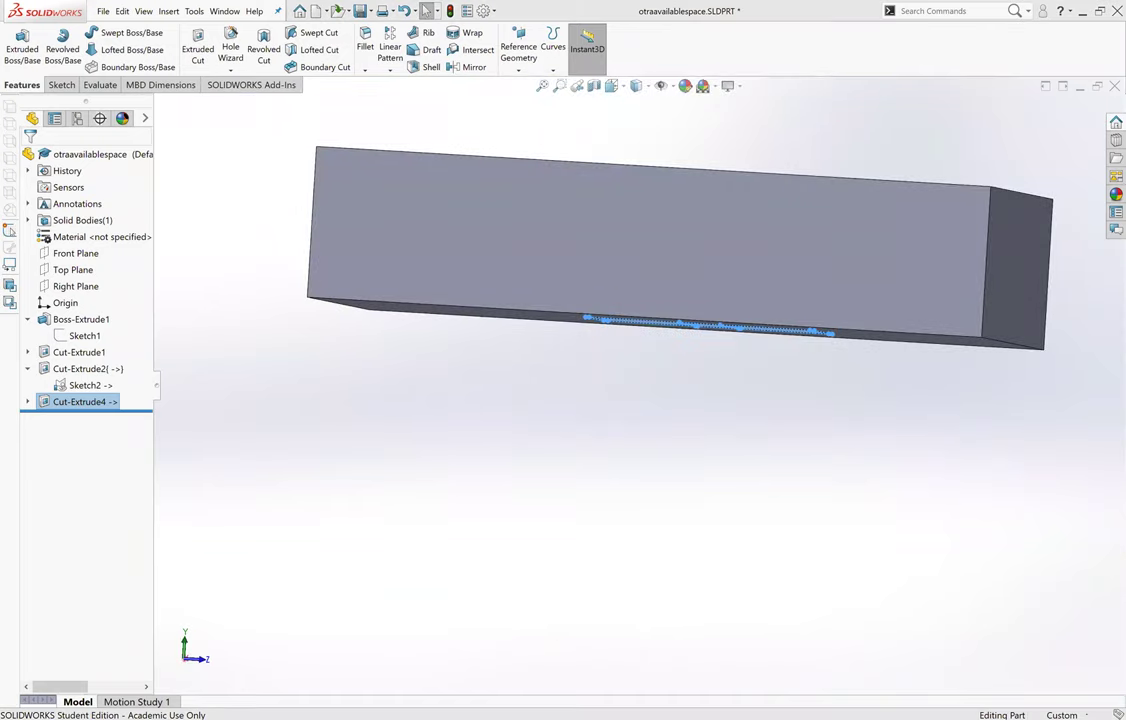
Switch to the OreSat assembly, rebuild it, and show the hidden otraavailablespace component.
key("ctrl+Tab")
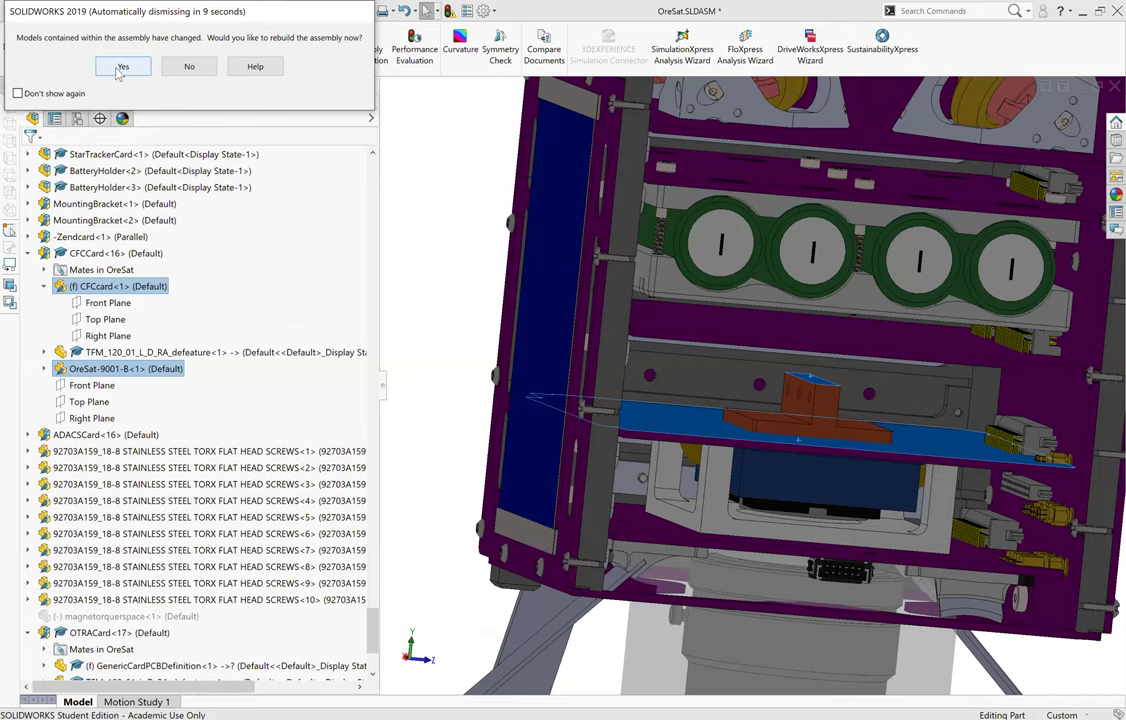
left_click(120, 68)
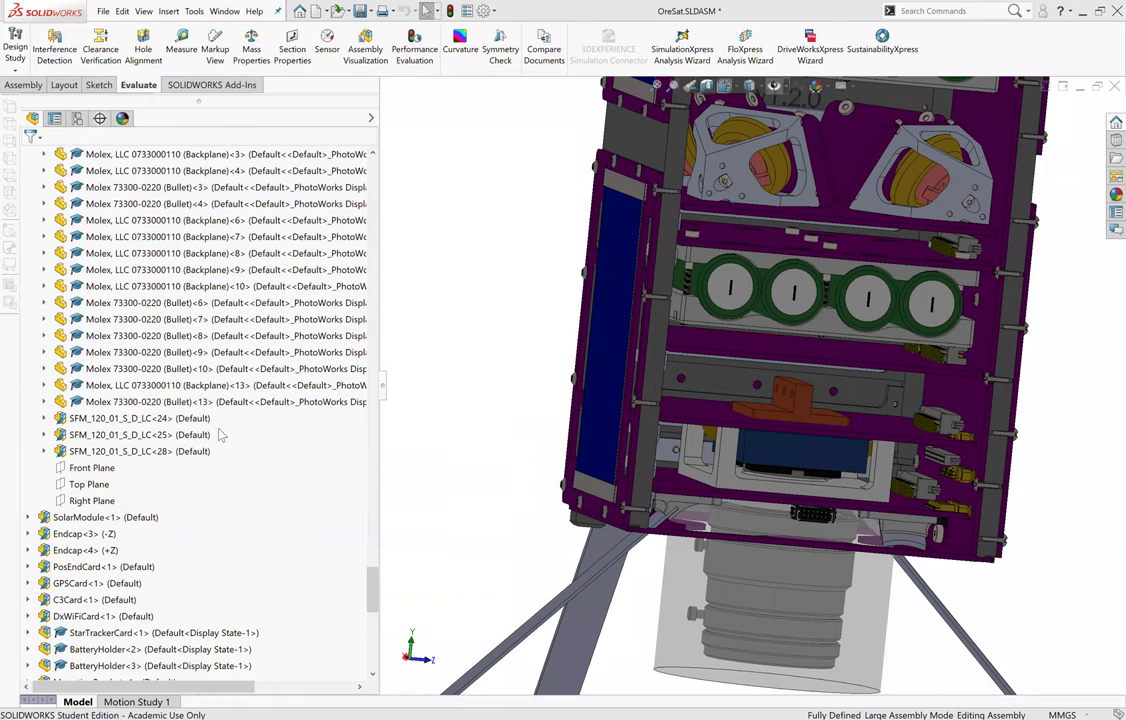
scroll(243, 420, "up", 3)
scroll(150, 540, "down", 9)
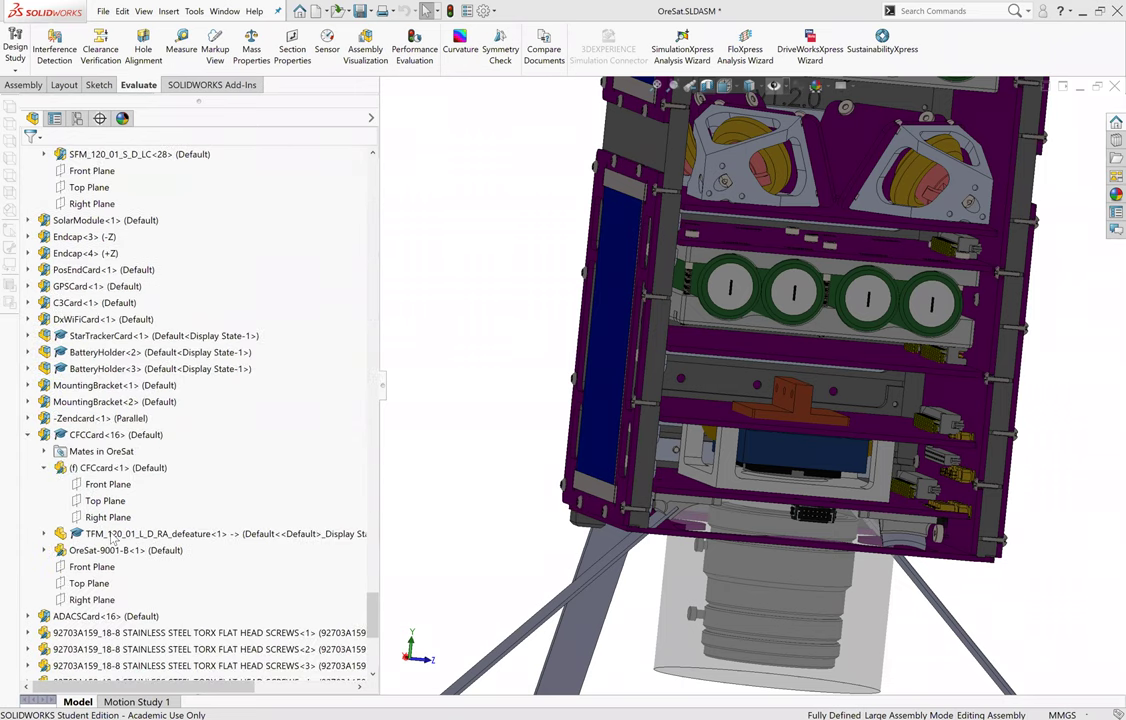
scroll(125, 548, "down", 10)
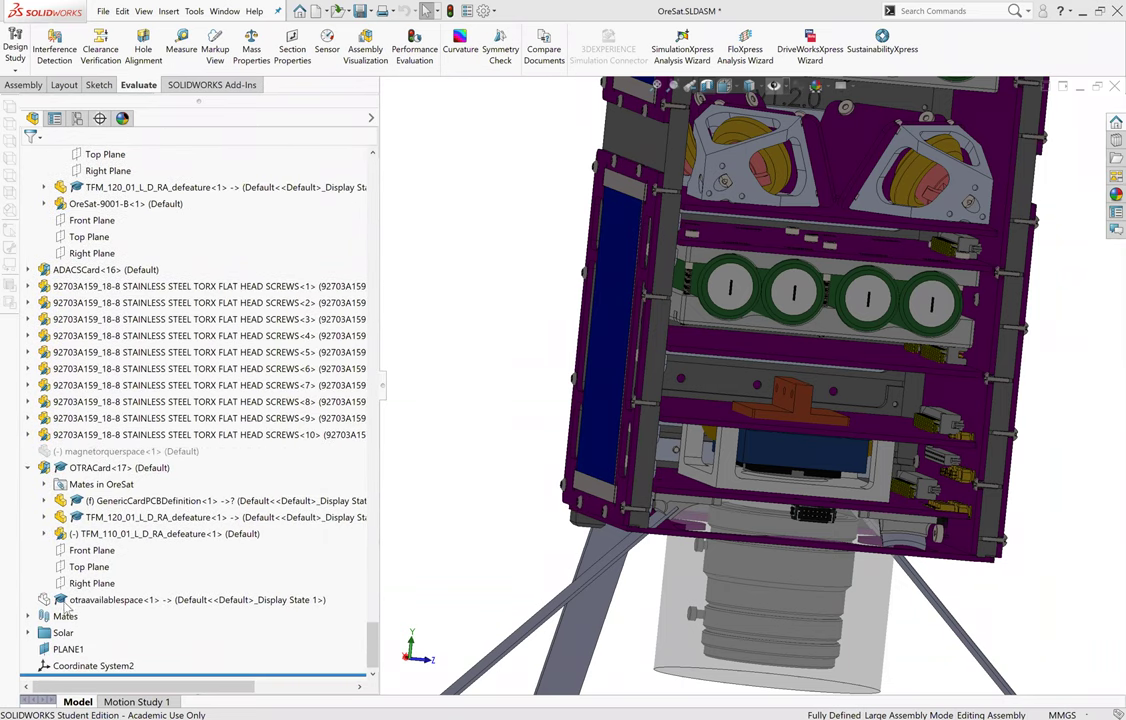
right_click(64, 601)
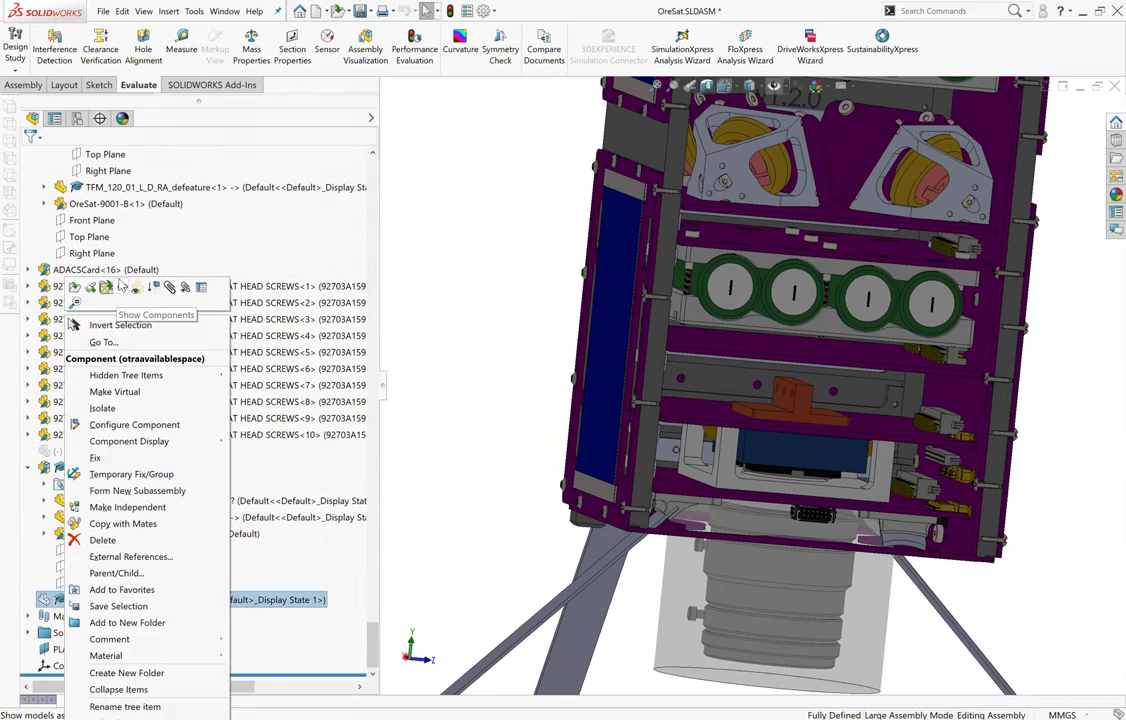
left_click(113, 285)
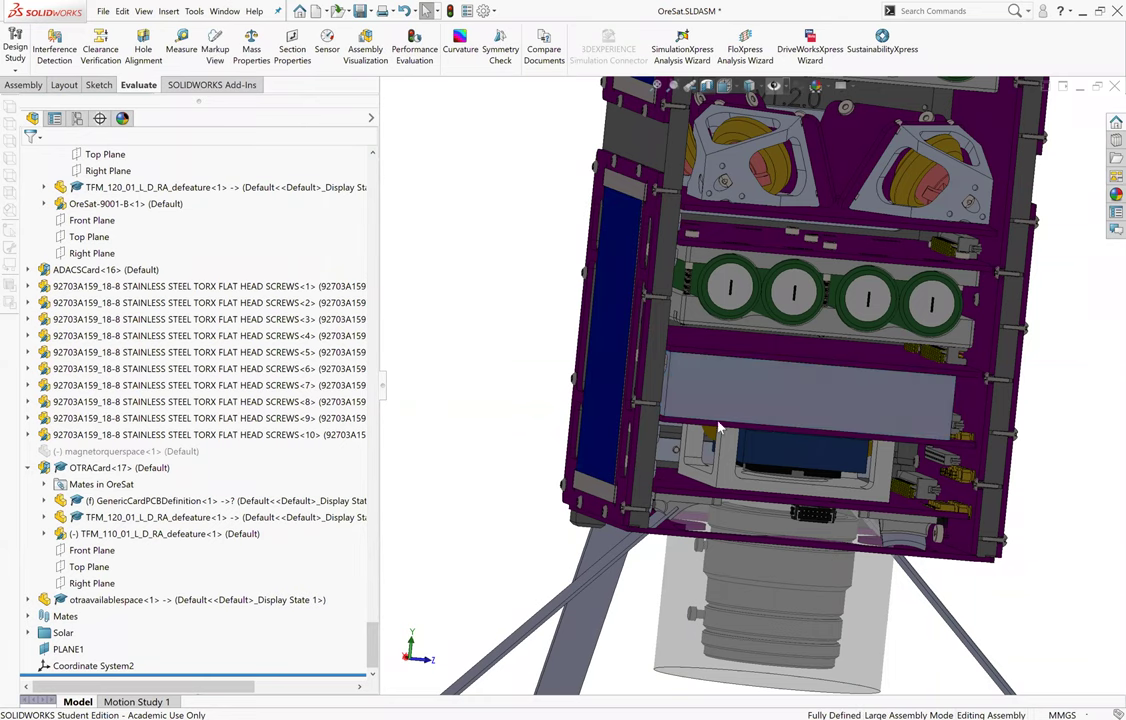
Replace the current section view with a zonal one referenced to the solar panel face at an offset of -55 mm.
scroll(764, 366, "down", 6)
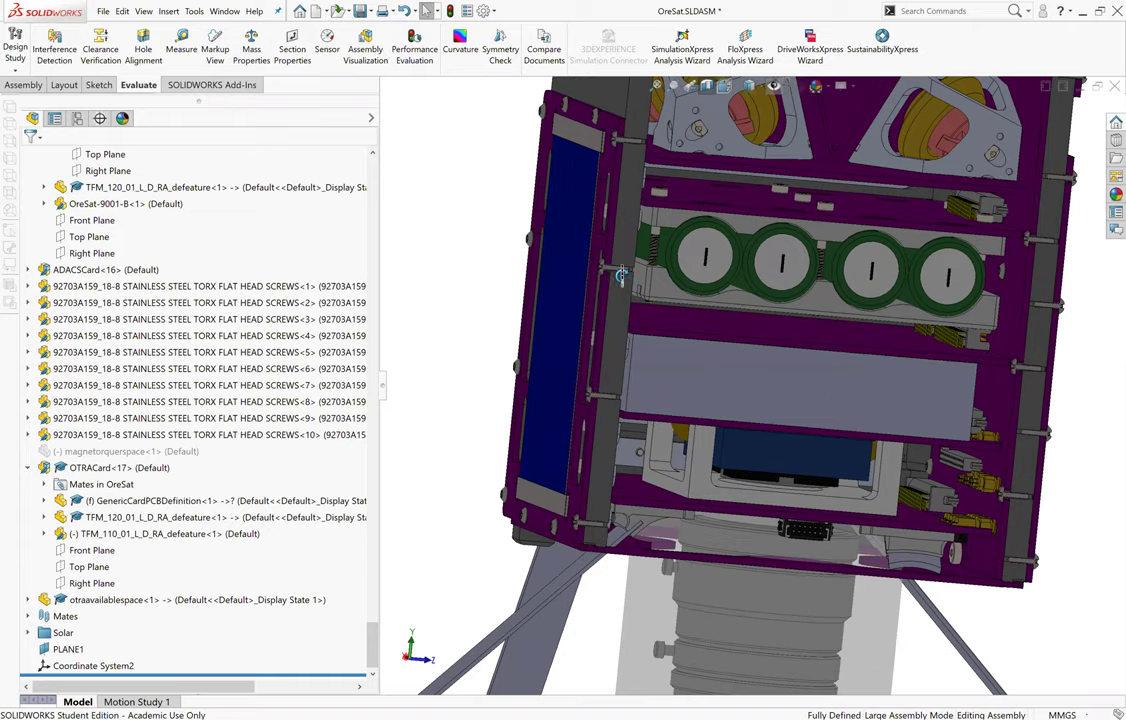
middle_click_drag(757, 312, 706, 107)
scroll(706, 107, "up", 4)
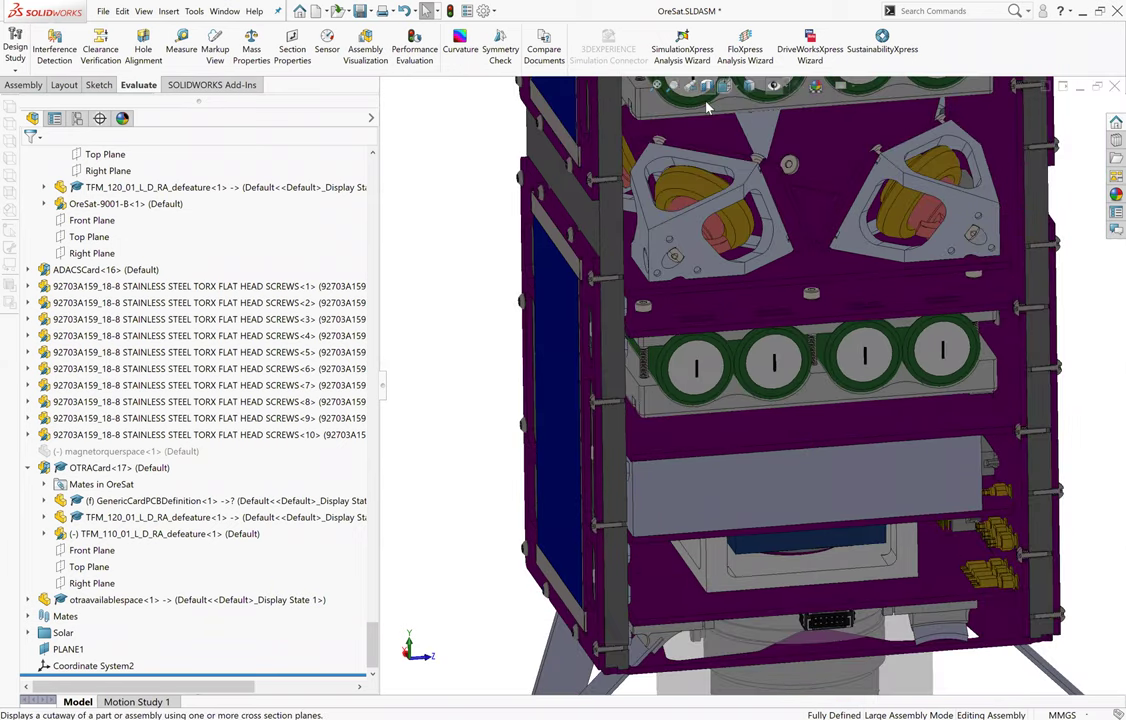
left_click(706, 87)
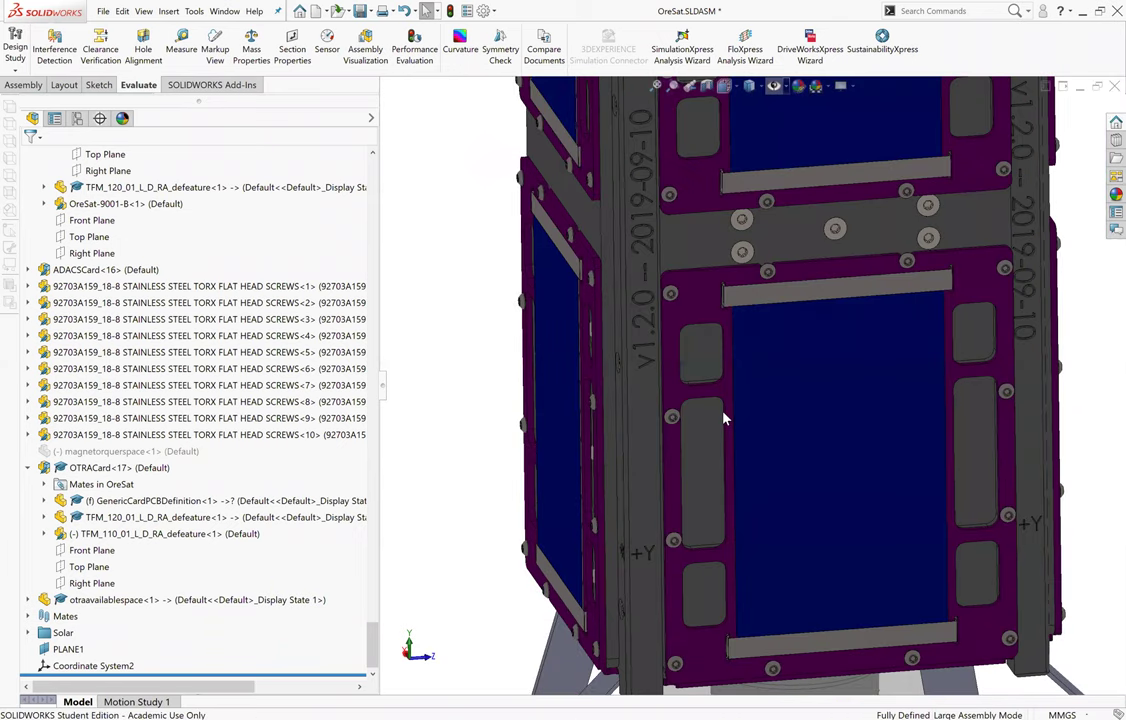
left_click(783, 107)
left_click(706, 87)
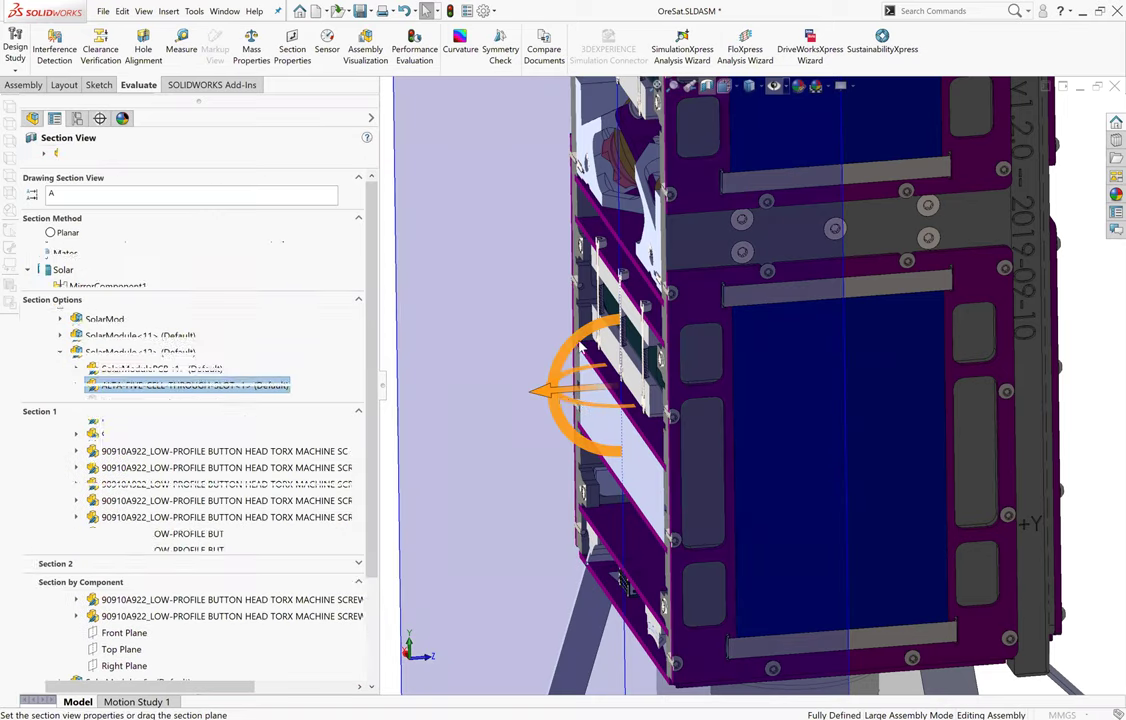
left_click_drag(541, 383, 741, 390)
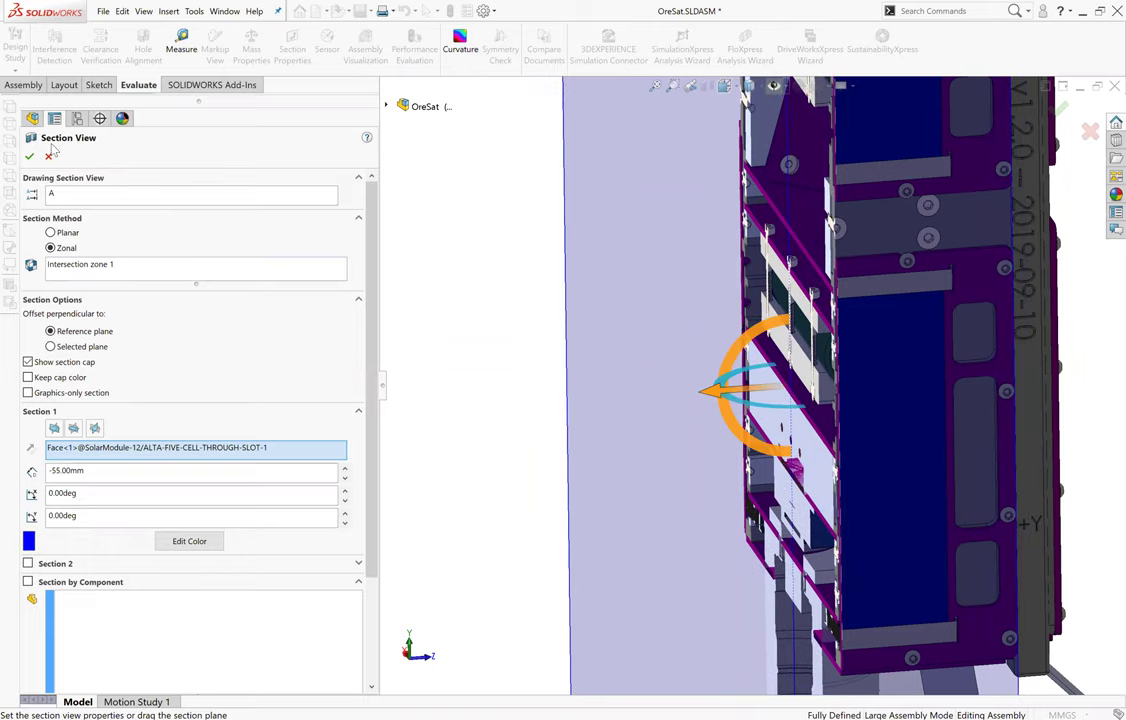
left_click(31, 157)
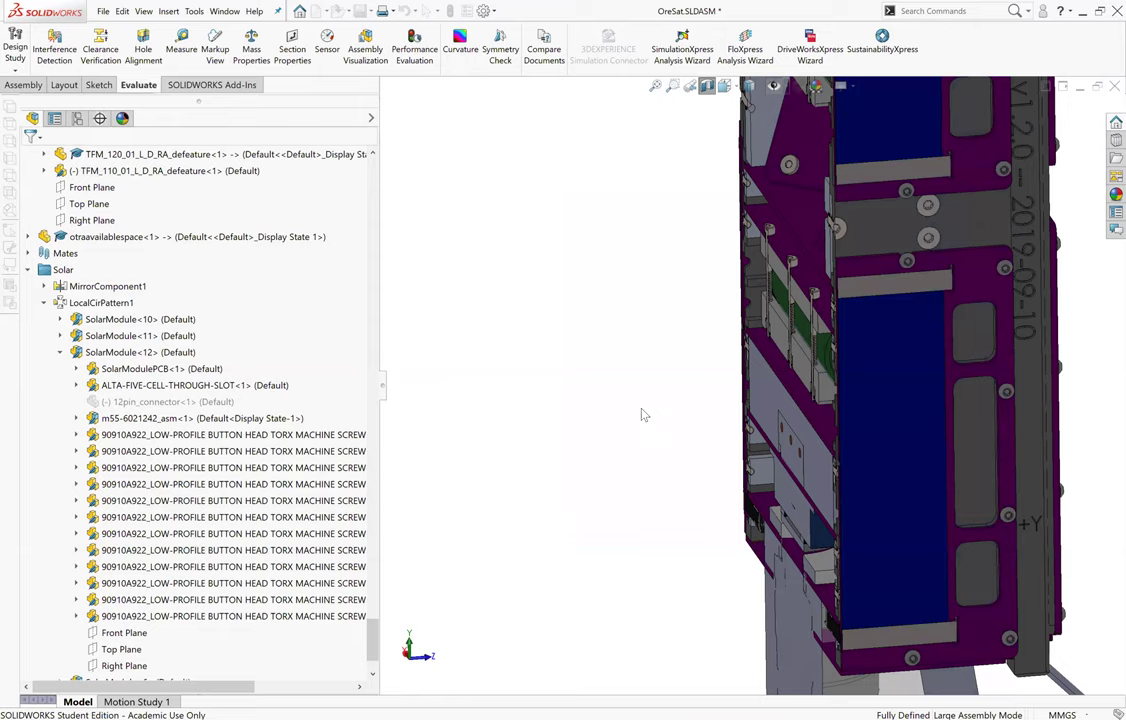
Examine the fit between the otraavailablespace block and the orange bracket in the sectioned assembly.
middle_click_drag(829, 466, 626, 480)
scroll(515, 442, "down", 4)
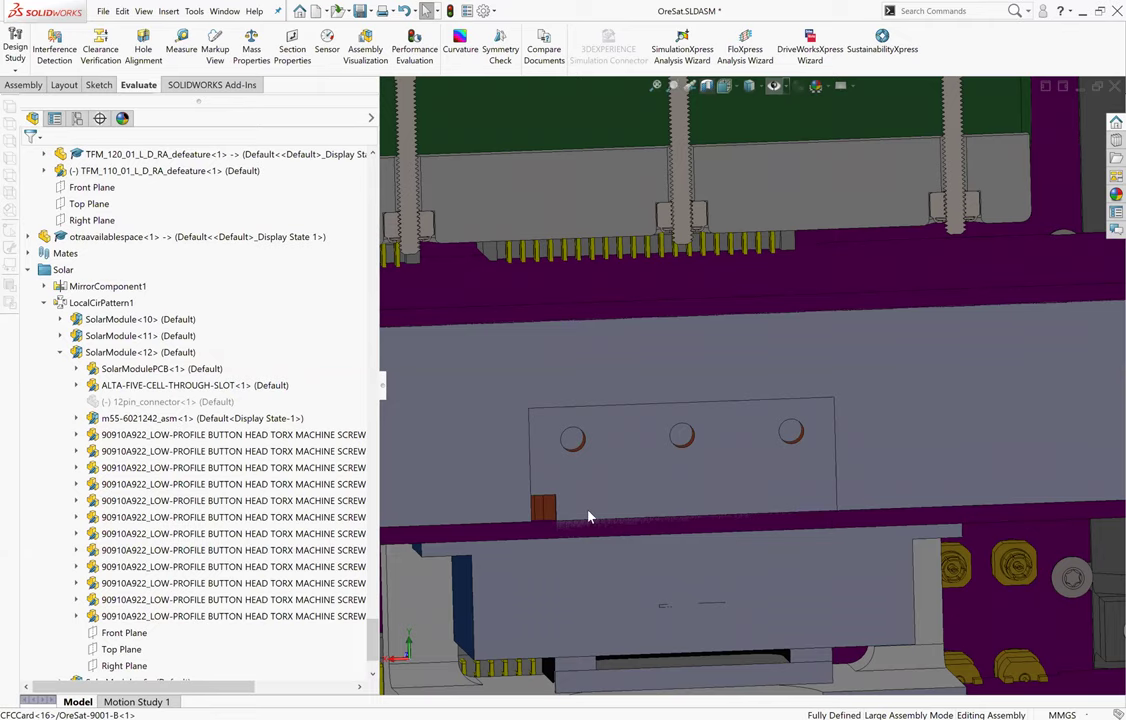
scroll(740, 533, "up", 5)
scroll(689, 516, "up", 3)
middle_click_drag(689, 516, 797, 410)
left_click(797, 410)
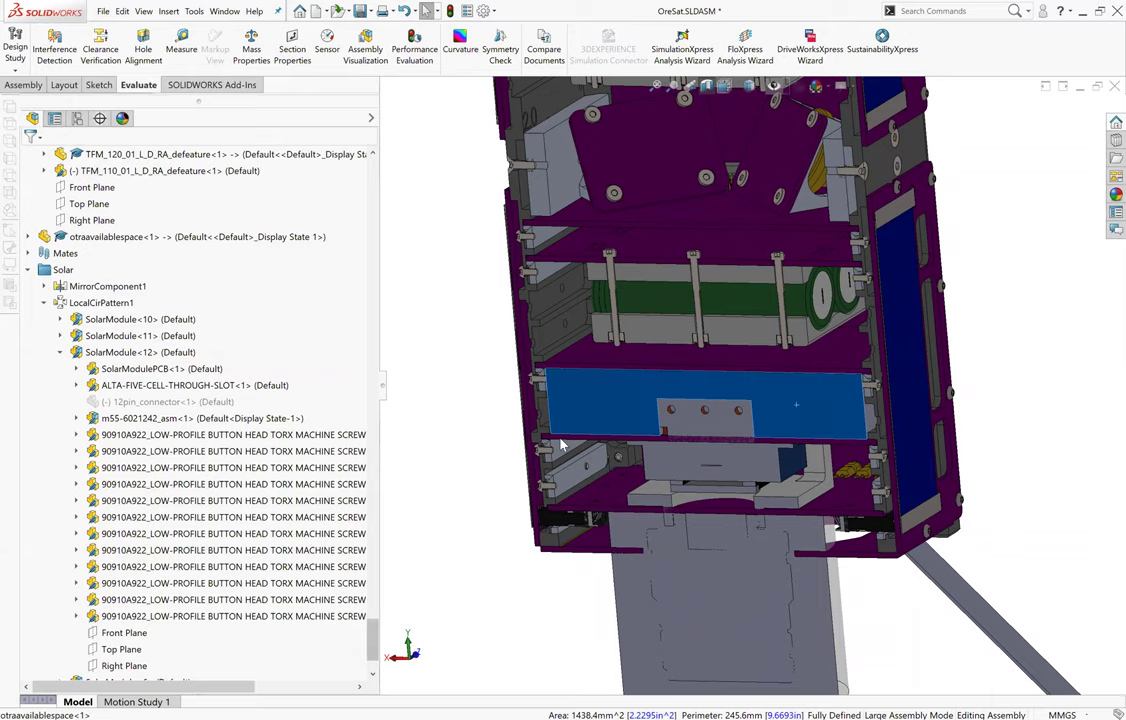
Orient the view square to the OreSat assembly's Front Plane.
scroll(232, 443, "up", 1)
scroll(232, 443, "up", 11)
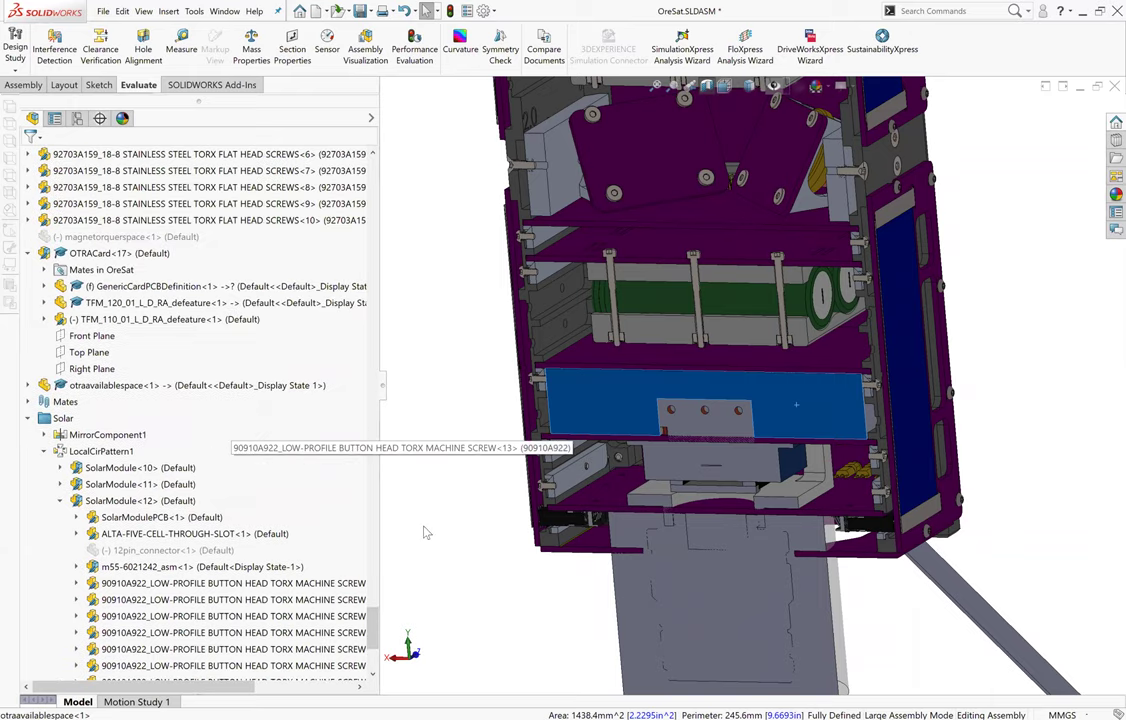
scroll(88, 201, "up", 20)
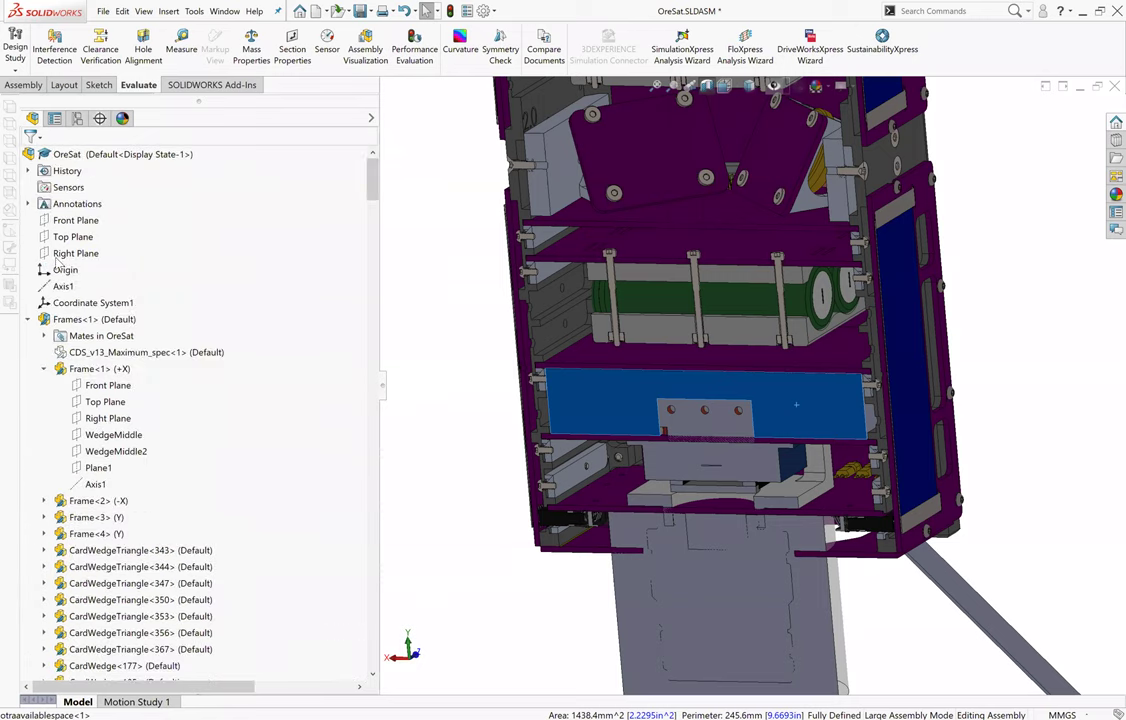
left_click(60, 254)
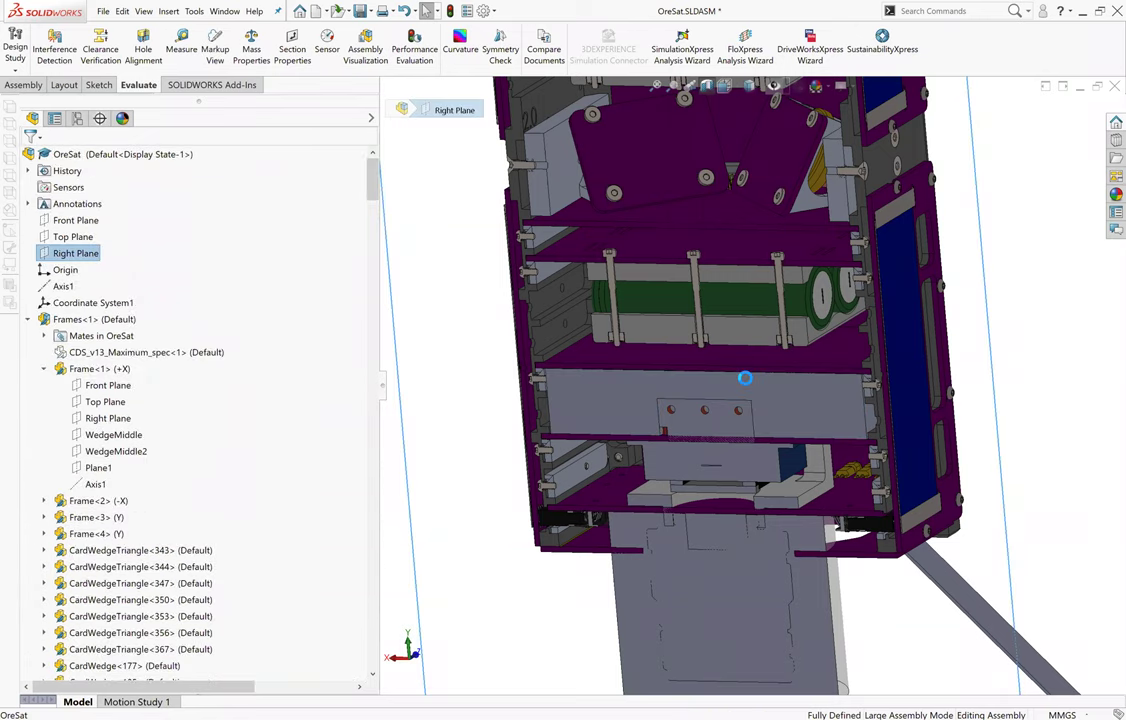
key("ctrl+2")
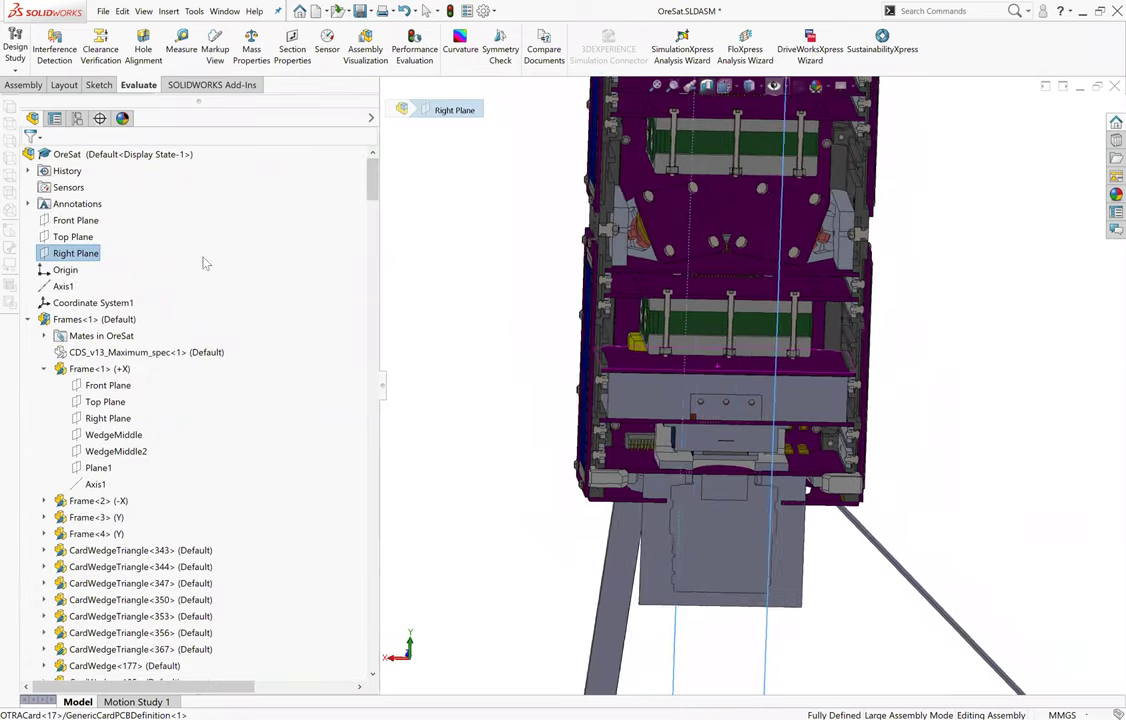
left_click(91, 220)
Suppress the OTRACard's coincident mate to the Front Plane in the OreSat assembly.
scroll(90, 230, "down", 5)
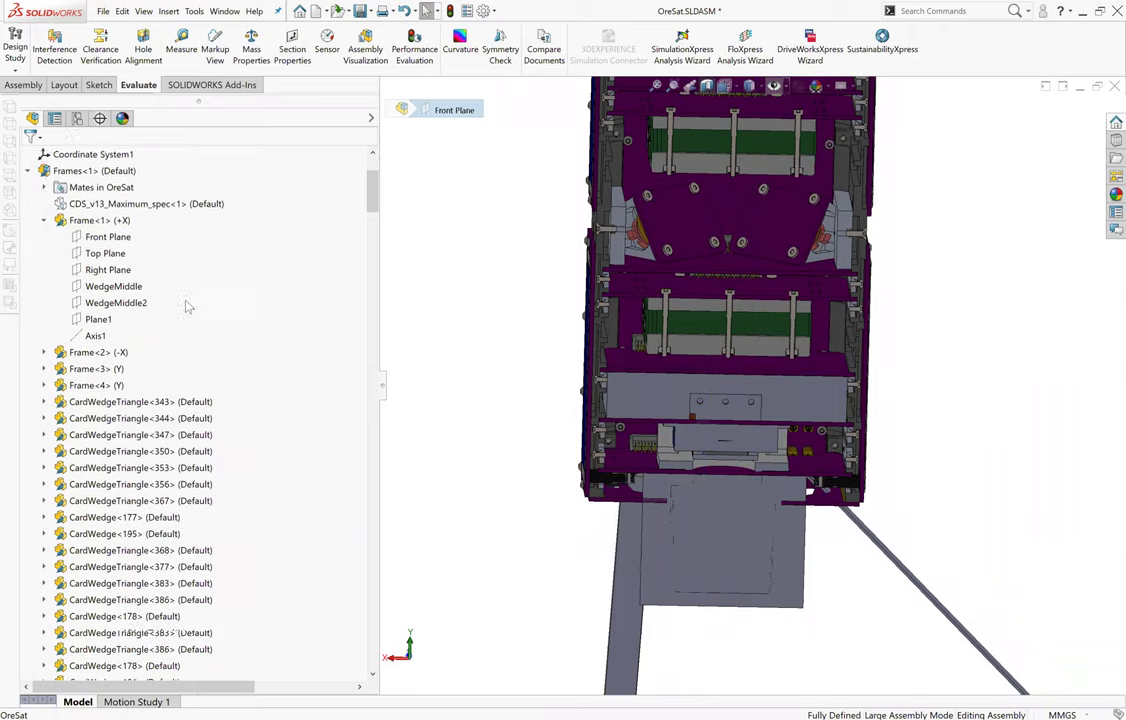
scroll(148, 473, "down", 15)
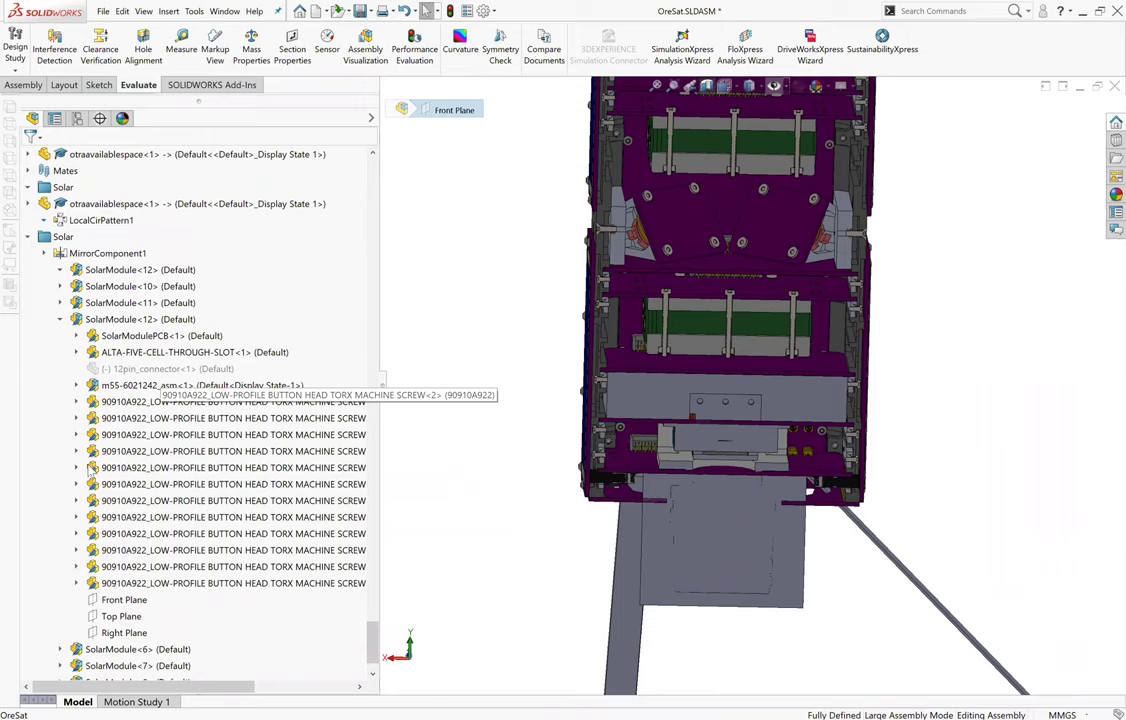
scroll(82, 414, "up", 7)
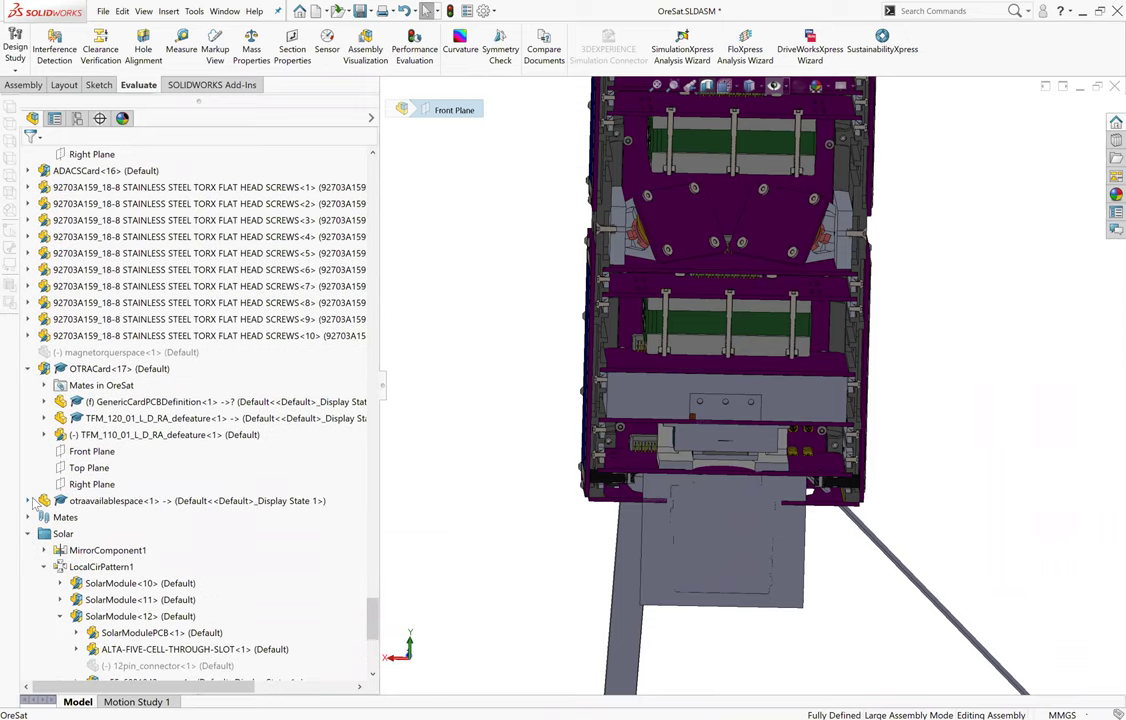
left_click(30, 500)
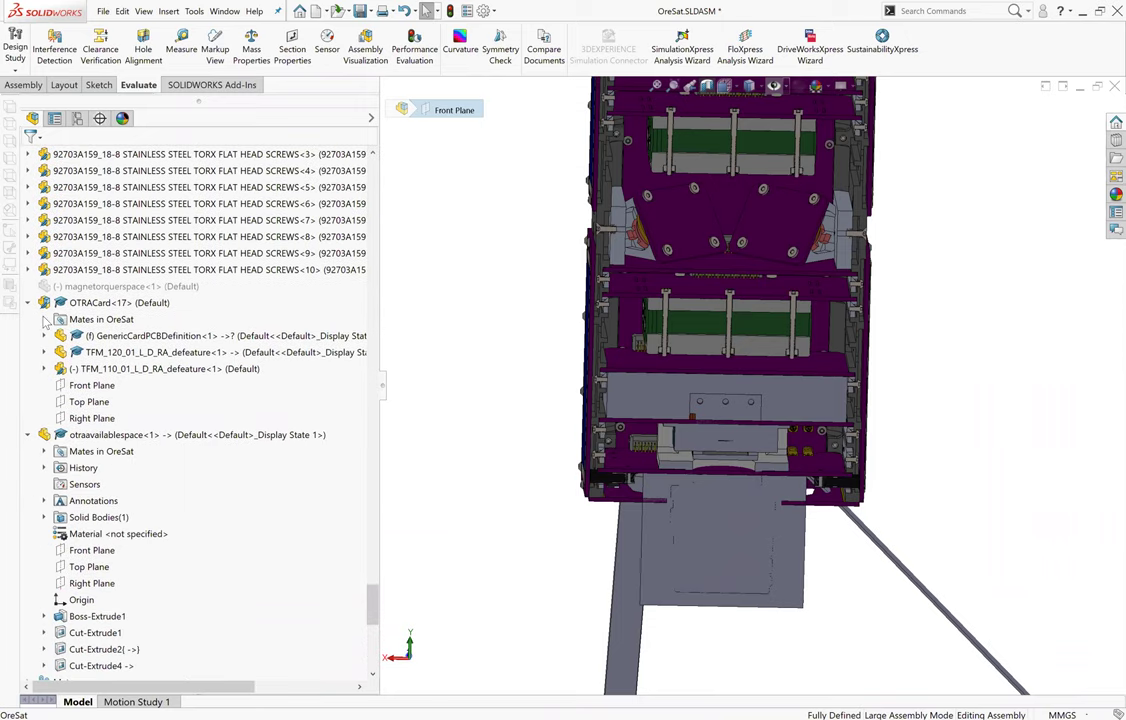
left_click(44, 319)
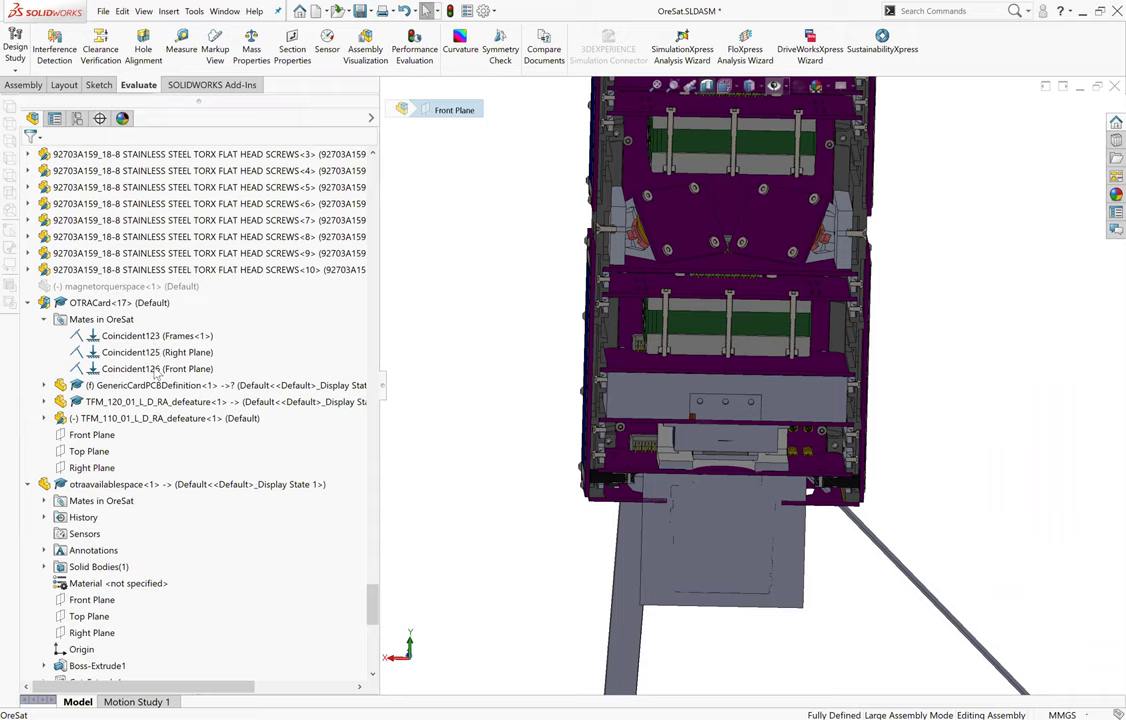
left_click(148, 368)
right_click(150, 368)
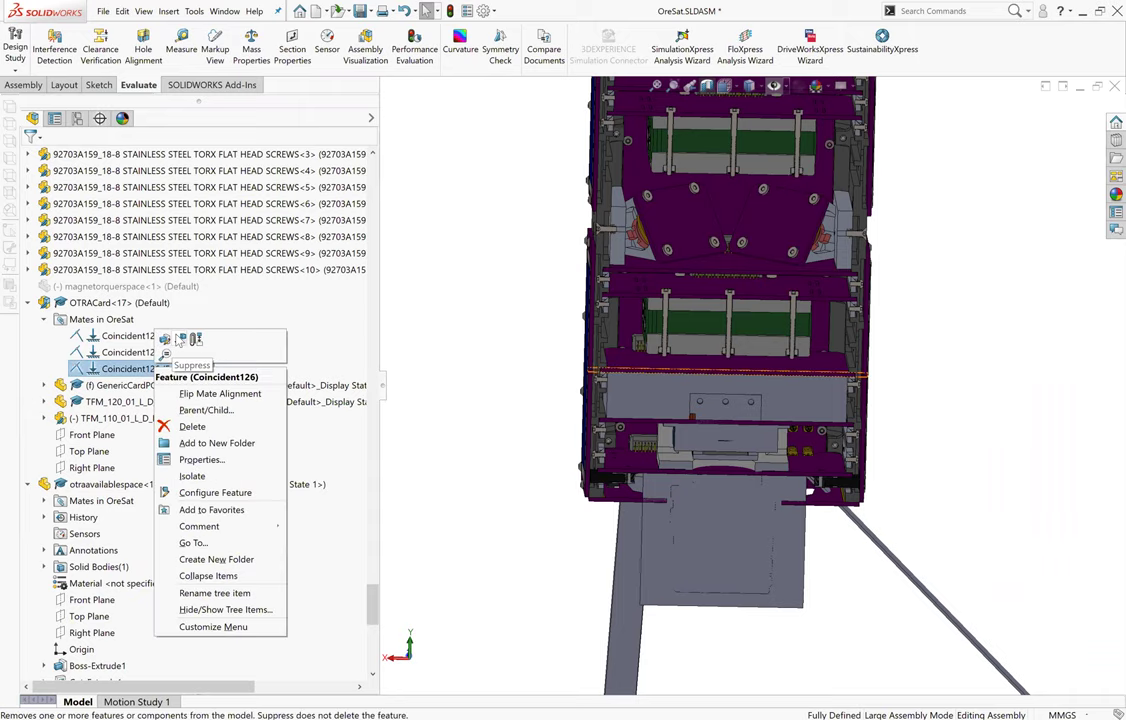
left_click(179, 340)
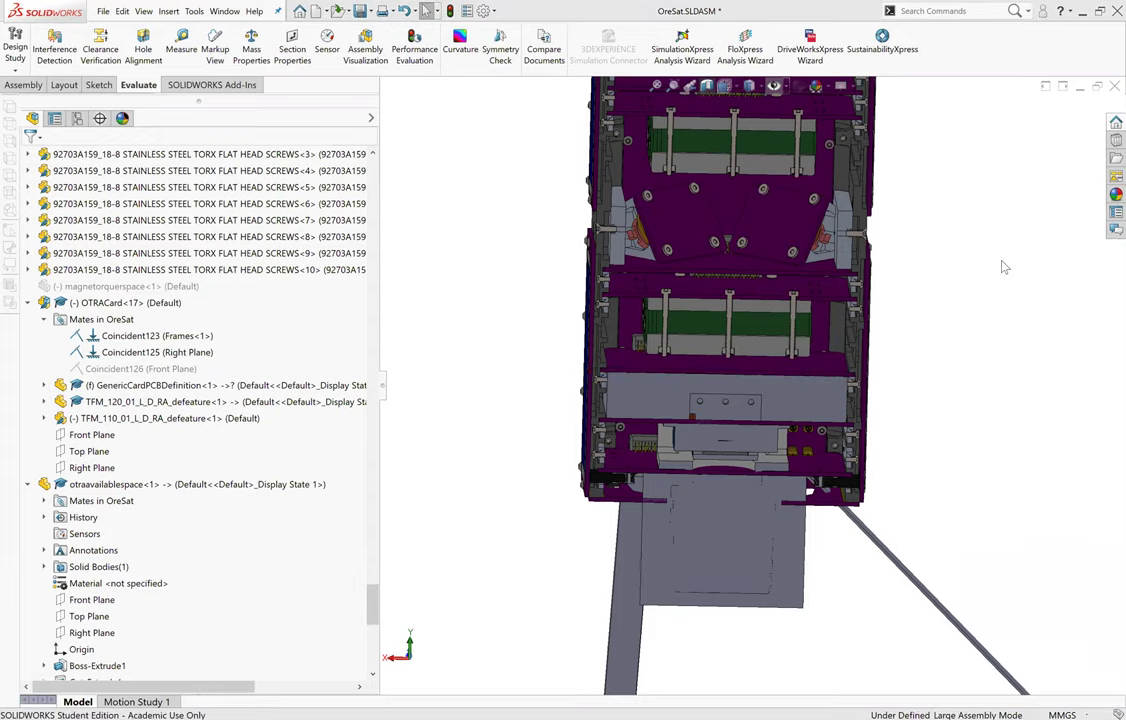
Inspect the OTRACard's coincident mate to the Right Plane alongside the otraavailablespace block.
left_click(792, 402)
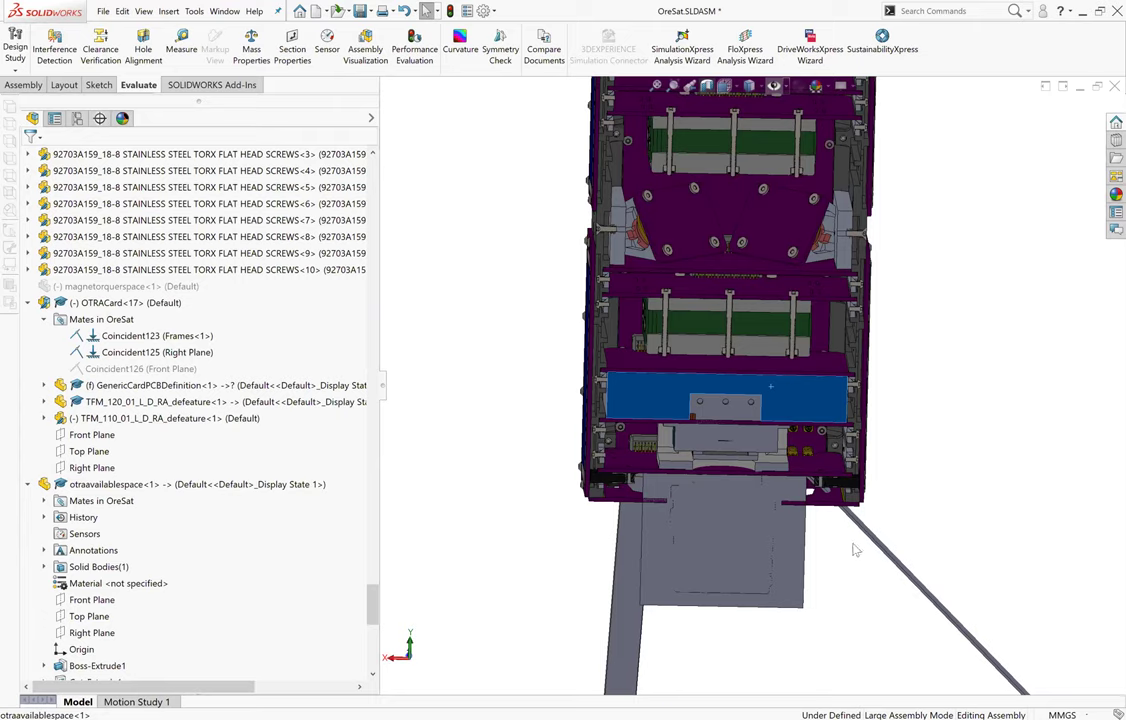
middle_click_drag(787, 408, 316, 402)
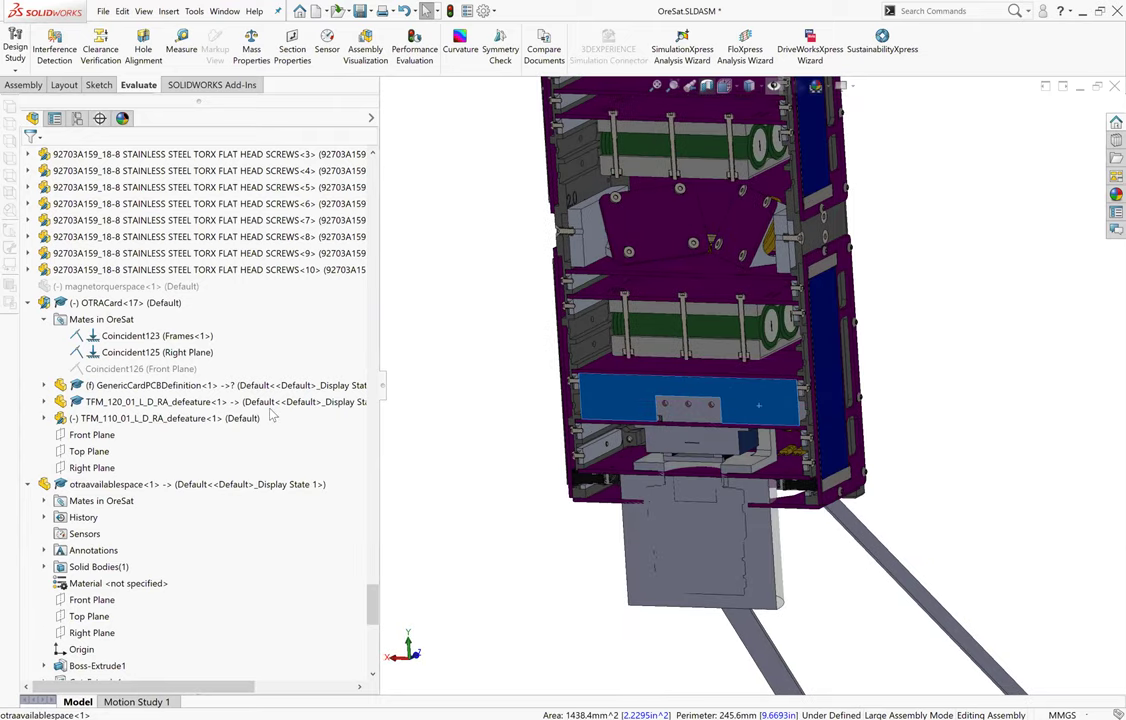
right_click(137, 357)
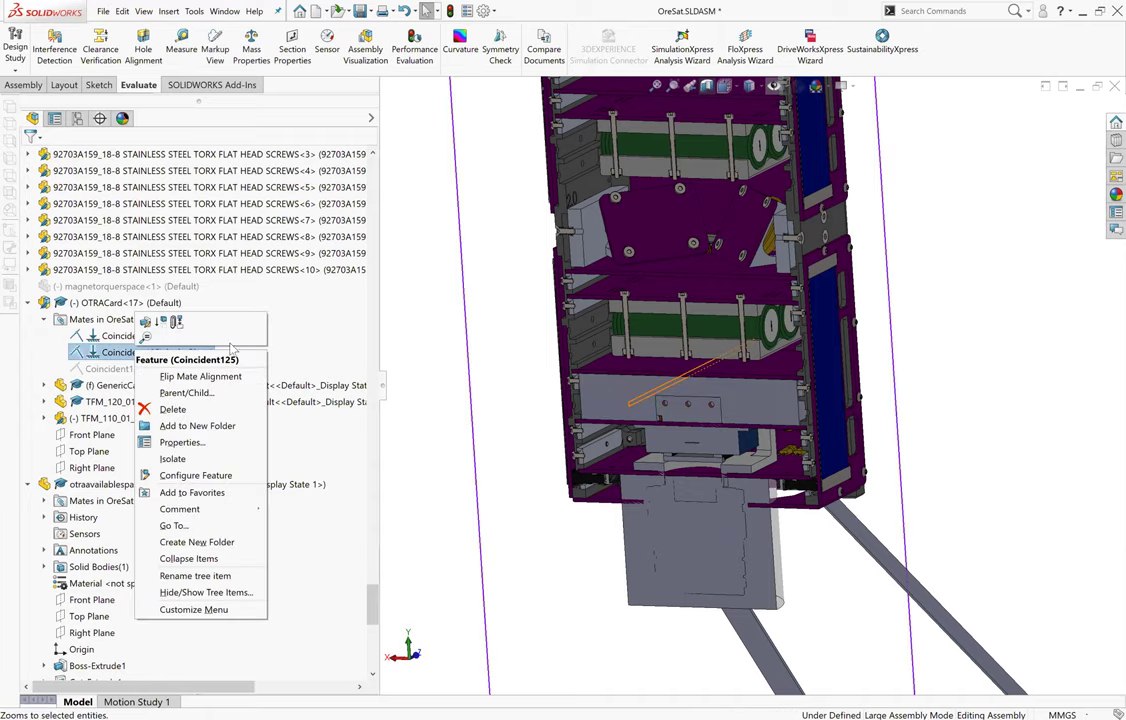
left_click(502, 417)
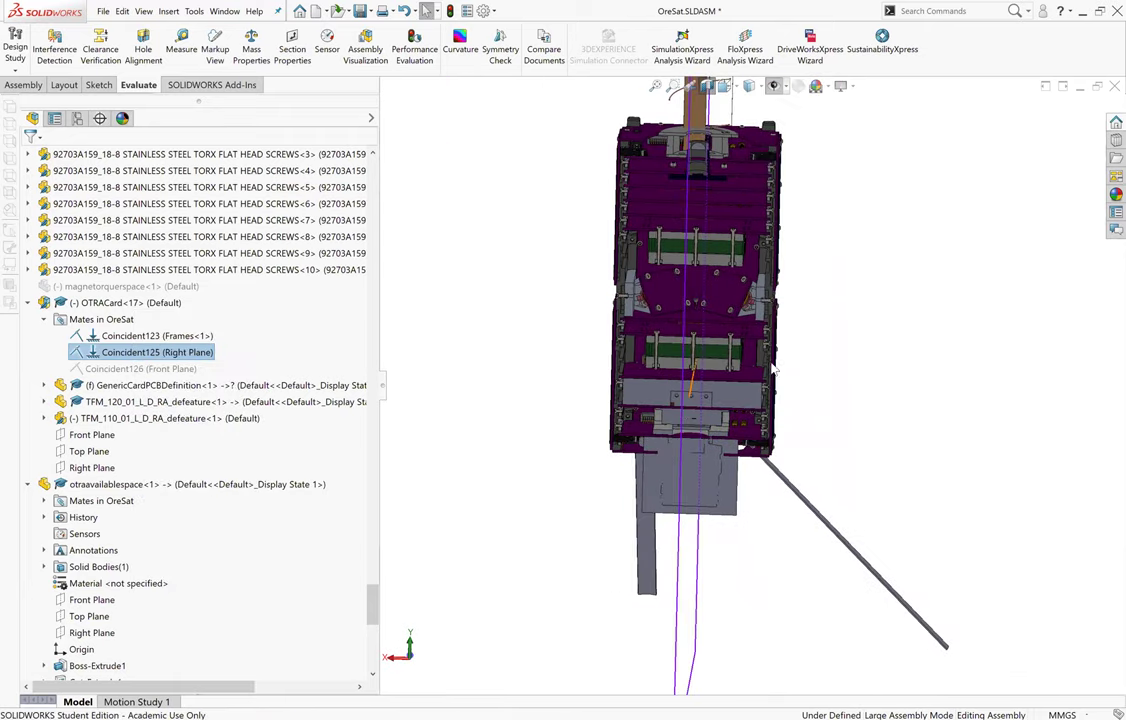
key("Escape")
Try to move the otraavailablespace block sideways within the sectioned assembly.
scroll(703, 449, "down", 10)
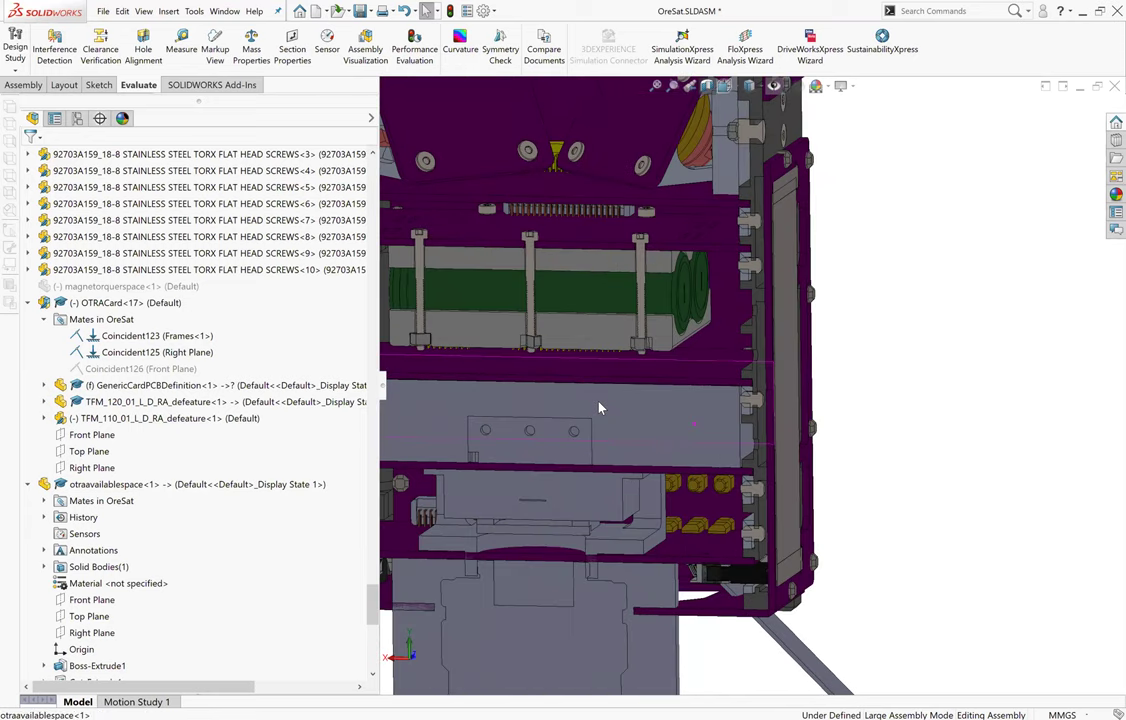
left_click_drag(572, 410, 640, 410)
scroll(643, 412, "up", 3)
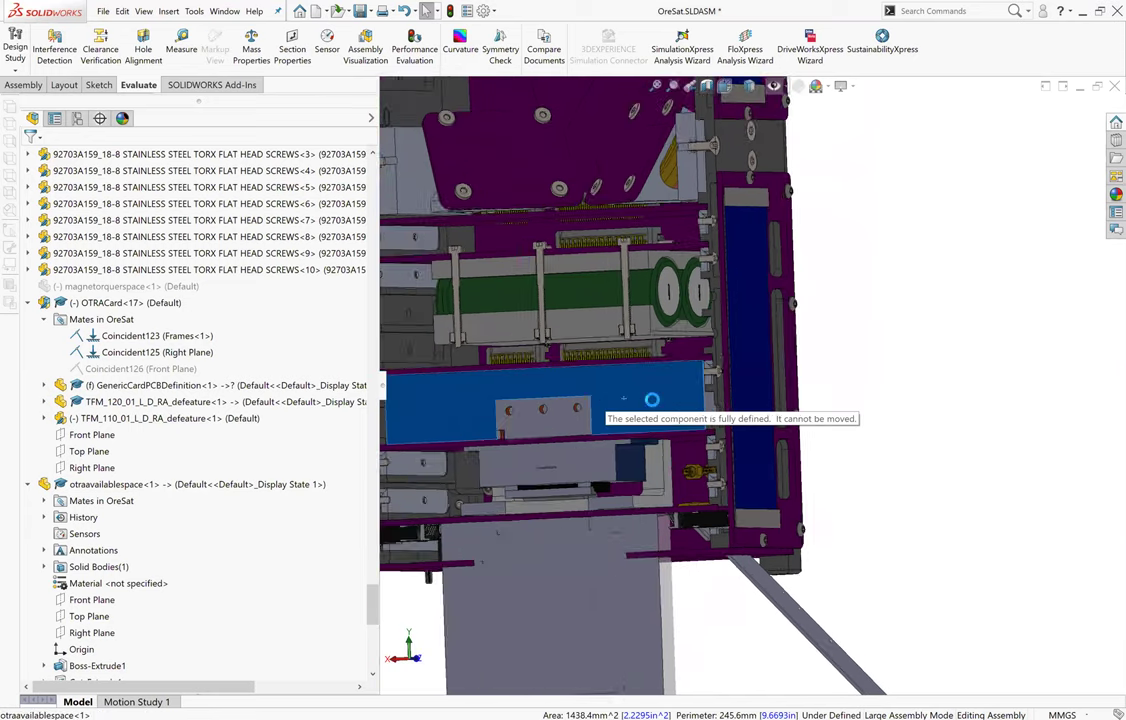
Examine the bracket holes in the otraavailablespace block and the connector pins and screw ends beneath the batteries above it.
scroll(615, 415, "down", 1)
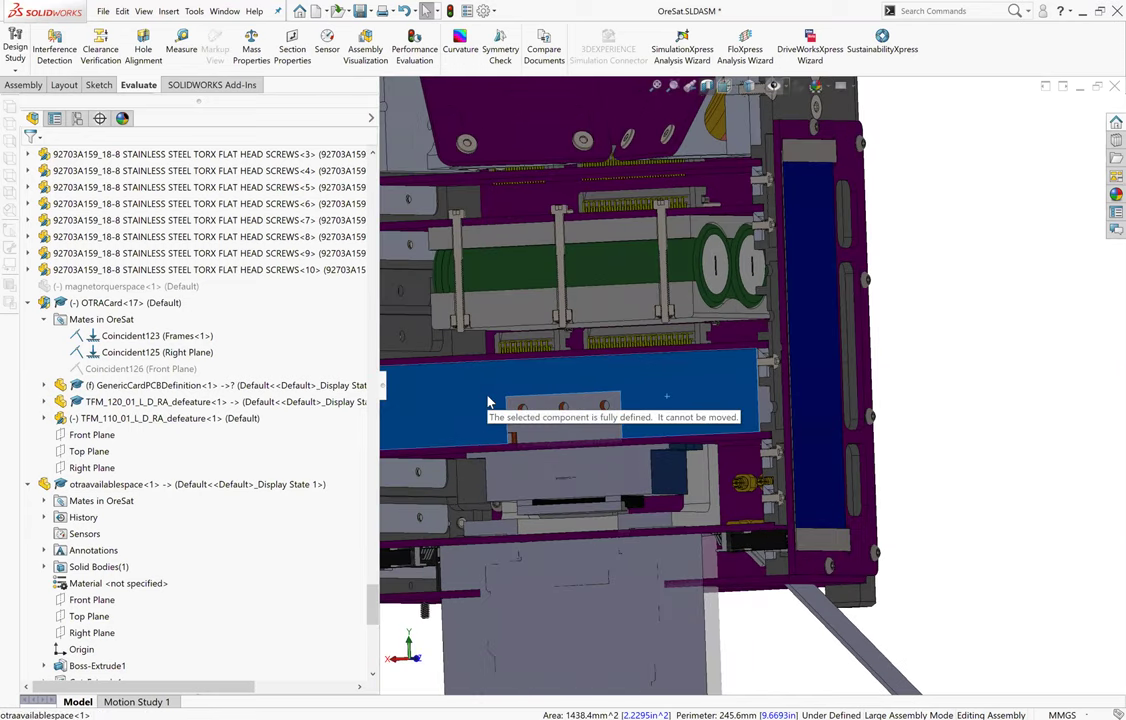
scroll(488, 402, "down", 2)
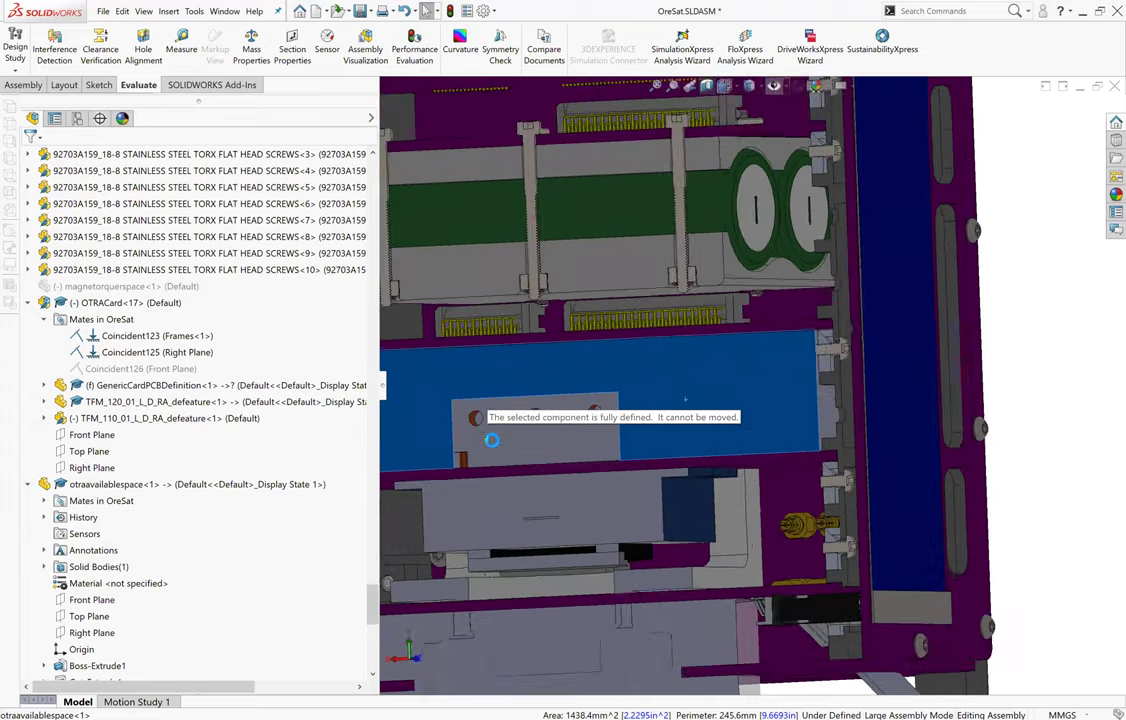
scroll(492, 440, "down", 4)
middle_click_drag(565, 432, 682, 402)
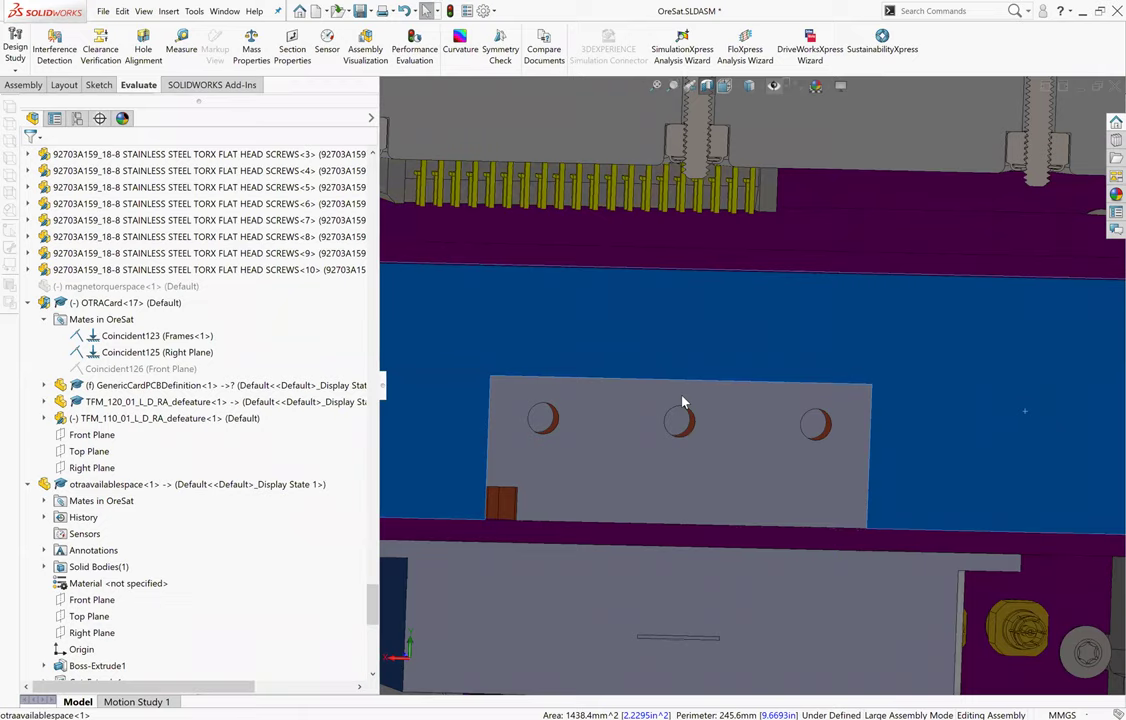
scroll(678, 396, "up", 4)
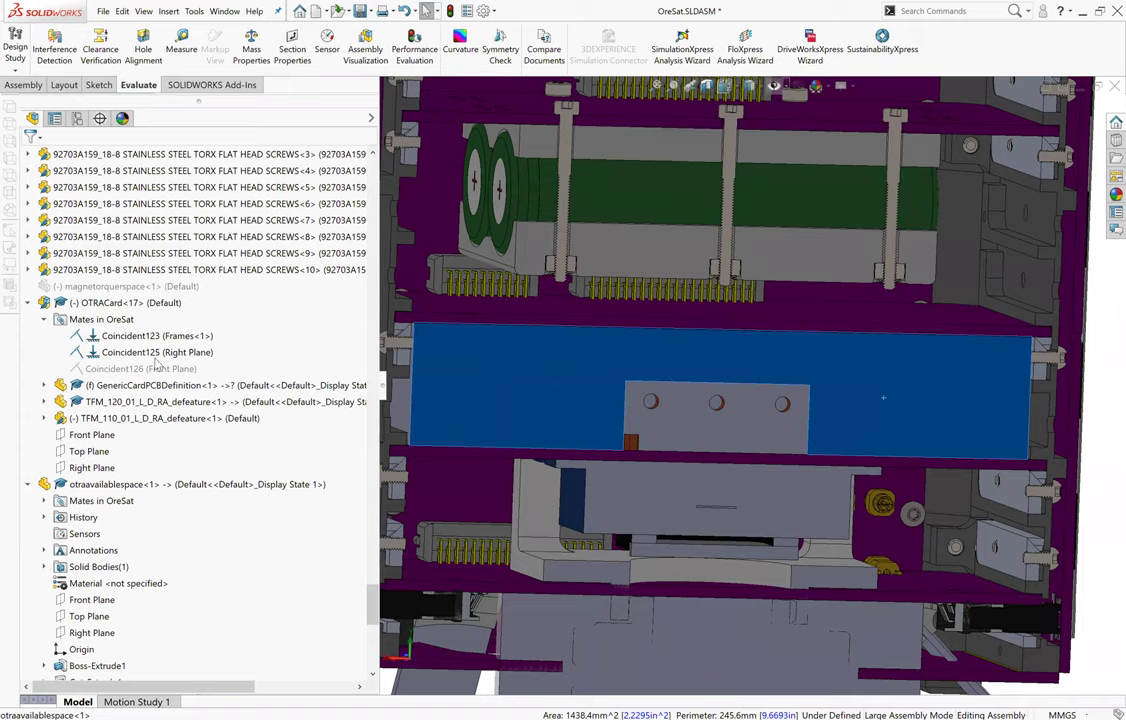
scroll(714, 396, "up", 2)
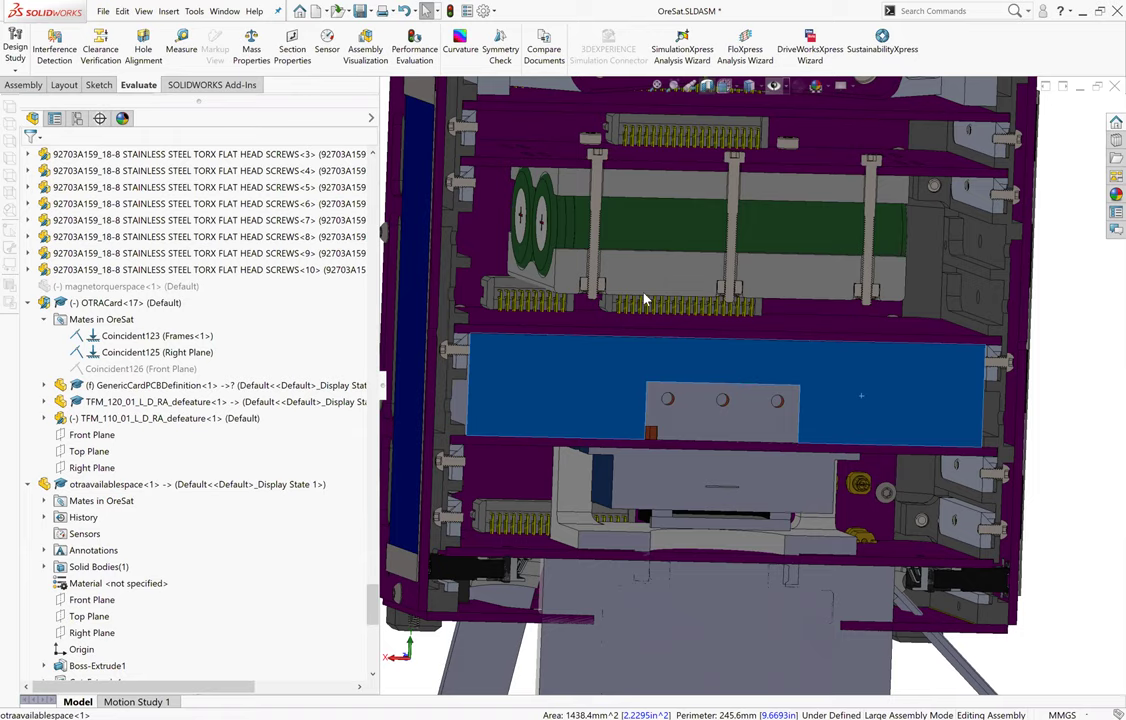
scroll(614, 298, "down", 6)
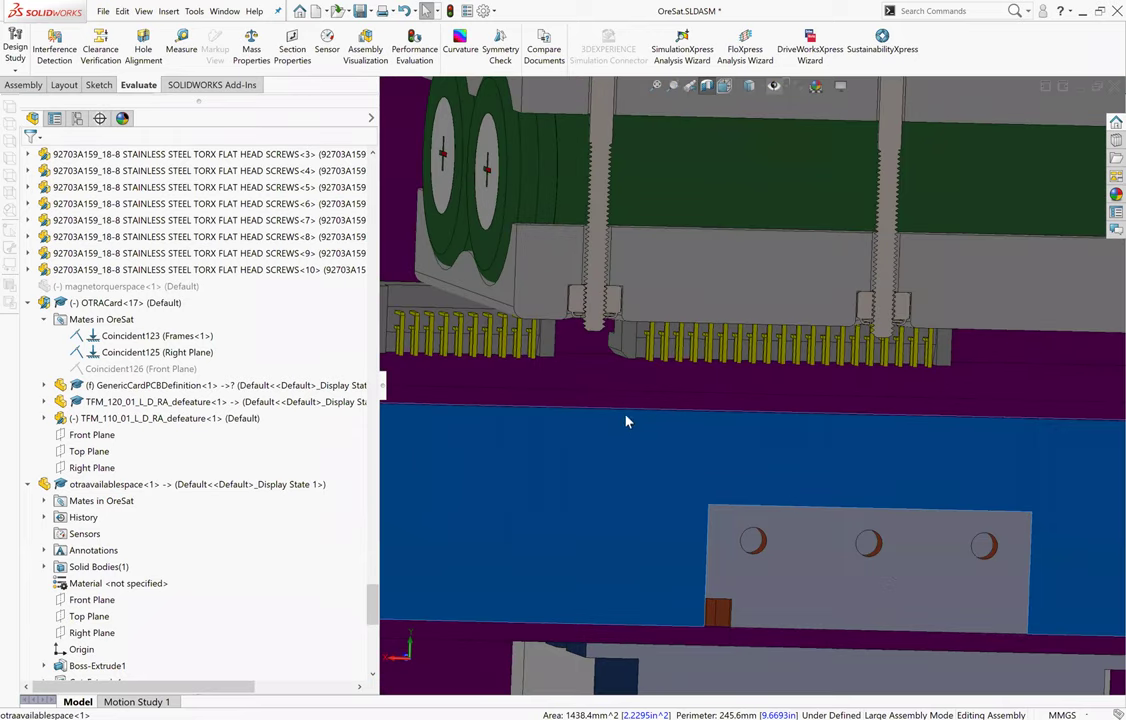
scroll(658, 398, "down", 2)
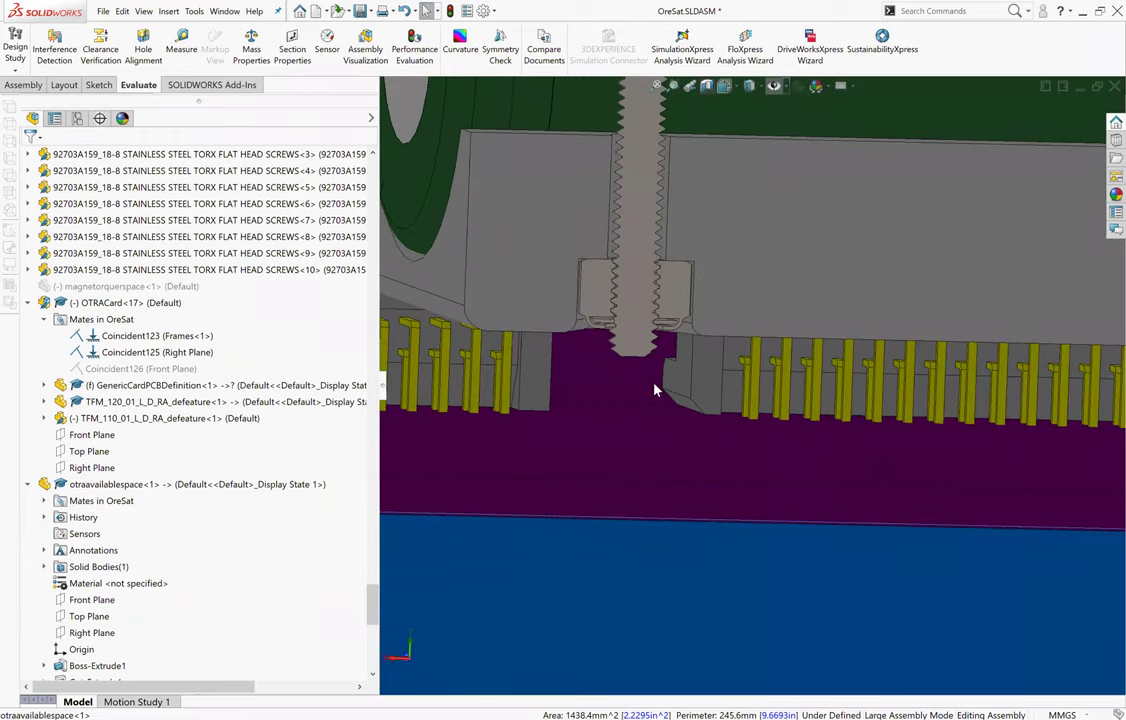
scroll(790, 560, "up", 6)
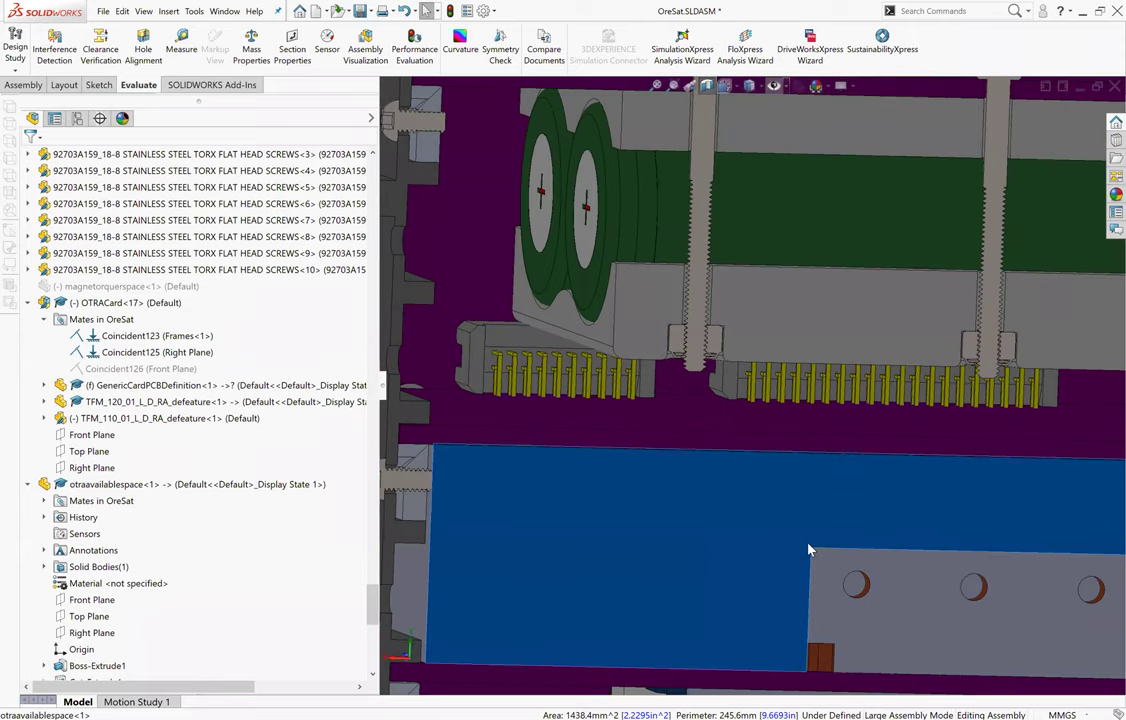
Examine from both sides how the otraavailablespace block sits between the battery card and the card below it.
middle_click_drag(790, 568, 890, 380)
left_click(890, 380)
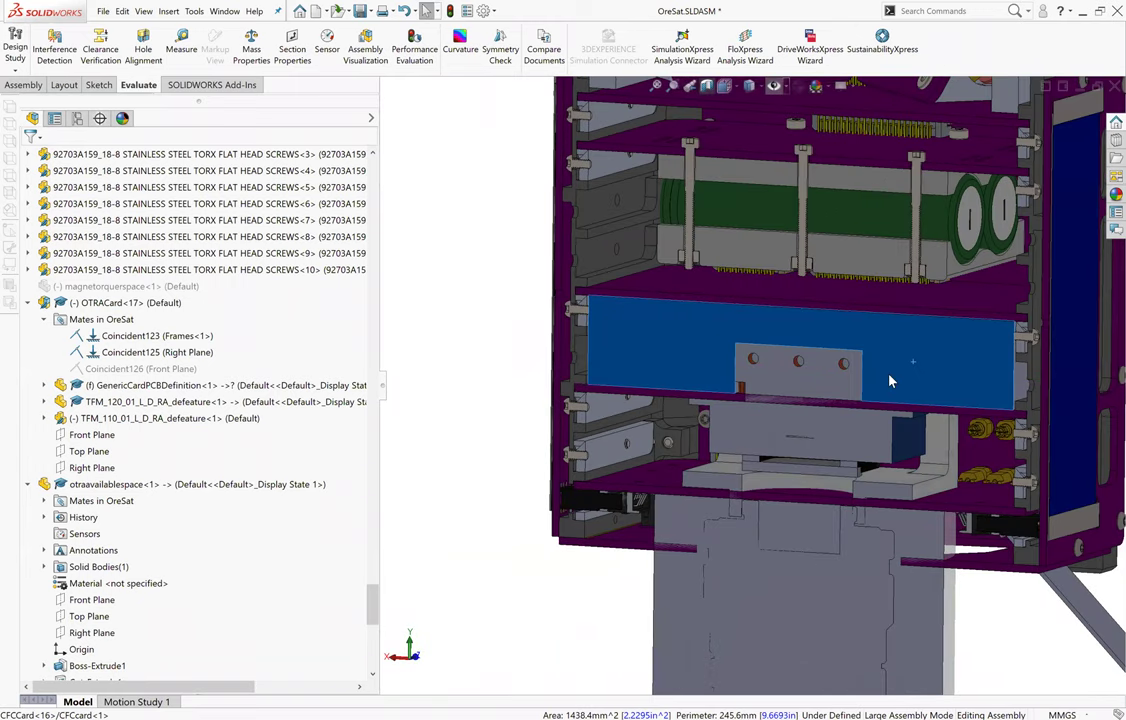
scroll(780, 400, "up", 3)
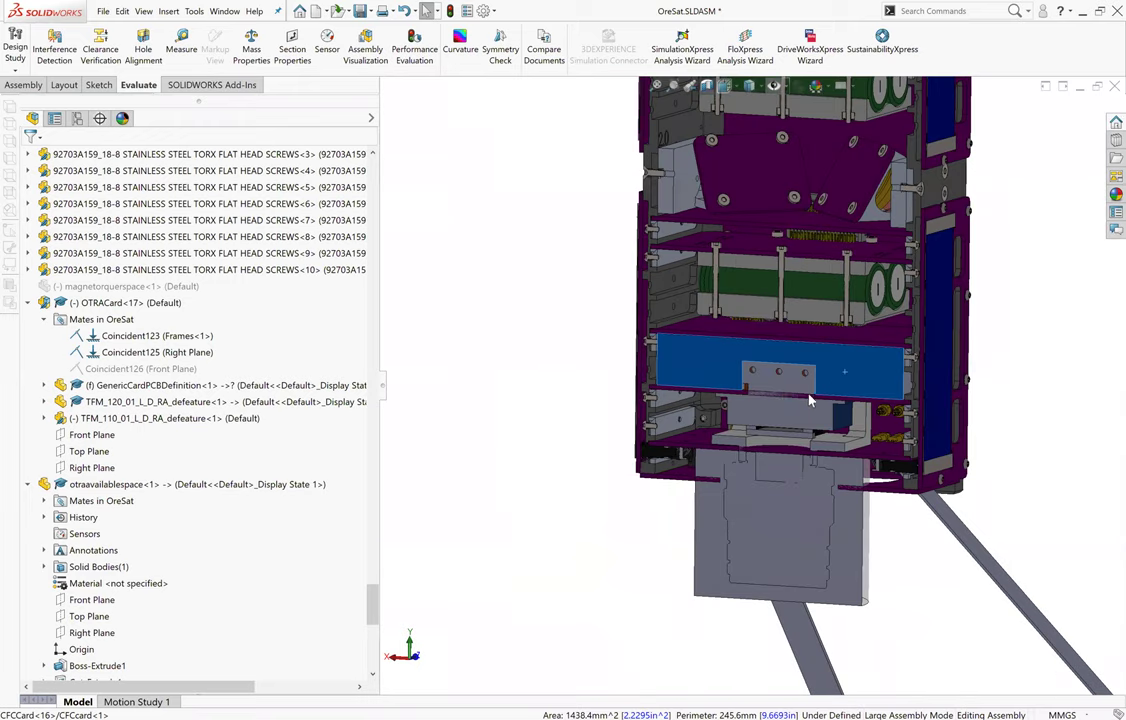
scroll(731, 515, "down", 3)
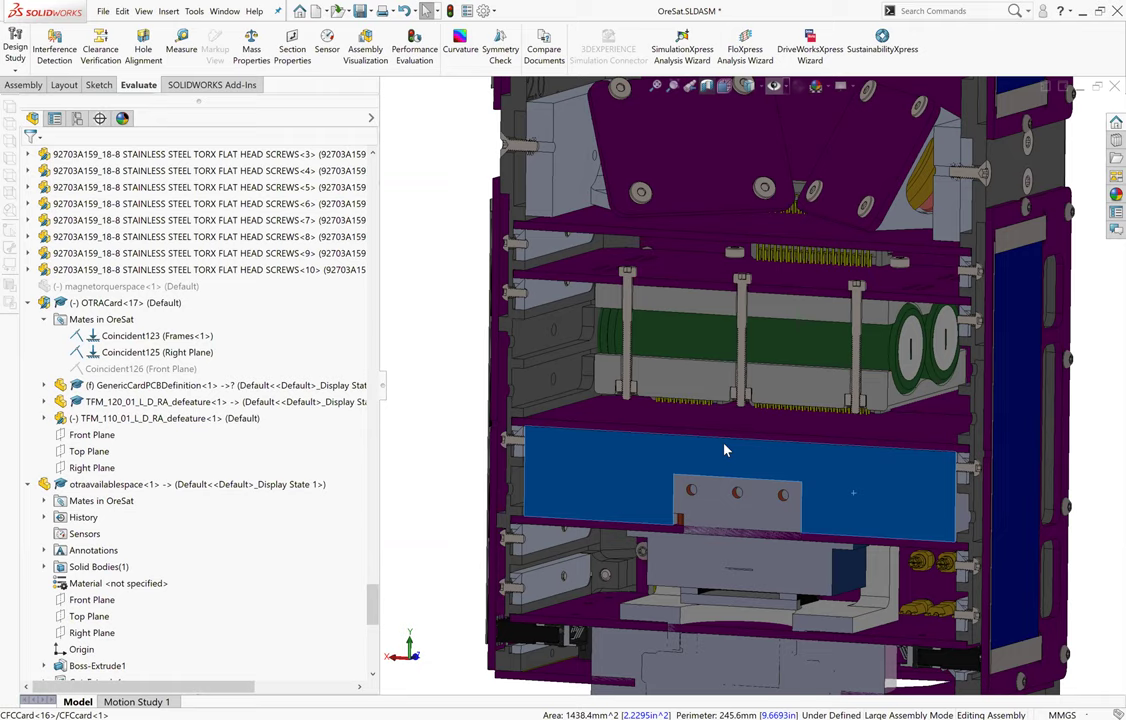
middle_click_drag(726, 450, 772, 455)
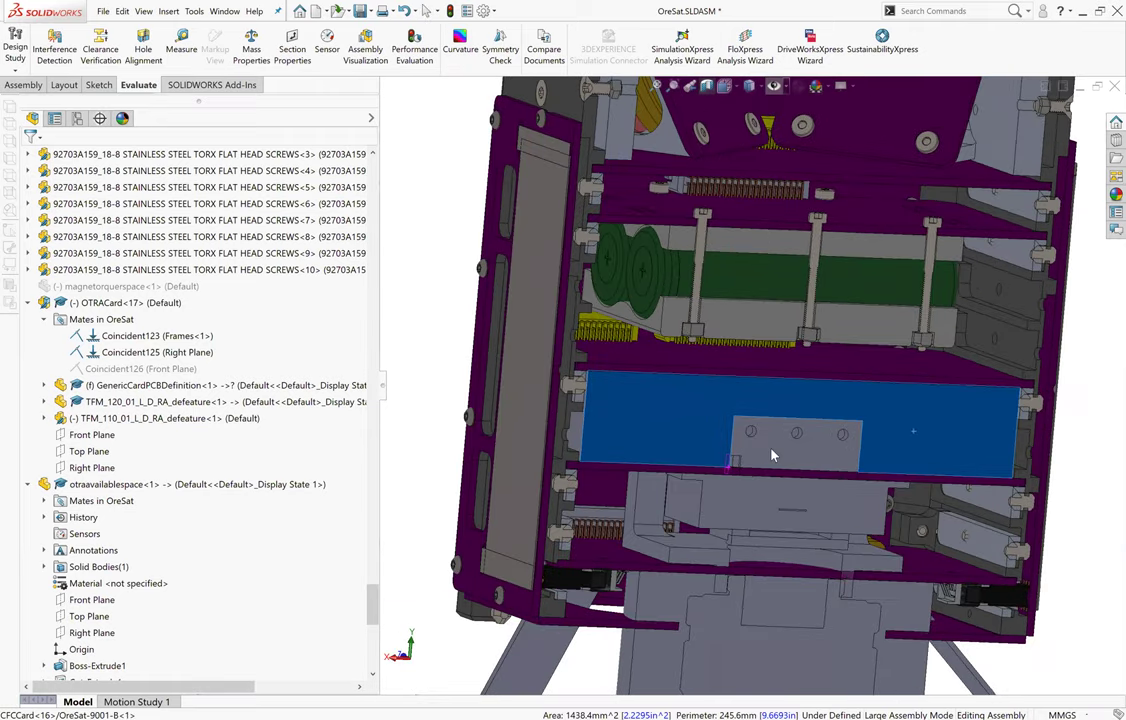
key("ctrl+8")
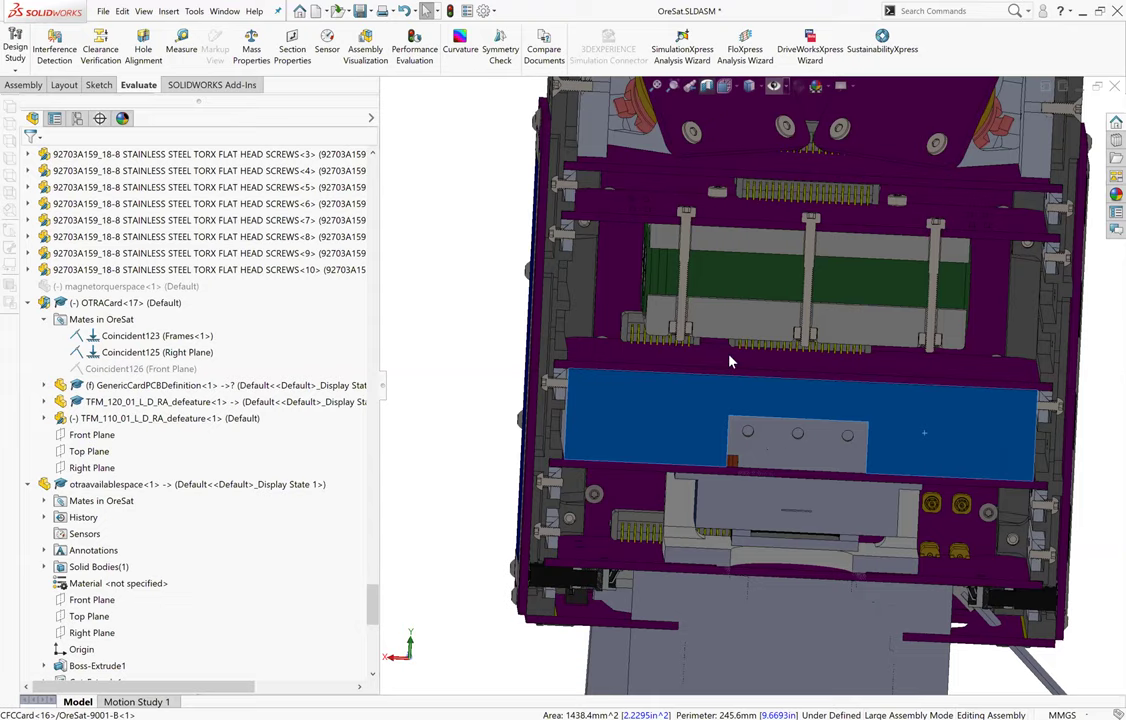
scroll(790, 446, "down", 3)
scroll(802, 447, "up", 3)
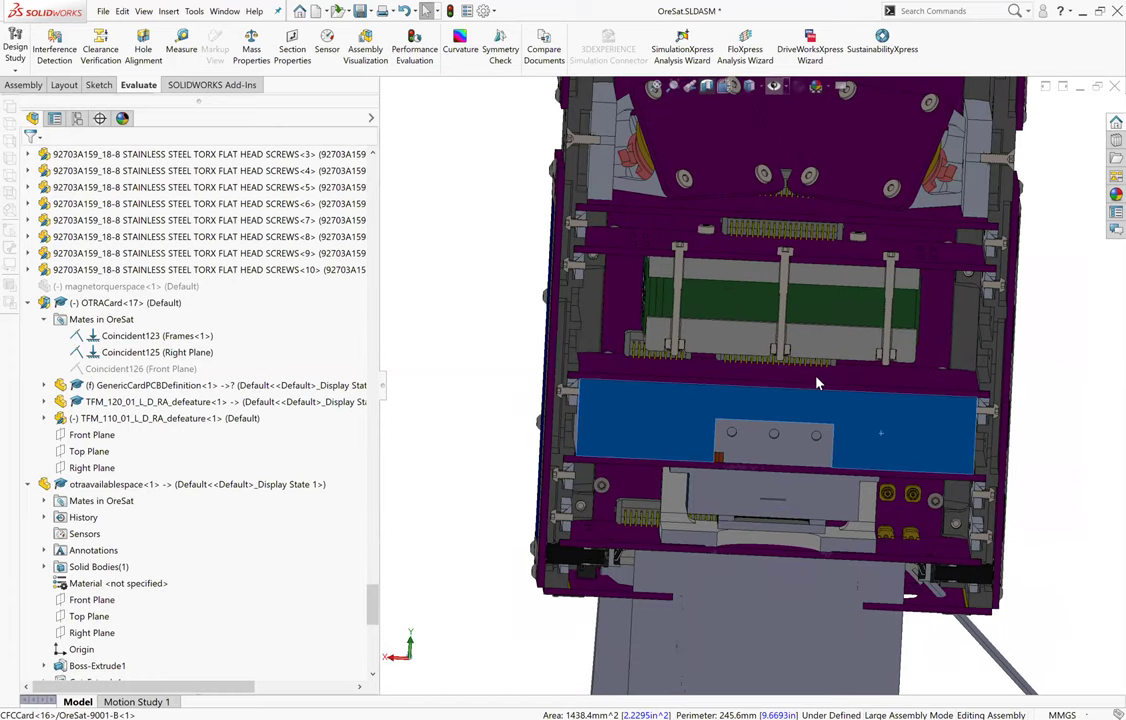
scroll(745, 360, "down", 2)
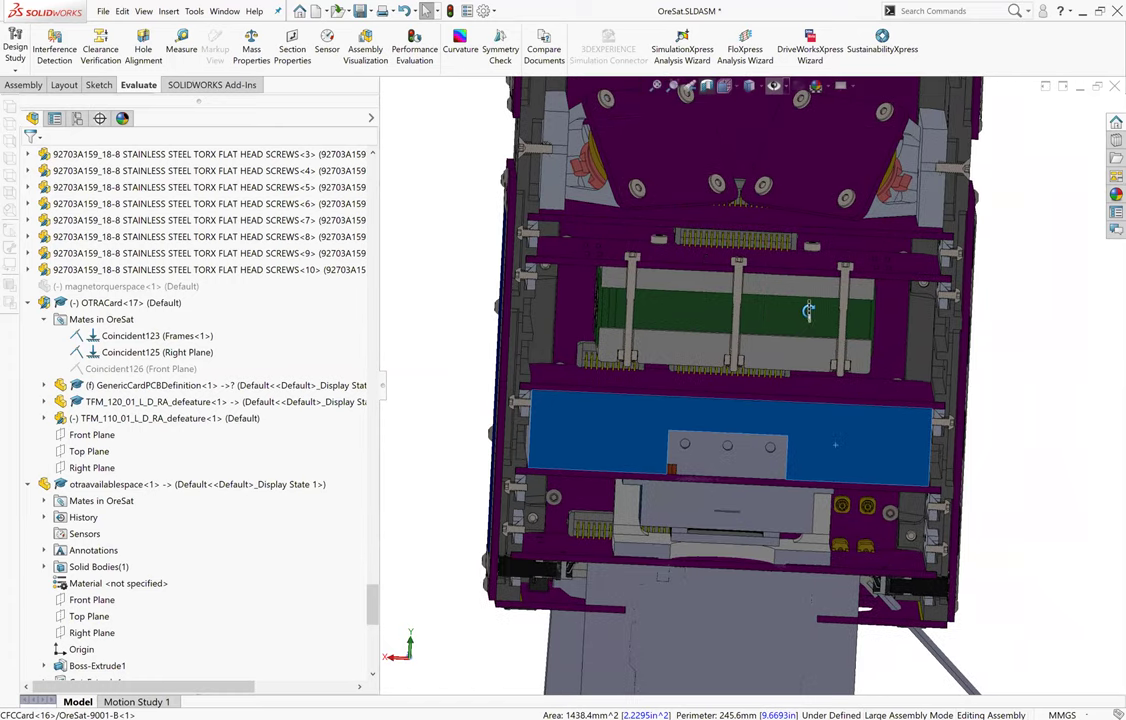
middle_click_drag(793, 333, 682, 371)
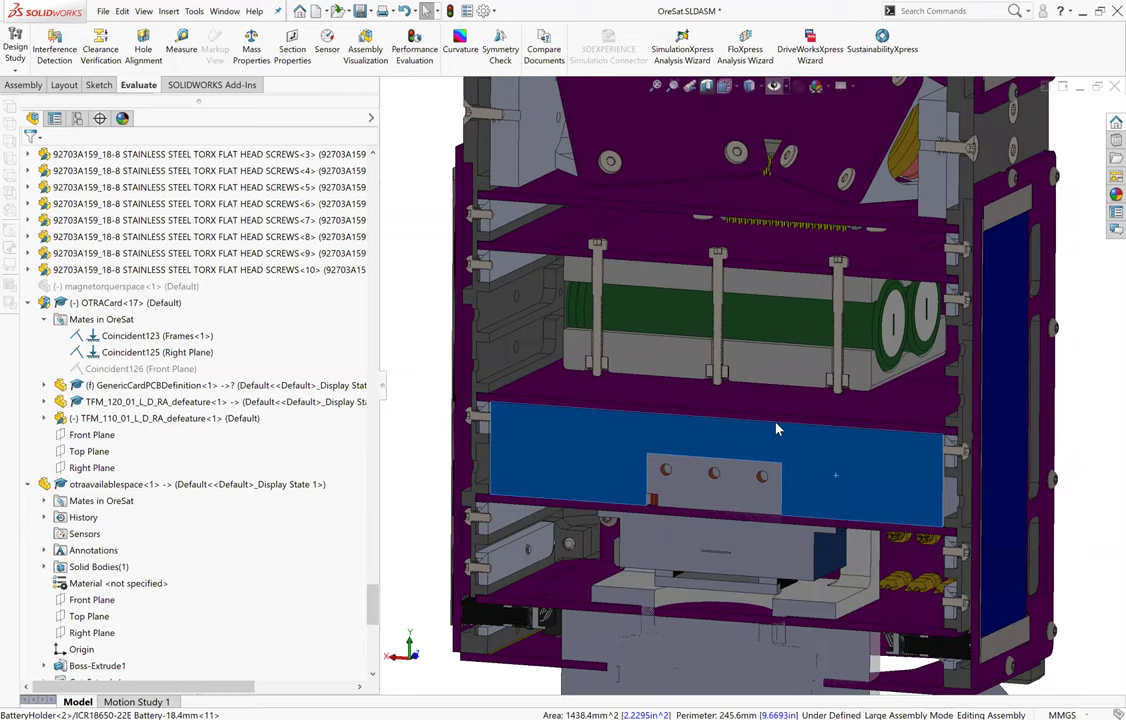